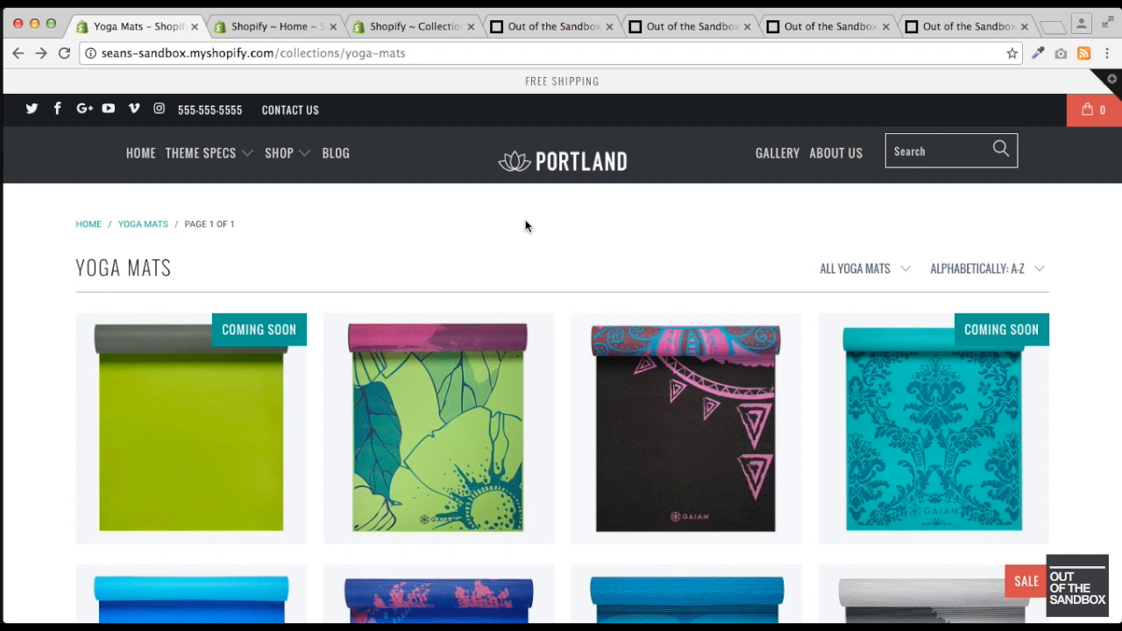
- Review the Balance Reversible Yoga Mat (5mm) storefront page from the Yoga Mats collection and return to the store's home page
scroll(528, 228, down, 1)
mouse_move(506, 390)
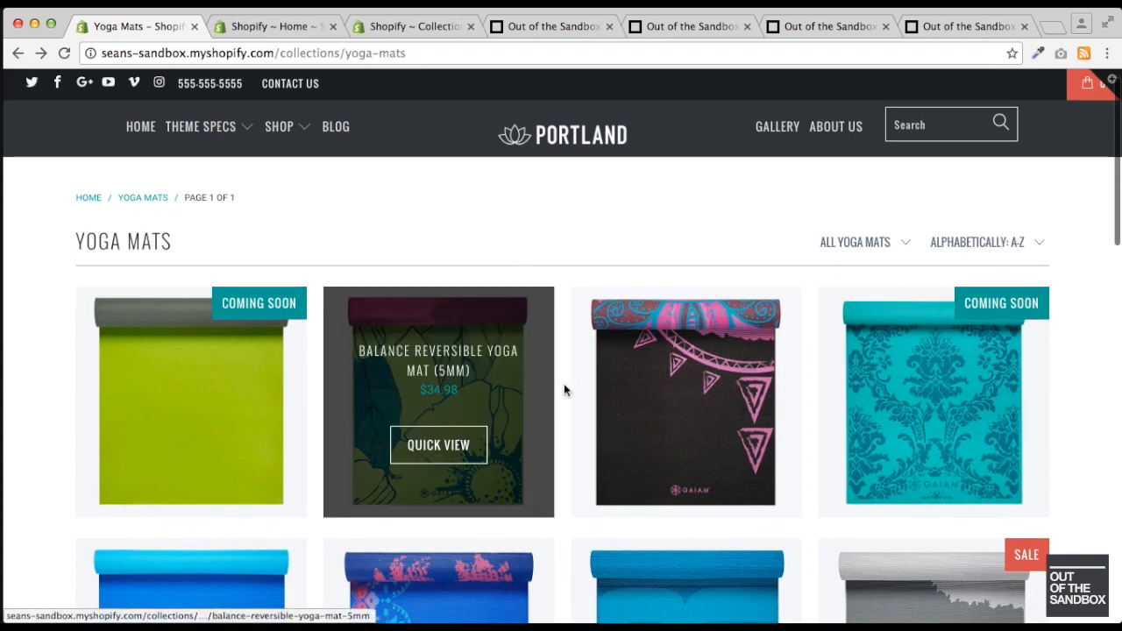
click(512, 359)
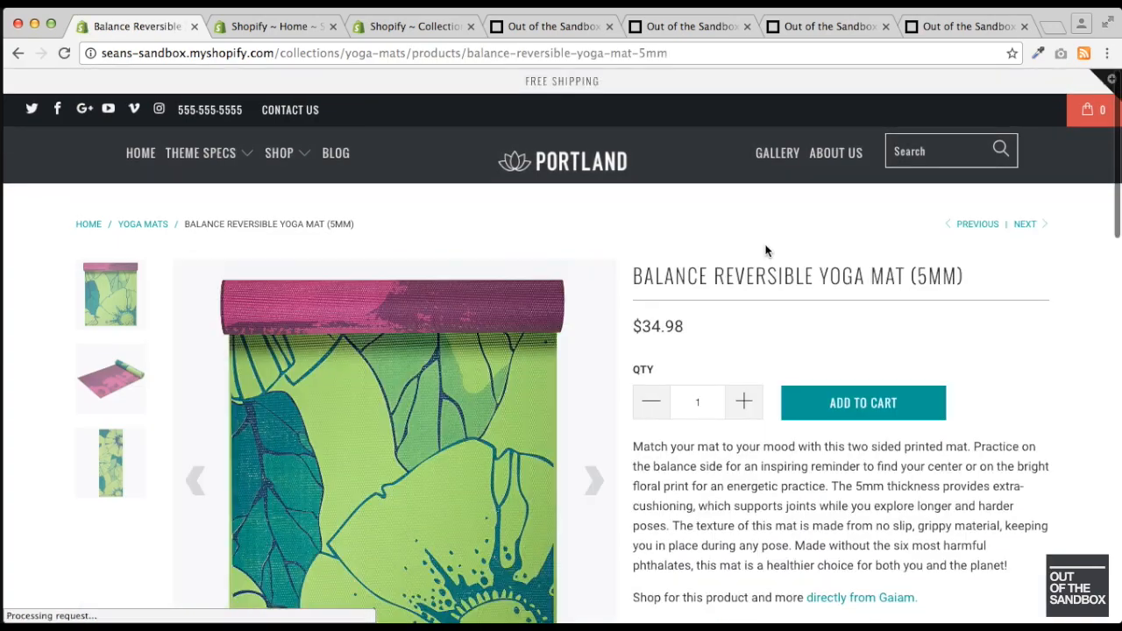
scroll(765, 251, down, 10)
scroll(765, 251, down, 3)
scroll(766, 248, up, 15)
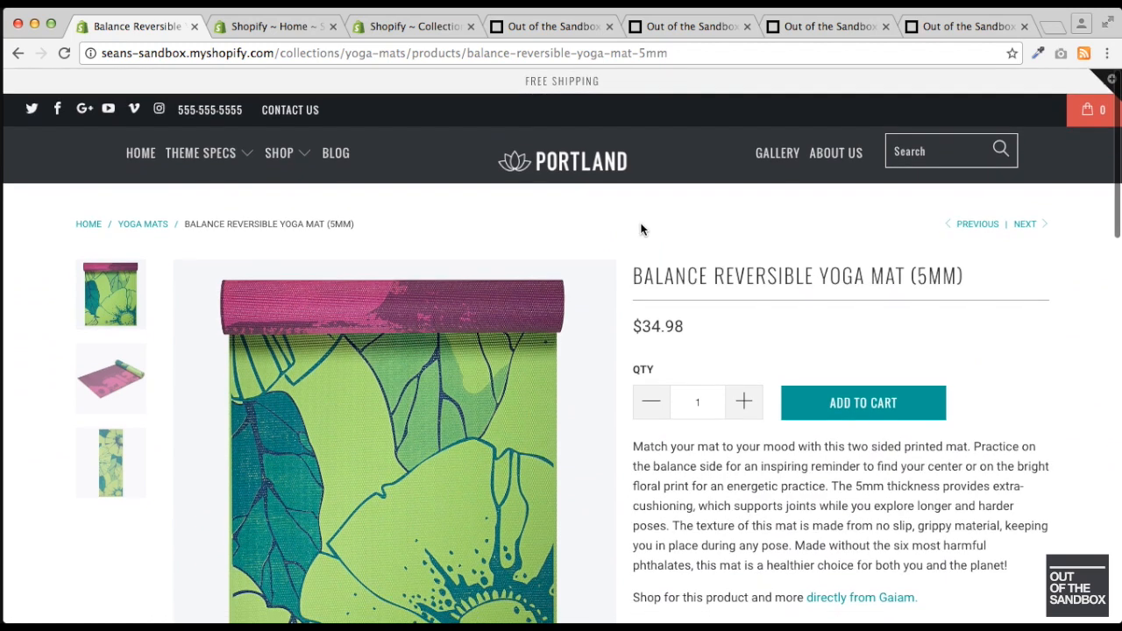
click(553, 167)
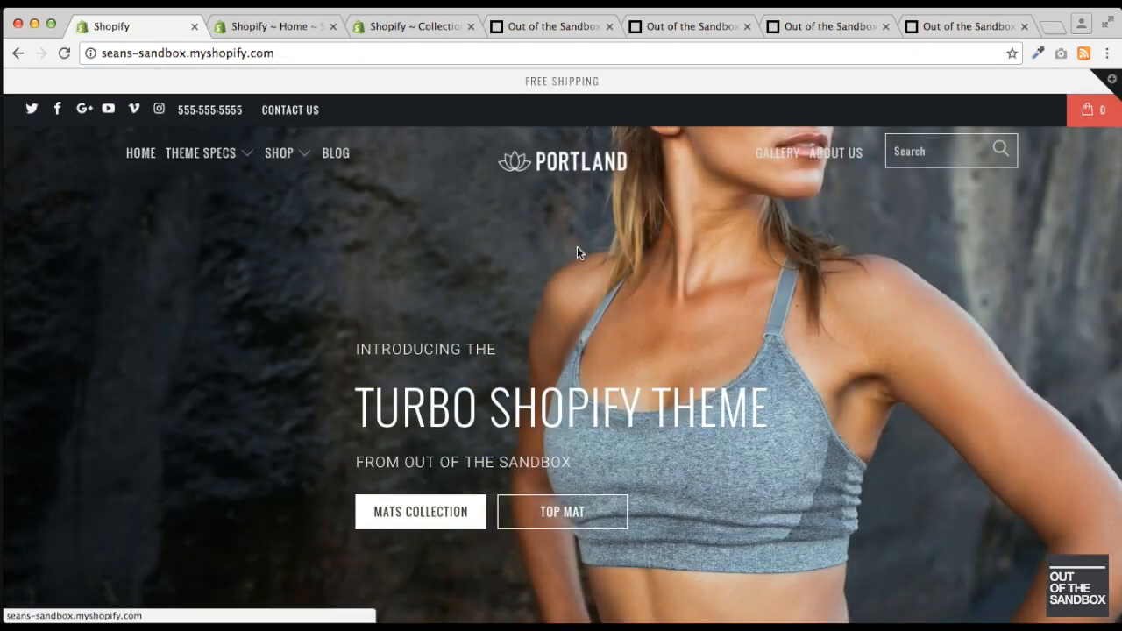
scroll(577, 252, down, 1)
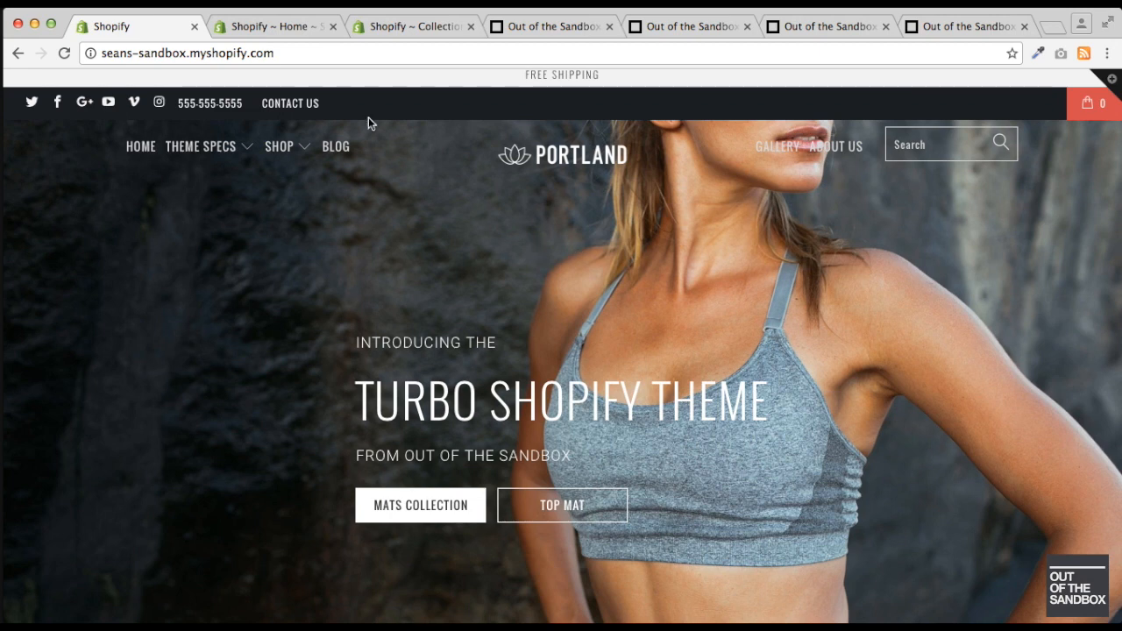
- Switch to the Shopify admin and open the Balance Reversible Yoga Mat (5mm) product record
click(258, 28)
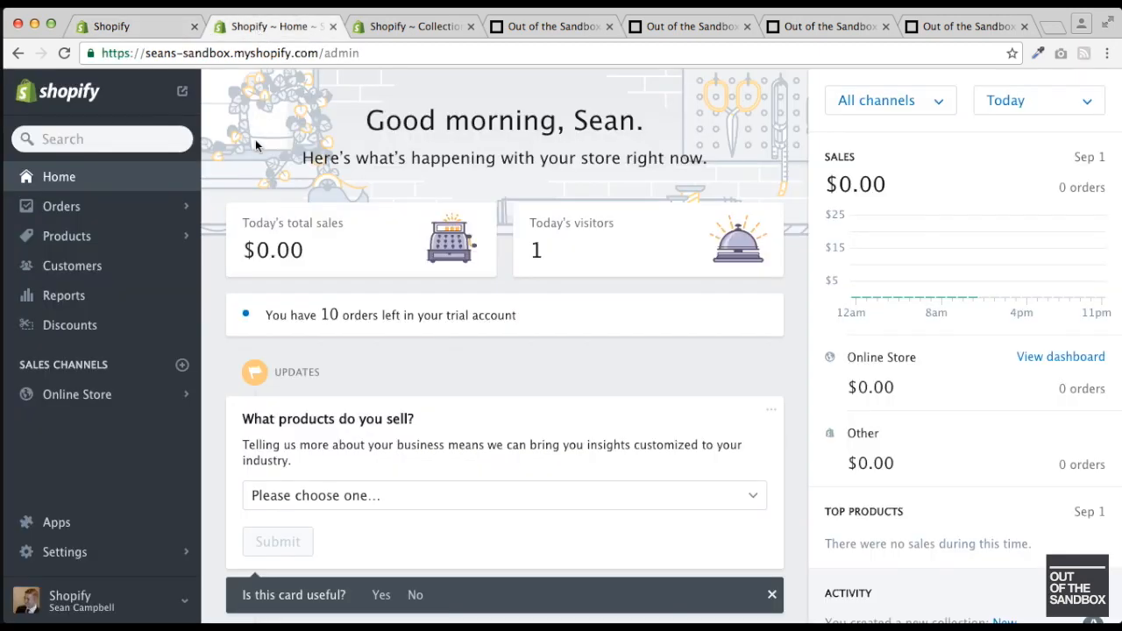
click(86, 237)
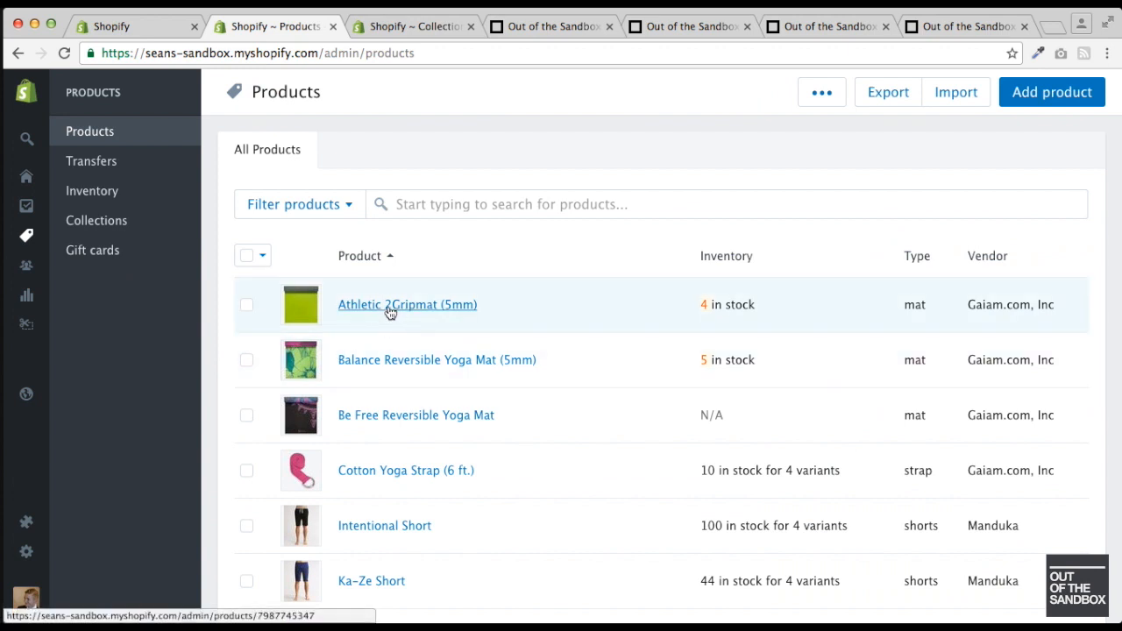
click(372, 364)
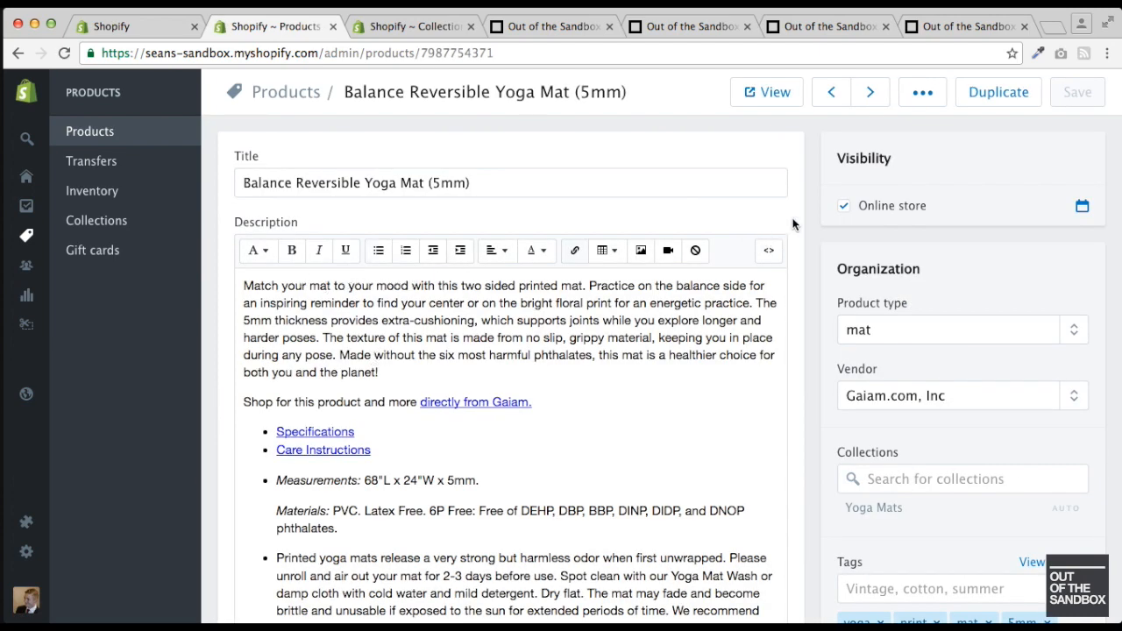
- Examine the product's description, tags, theme template, images, pricing, inventory, shipping and variant settings
scroll(798, 181, down, 3)
scroll(799, 181, down, 5)
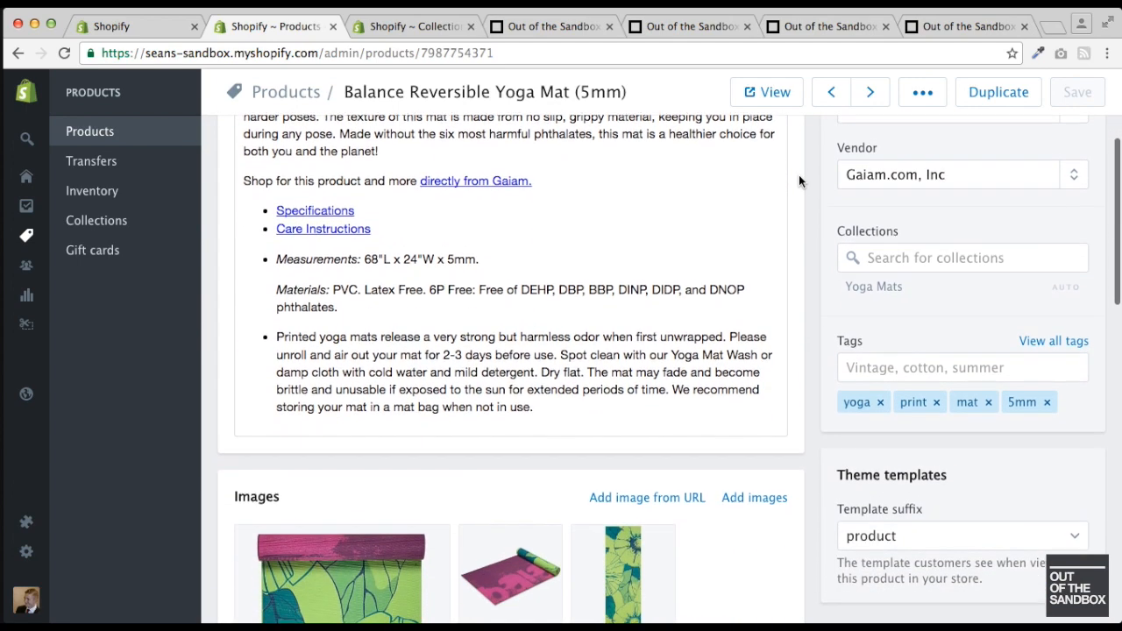
scroll(798, 181, down, 10)
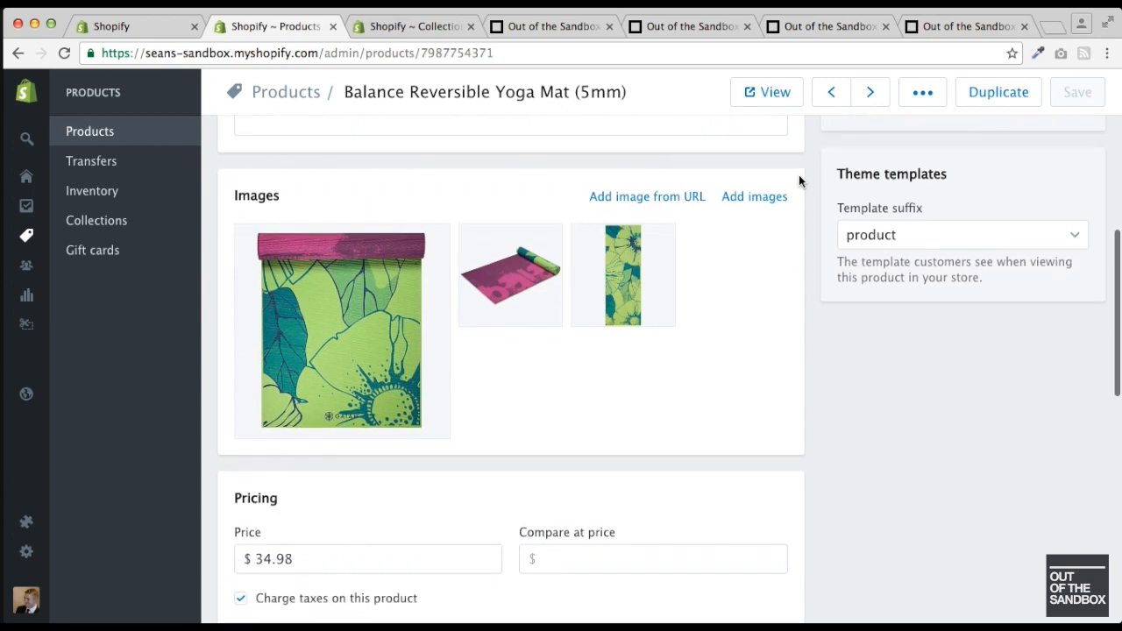
scroll(798, 181, down, 8)
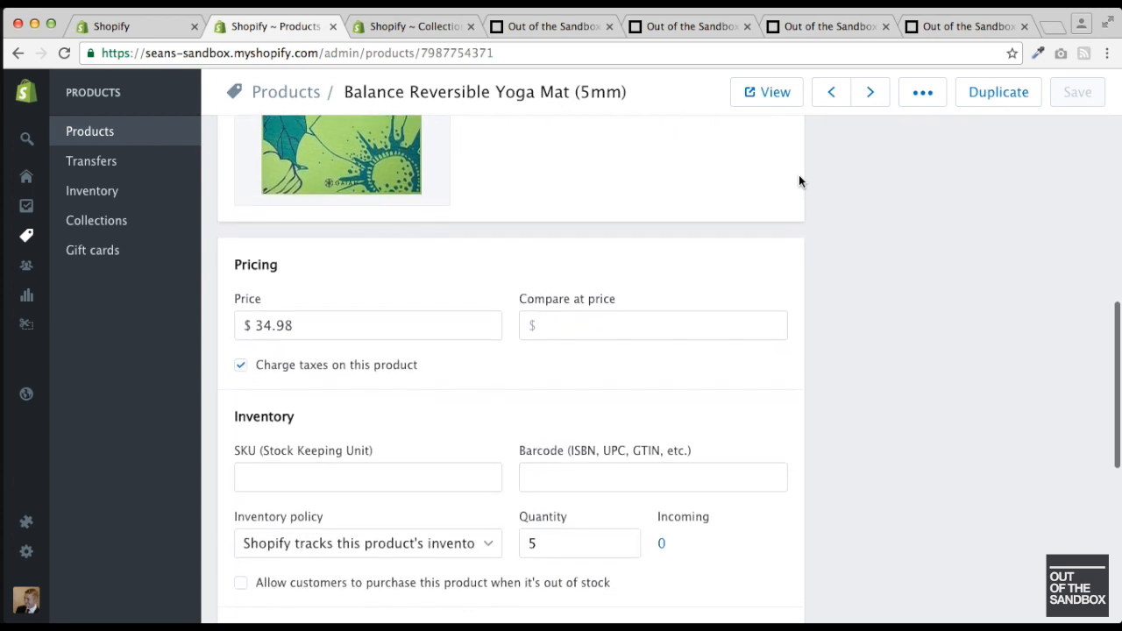
scroll(798, 181, down, 4)
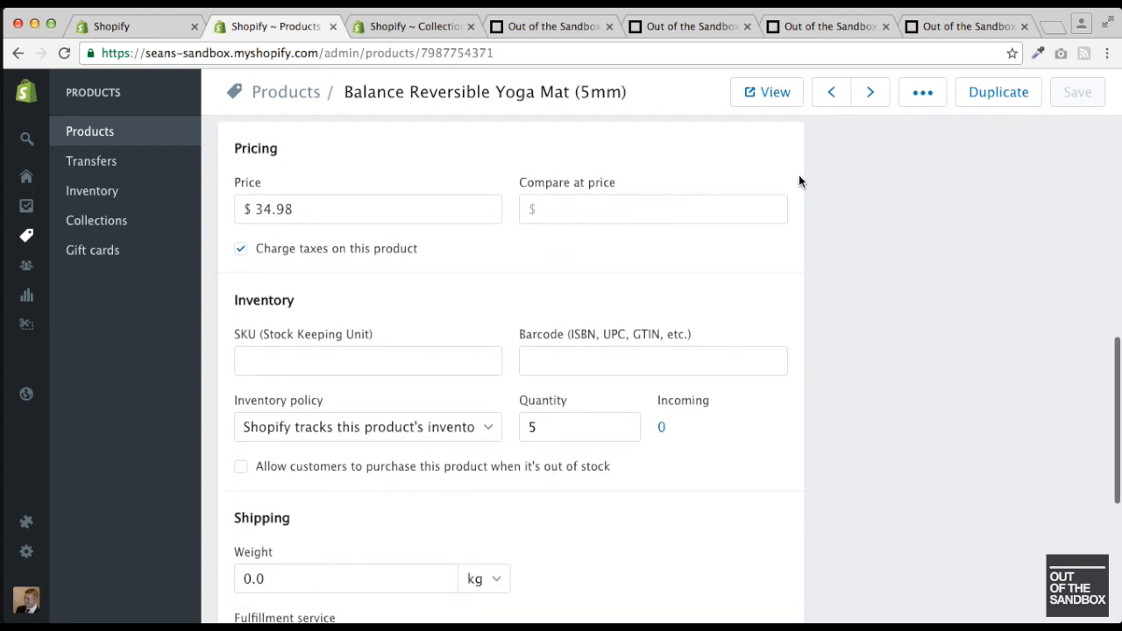
scroll(799, 180, down, 1)
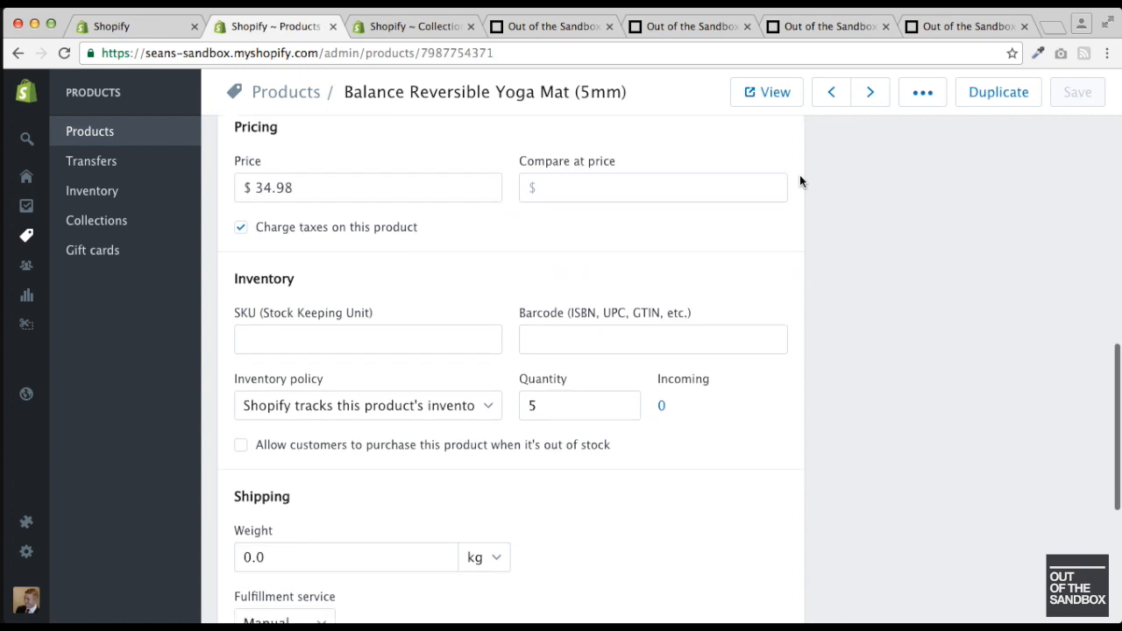
scroll(800, 180, down, 1)
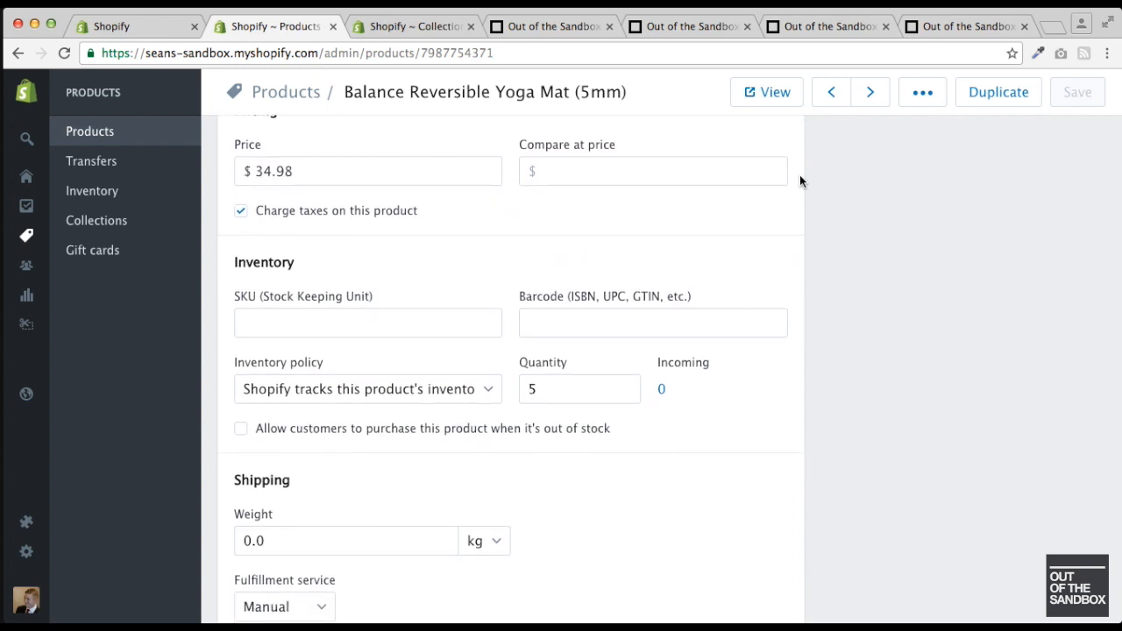
scroll(799, 181, down, 6)
scroll(799, 180, down, 5)
scroll(806, 311, up, 4)
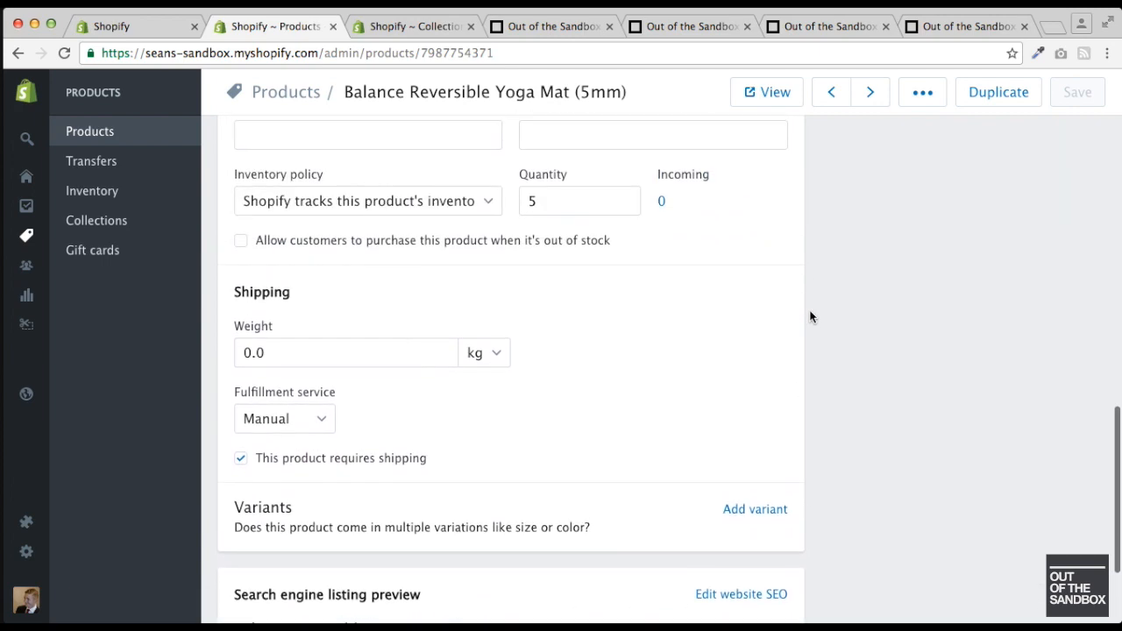
scroll(810, 317, up, 15)
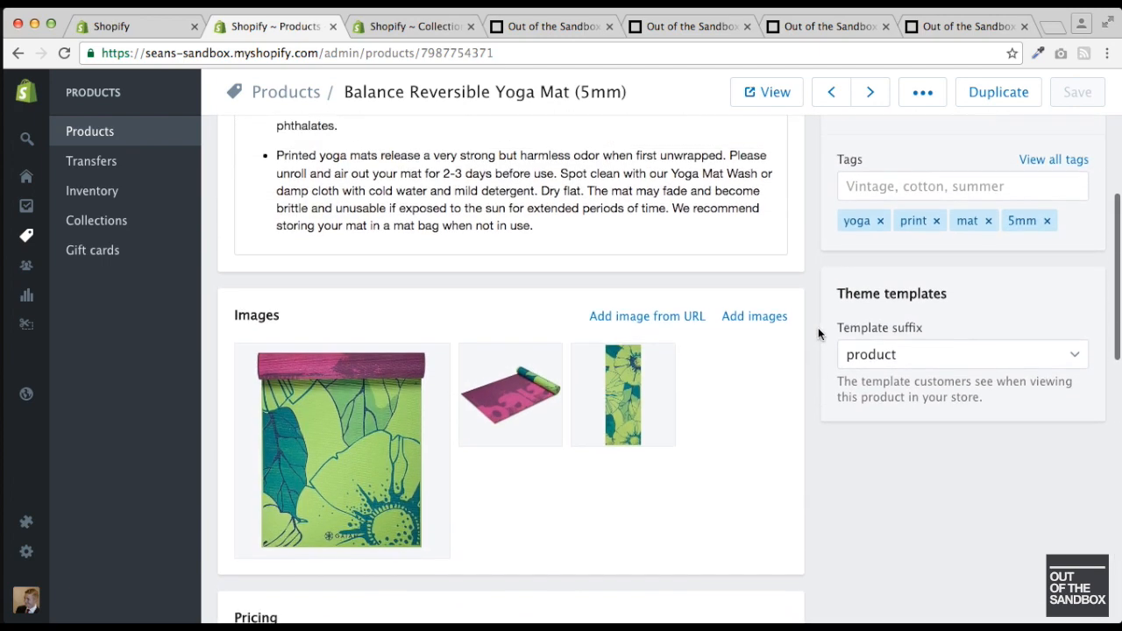
scroll(818, 332, up, 5)
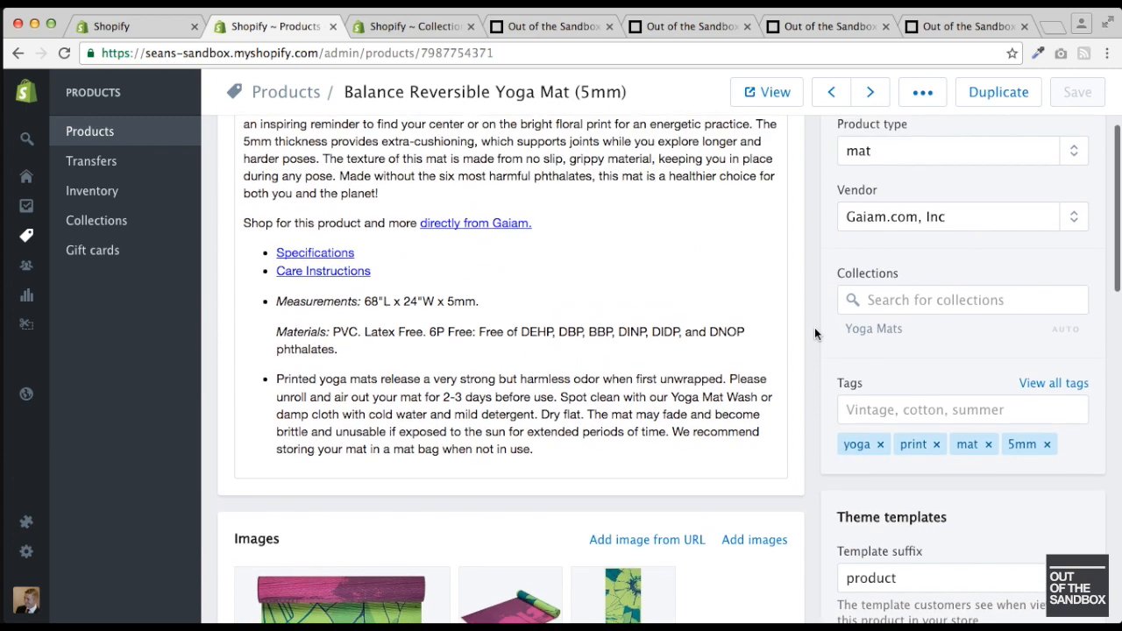
scroll(814, 327, up, 3)
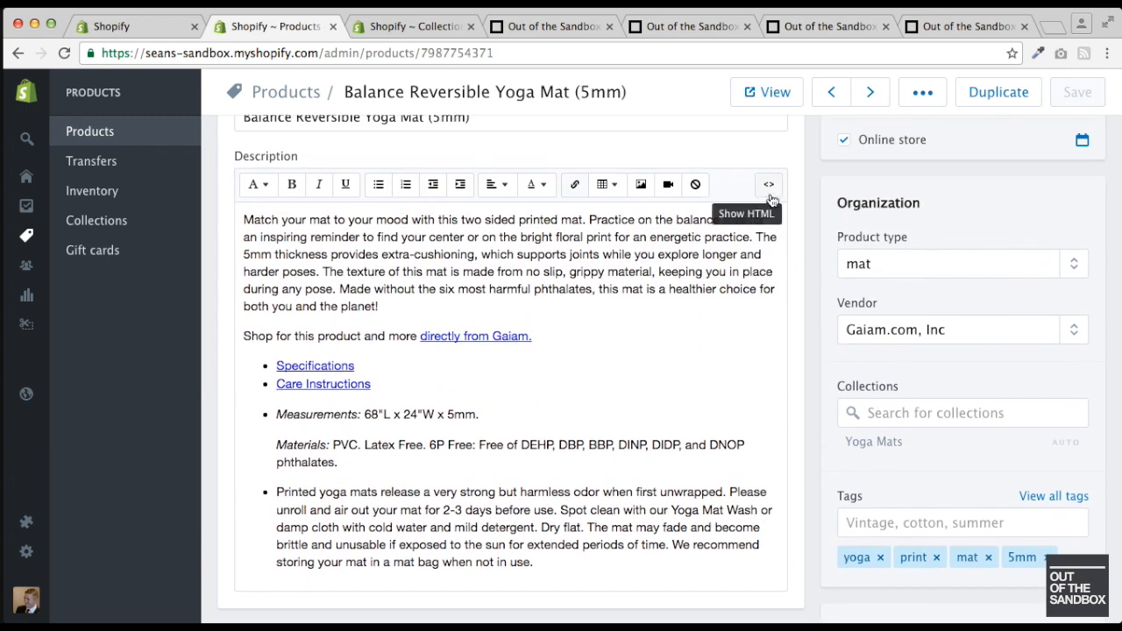
- Inspect the HTML source of the product description and return to the formatted view
click(767, 189)
scroll(581, 357, down, 2)
scroll(581, 358, down, 6)
scroll(581, 358, up, 8)
click(770, 252)
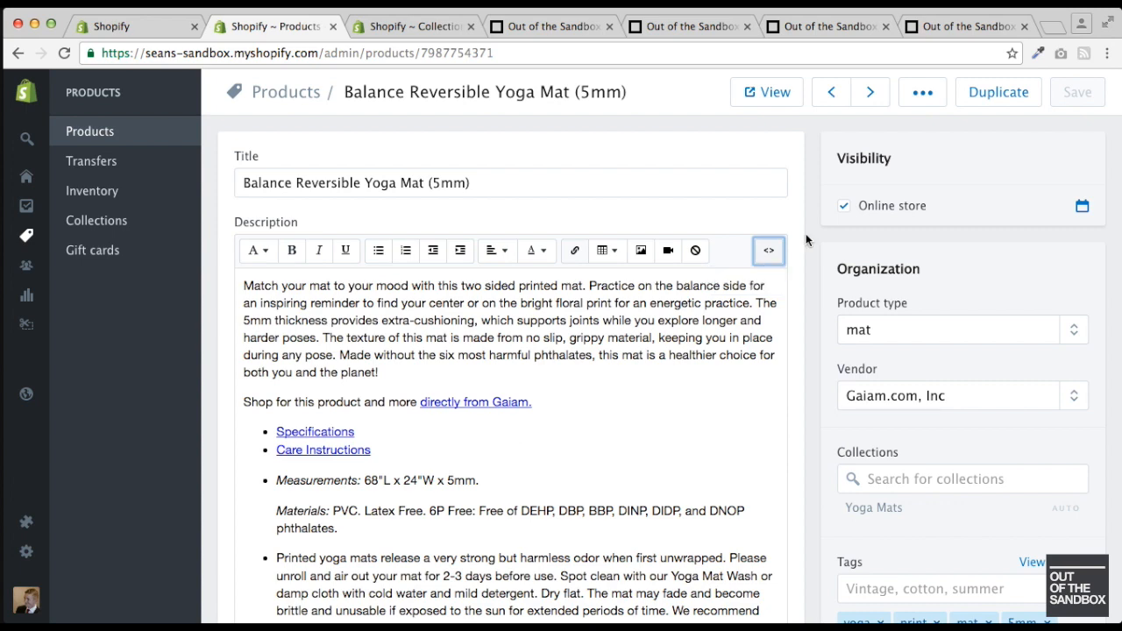
- Recheck the yoga mat's organization details and images, and go back to the list of all products
scroll(809, 253, down, 5)
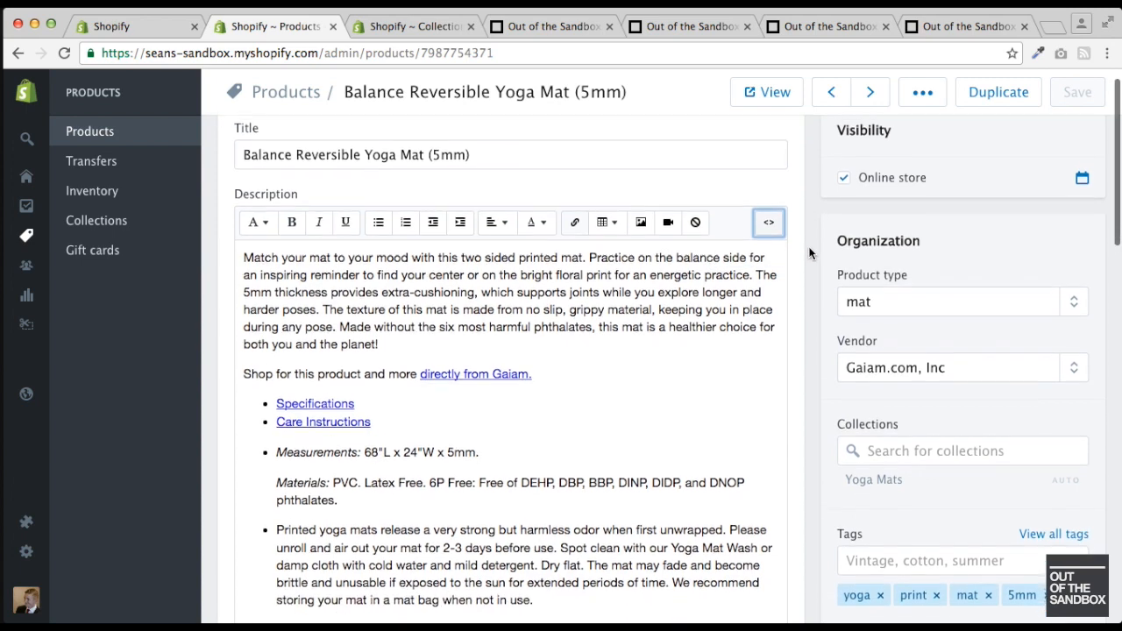
scroll(809, 253, down, 3)
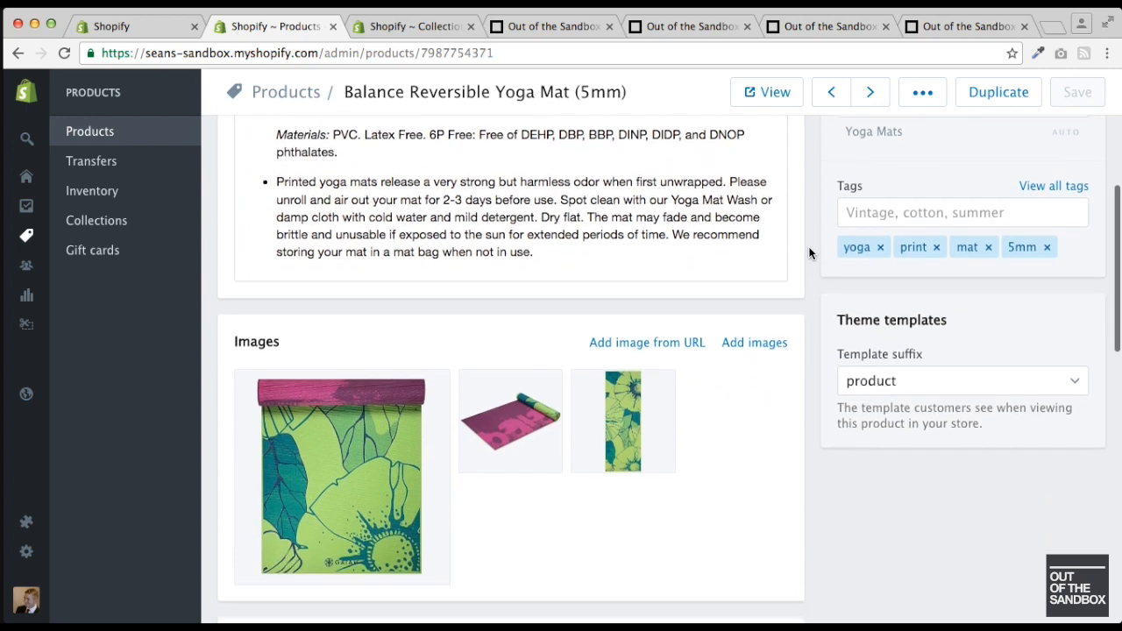
scroll(877, 213, up, 10)
click(117, 134)
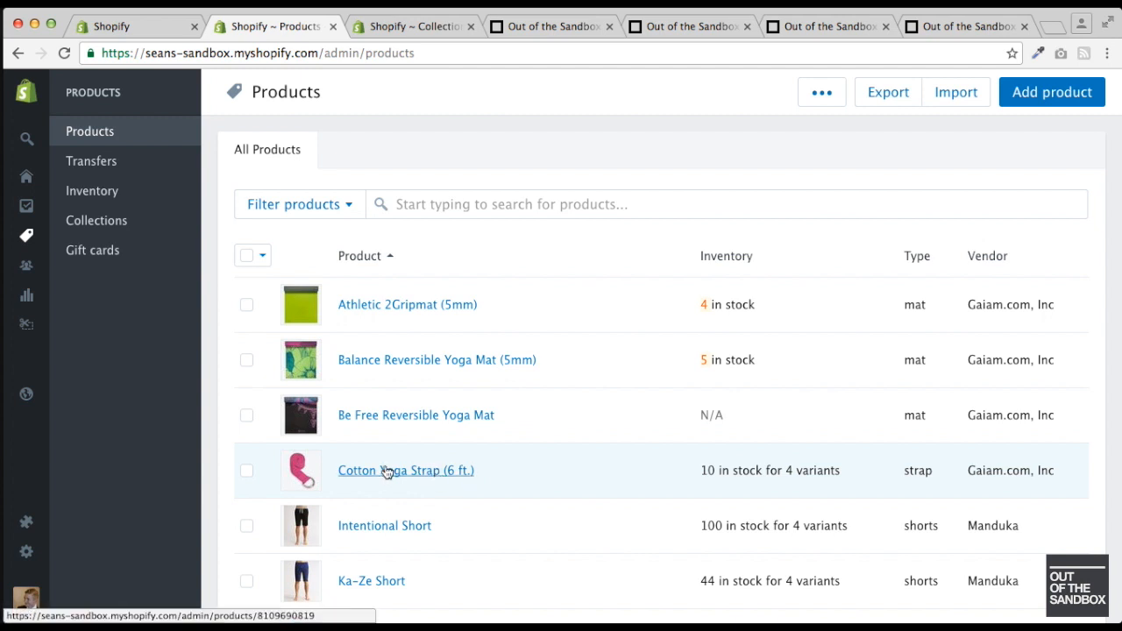
- Open the Mat Bags collection from the store's collections and review its description, image, assigned products and theme template
click(88, 220)
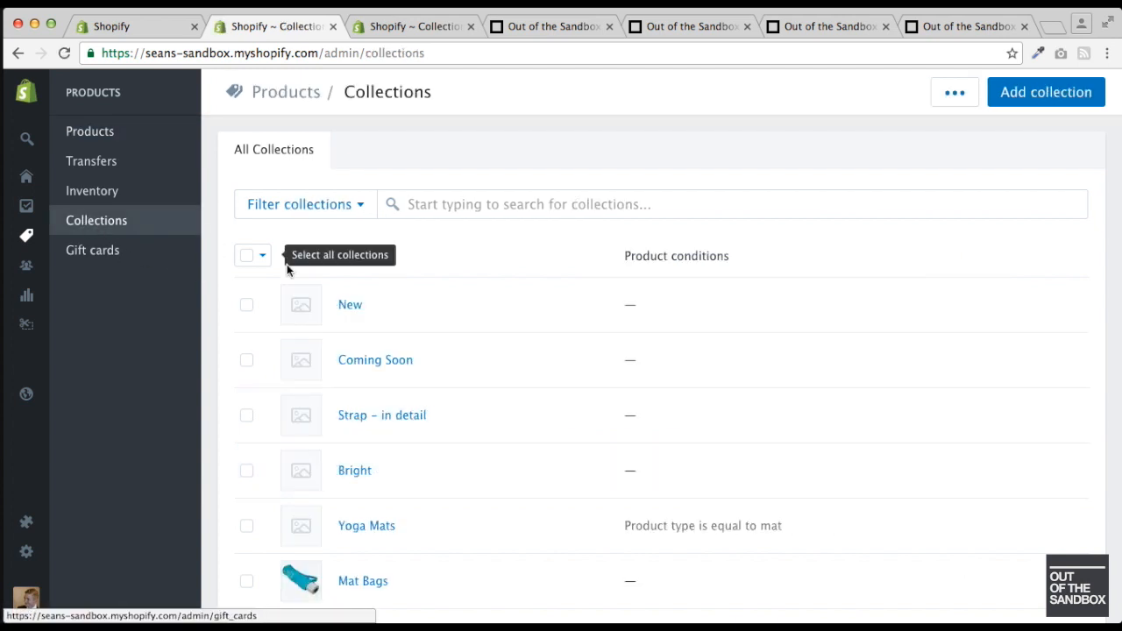
scroll(471, 345, down, 5)
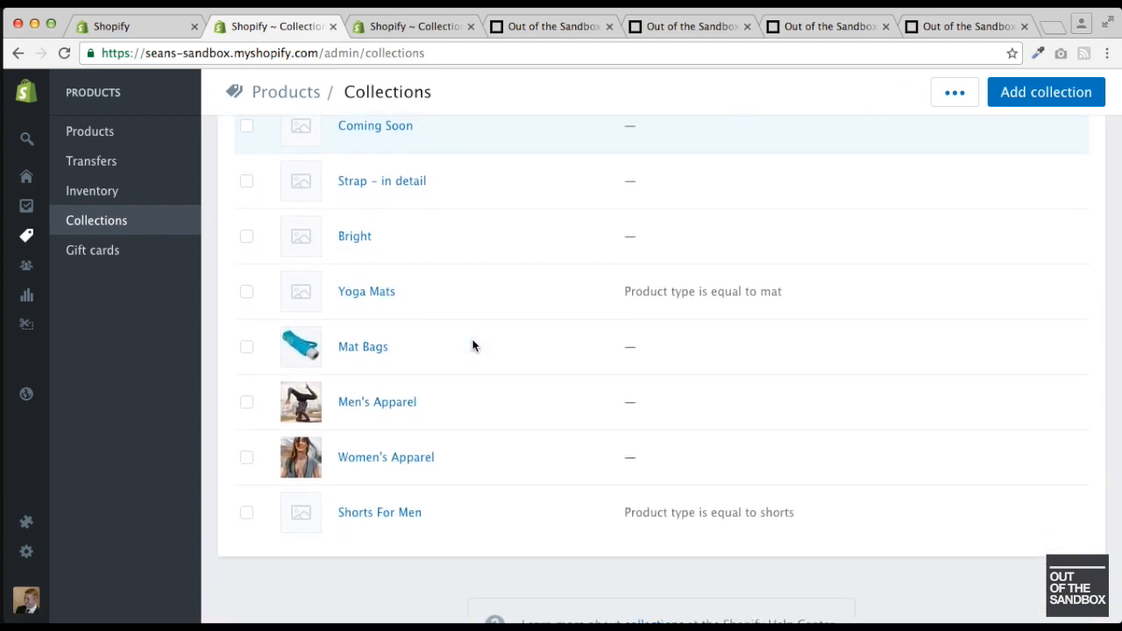
scroll(473, 344, up, 5)
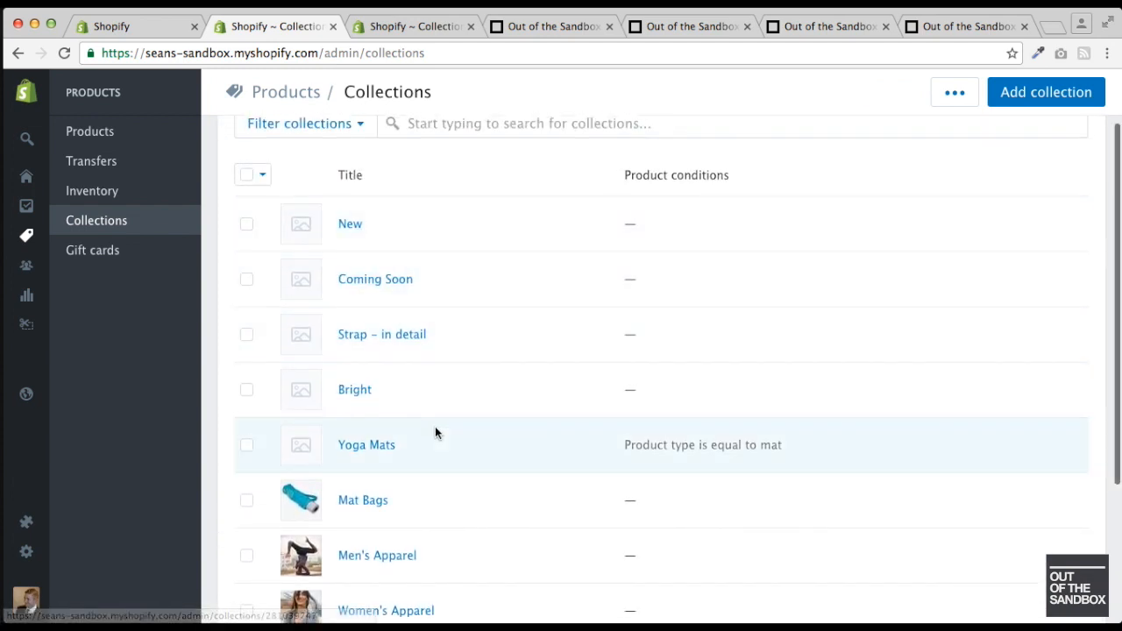
scroll(435, 430, down, 2)
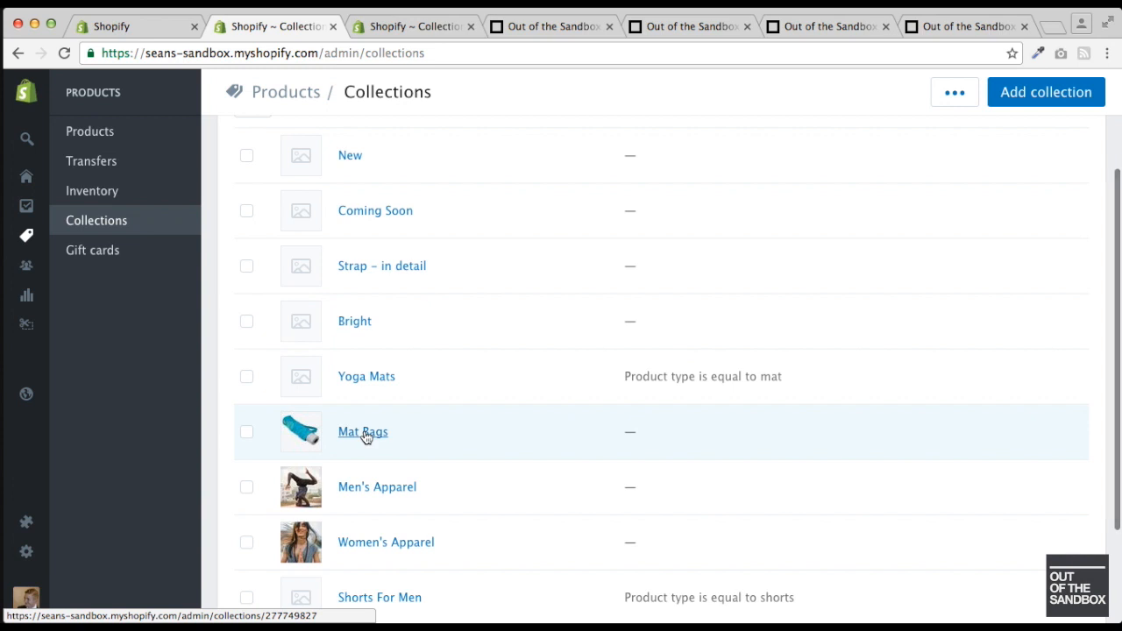
click(365, 436)
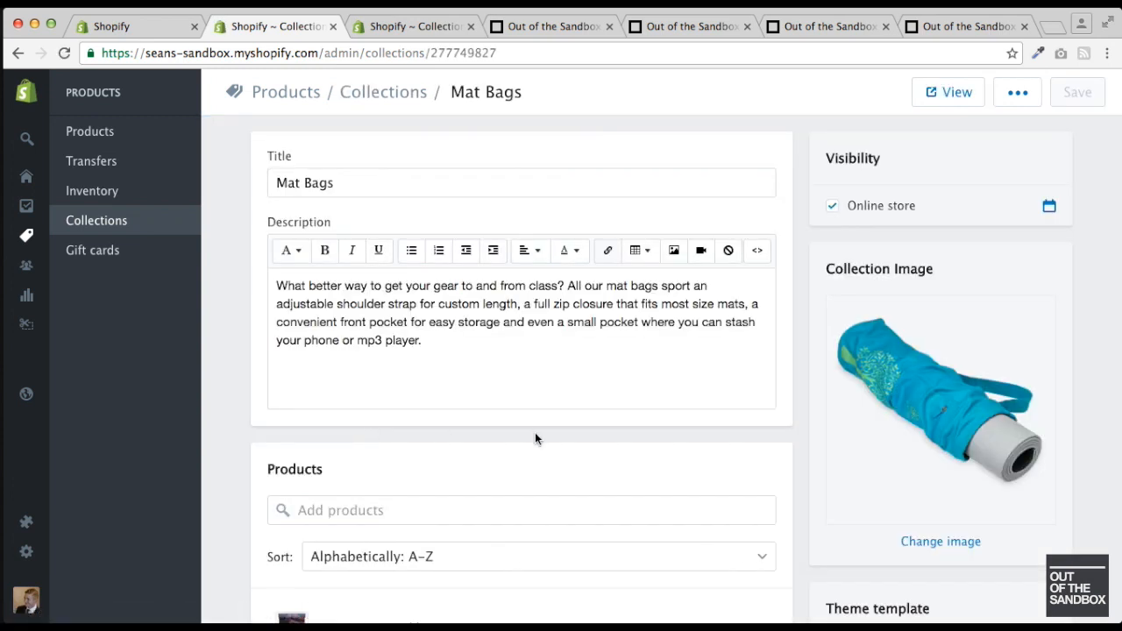
scroll(536, 436, down, 5)
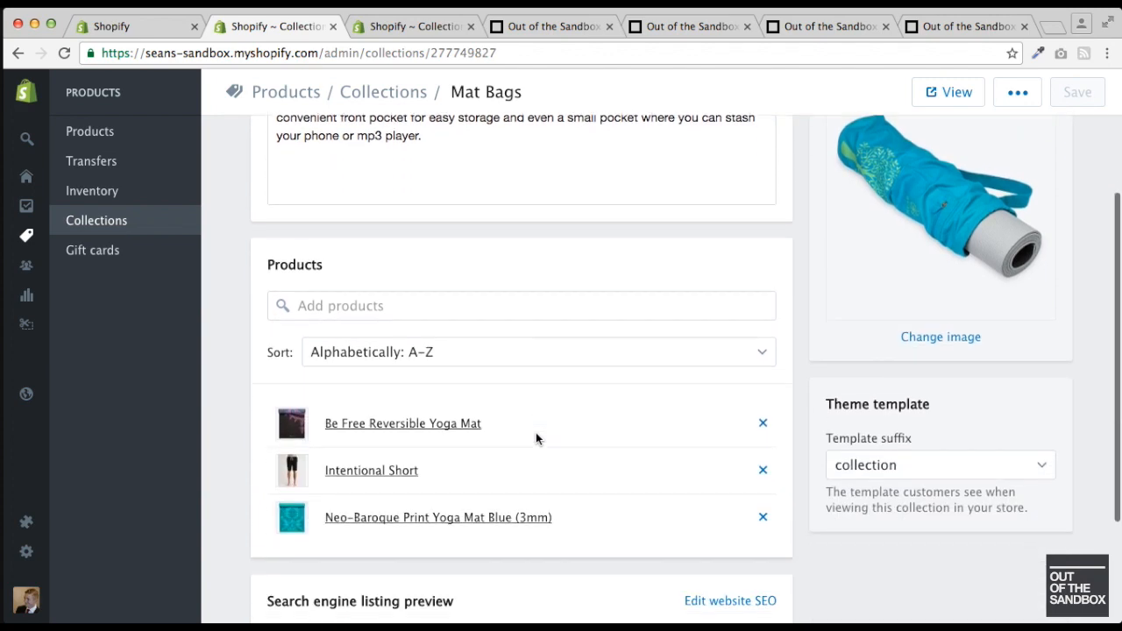
scroll(536, 436, up, 2)
scroll(536, 439, up, 4)
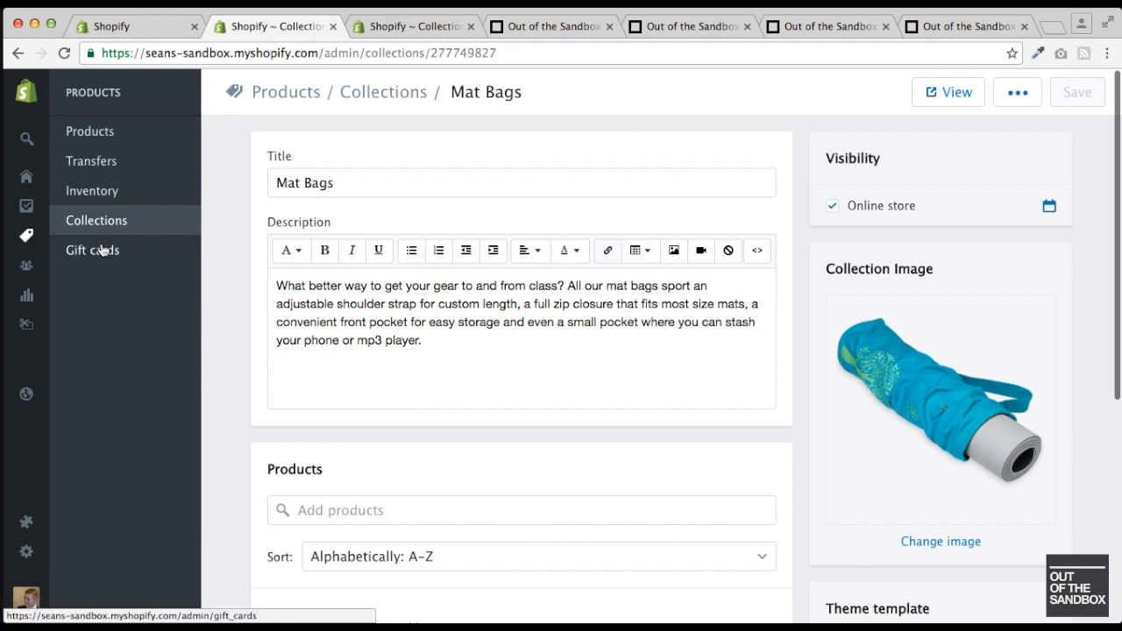
- Open the Turbo-Master theme for customization and display its Product page settings
click(27, 395)
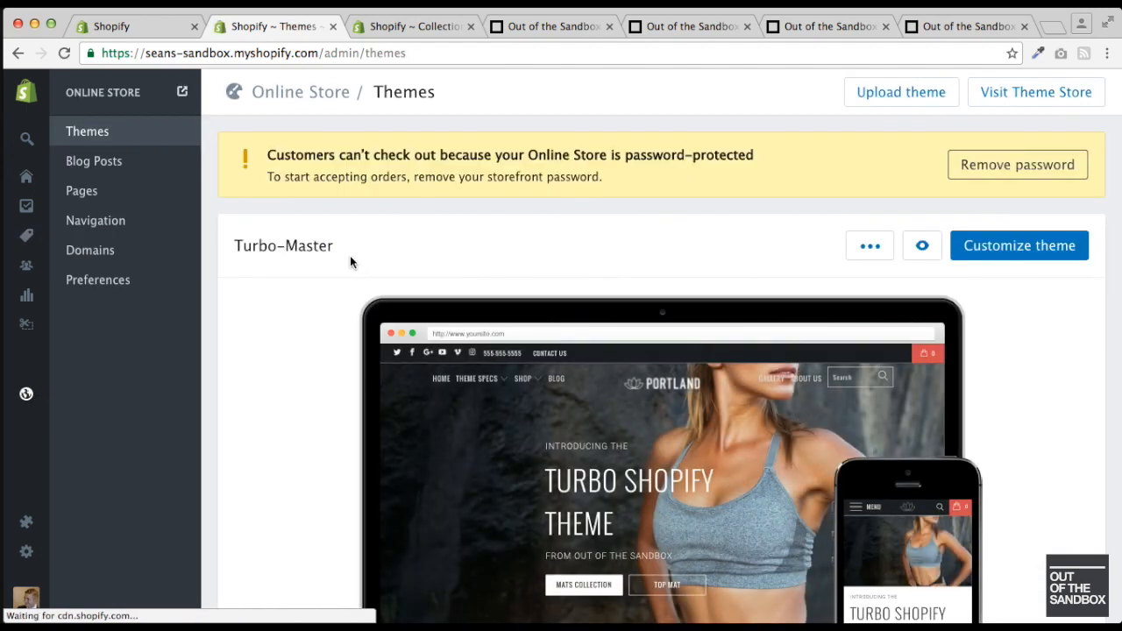
scroll(321, 260, down, 2)
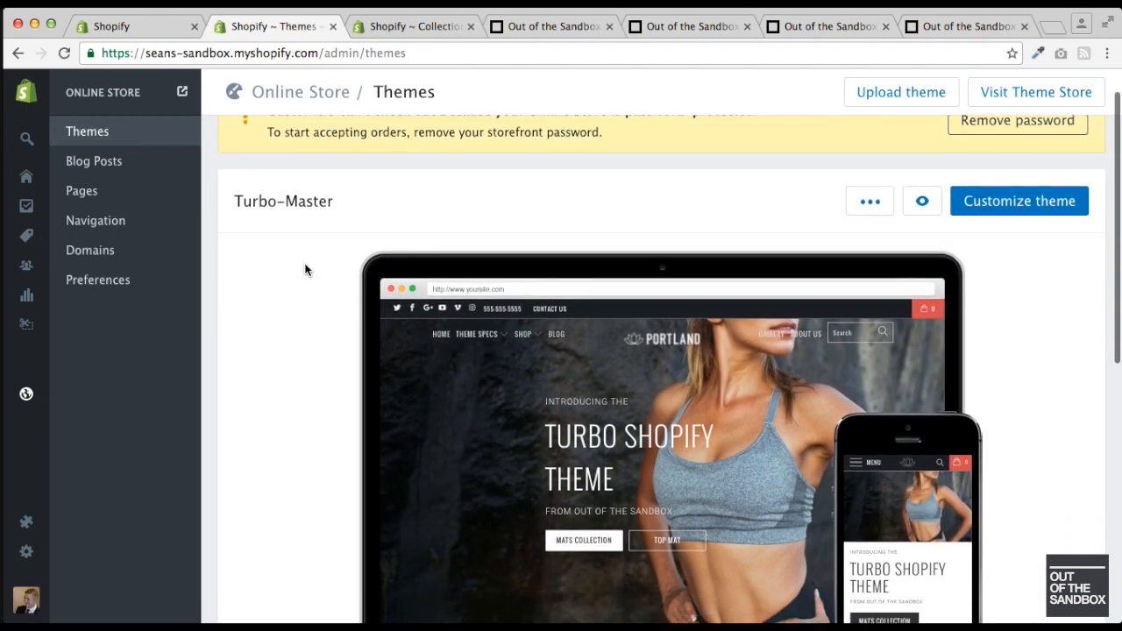
scroll(305, 269, down, 2)
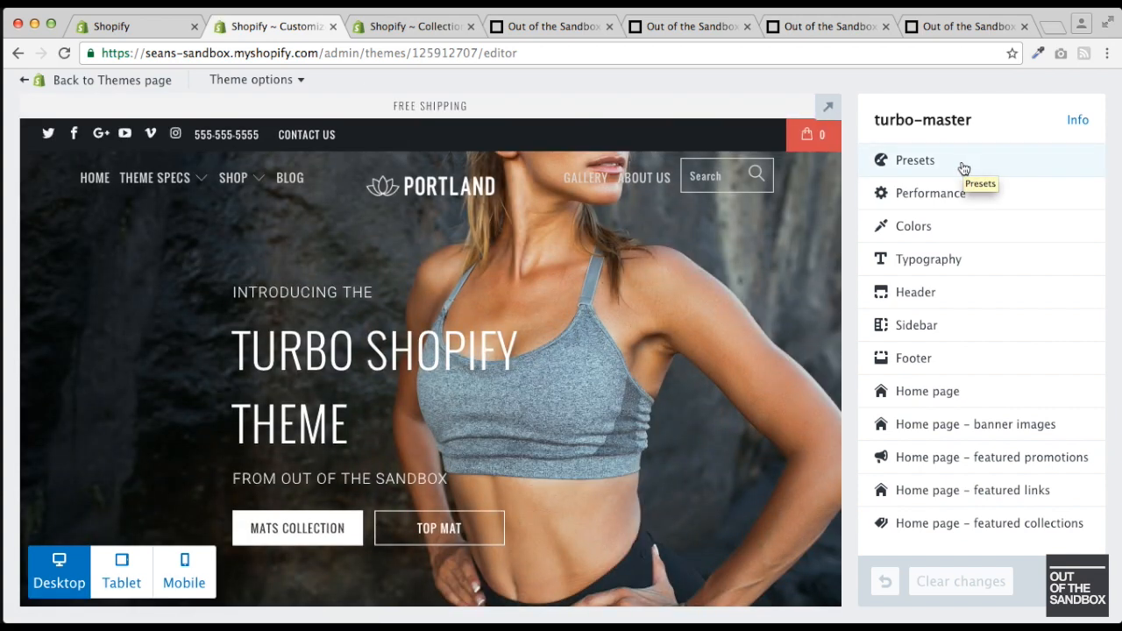
scroll(944, 196, down, 10)
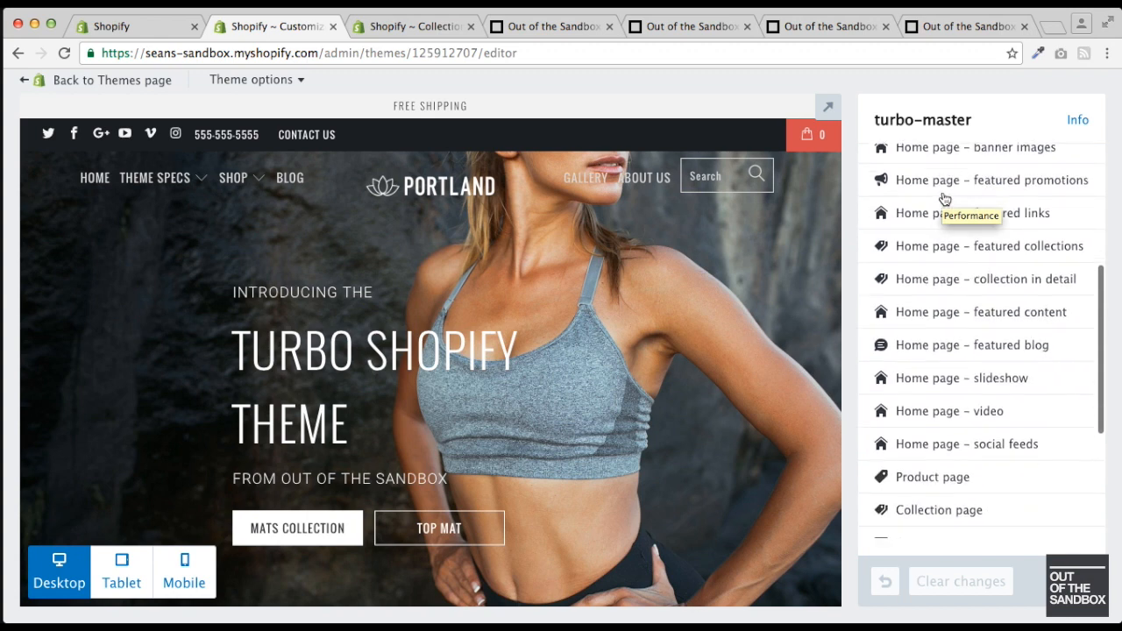
click(938, 366)
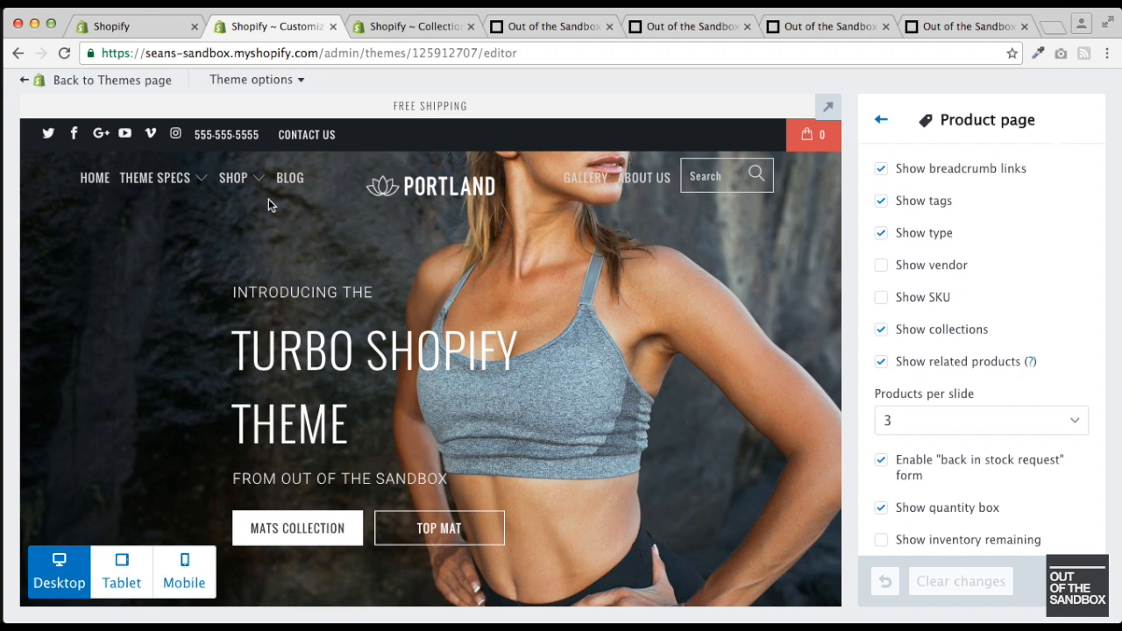
- Open the Strap product page from the storefront preview's Shop navigation and review its layout
mouse_move(230, 181)
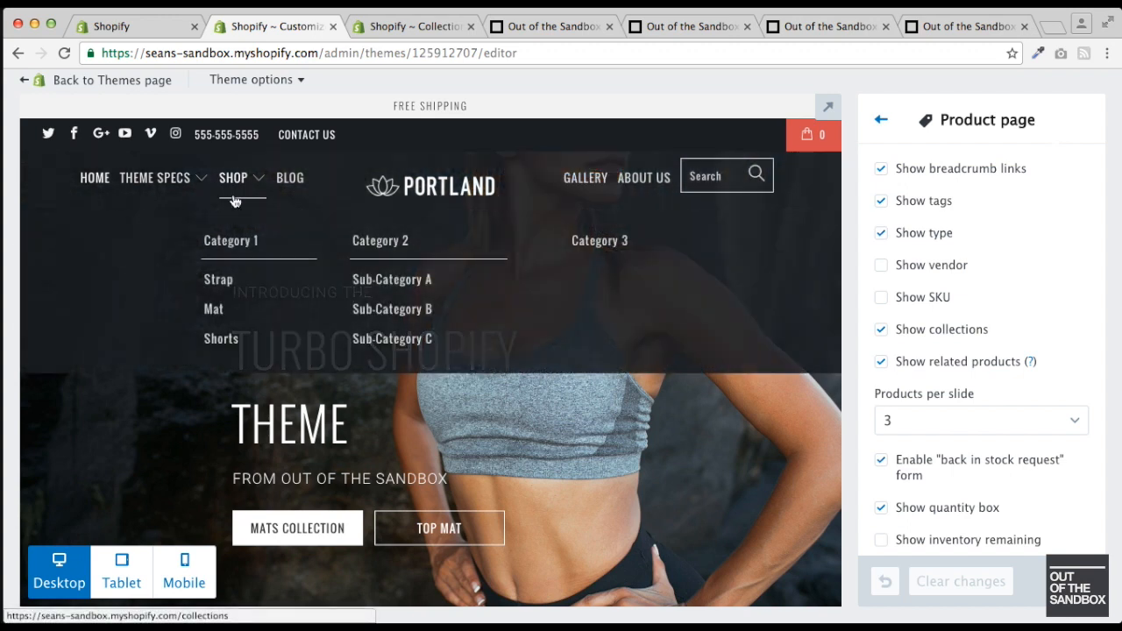
click(218, 282)
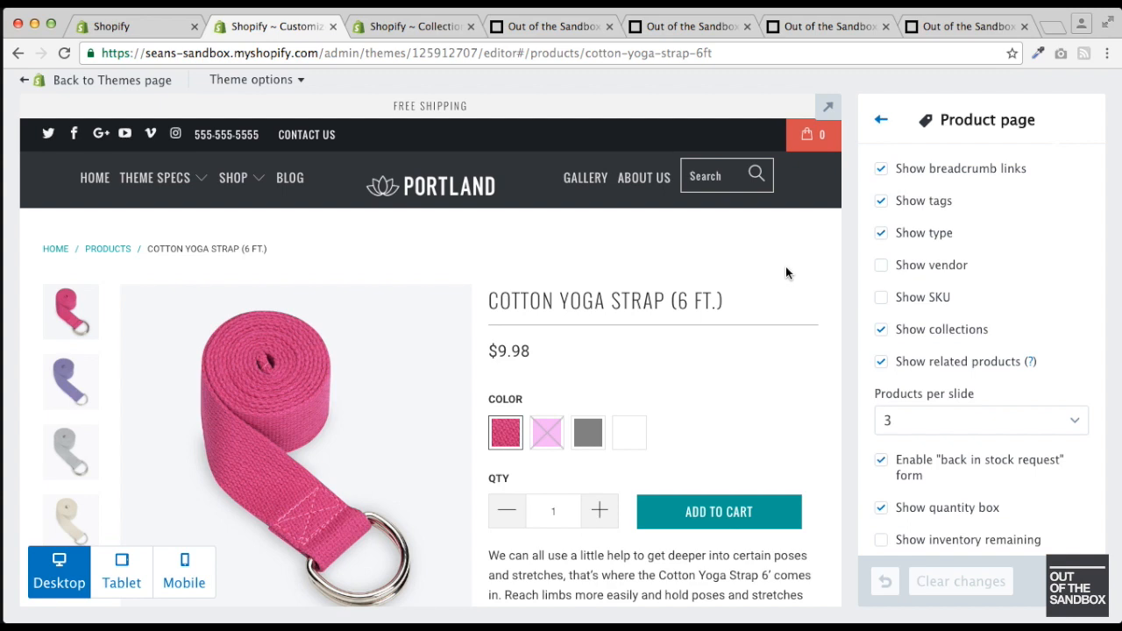
scroll(789, 266, down, 2)
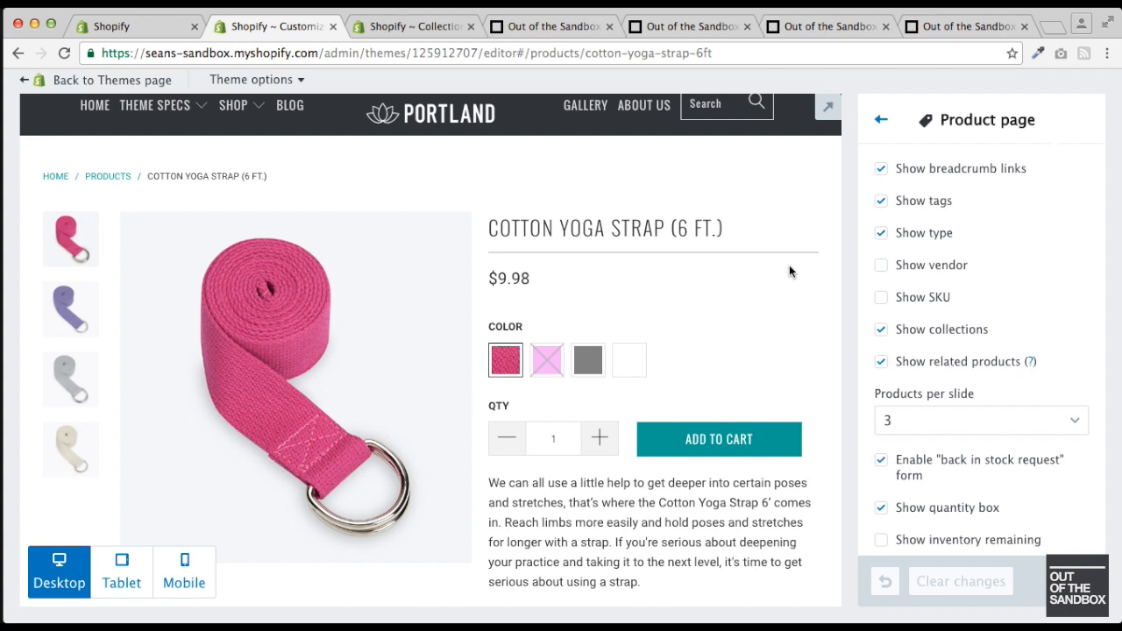
scroll(785, 268, up, 2)
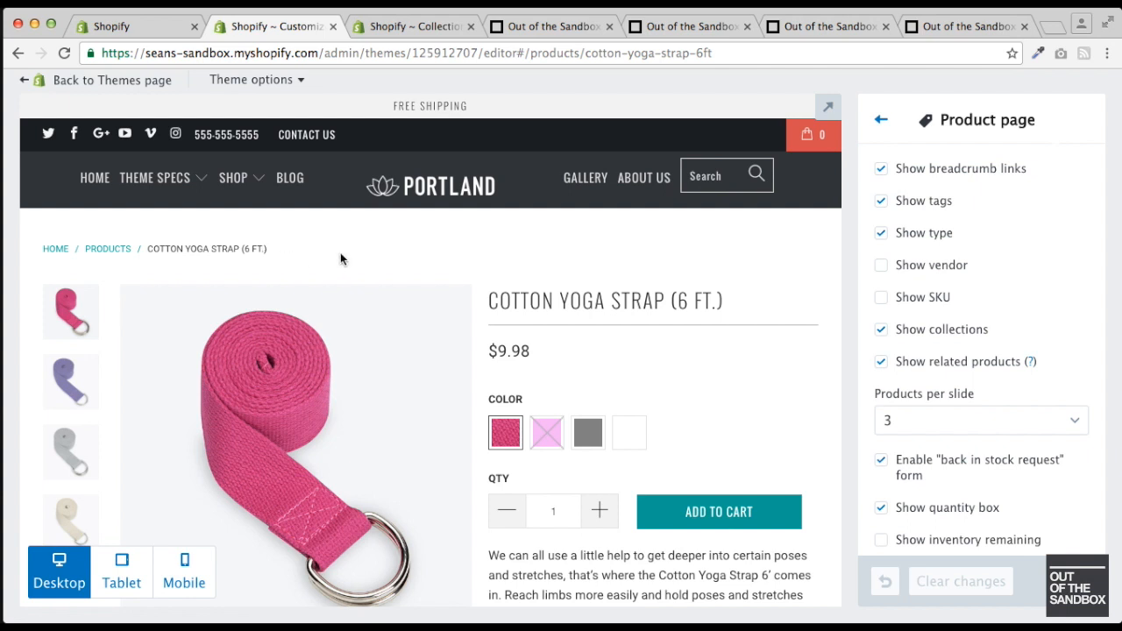
- Turn off the breadcrumb links on the product page
scroll(1052, 205, down, 1)
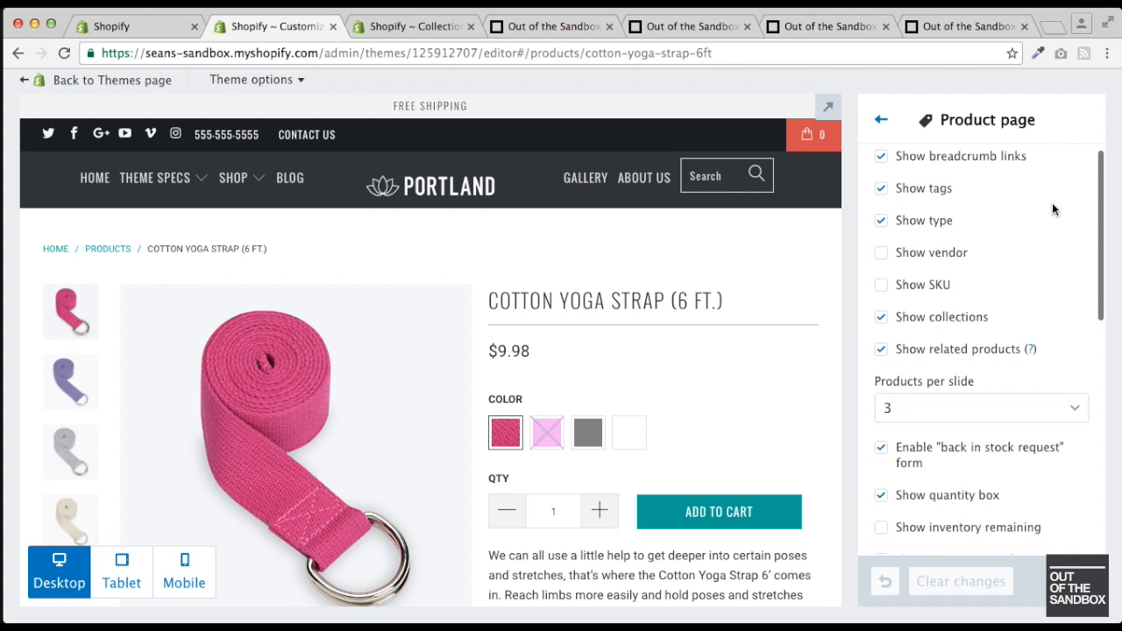
click(937, 158)
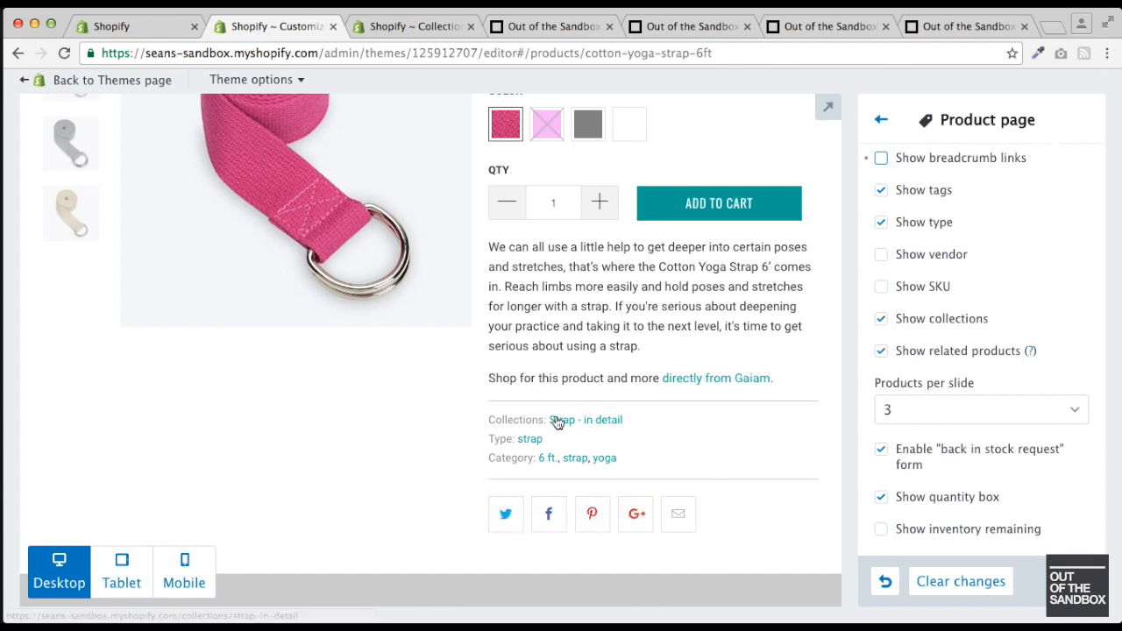
- Hide the collections, tags and type on the product page, and restore all three after previewing the change
key(space)
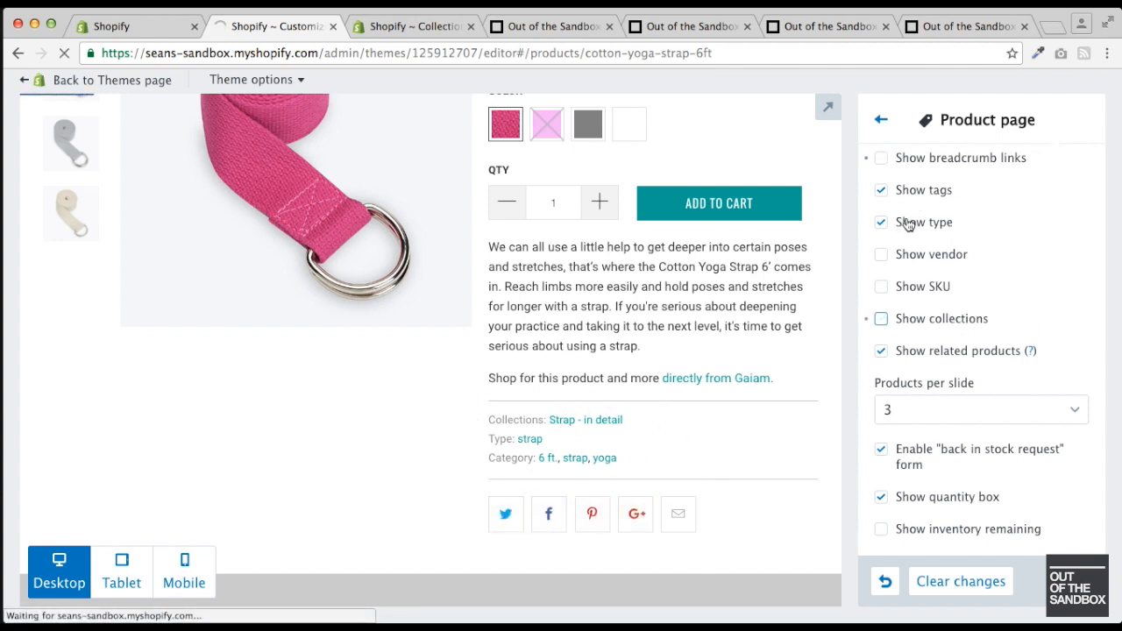
click(908, 190)
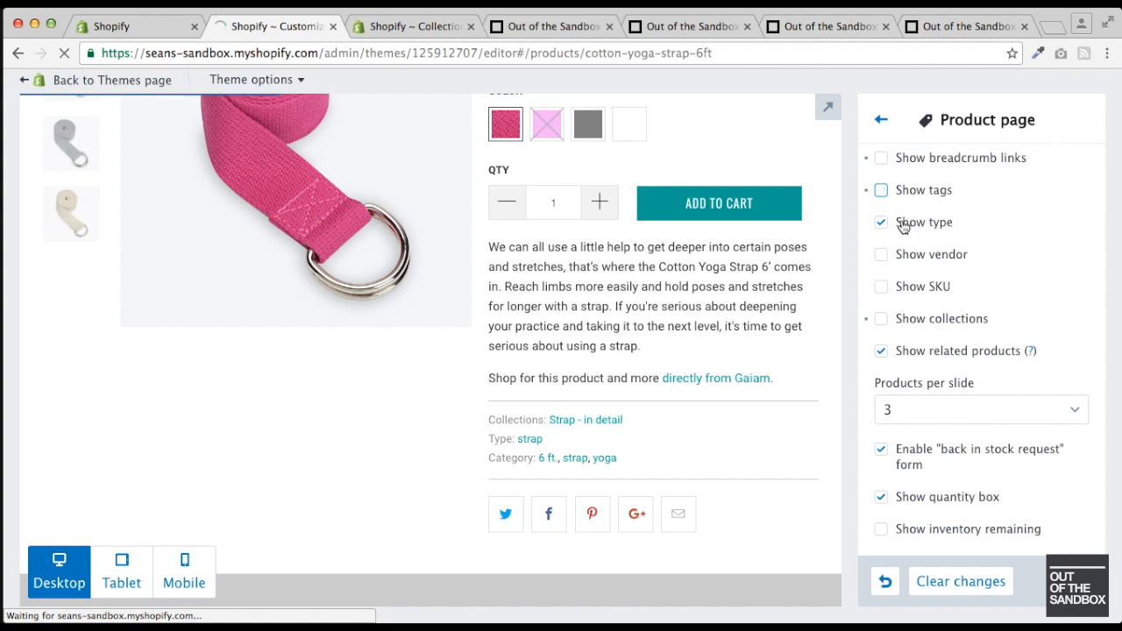
click(903, 224)
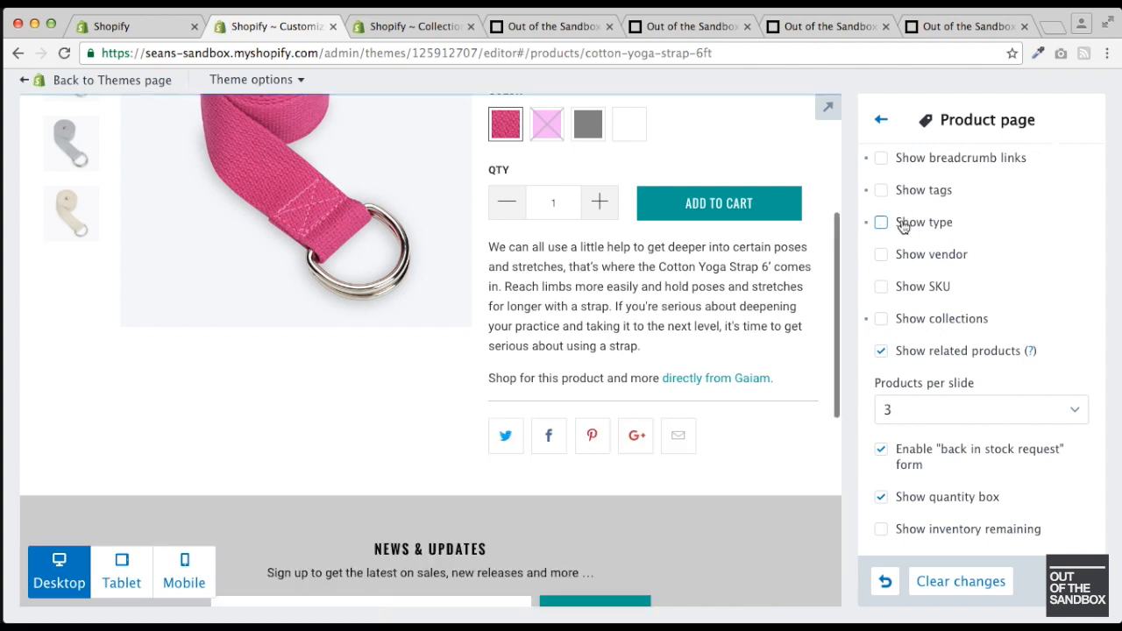
click(905, 191)
click(920, 319)
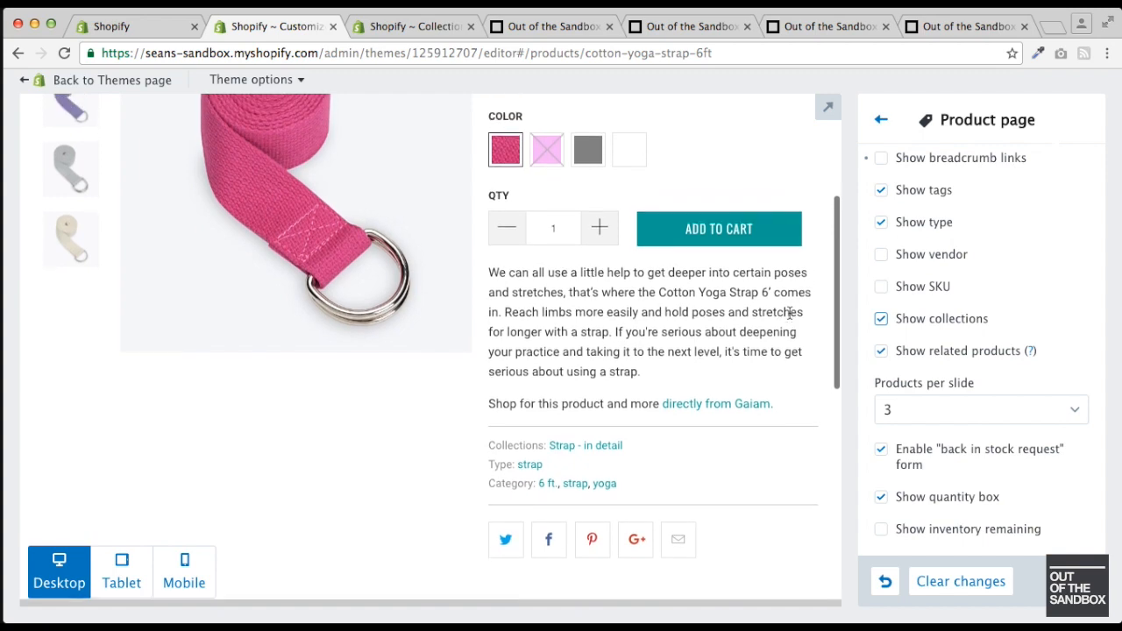
- Turn on the vendor display for the product page, and toggle the SKU display on and back off
scroll(789, 313, up, 2)
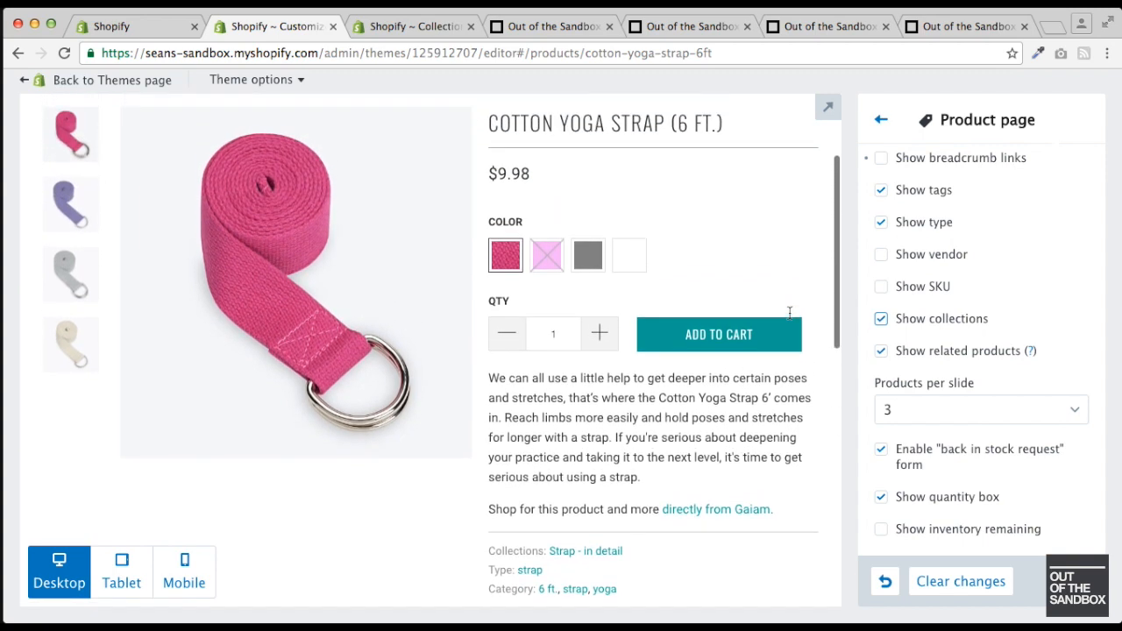
click(906, 261)
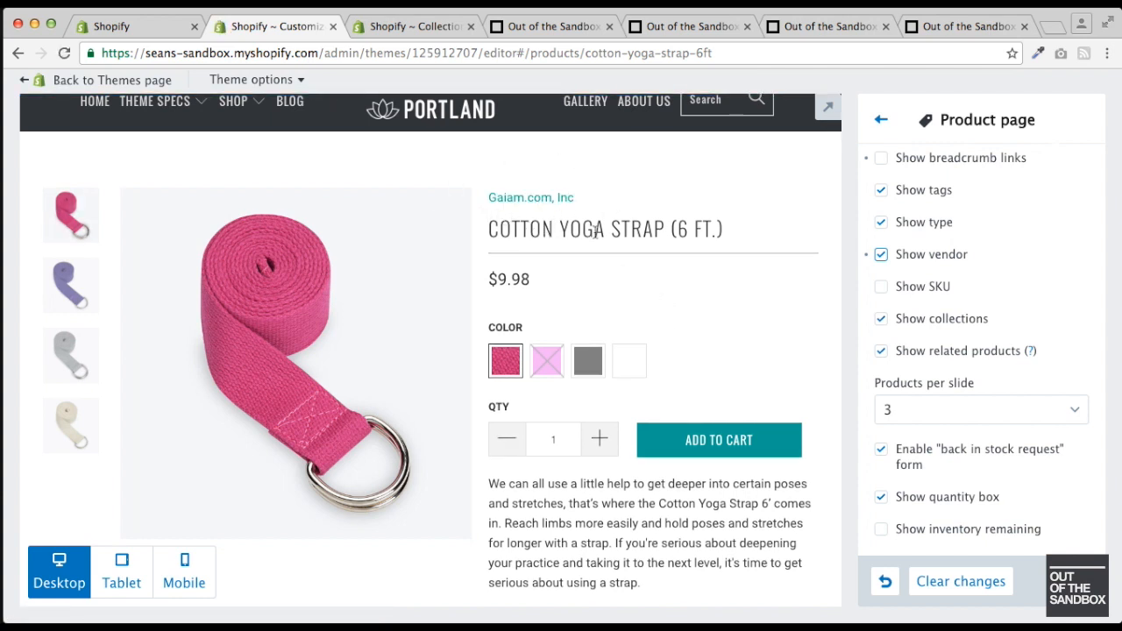
click(903, 292)
click(925, 290)
- Examine the Cotton Yoga Strap page down to the footer for related products, comparing it with the related products setting
scroll(970, 277, down, 2)
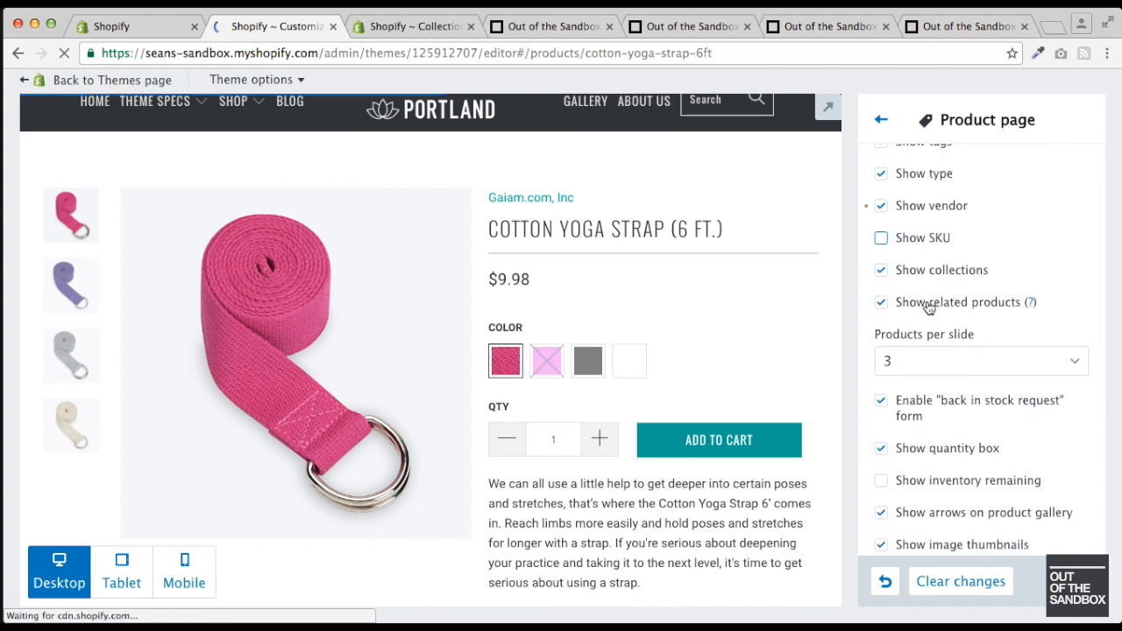
scroll(679, 320, down, 2)
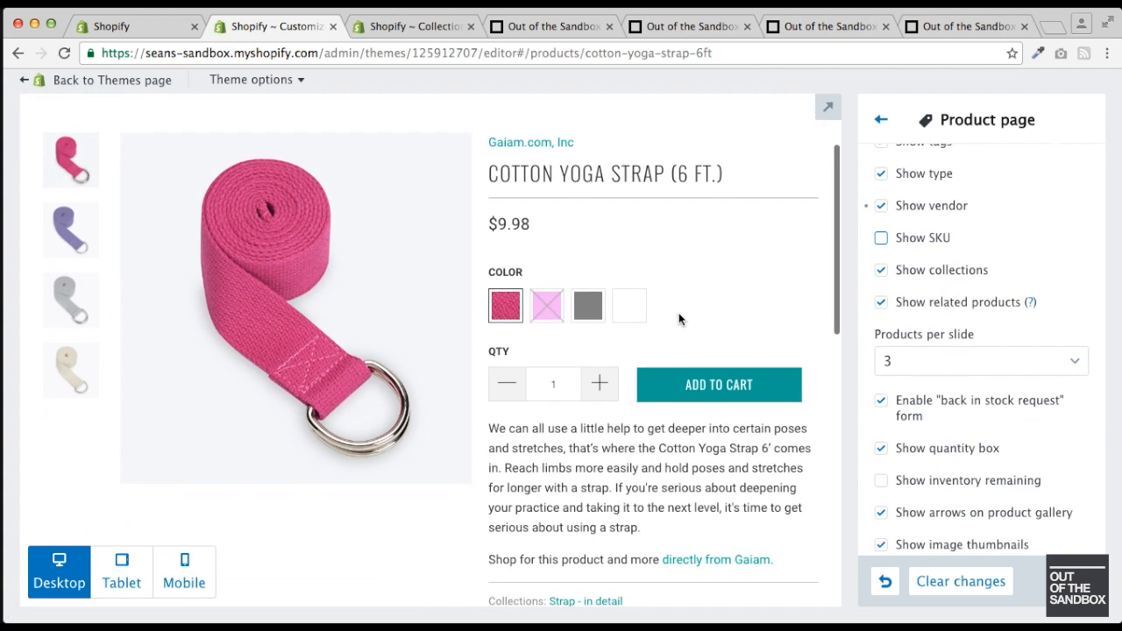
scroll(679, 320, down, 1)
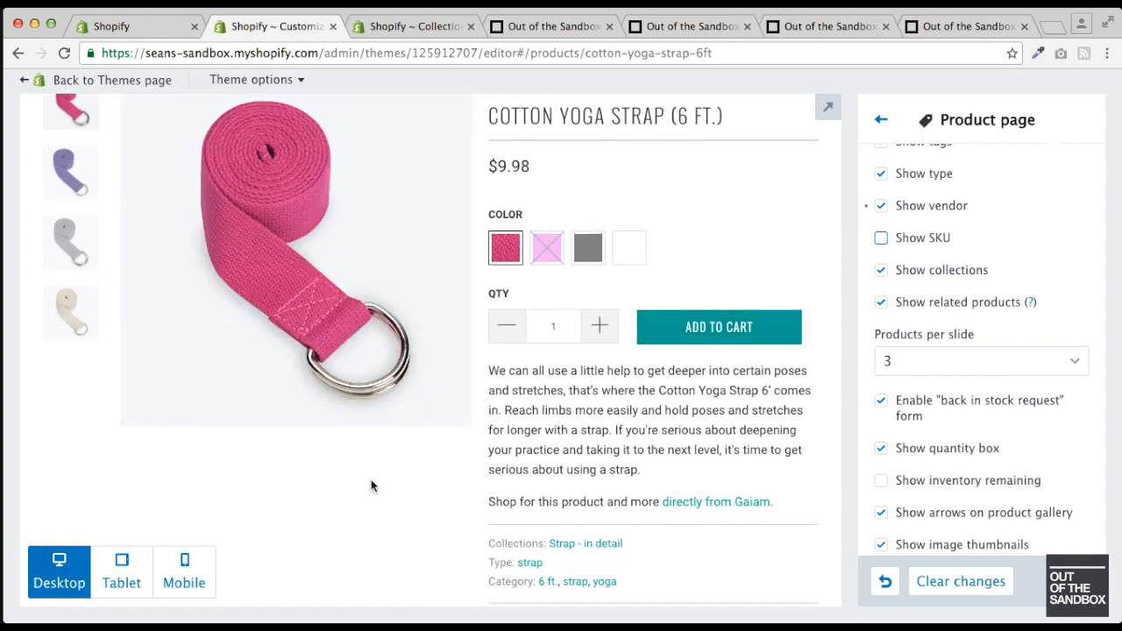
scroll(371, 486, down, 1)
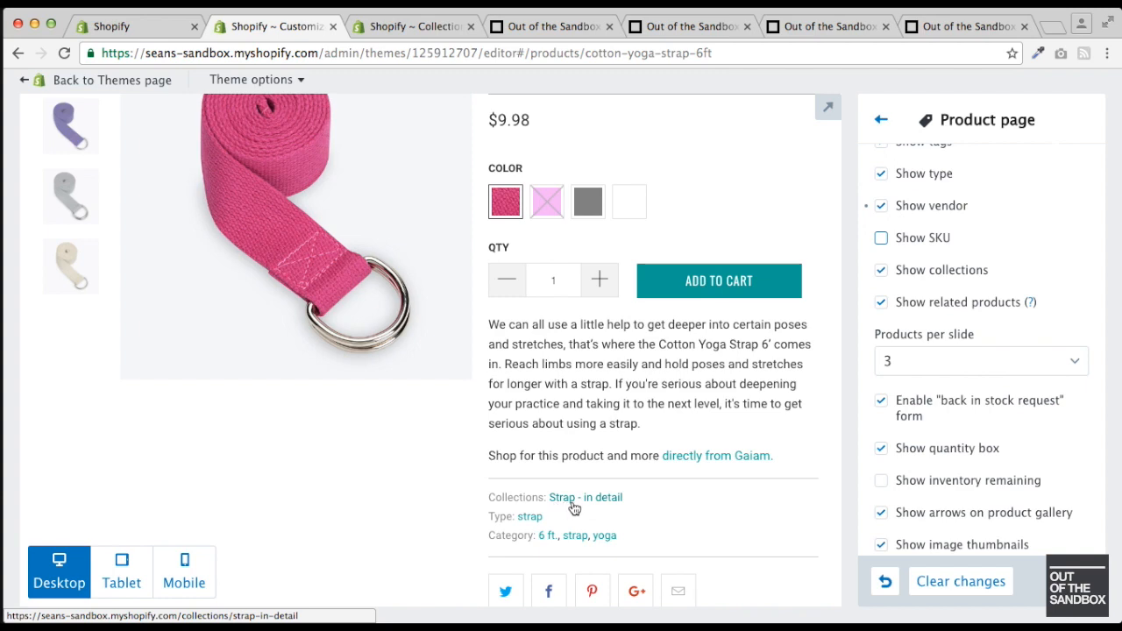
scroll(394, 451, down, 3)
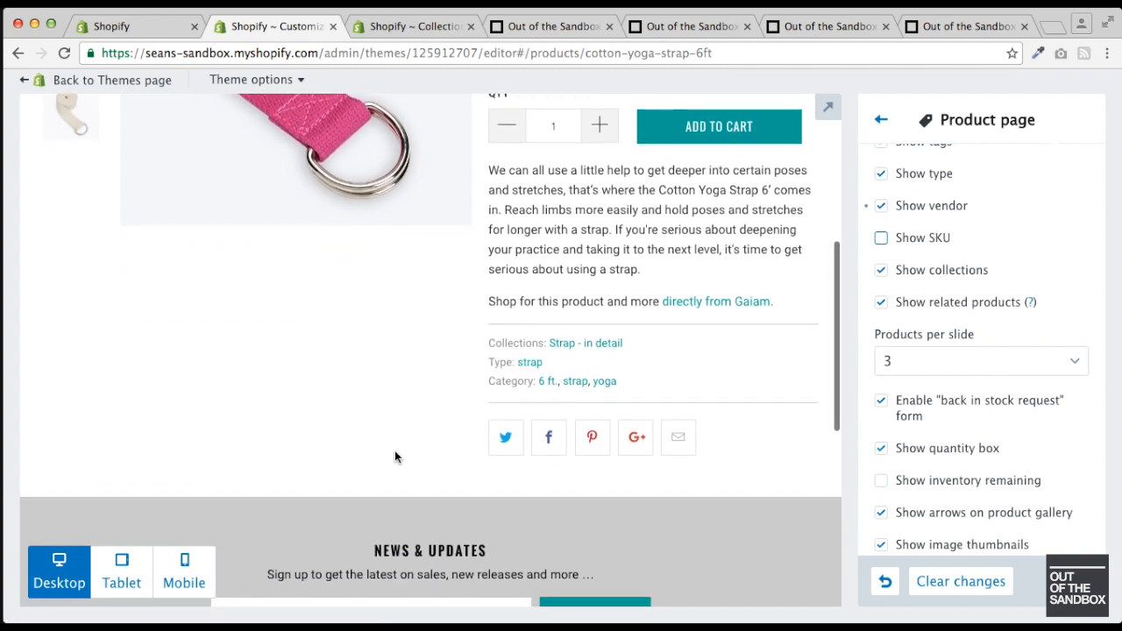
scroll(395, 456, down, 1)
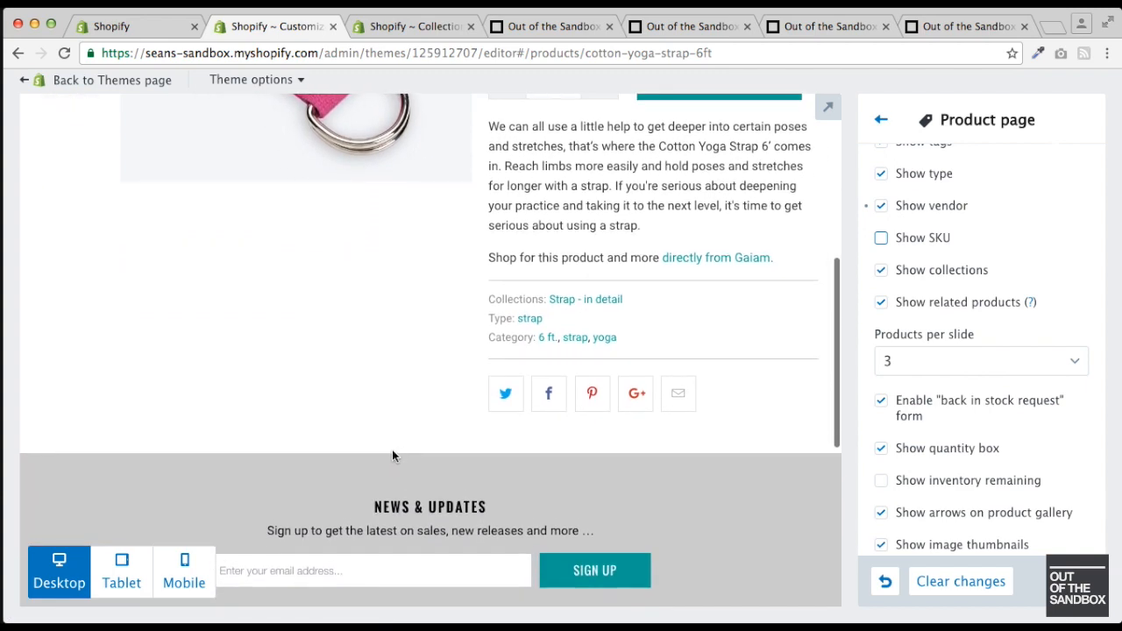
scroll(394, 455, up, 5)
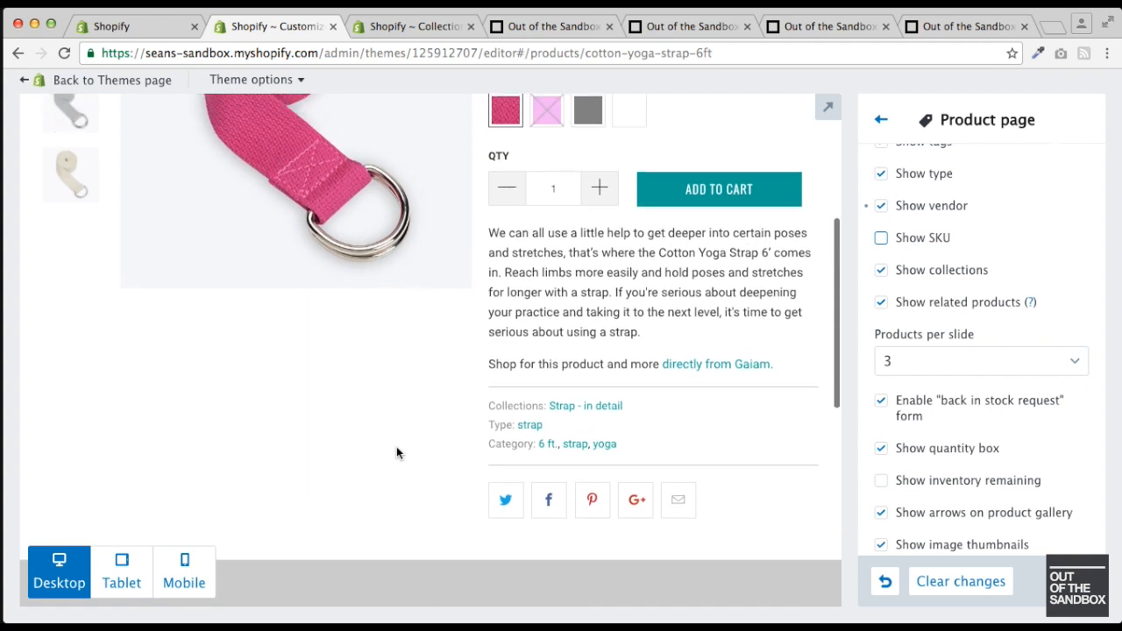
scroll(396, 452, up, 4)
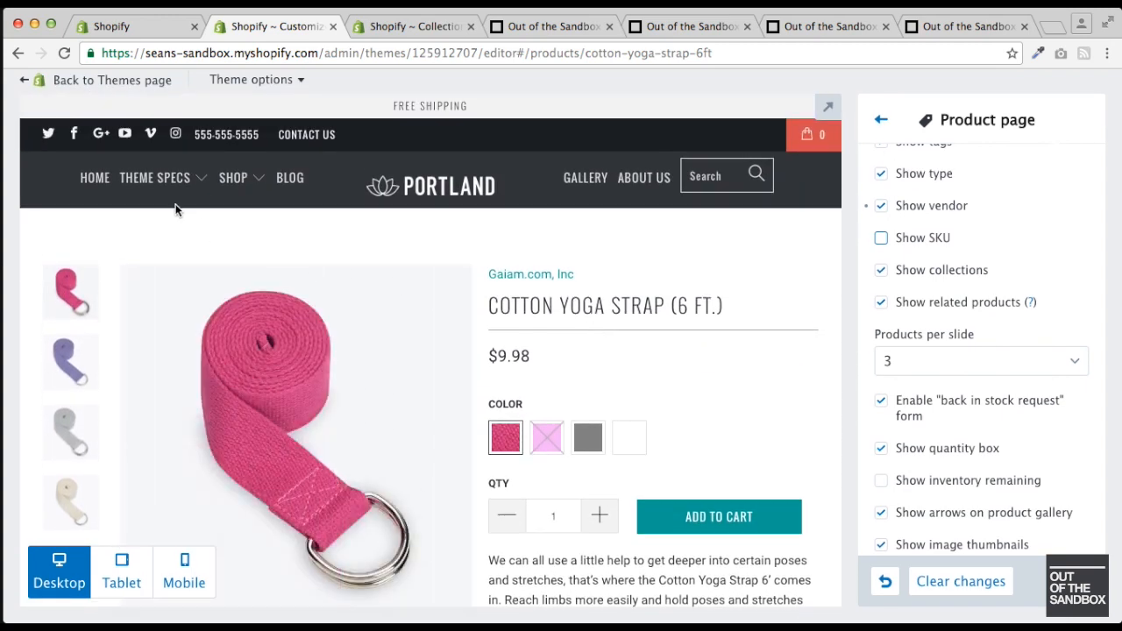
- Open the Mat product page from the preview's Shop navigation and view its Related Items section
mouse_move(233, 177)
click(225, 314)
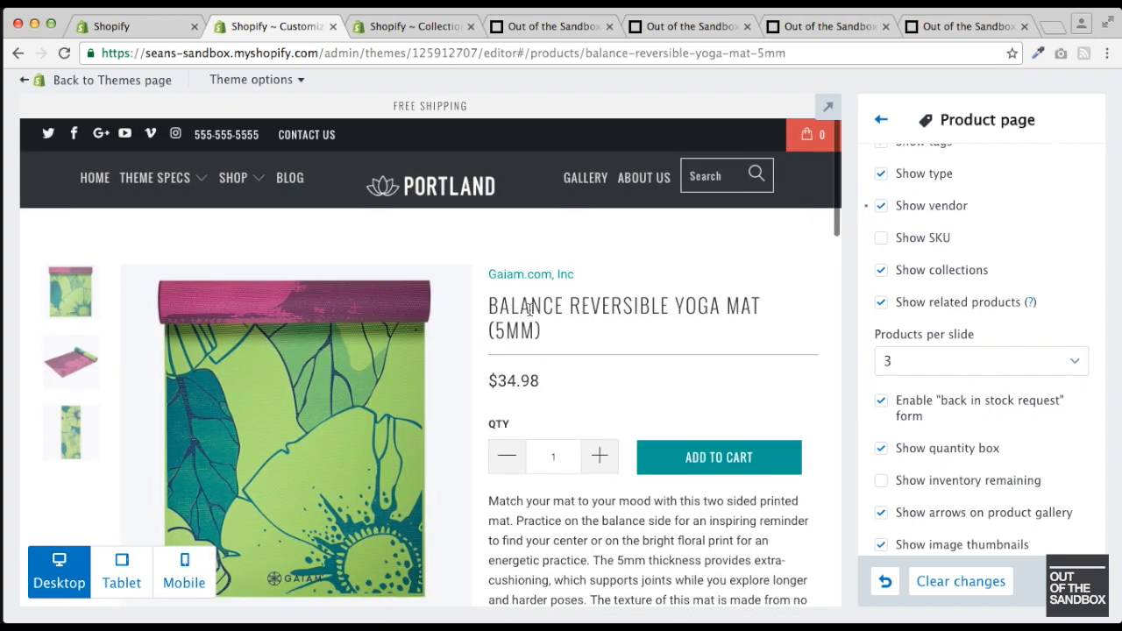
scroll(523, 308, down, 10)
scroll(523, 308, down, 6)
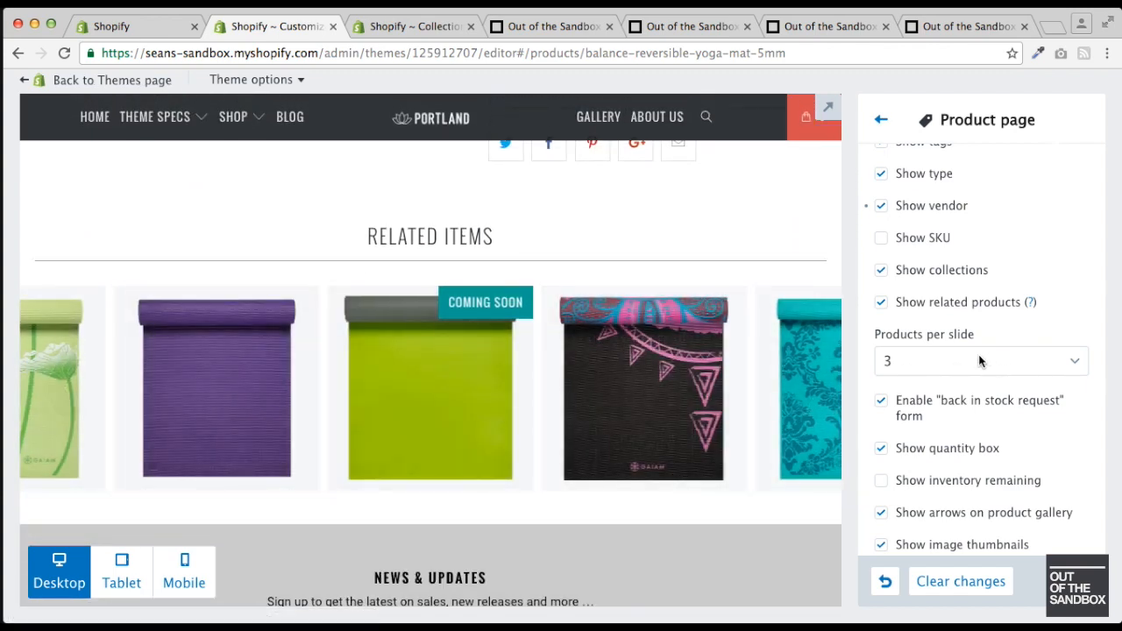
- Set the related products to 4 per slide and browse the Related Items slider forward and back
click(1040, 355)
click(970, 375)
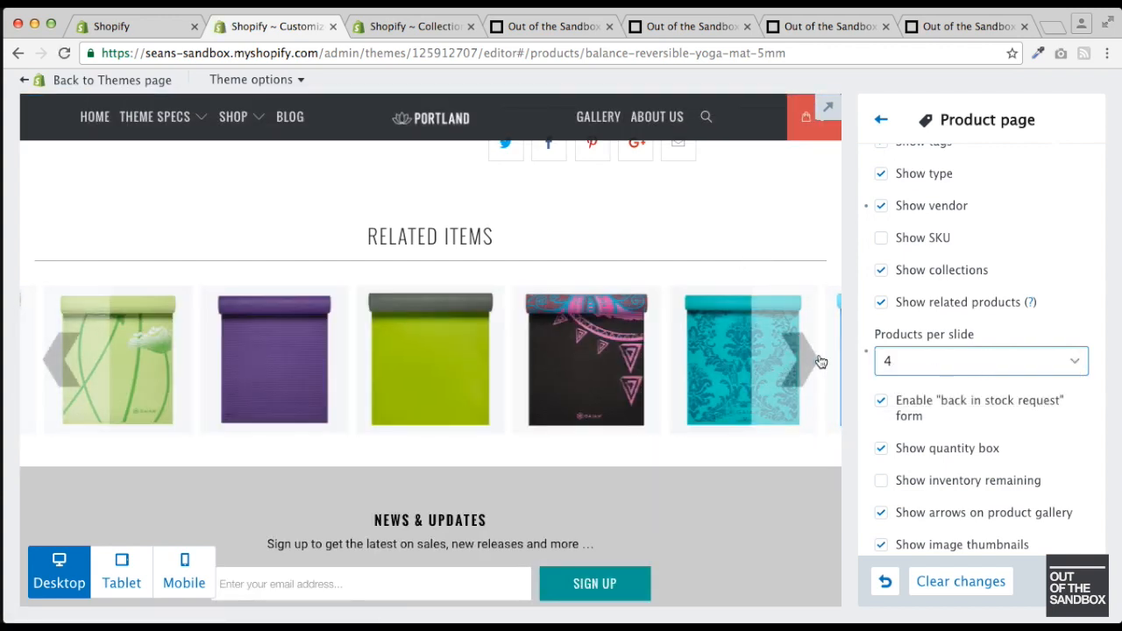
click(813, 366)
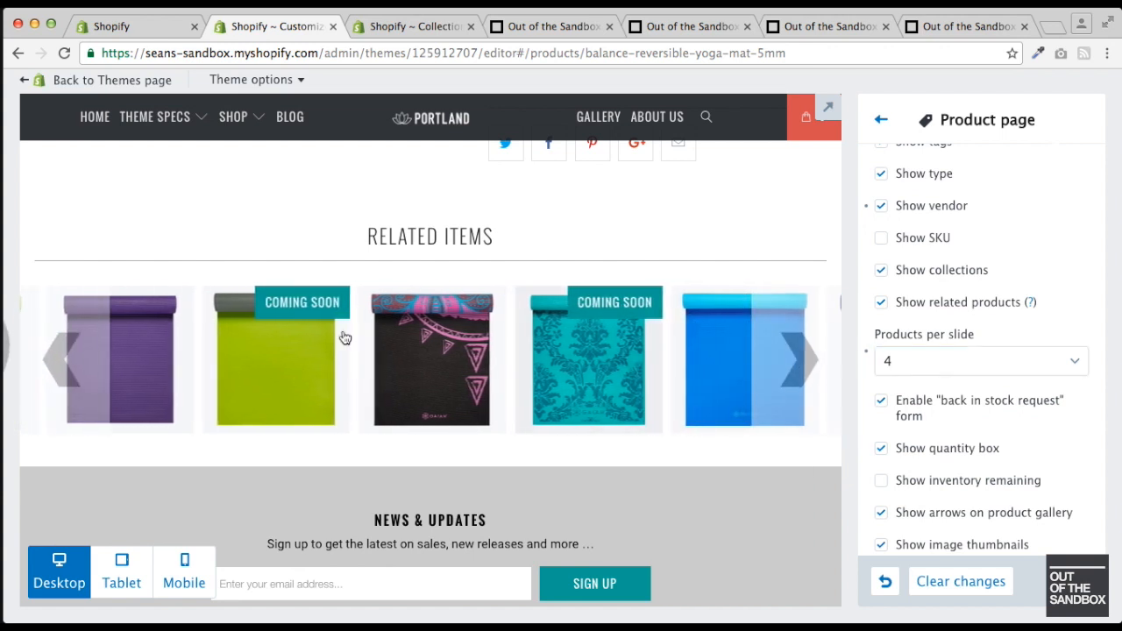
click(70, 355)
click(79, 359)
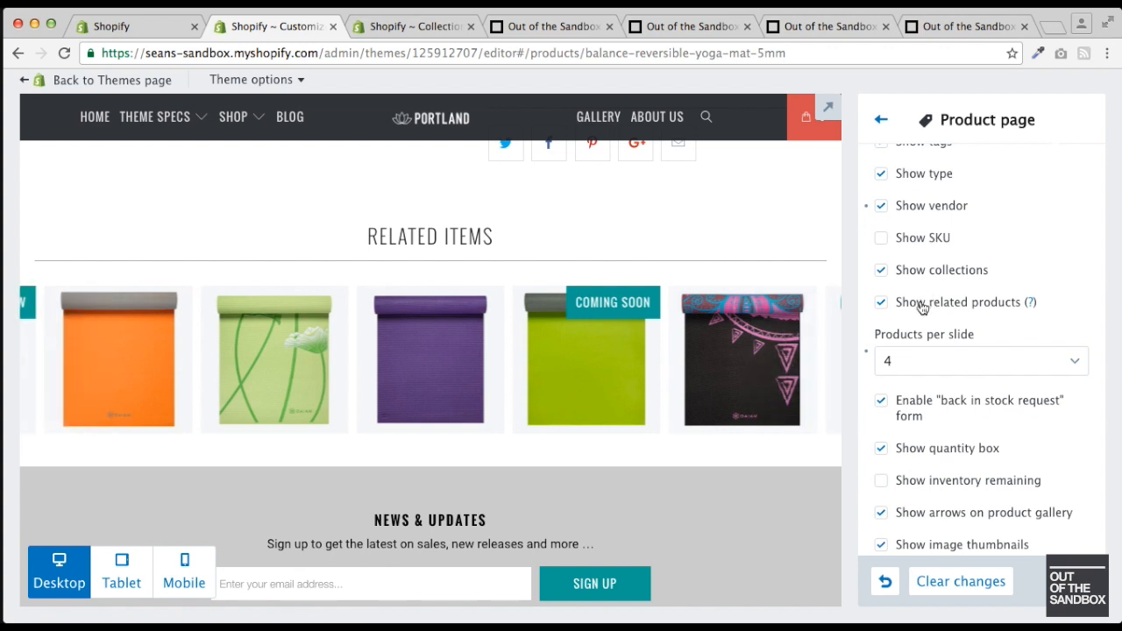
- Return to the Strap product page in the preview and check the area below its description for related items
mouse_move(232, 118)
click(229, 214)
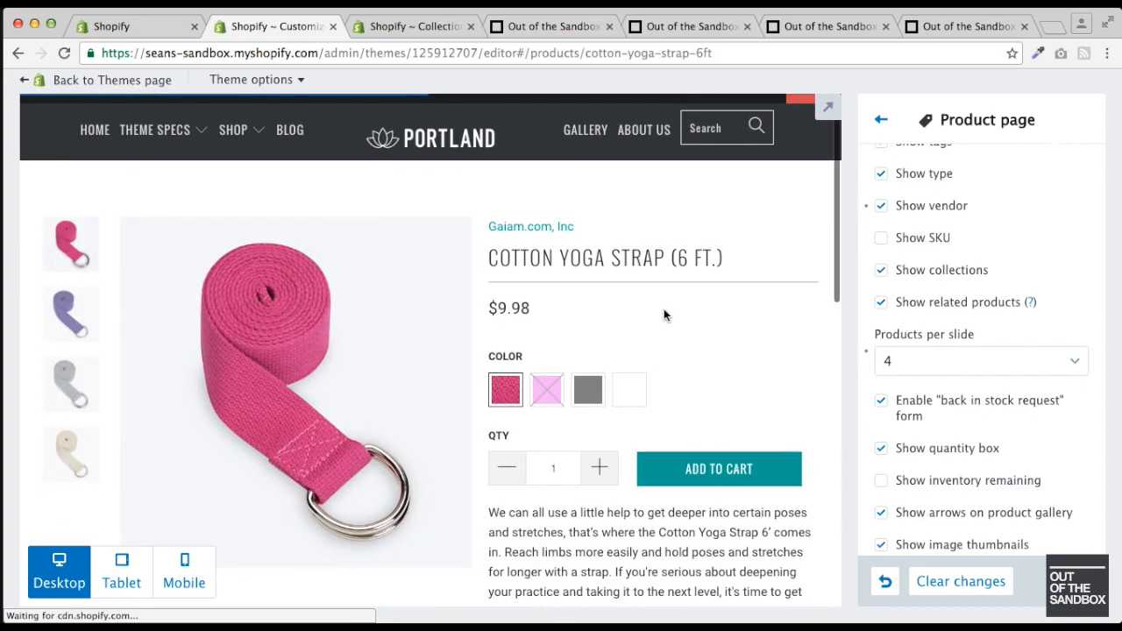
scroll(663, 311, down, 3)
scroll(664, 308, down, 4)
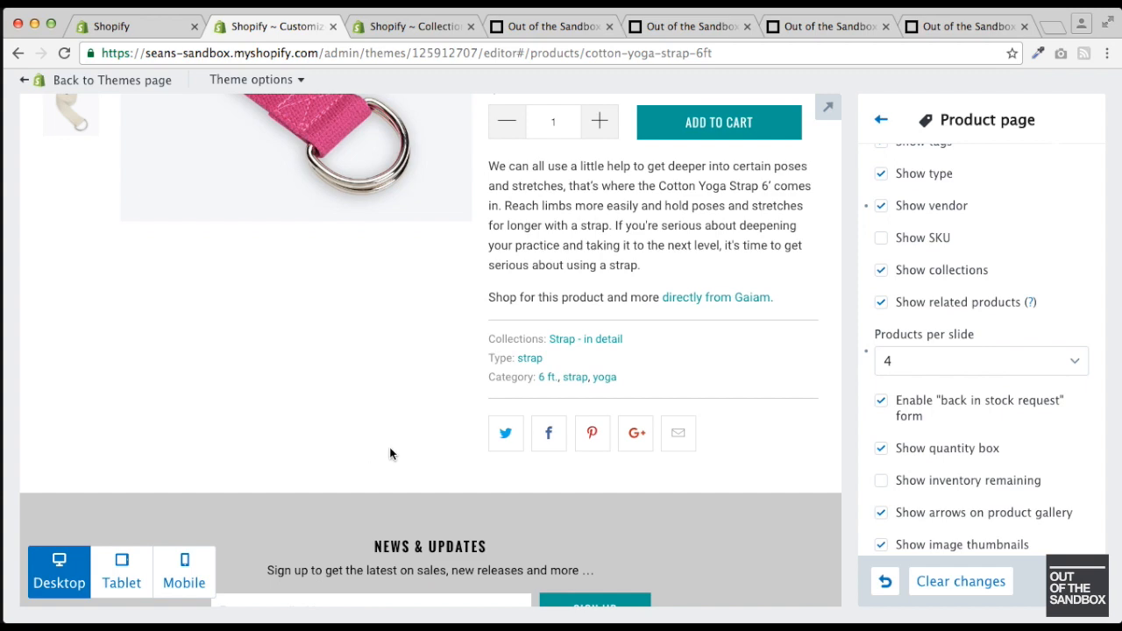
scroll(391, 453, up, 5)
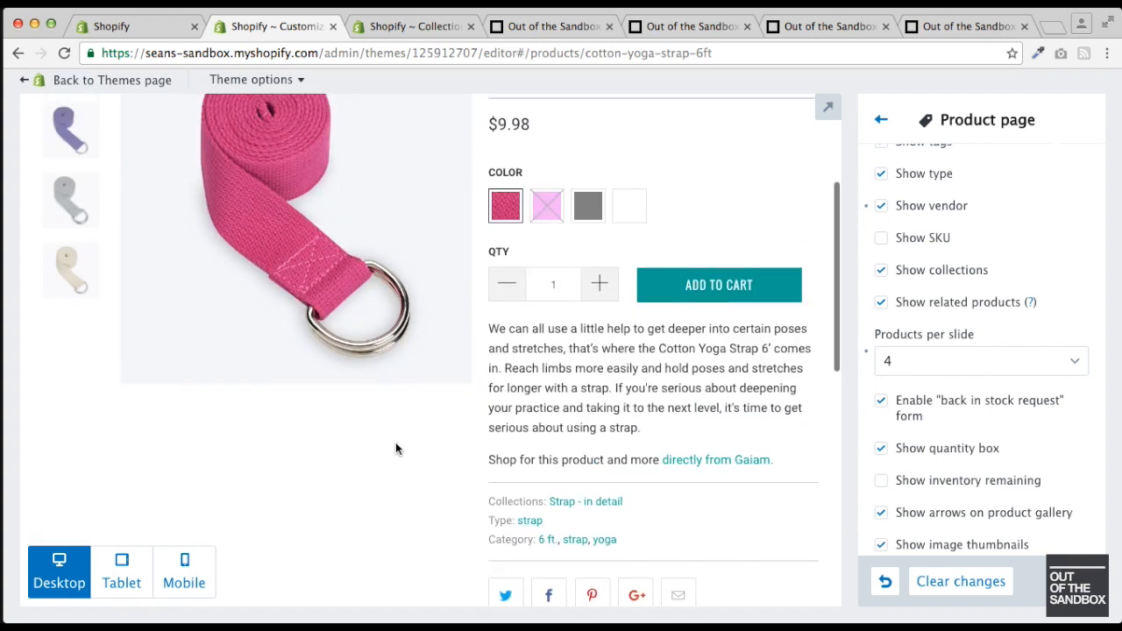
scroll(473, 456, down, 2)
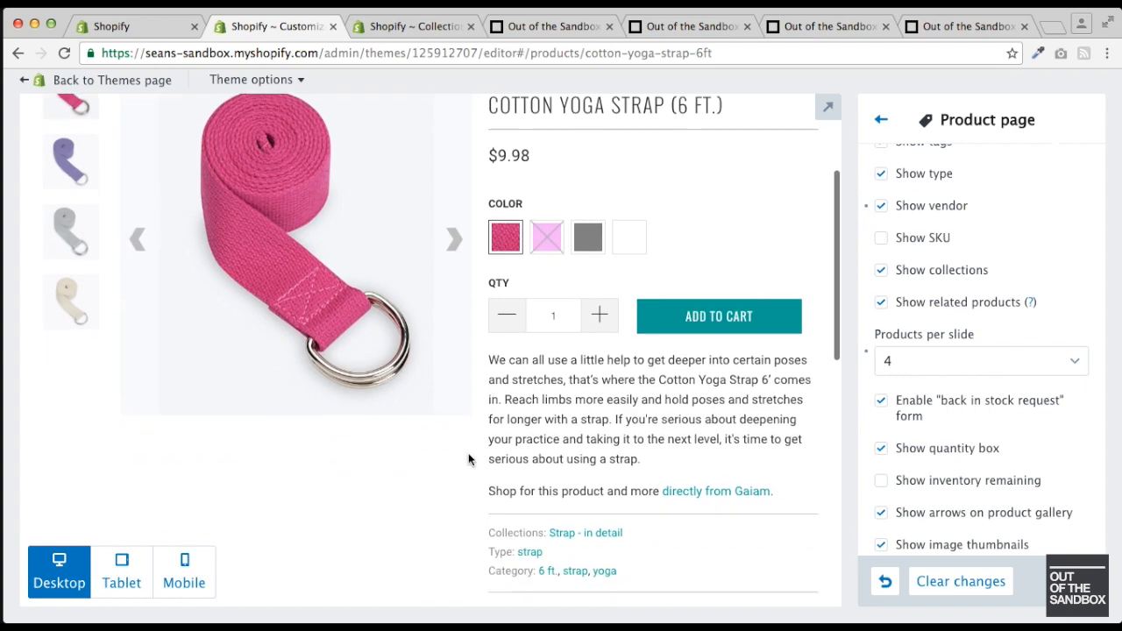
scroll(453, 459, down, 2)
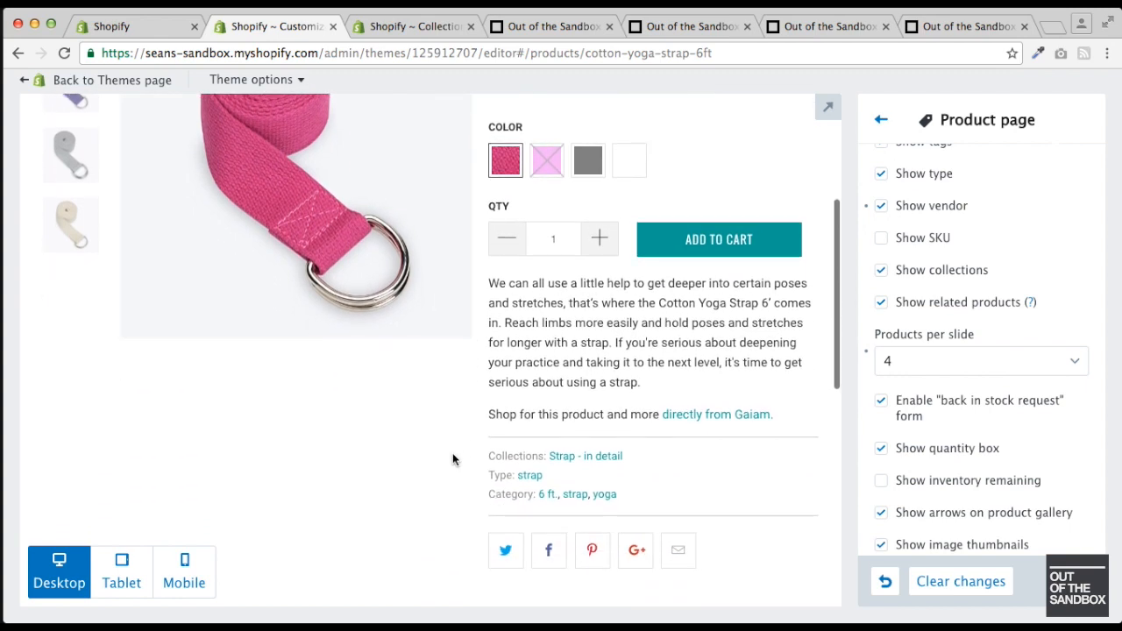
scroll(451, 460, down, 1)
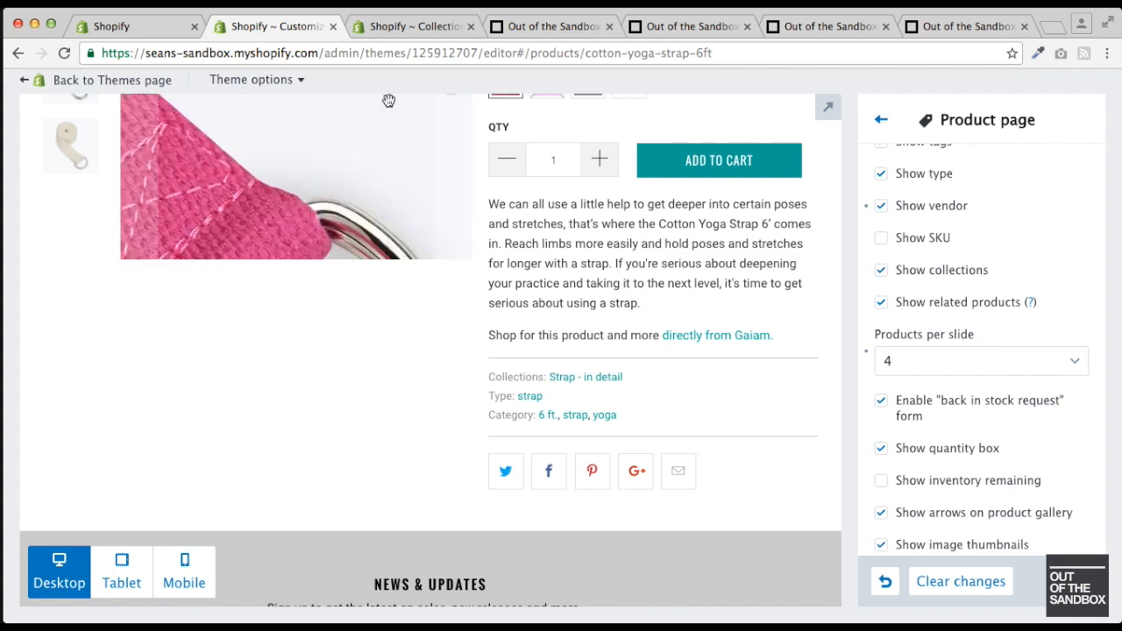
- Switch to the store admin's collections and look through the list of all collections
click(401, 29)
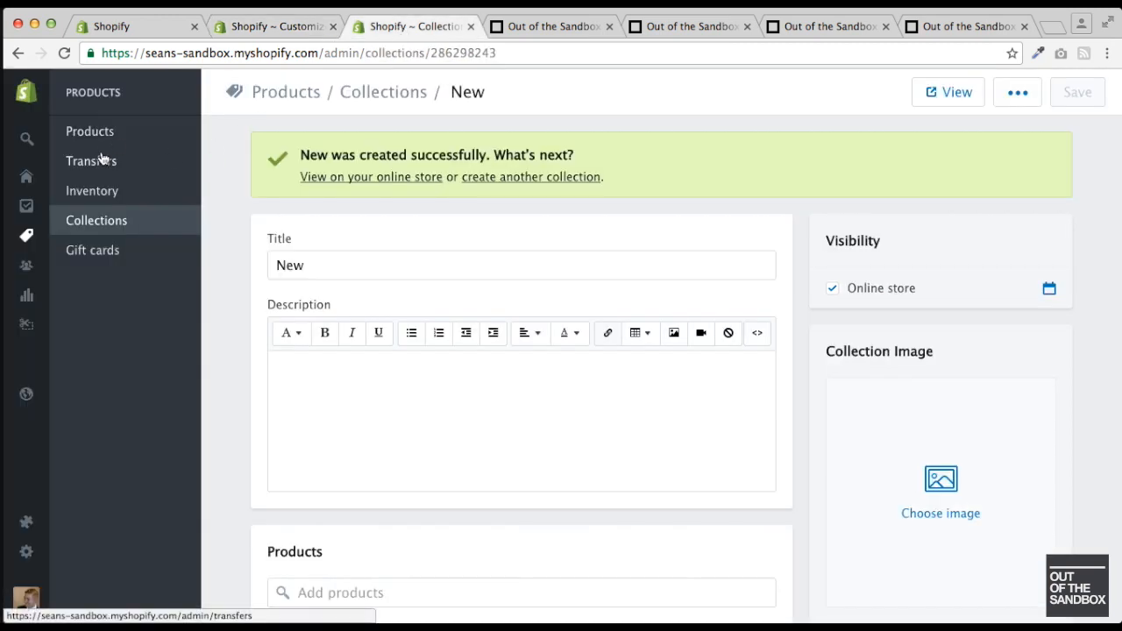
click(101, 226)
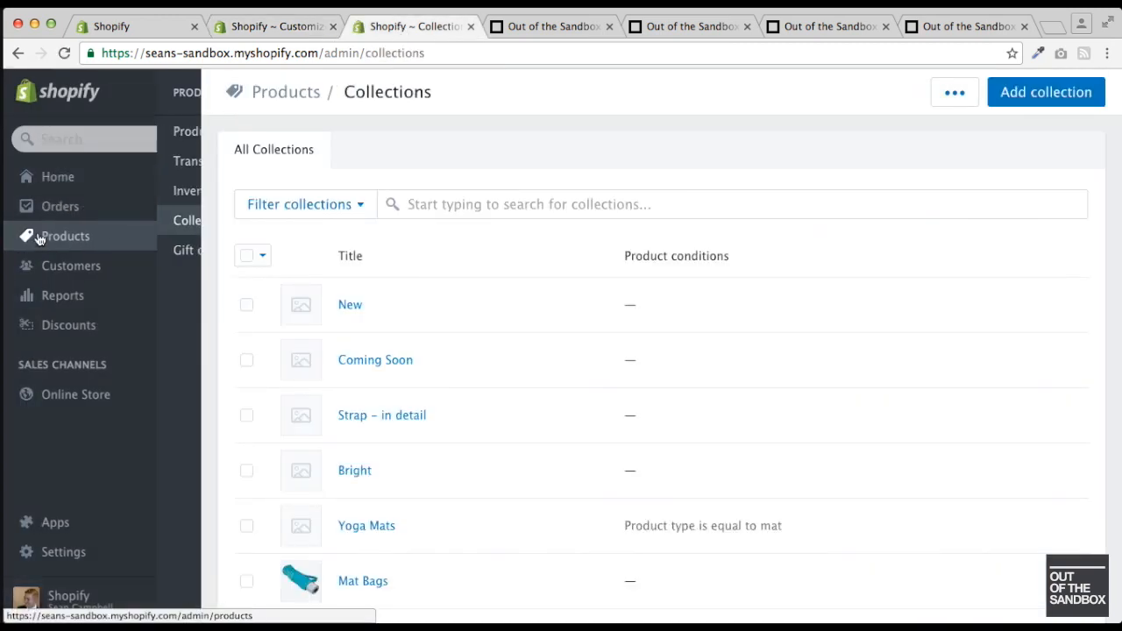
click(143, 236)
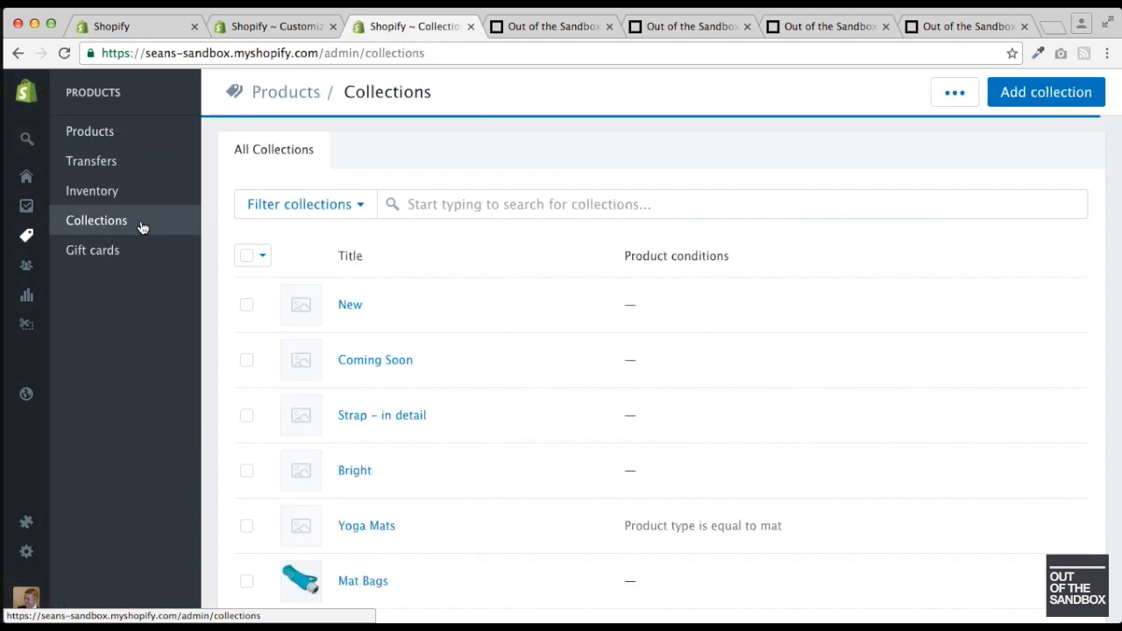
scroll(434, 302, down, 2)
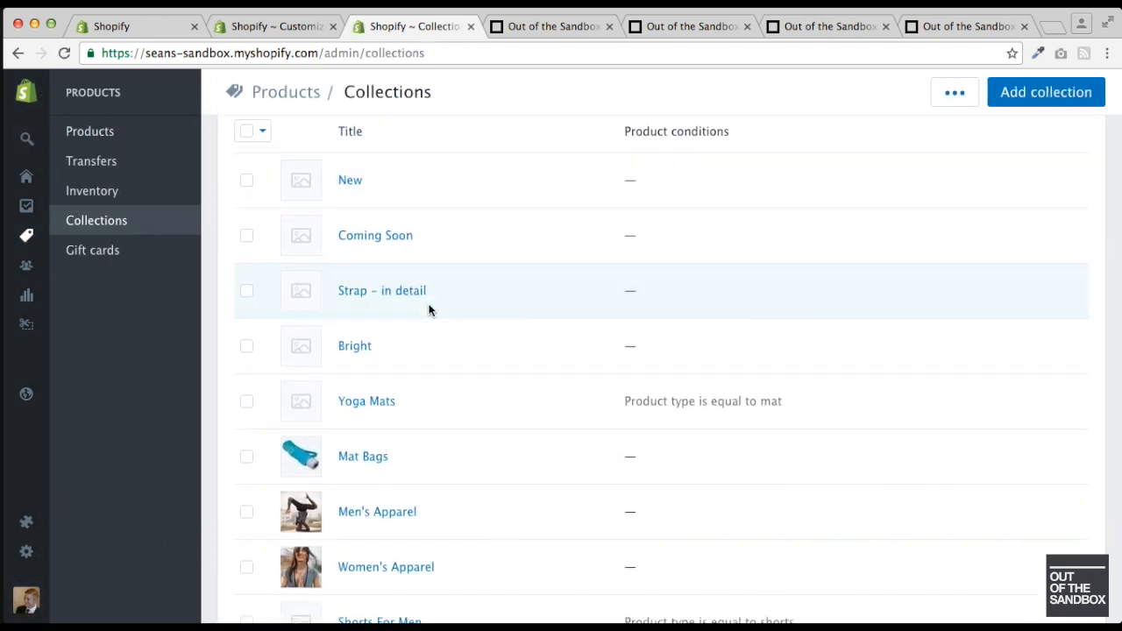
- Open the Bright collection and review its title and the products it contains
click(353, 347)
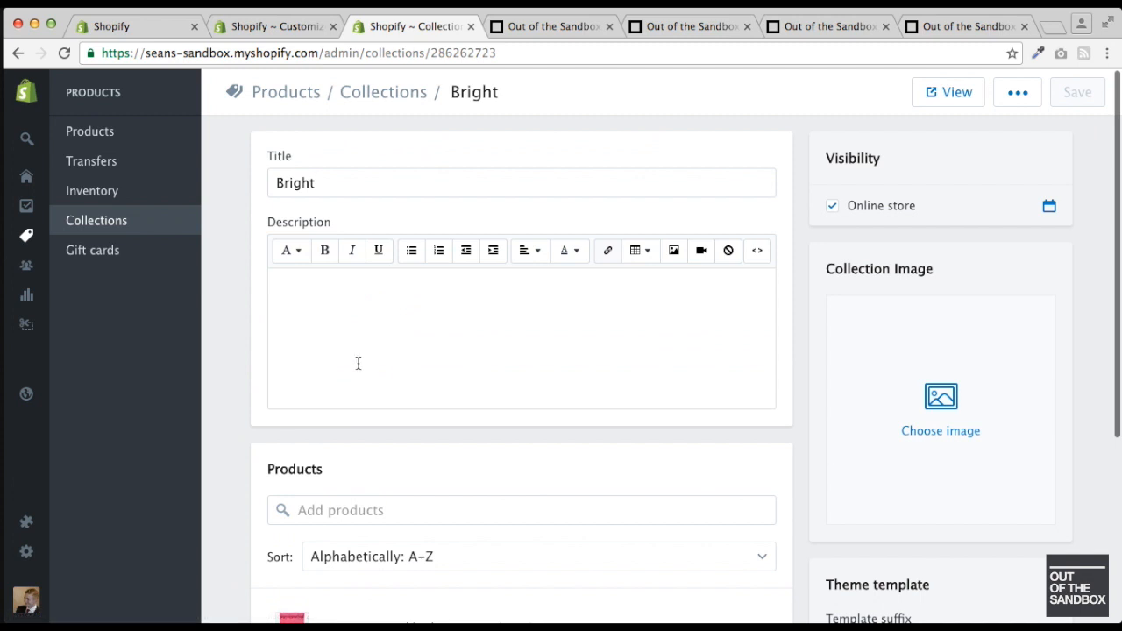
scroll(234, 235, down, 3)
scroll(233, 235, down, 3)
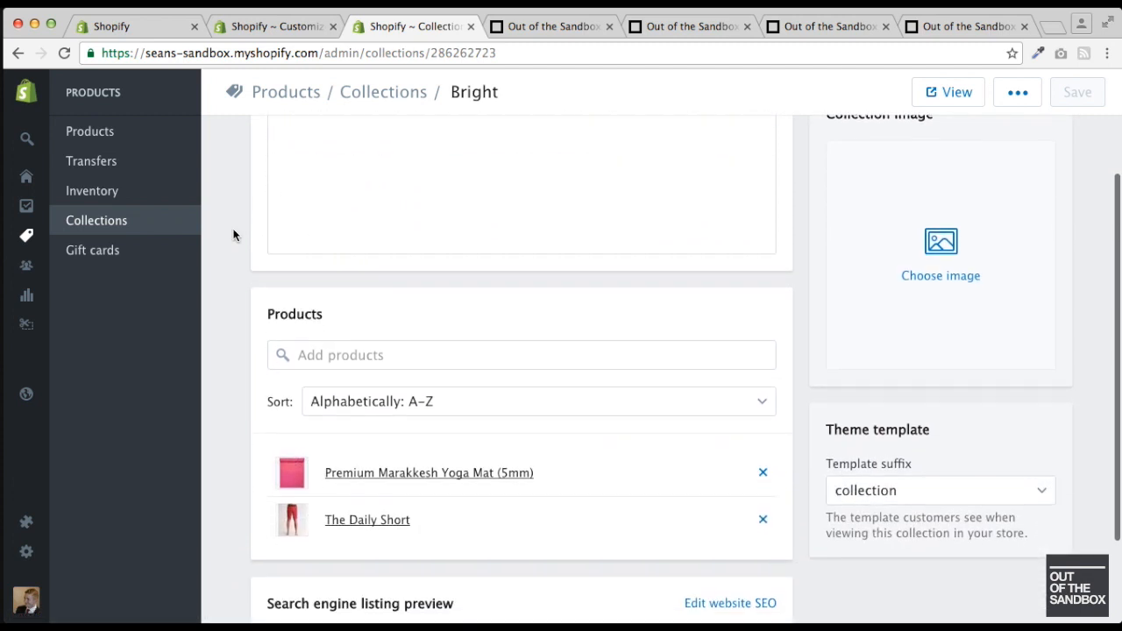
scroll(249, 416, up, 5)
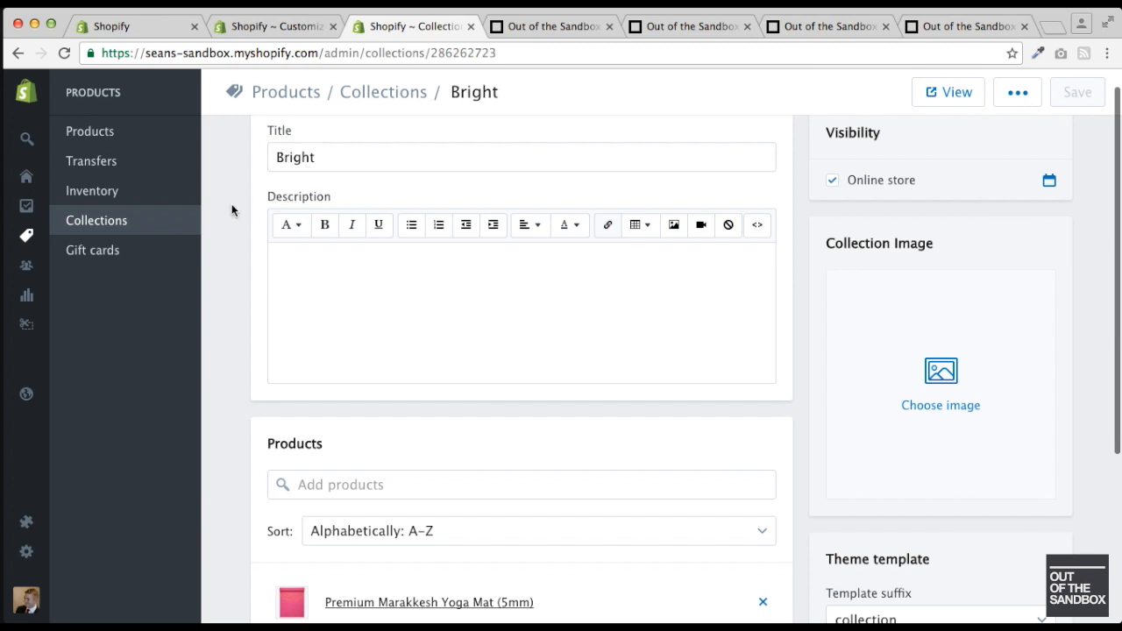
scroll(231, 214, down, 5)
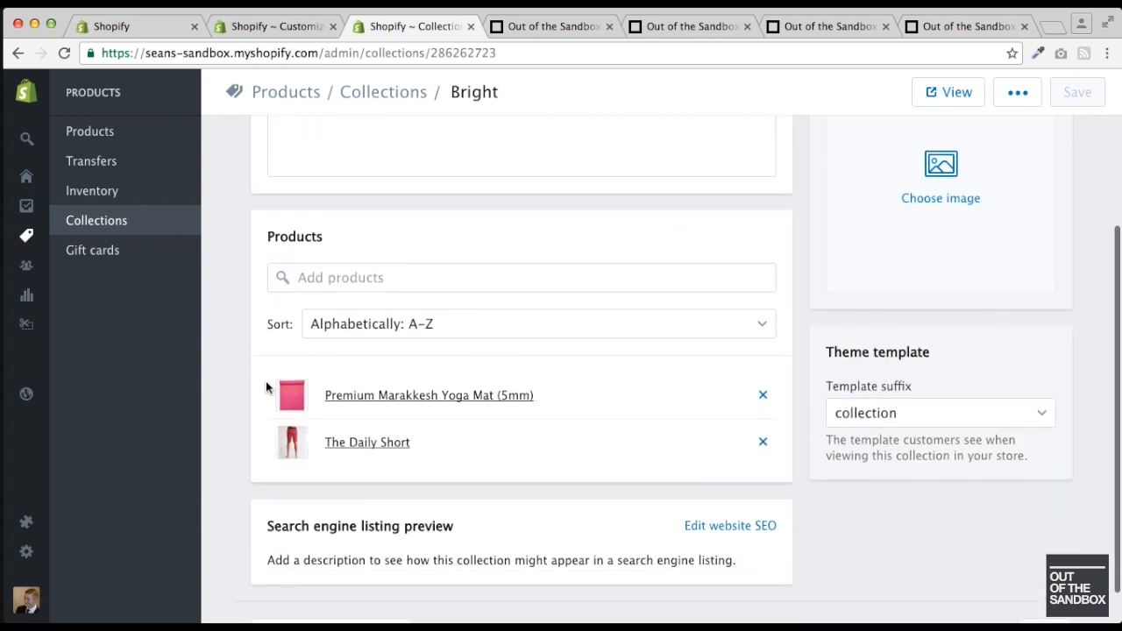
scroll(260, 395, up, 2)
scroll(258, 395, down, 3)
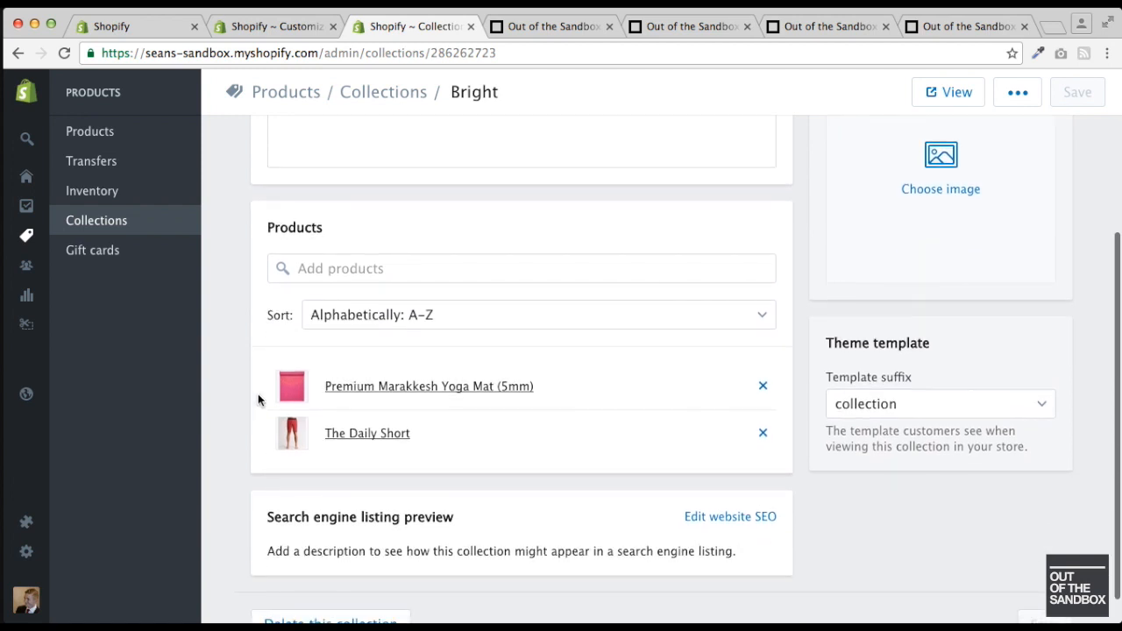
scroll(257, 400, up, 5)
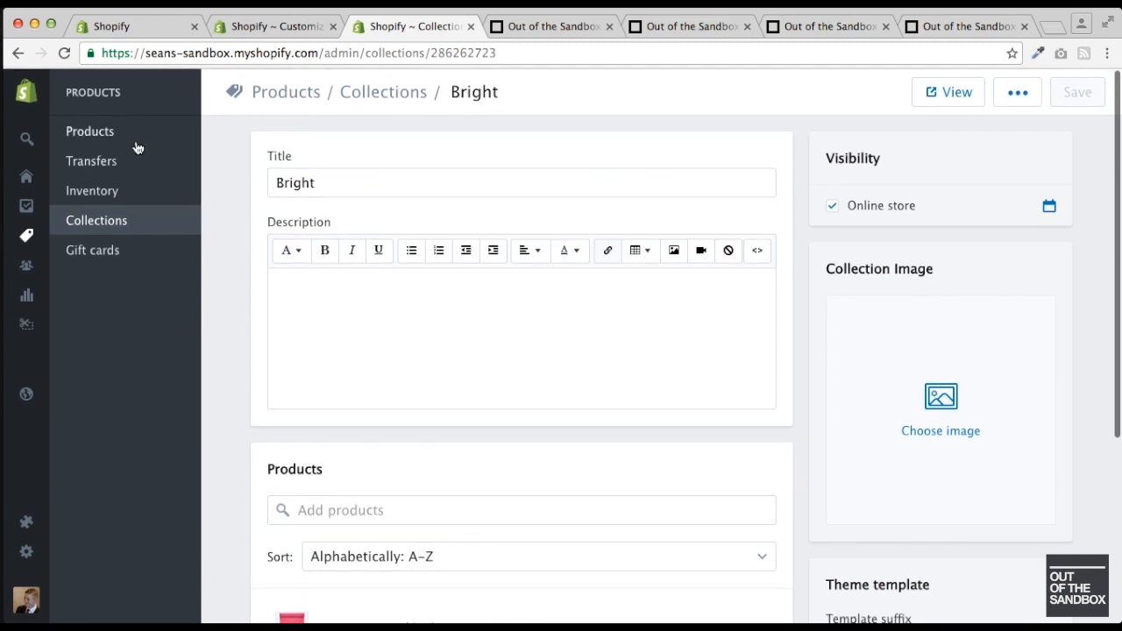
- Open the Cotton Yoga Strap (6 ft.) product in the admin and go to its collections and tags
click(100, 134)
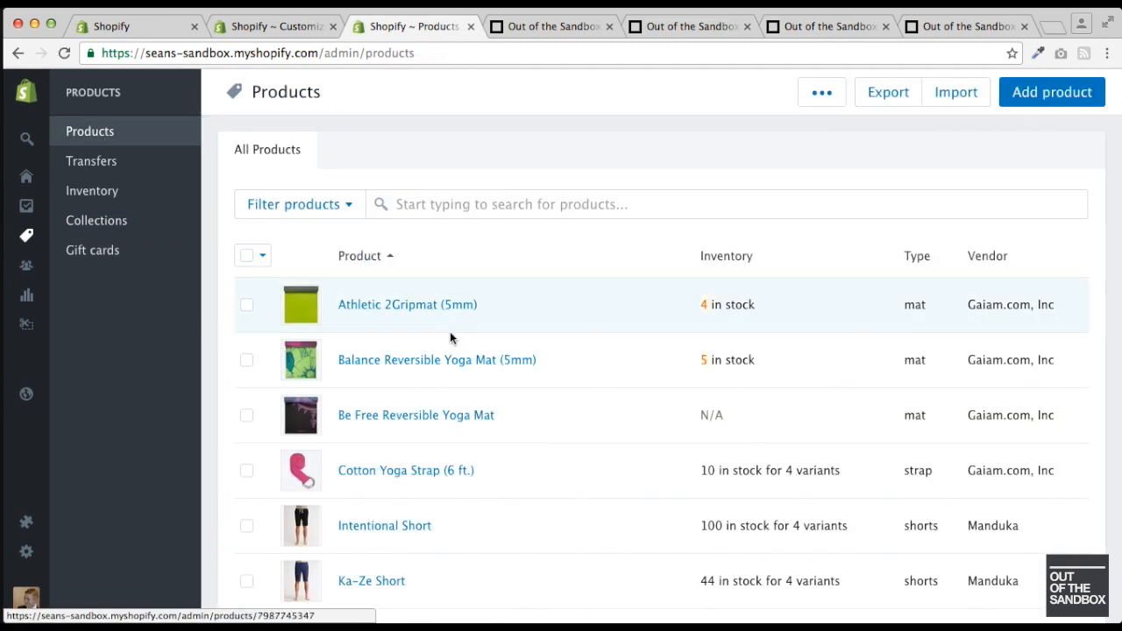
click(417, 471)
scroll(754, 400, down, 3)
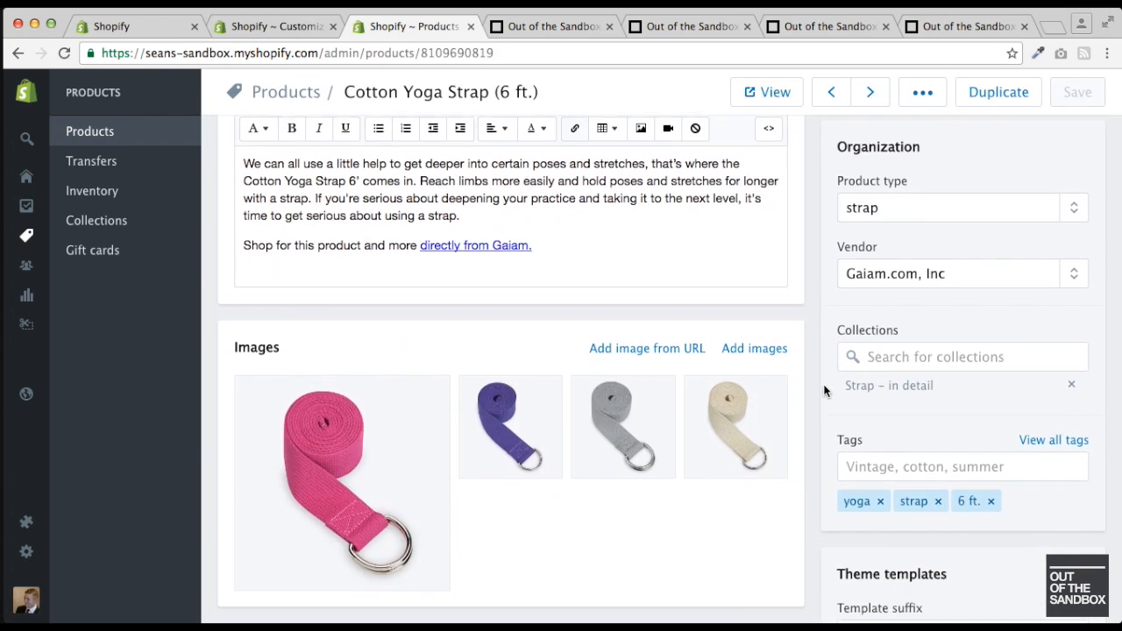
scroll(823, 391, down, 1)
- Add the tag meta-related-collection-bright to the Cotton Yoga Strap (6 ft.) product and save the product
click(886, 444)
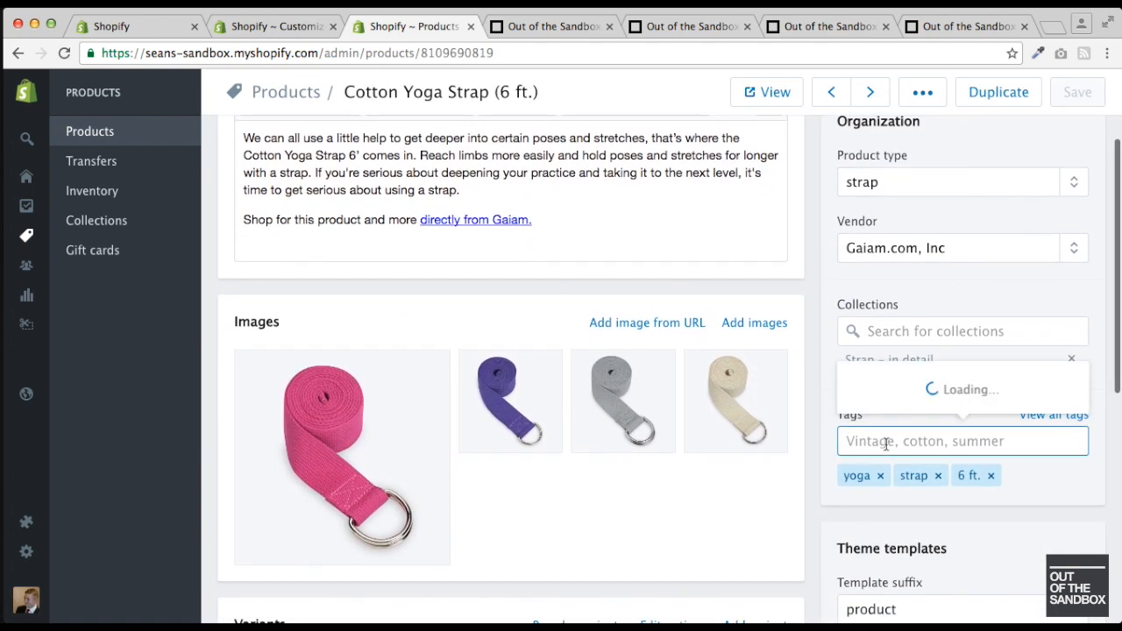
text(meta-re)
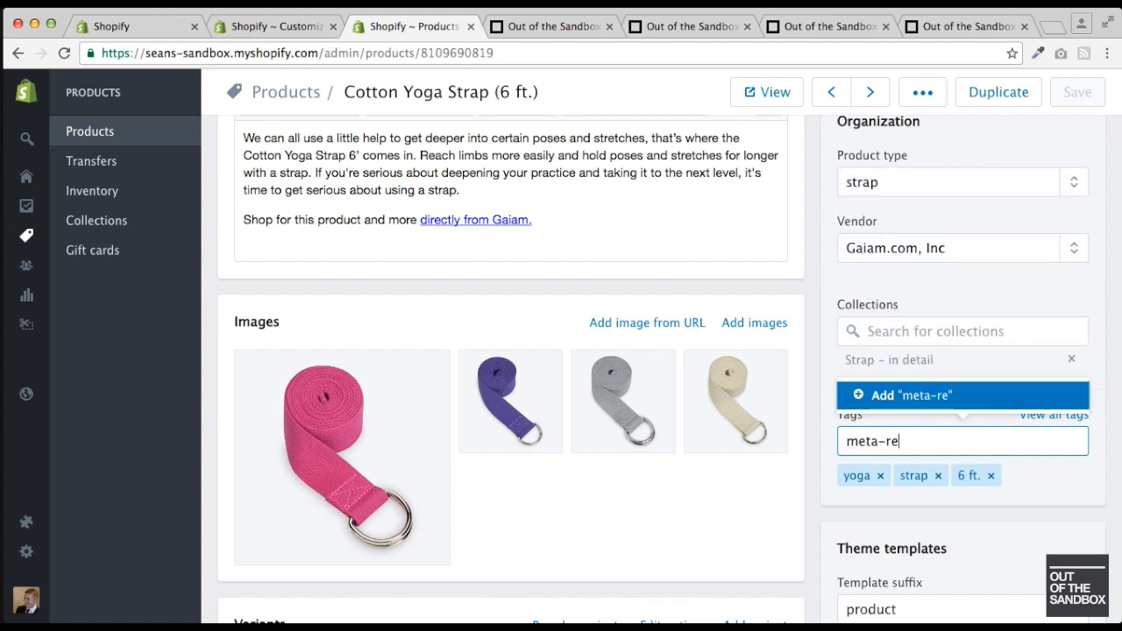
text(lated-collection-br)
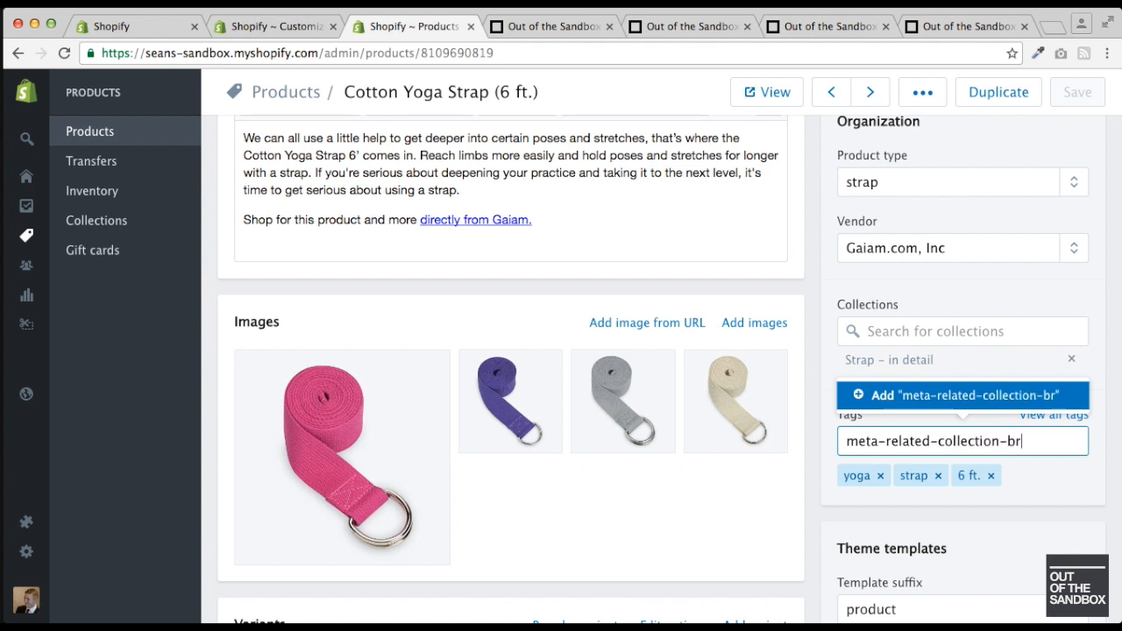
text(ight)
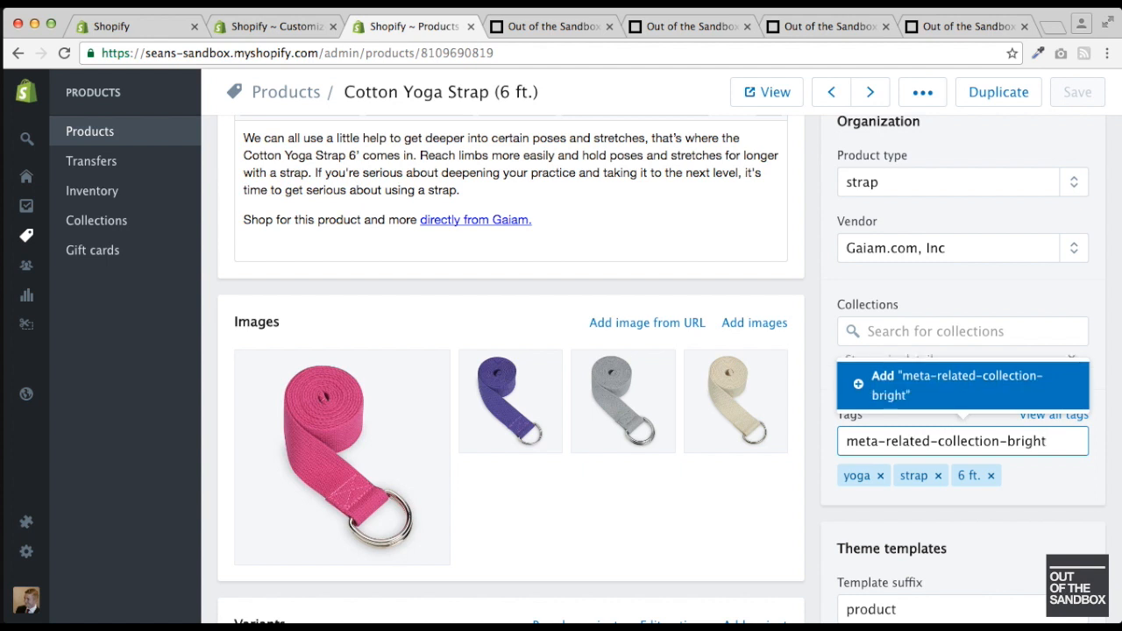
key(Return)
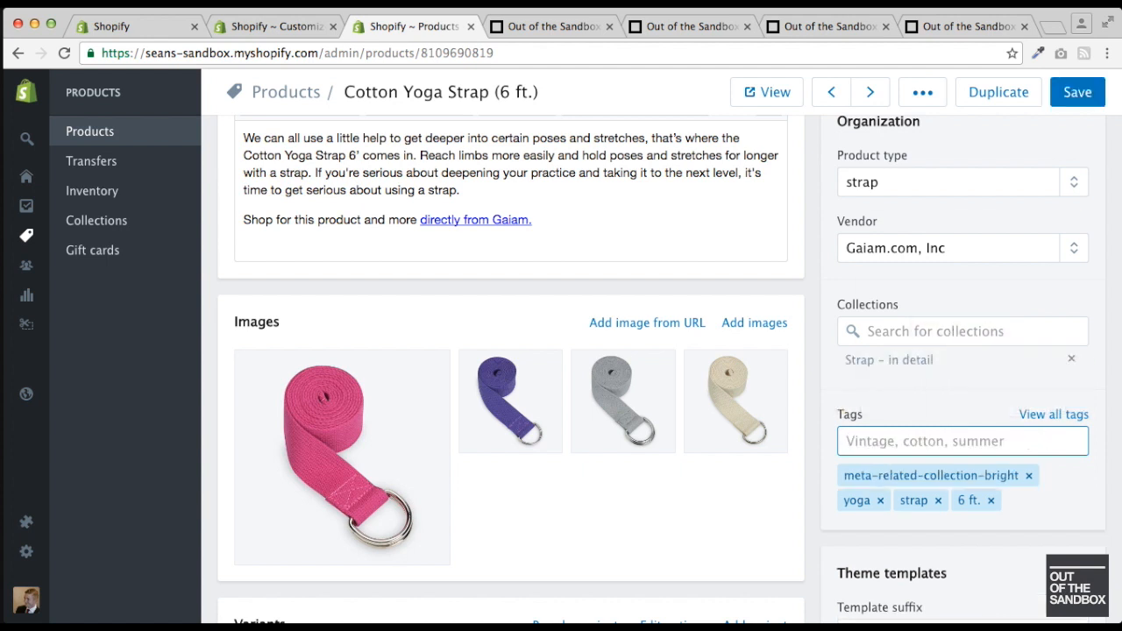
click(1077, 92)
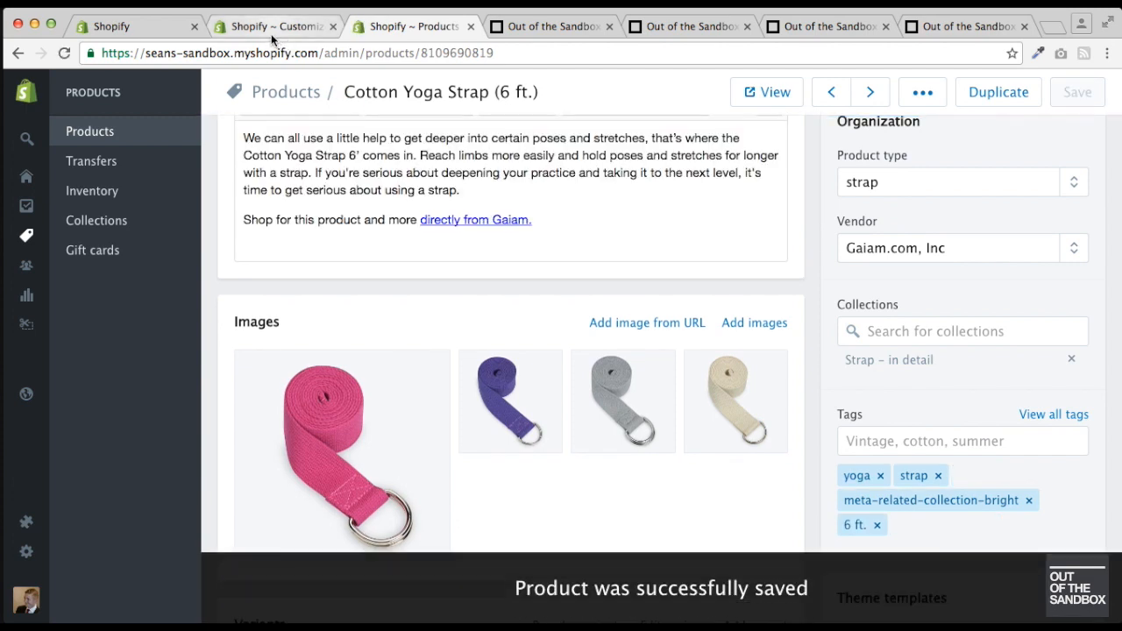
- Return to the theme editor, save the theme settings, and view the Strap product page's Related Items section in the preview
click(271, 33)
click(1076, 581)
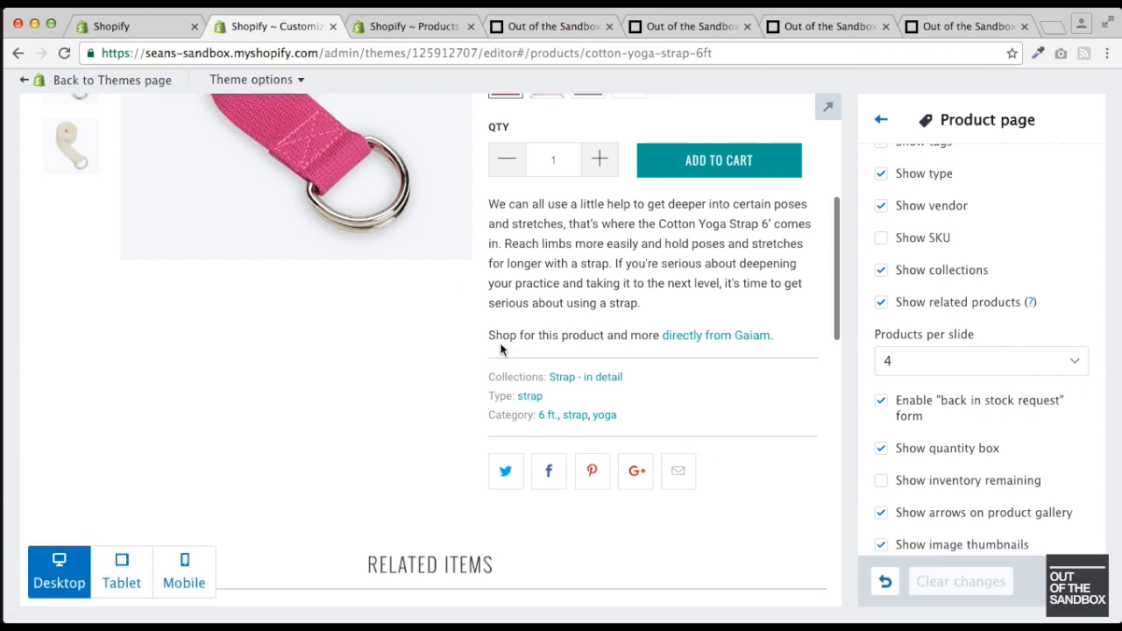
scroll(501, 350, down, 5)
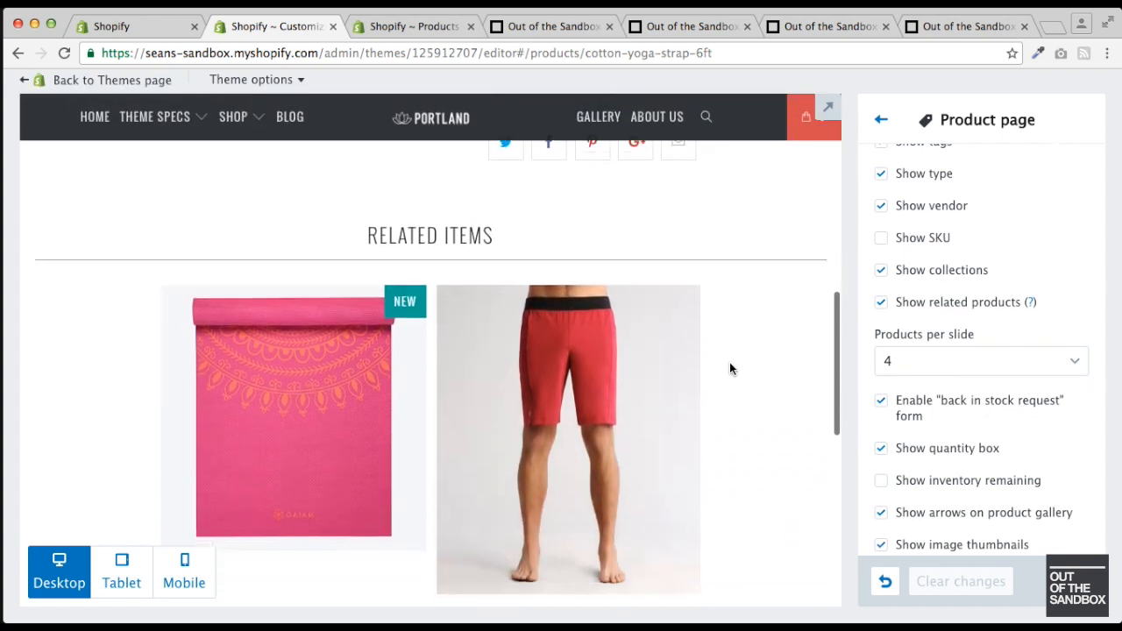
scroll(759, 368, down, 1)
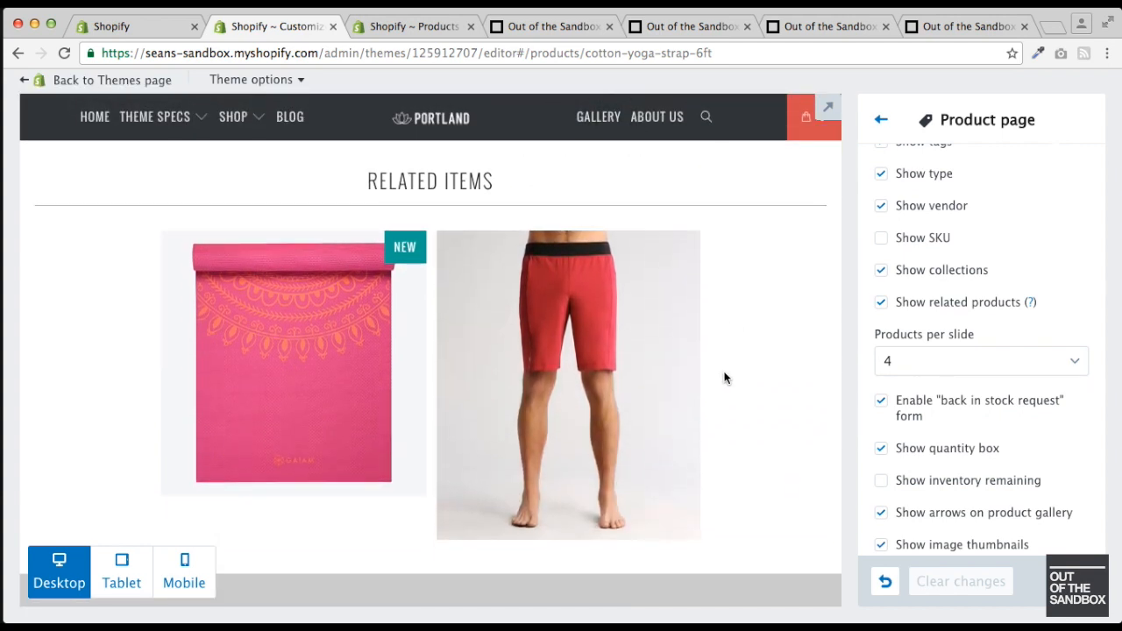
scroll(726, 384, up, 5)
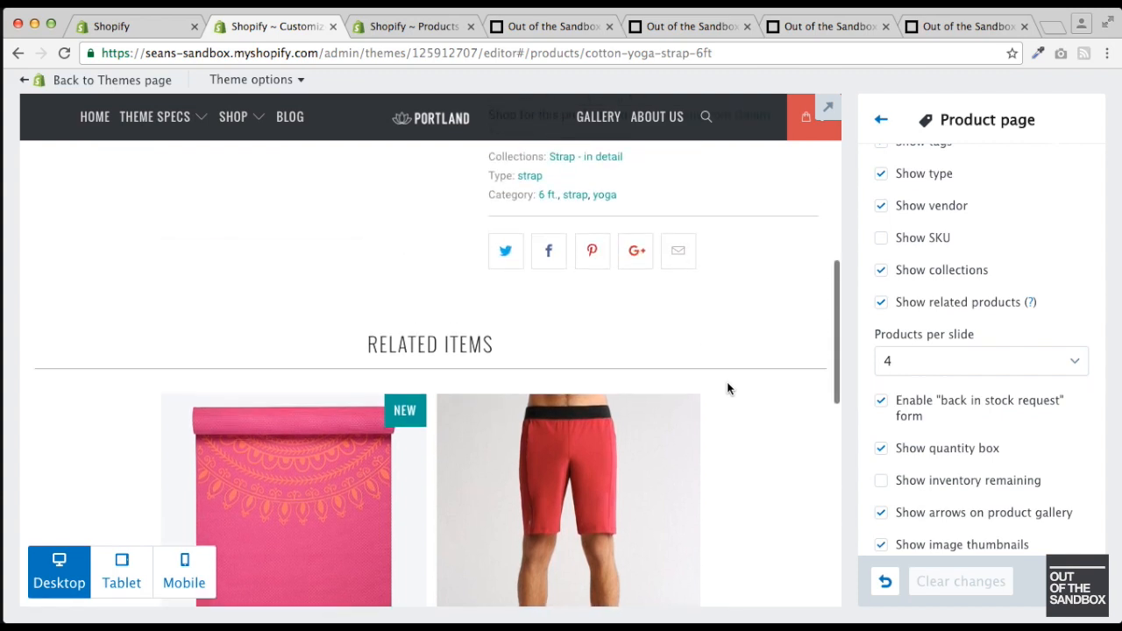
scroll(727, 382, up, 3)
scroll(646, 416, up, 3)
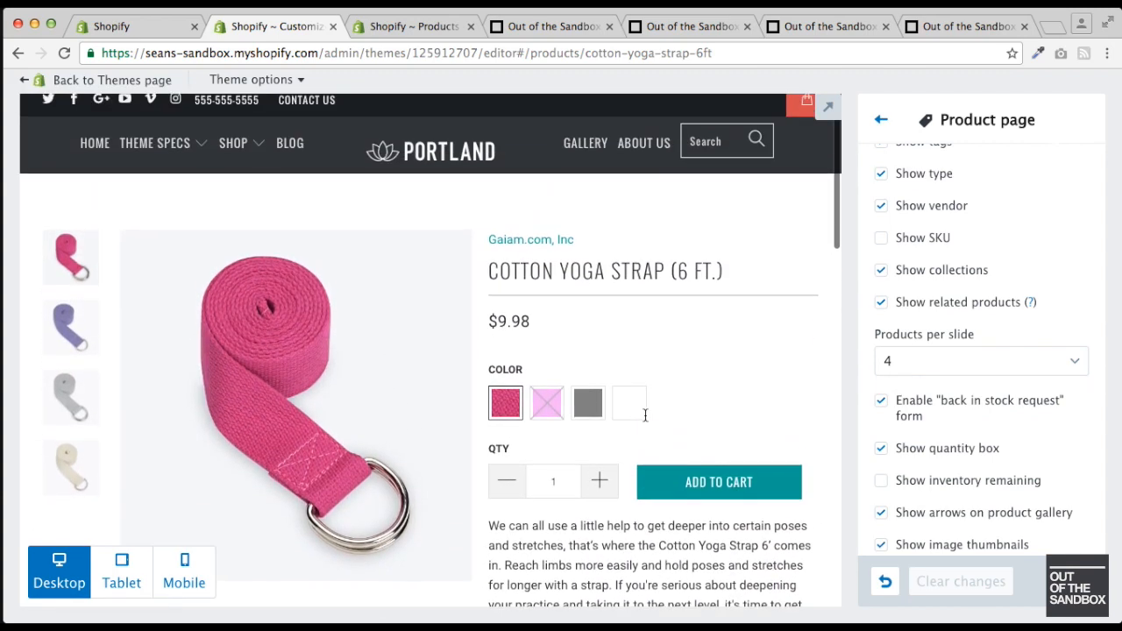
scroll(675, 399, up, 1)
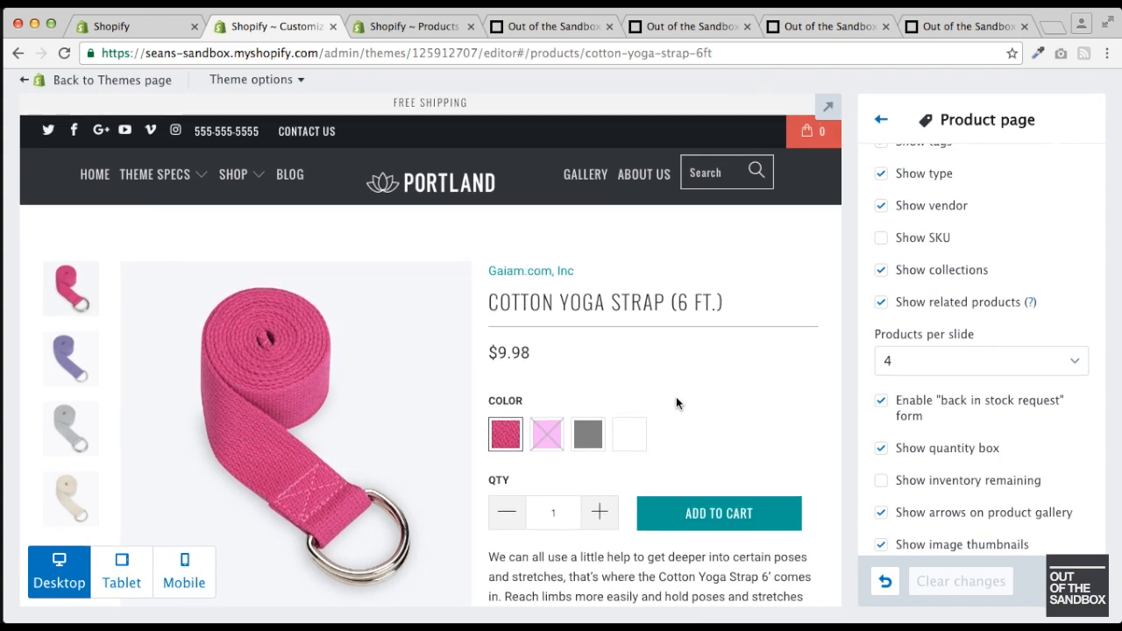
- Look through the open Out of the Sandbox support articles, ending with the one on assigning a specific collection as related products
click(561, 26)
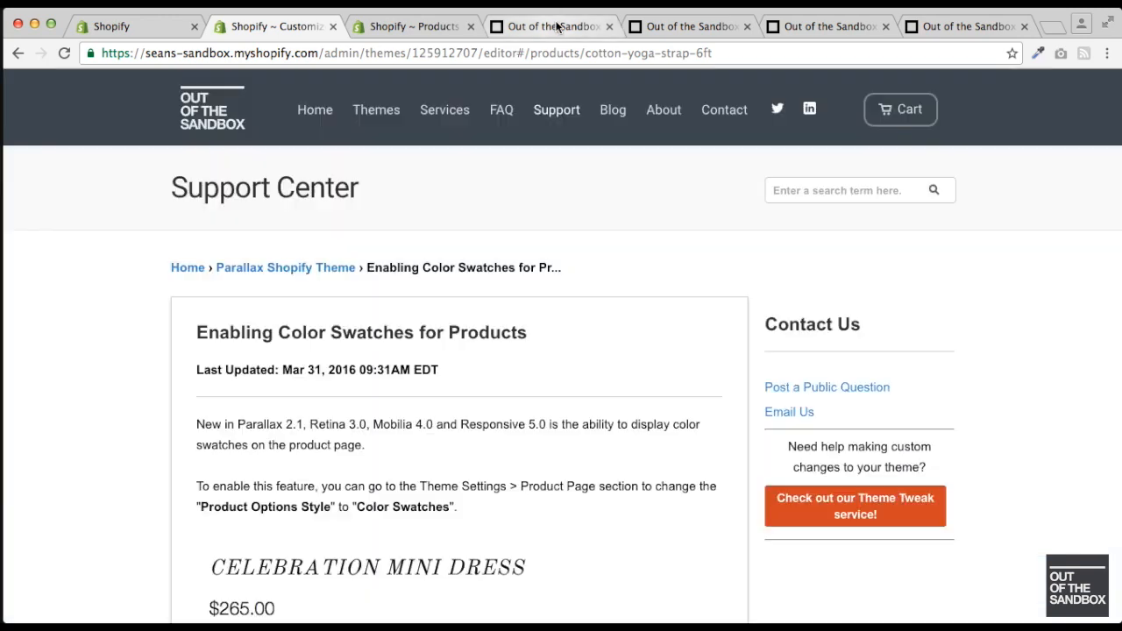
click(662, 26)
click(837, 27)
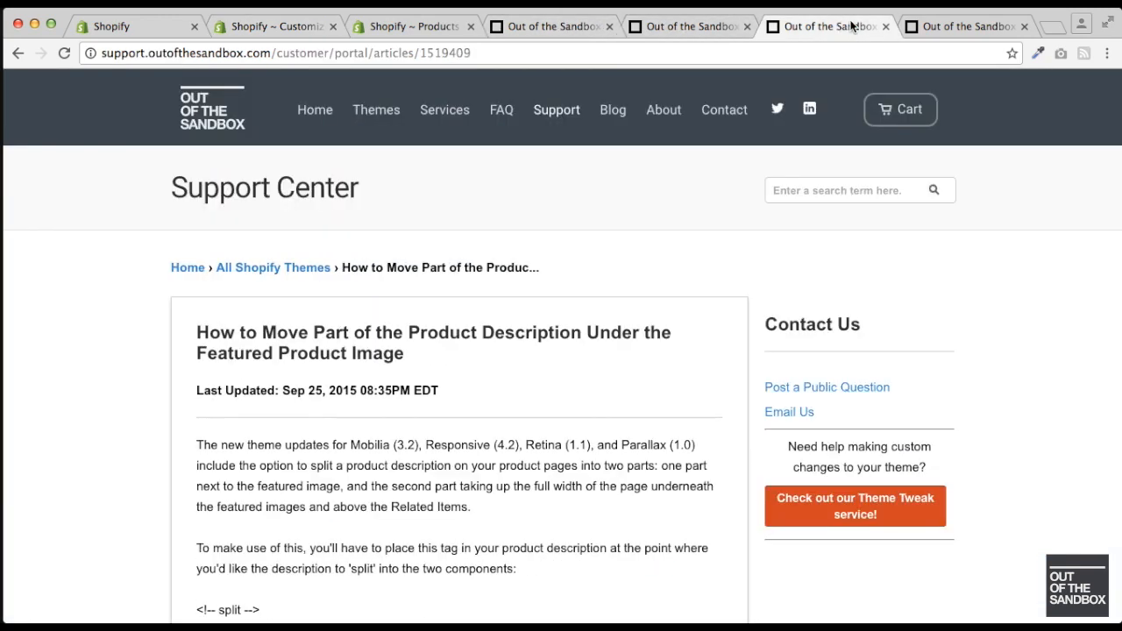
click(962, 26)
scroll(543, 246, down, 5)
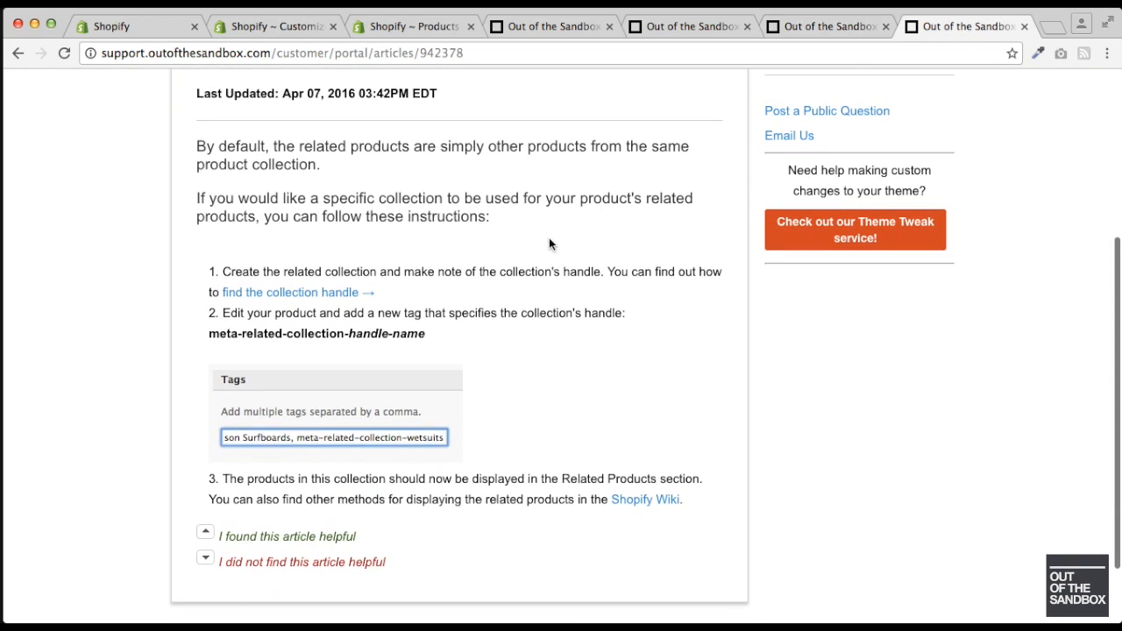
scroll(549, 241, up, 3)
scroll(548, 238, up, 4)
- Return to the theme editor's back in stock request setting and choose the sold-out color swatch in the Strap preview to view the notification form
click(261, 27)
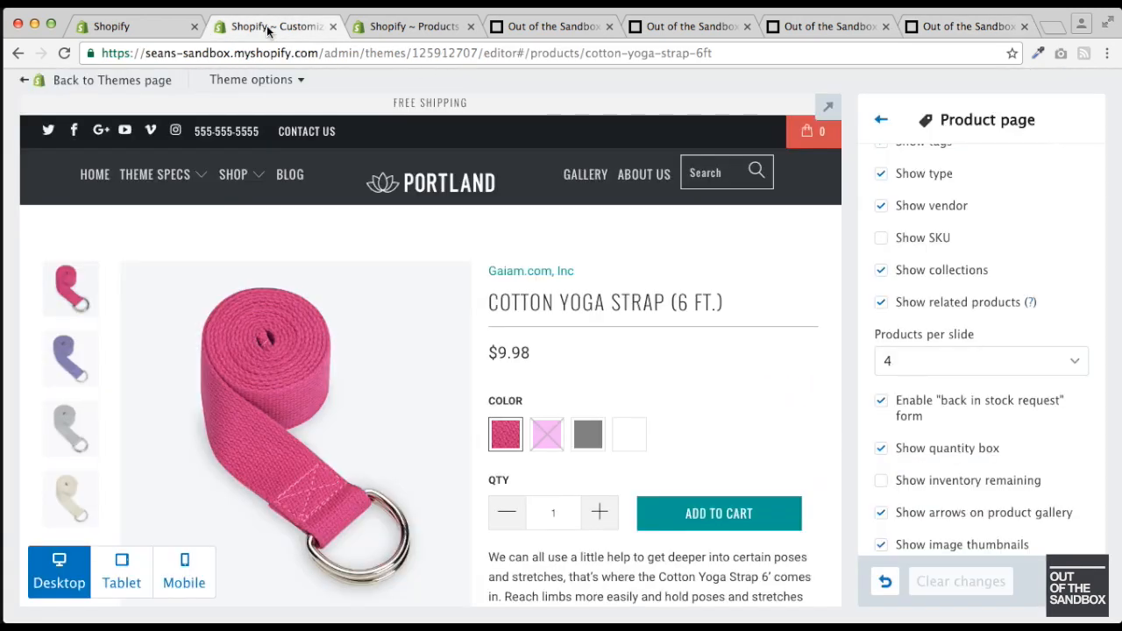
scroll(1030, 322, down, 3)
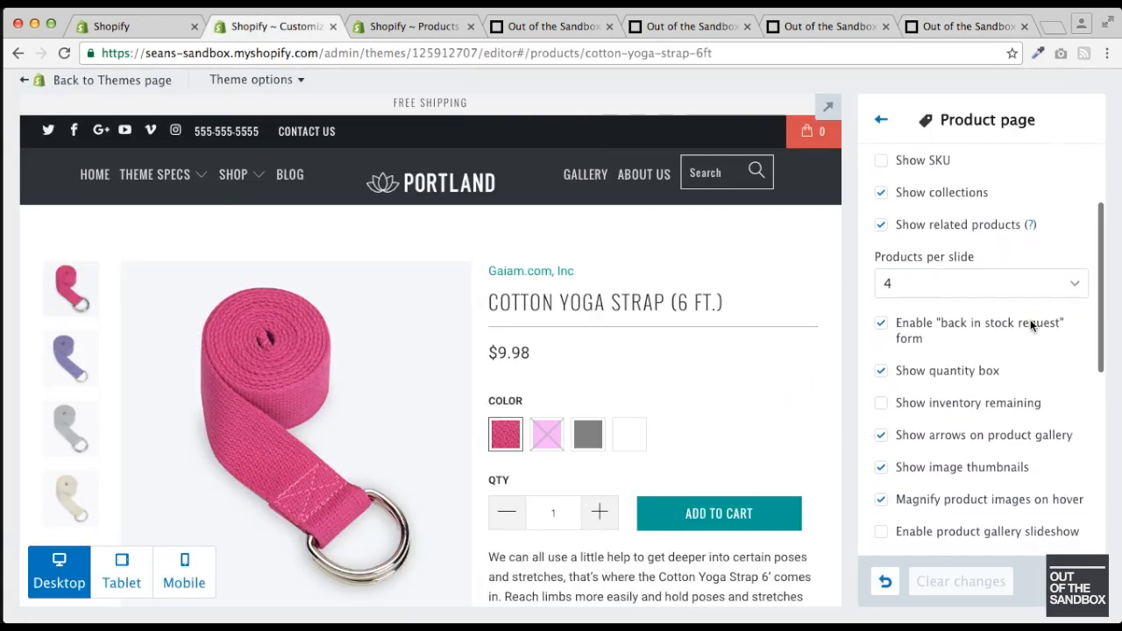
scroll(1032, 326, down, 1)
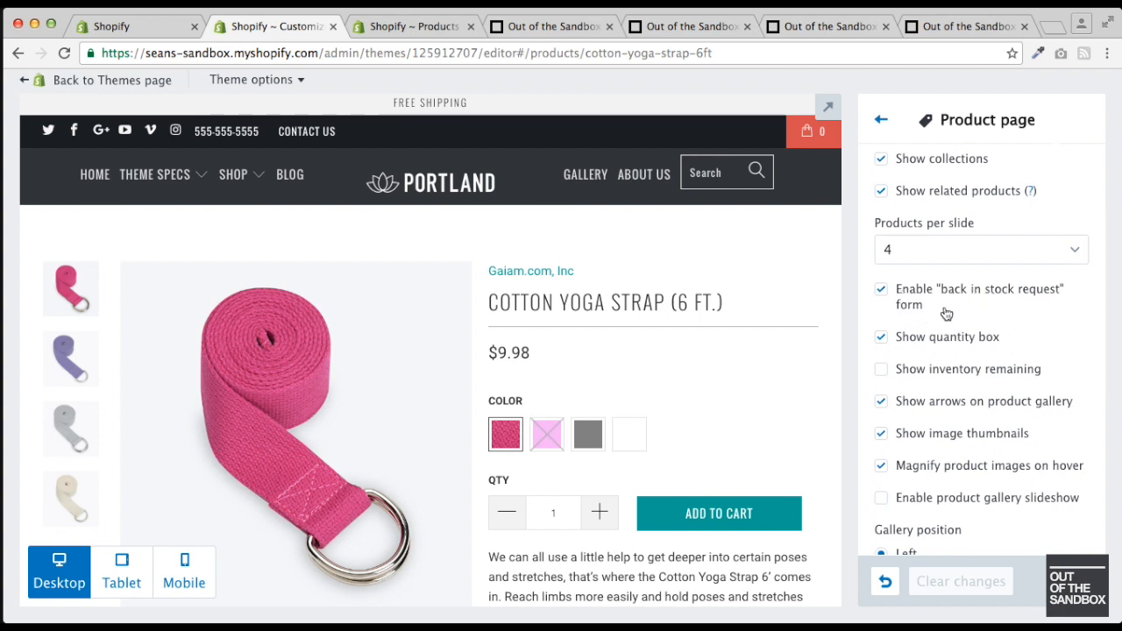
scroll(943, 299, down, 1)
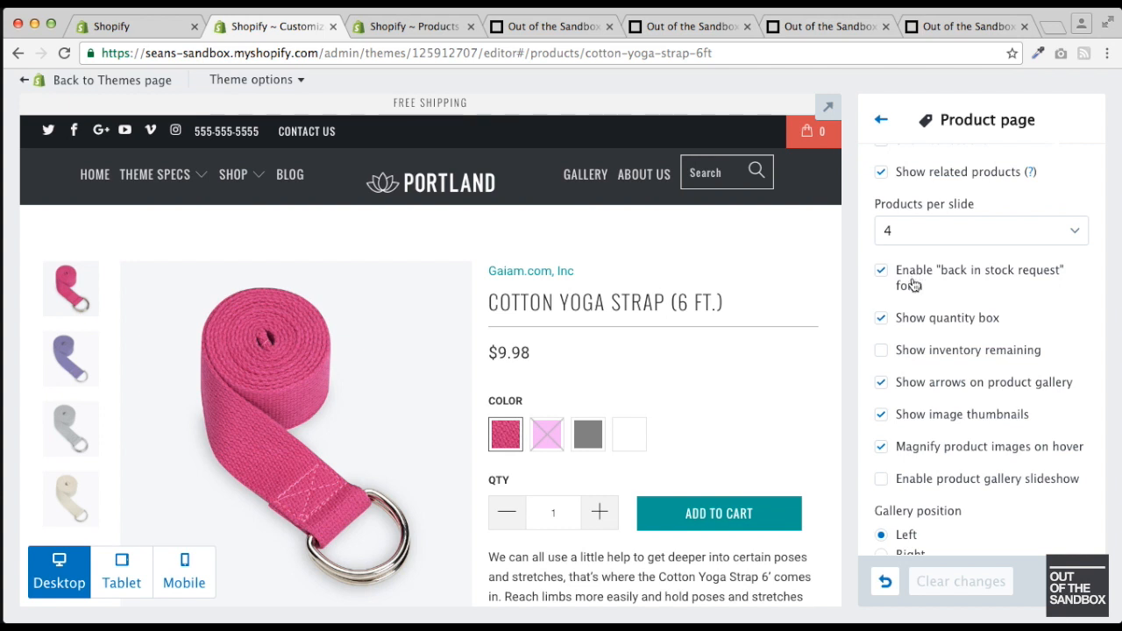
click(547, 435)
scroll(451, 311, down, 1)
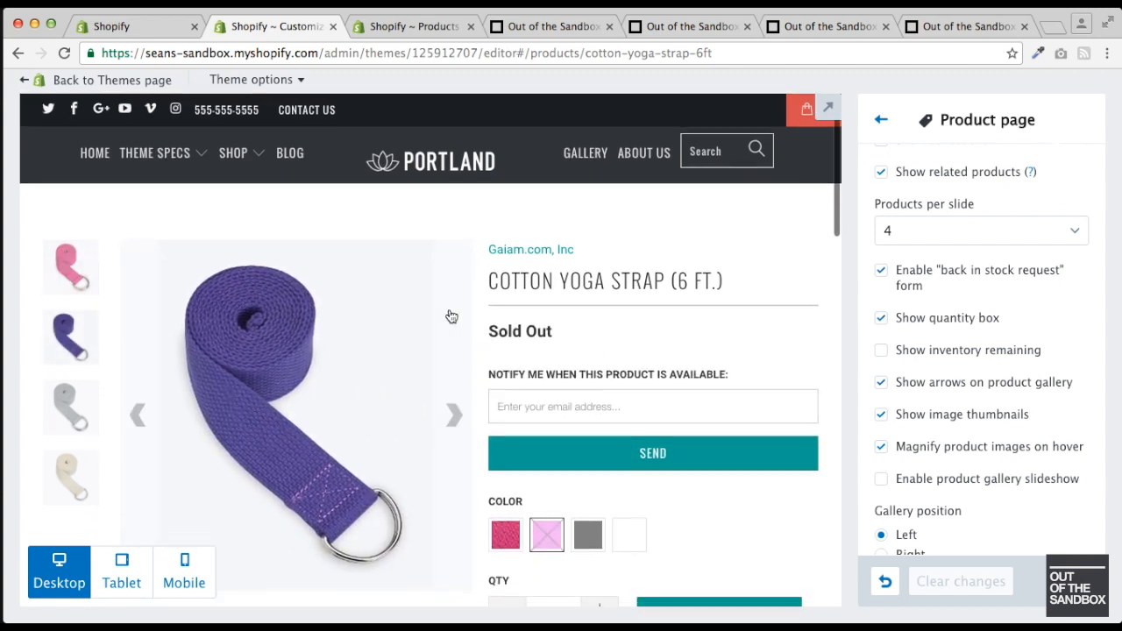
scroll(451, 317, down, 3)
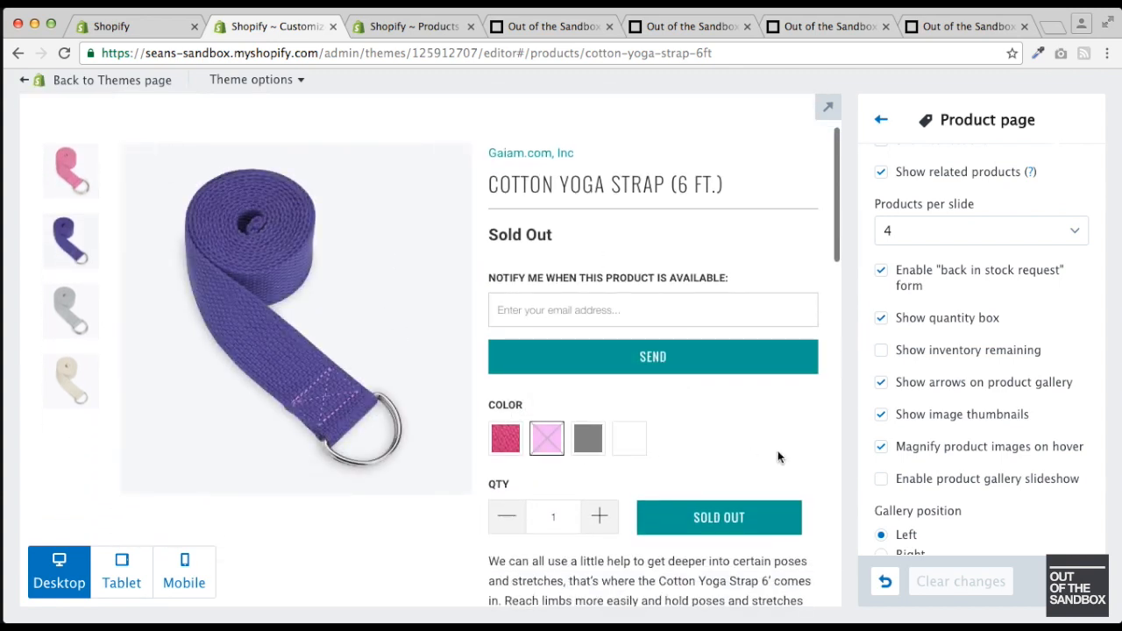
scroll(760, 432, down, 1)
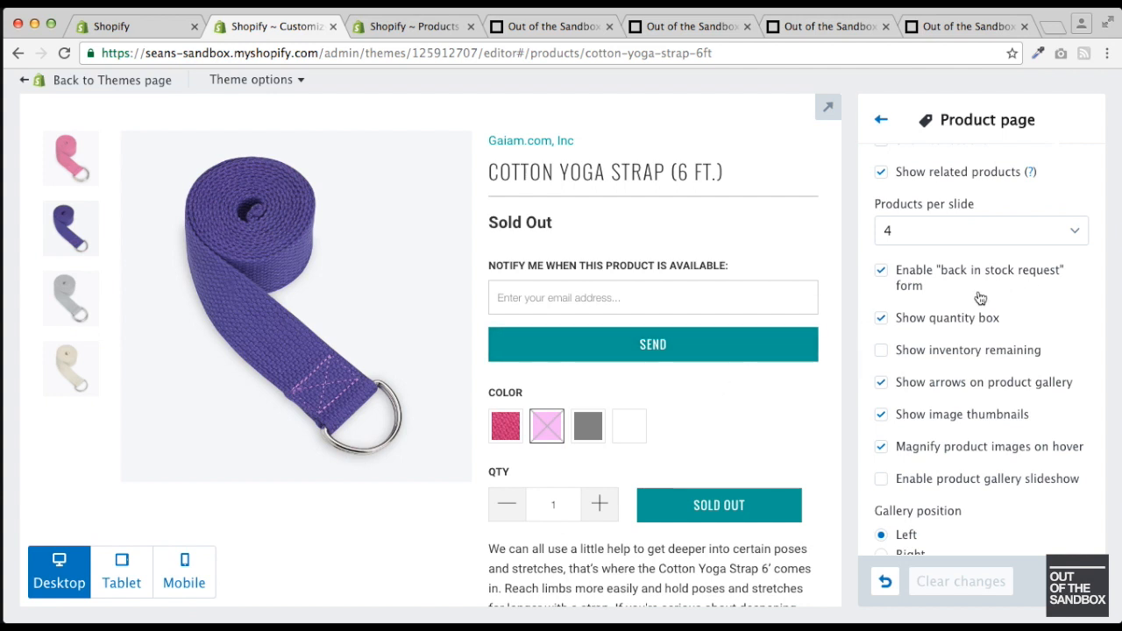
- Review the Product page settings for the back in stock form, quantity box, inventory remaining and product gallery
scroll(979, 299, down, 1)
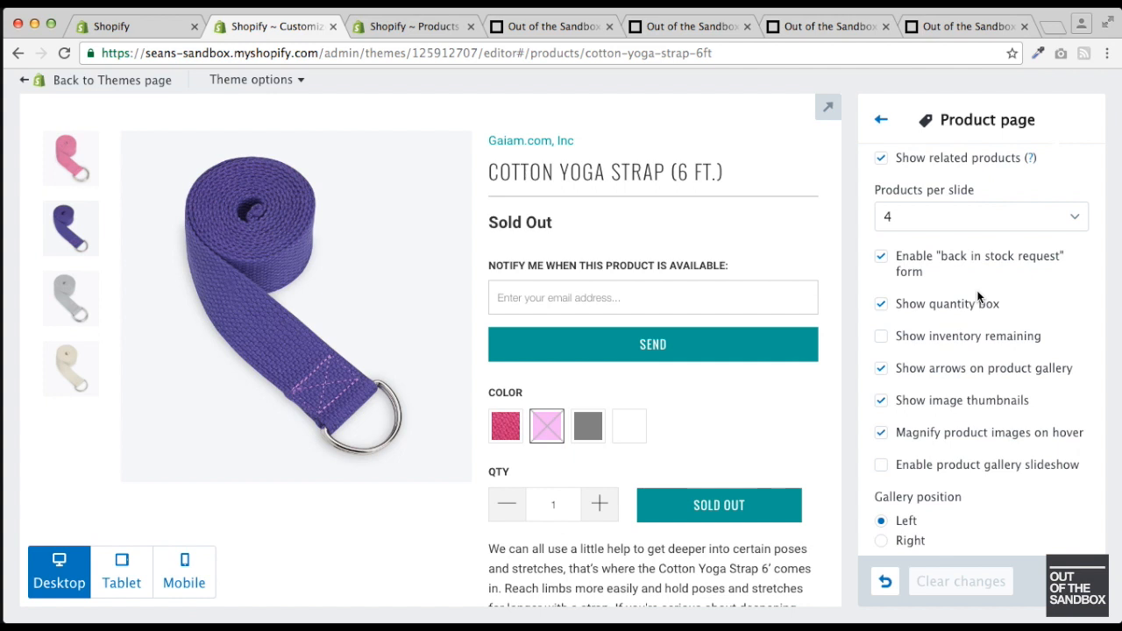
scroll(979, 298, down, 1)
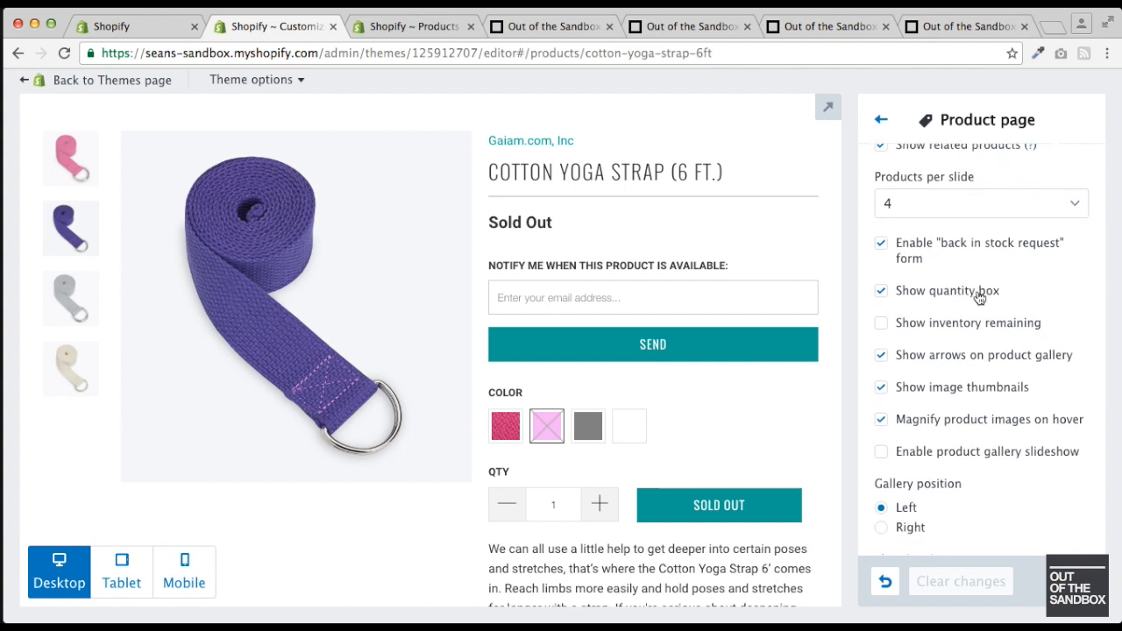
scroll(960, 293, down, 1)
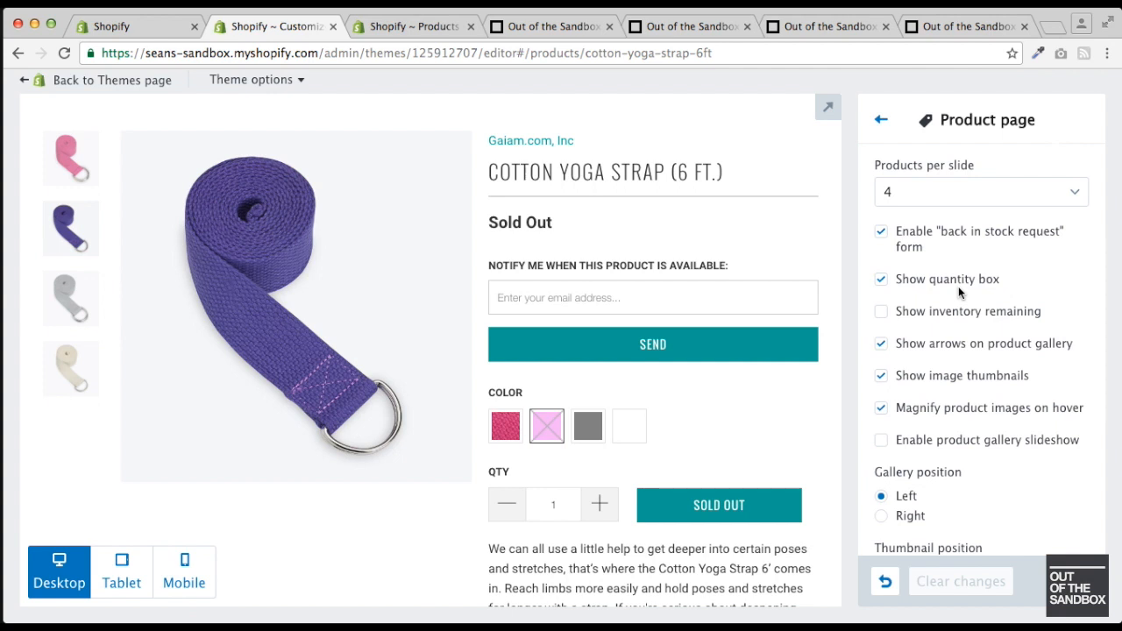
scroll(958, 292, down, 1)
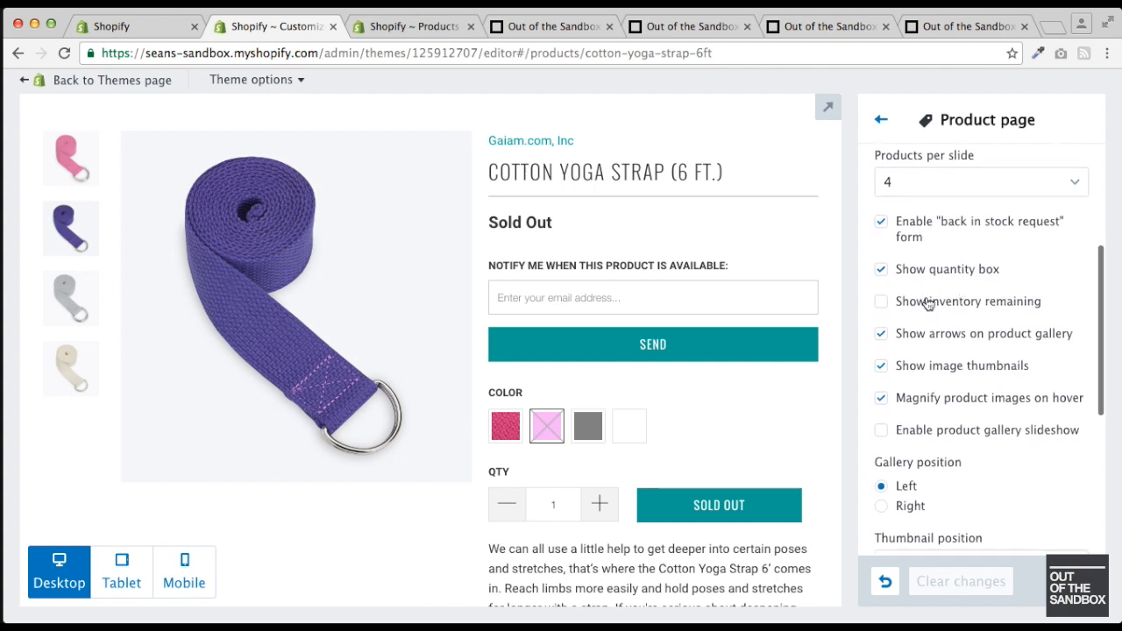
scroll(926, 301, down, 1)
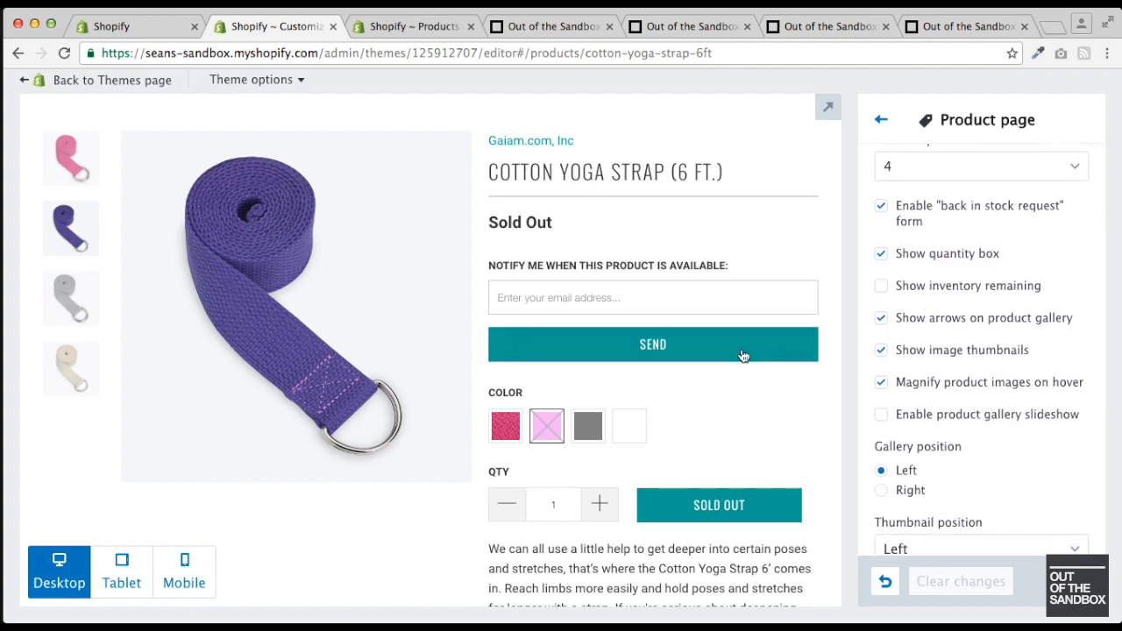
- Select the fuchsia color swatch in the Cotton Yoga Strap preview and try out the quantity box
scroll(737, 359, down, 1)
click(505, 404)
click(599, 356)
click(606, 364)
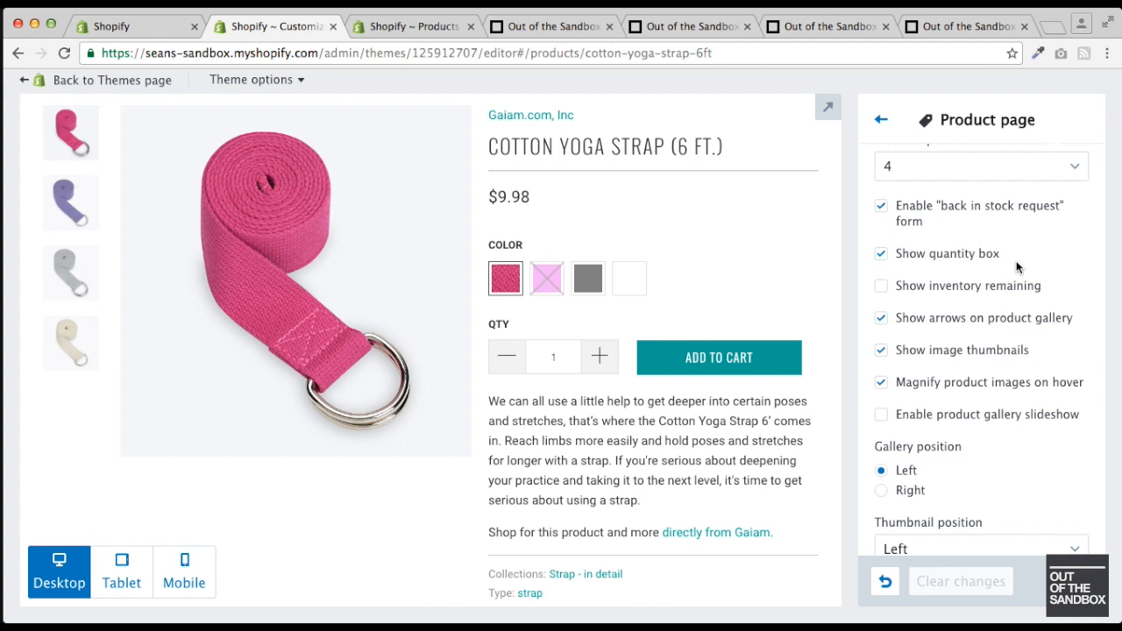
- Try out the inventory remaining display in the product preview and turn it off again
scroll(1016, 267, down, 1)
click(885, 259)
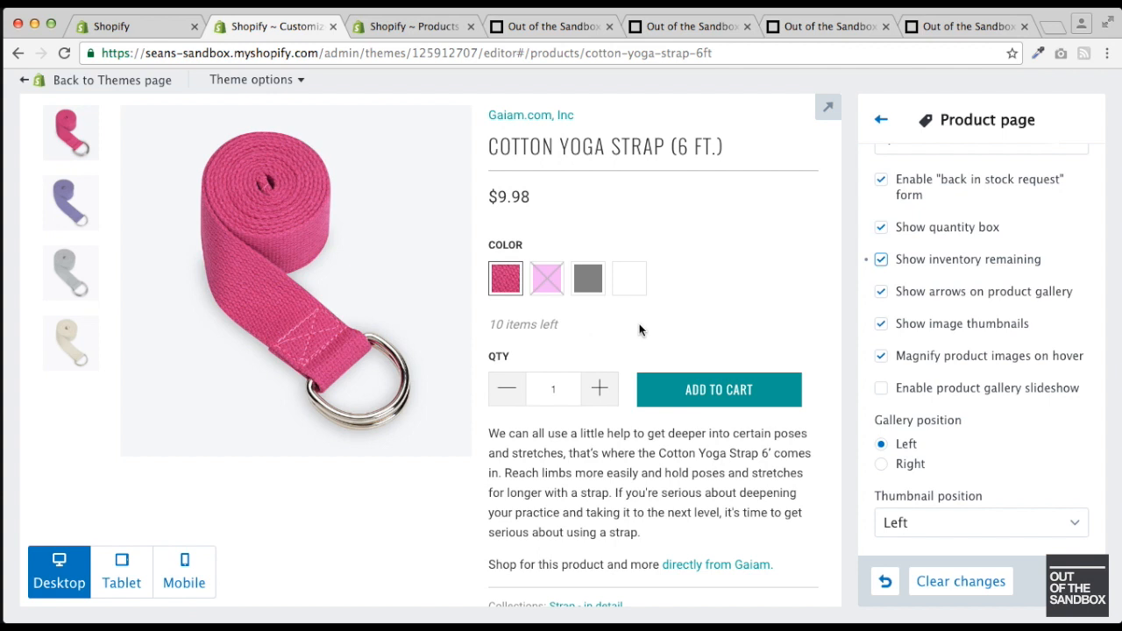
click(881, 261)
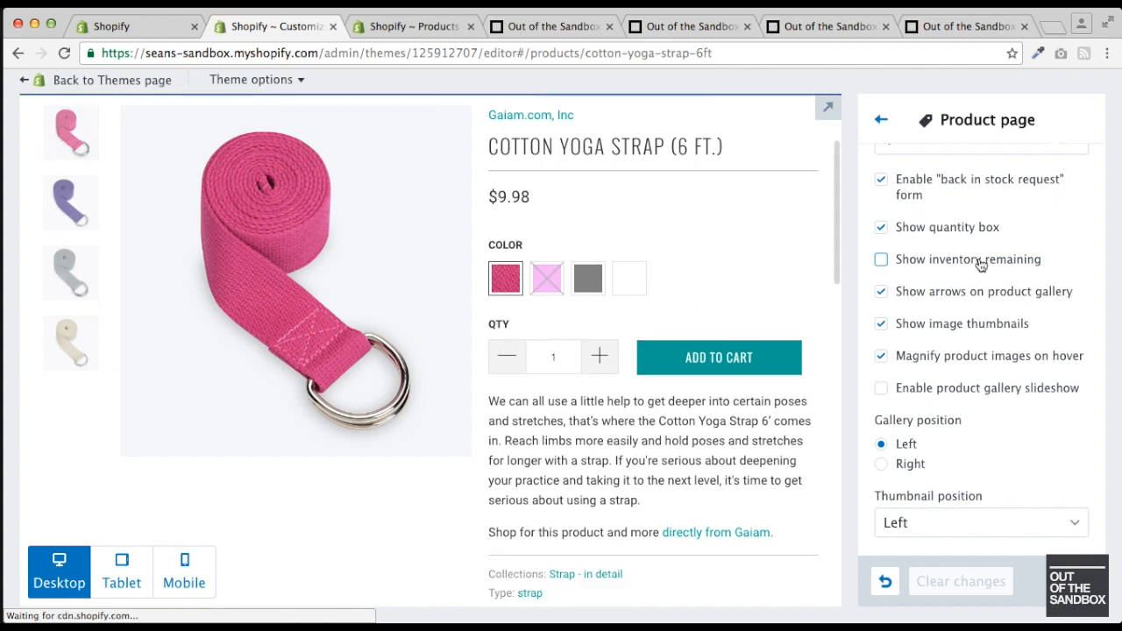
- Review the gallery arrows, image thumbnails and magnify-on-hover settings against the product gallery in the preview
scroll(980, 263, down, 1)
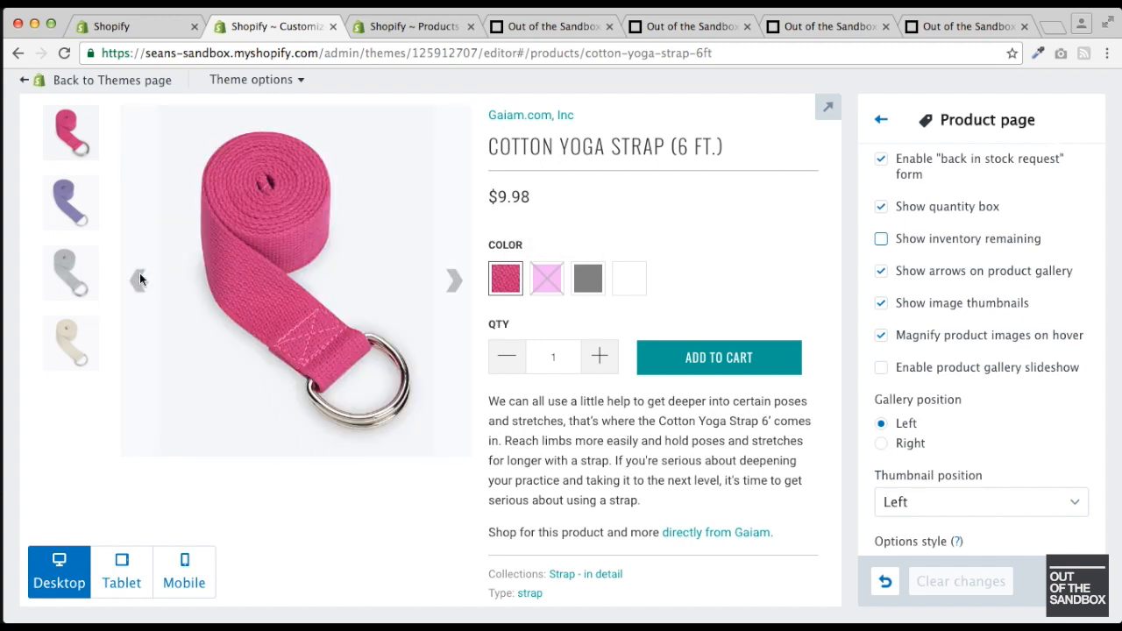
scroll(947, 276, down, 1)
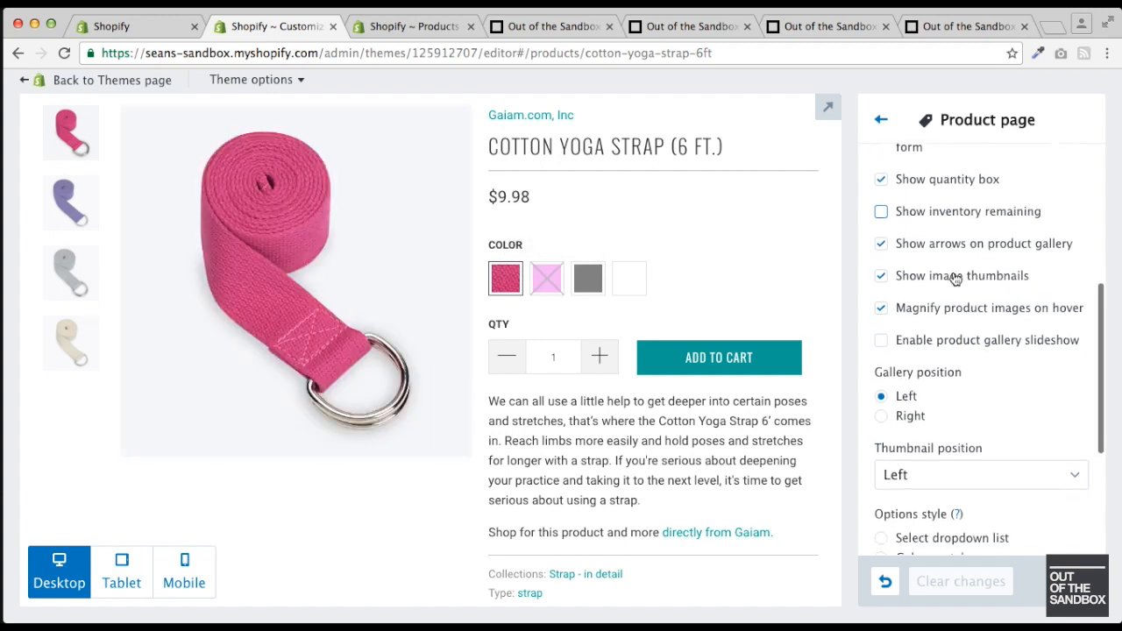
scroll(925, 279, down, 1)
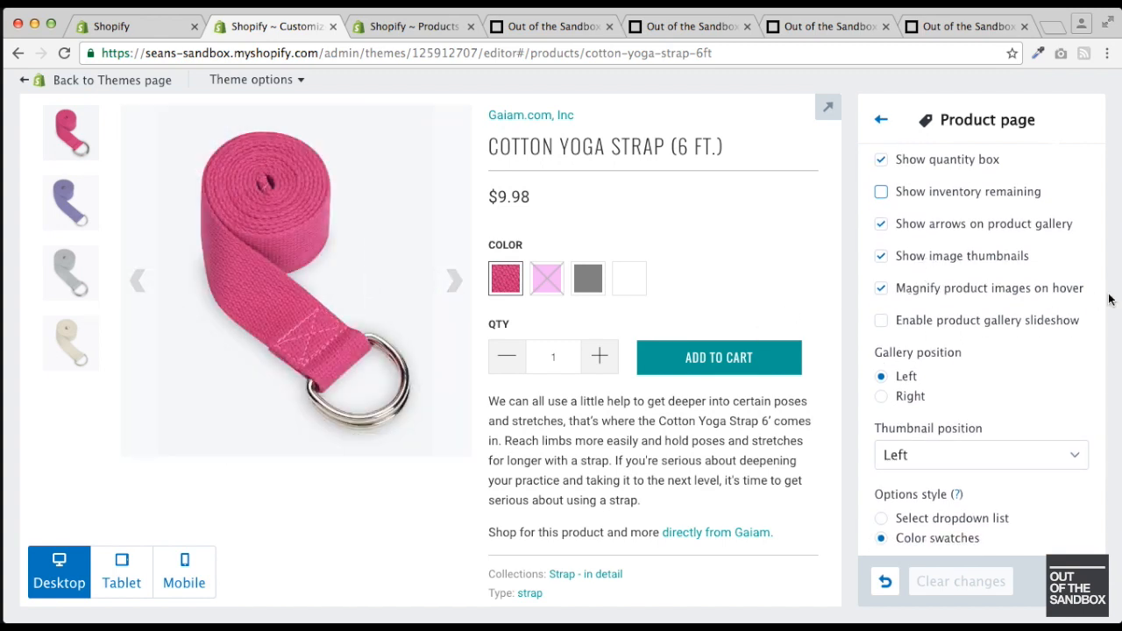
scroll(940, 281, up, 1)
scroll(942, 279, up, 1)
scroll(942, 279, down, 3)
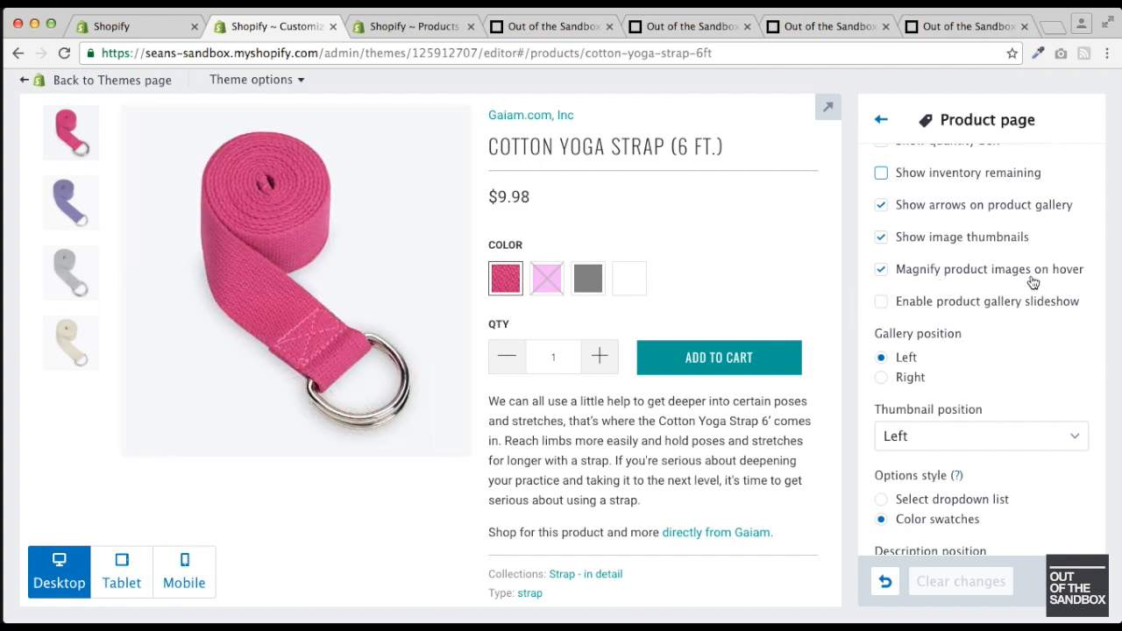
- Enable the product gallery slideshow on the product page
scroll(929, 308, down, 1)
click(916, 276)
scroll(980, 327, down, 1)
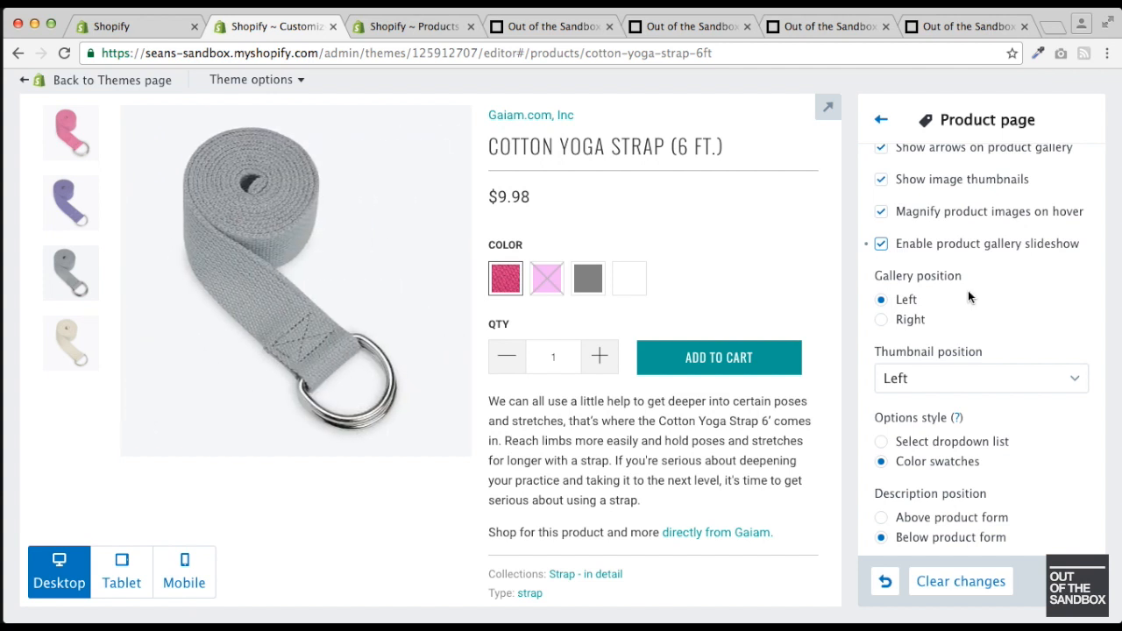
- Set the gallery position to Right and the thumbnail position to Bottom
scroll(967, 290, up, 1)
scroll(967, 289, down, 2)
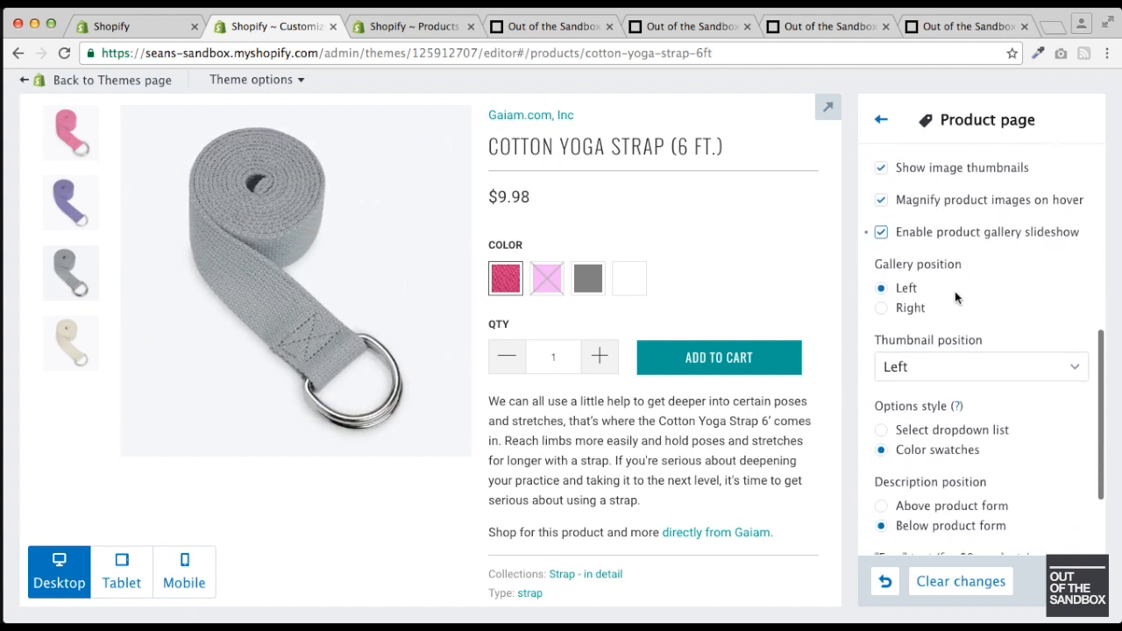
click(881, 308)
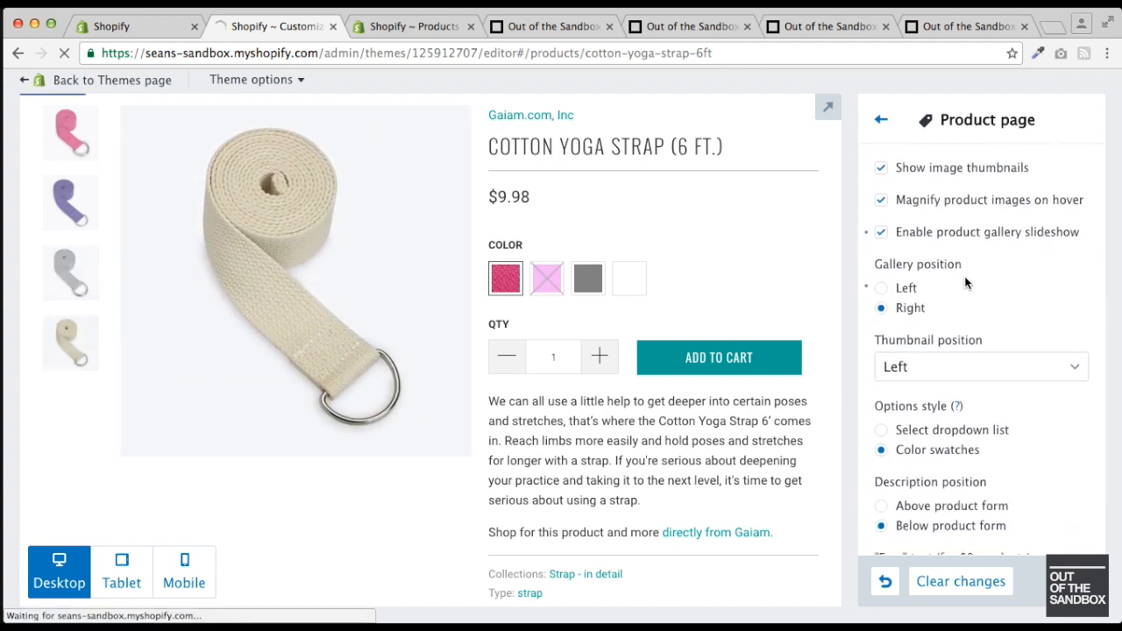
scroll(967, 283, down, 1)
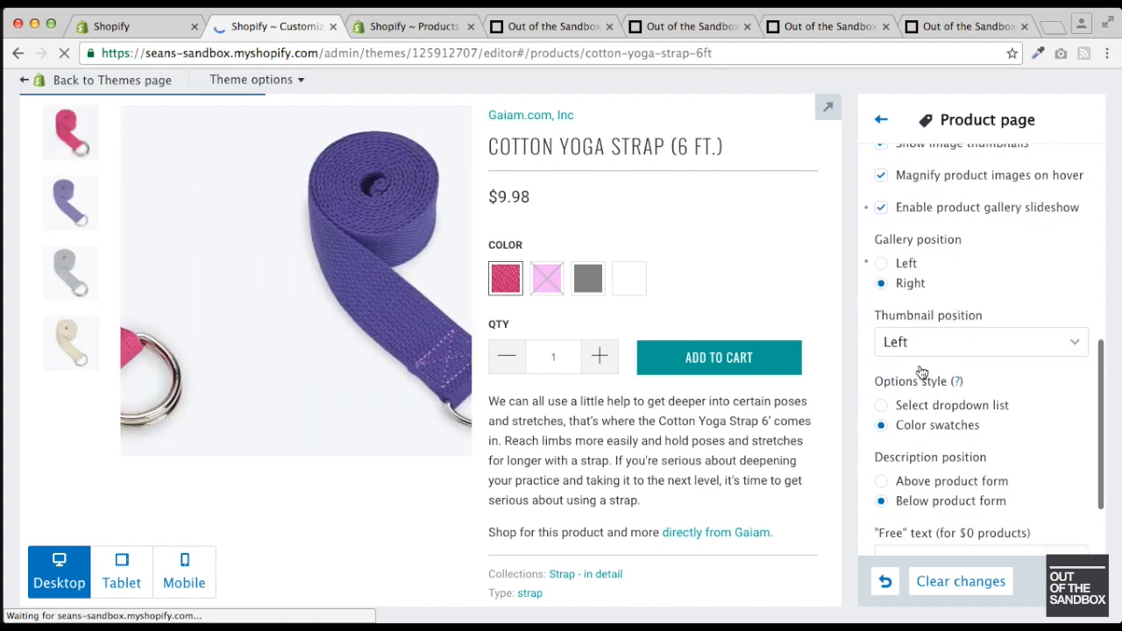
click(951, 340)
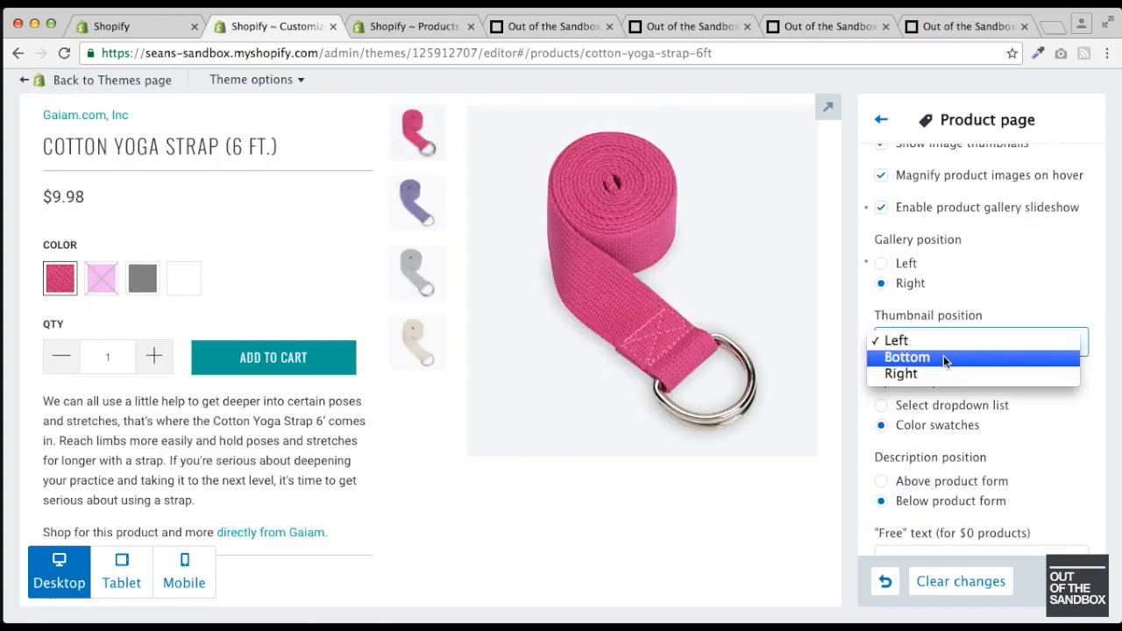
click(943, 355)
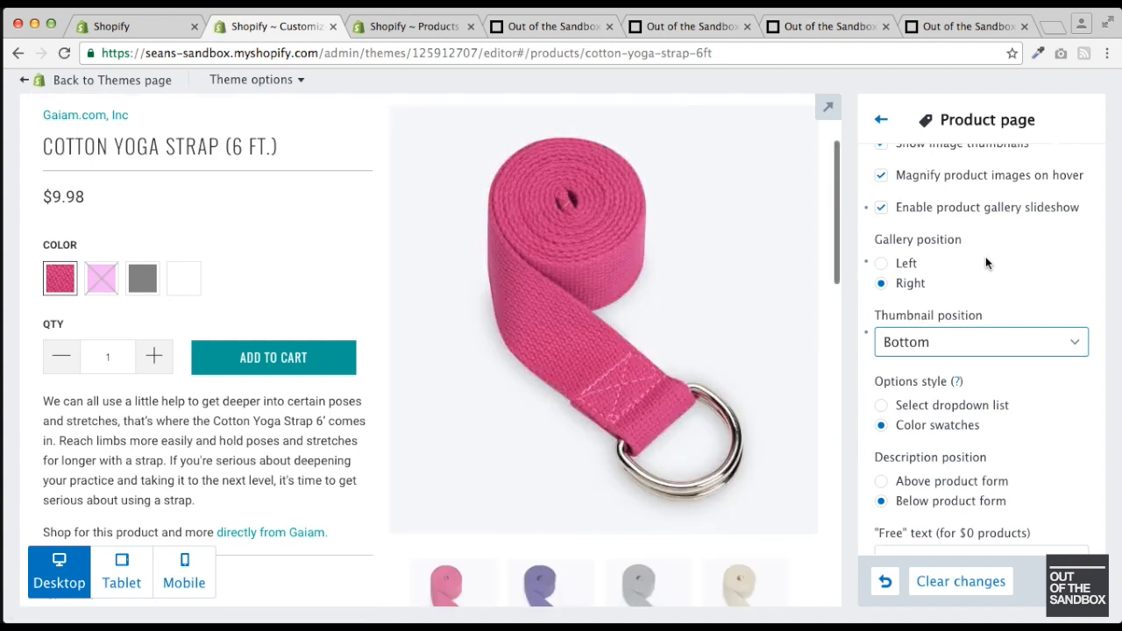
- Set the product description position to Above product form
scroll(983, 256, down, 1)
scroll(984, 256, down, 2)
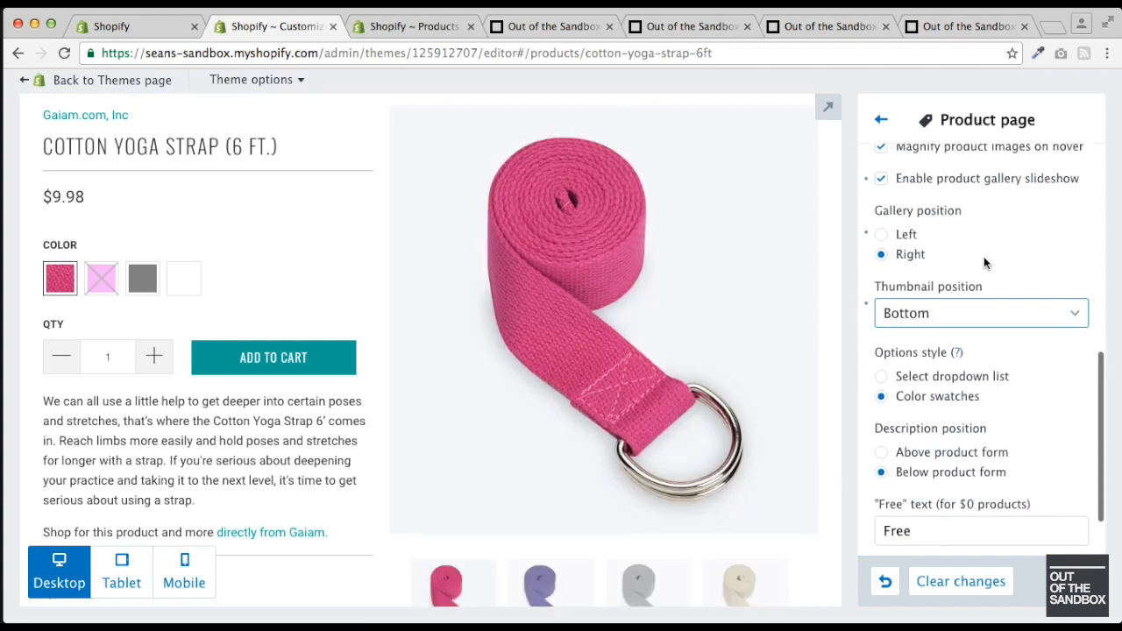
scroll(984, 259, down, 1)
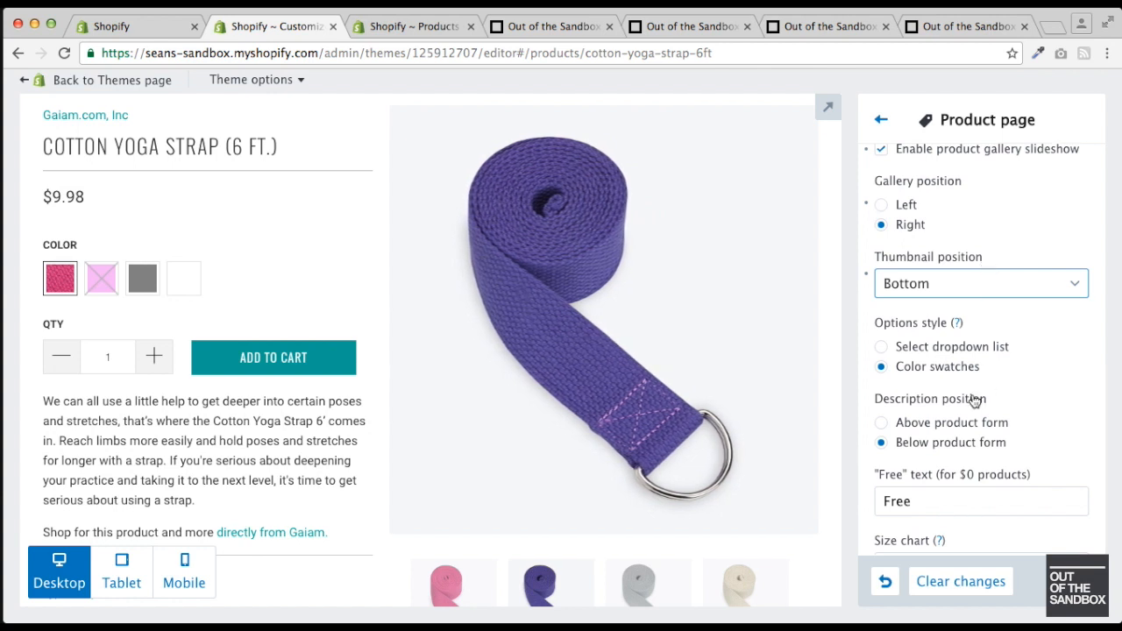
click(916, 426)
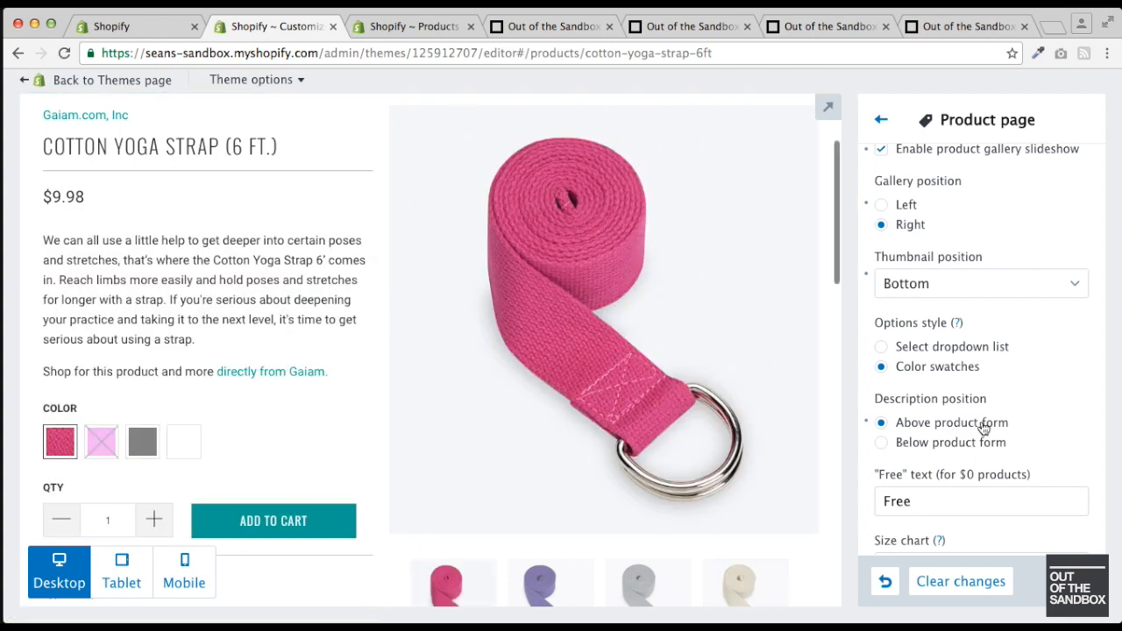
- Look at the "Free" text setting and the pages offered for the size chart, leaving the size chart at None
scroll(995, 366, down, 1)
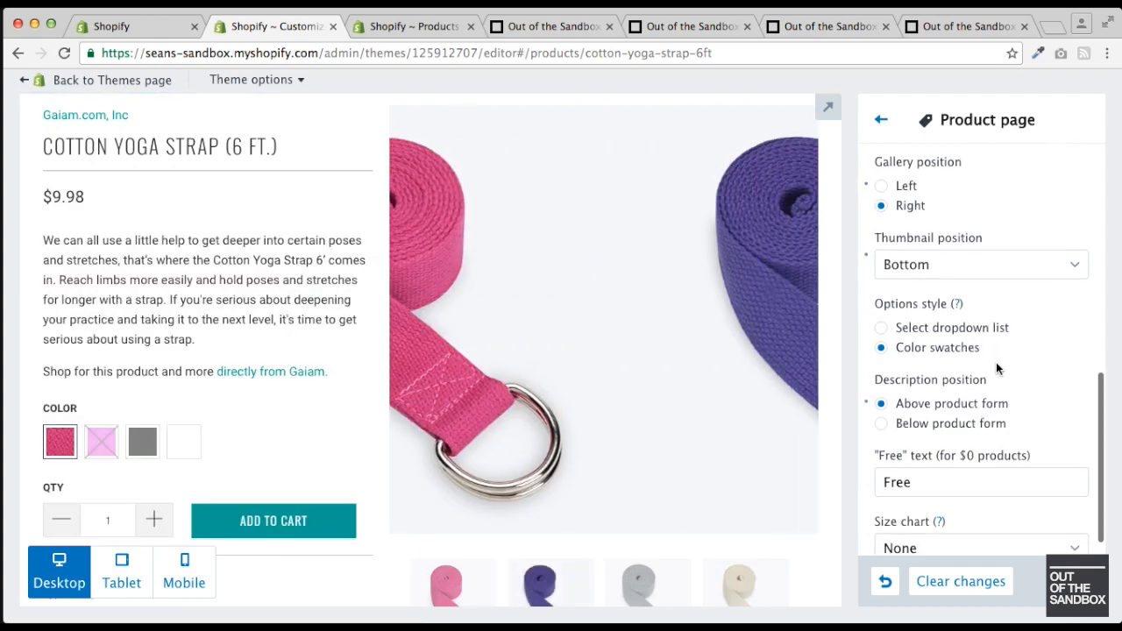
scroll(996, 367, down, 1)
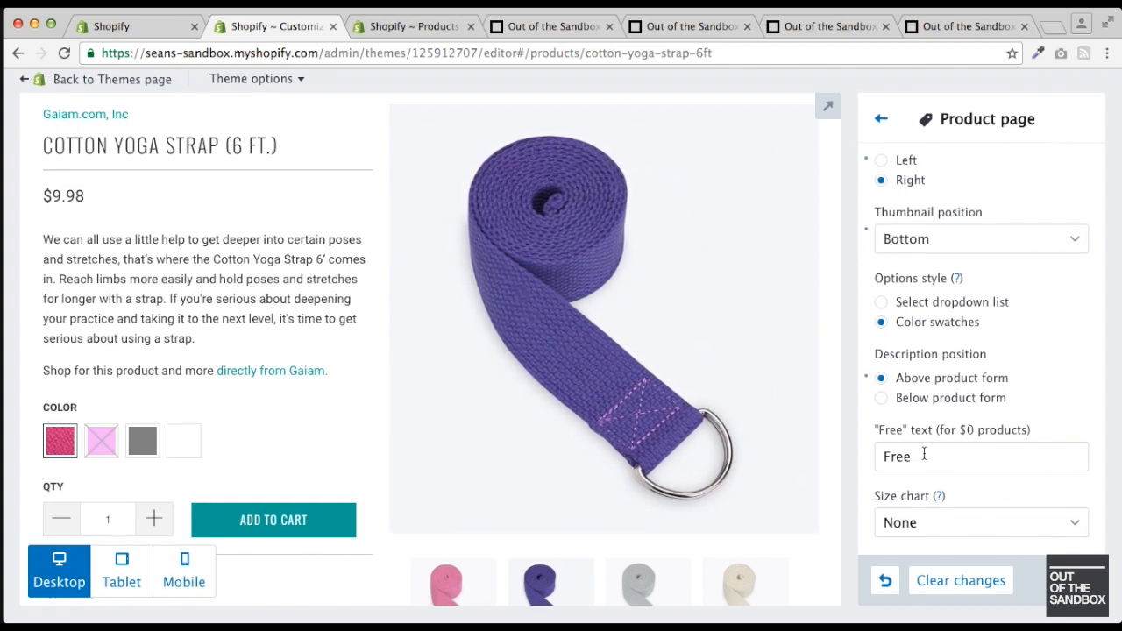
click(1067, 522)
scroll(1055, 497, down, 3)
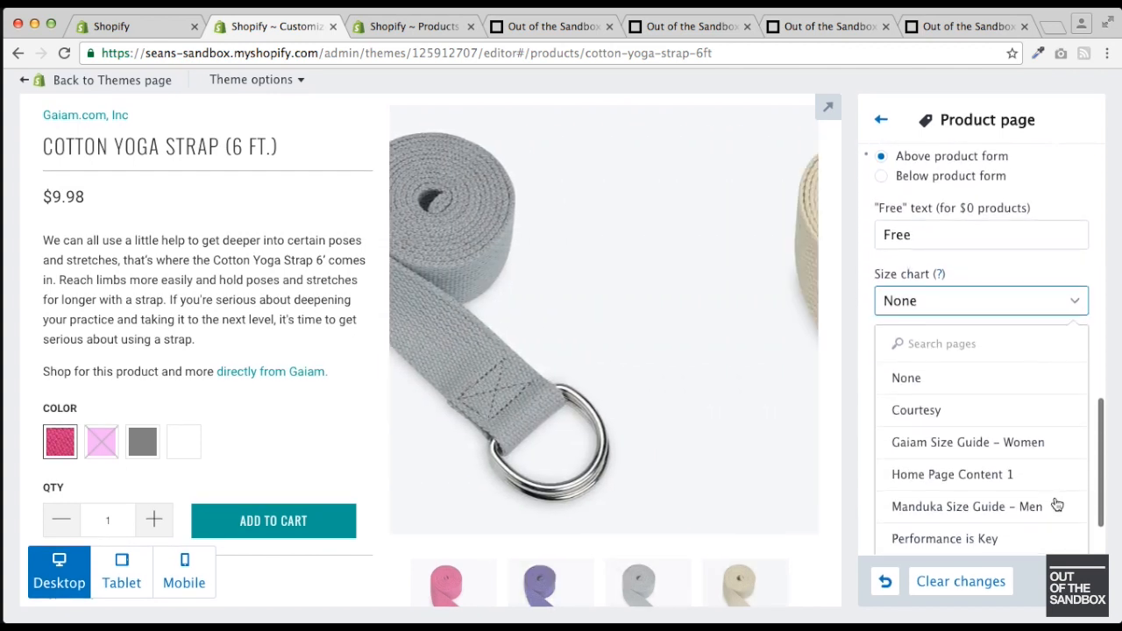
scroll(936, 473, up, 2)
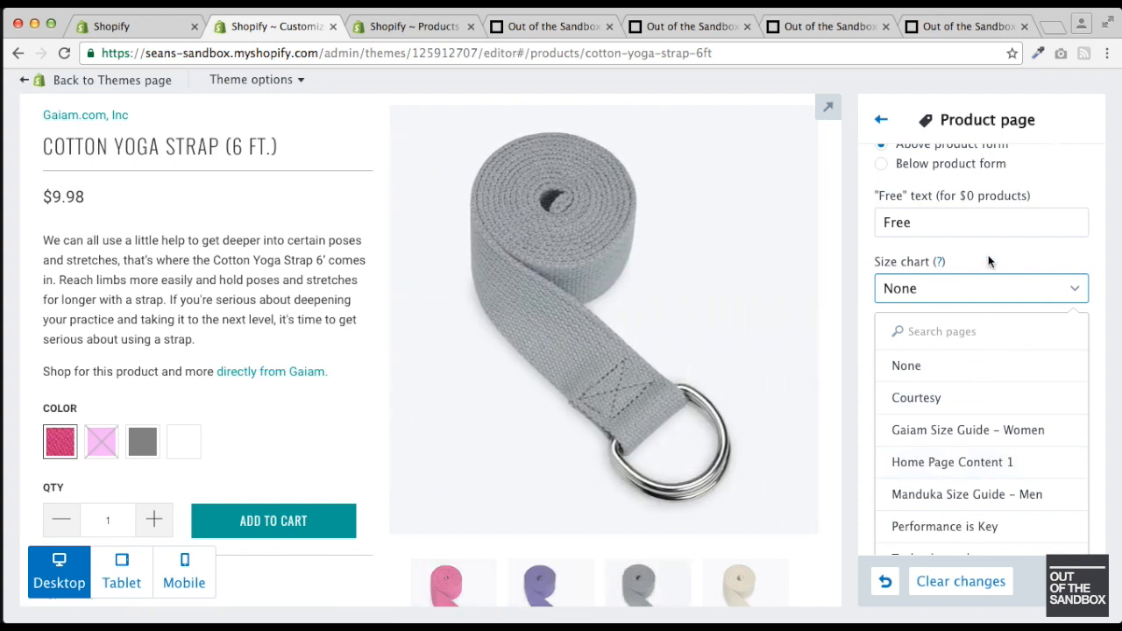
click(987, 260)
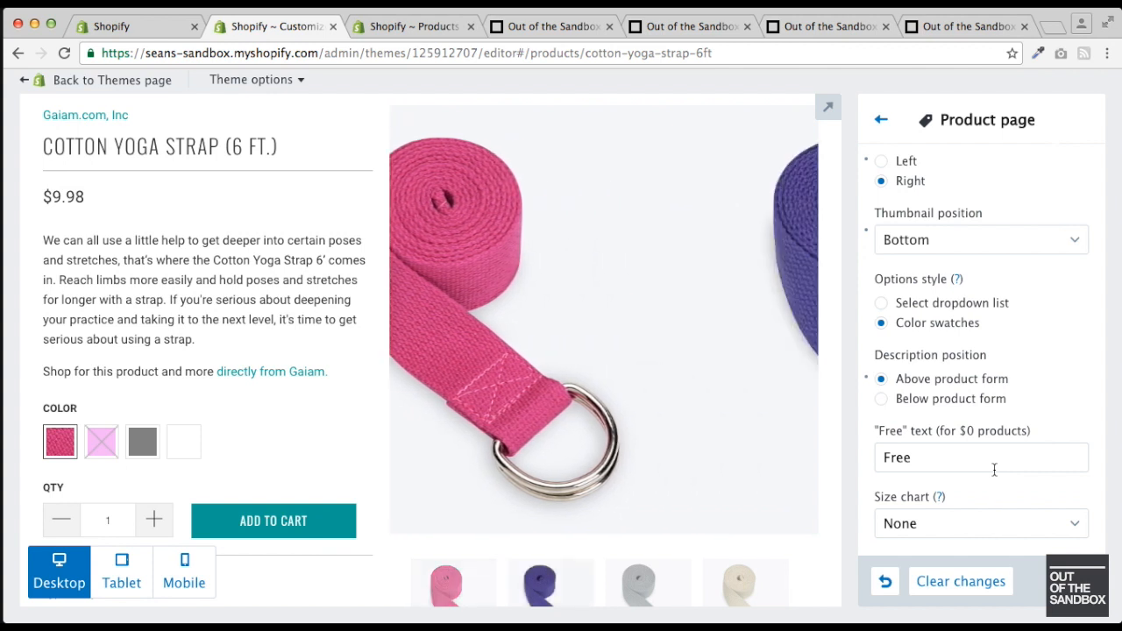
- Try the Select dropdown list options style, look at the color choices in the preview, and restore Color swatches
scroll(994, 417, up, 2)
scroll(994, 411, up, 1)
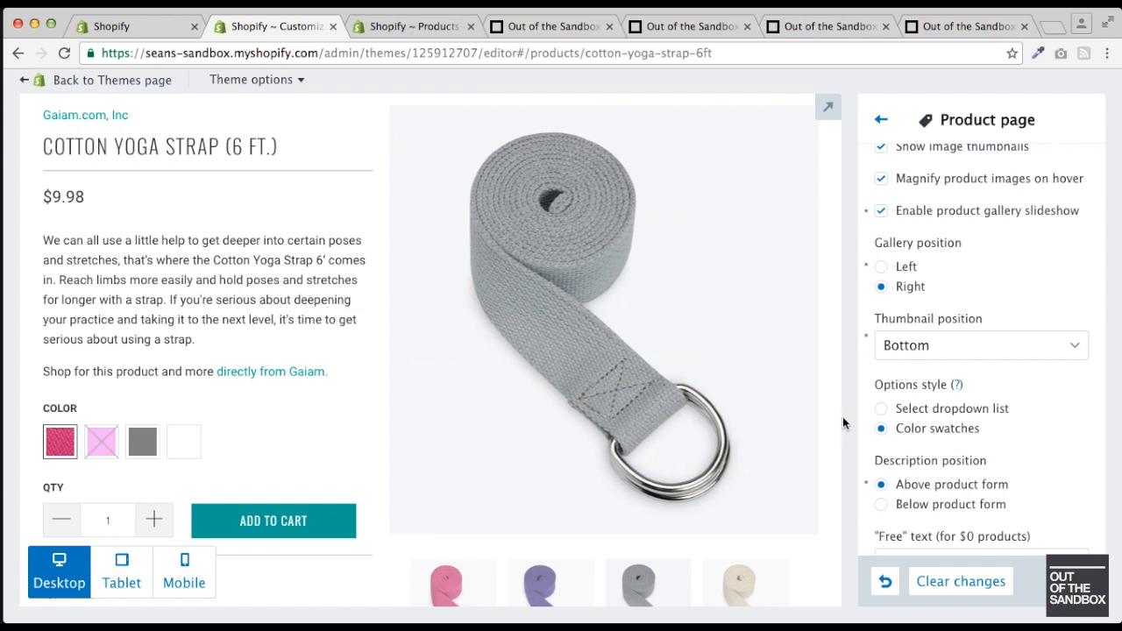
scroll(939, 423, down, 1)
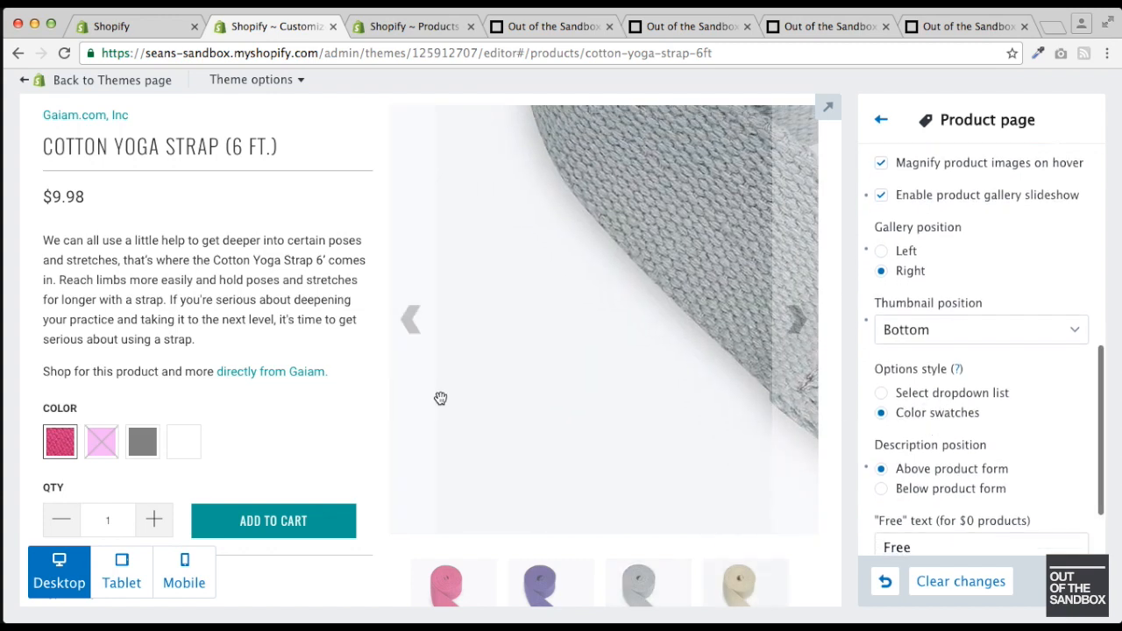
scroll(421, 393, down, 1)
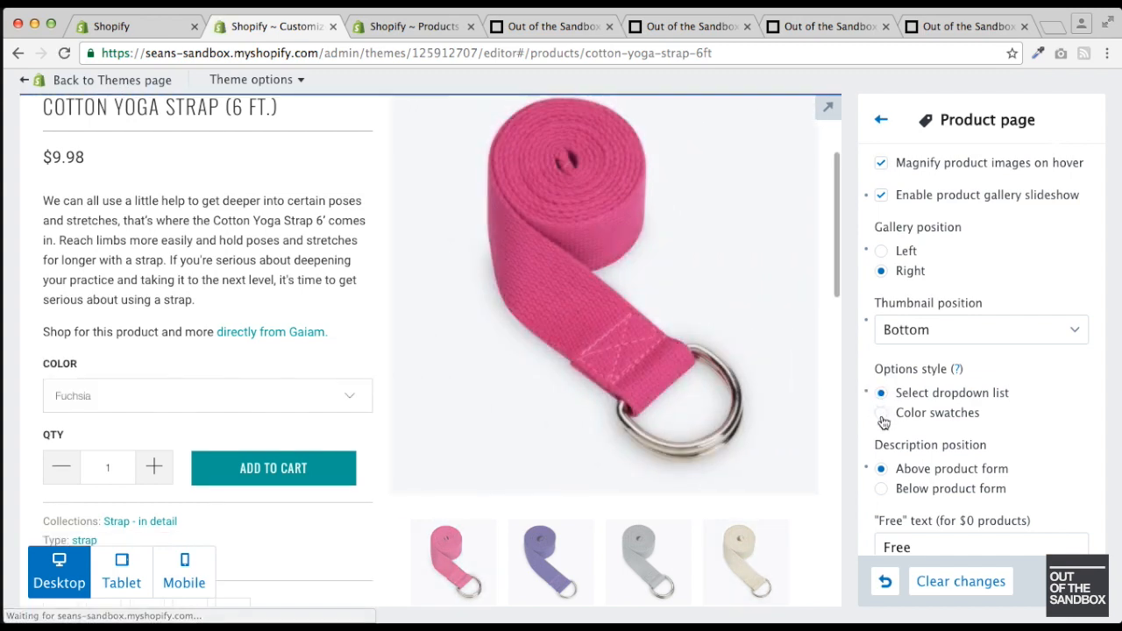
click(349, 396)
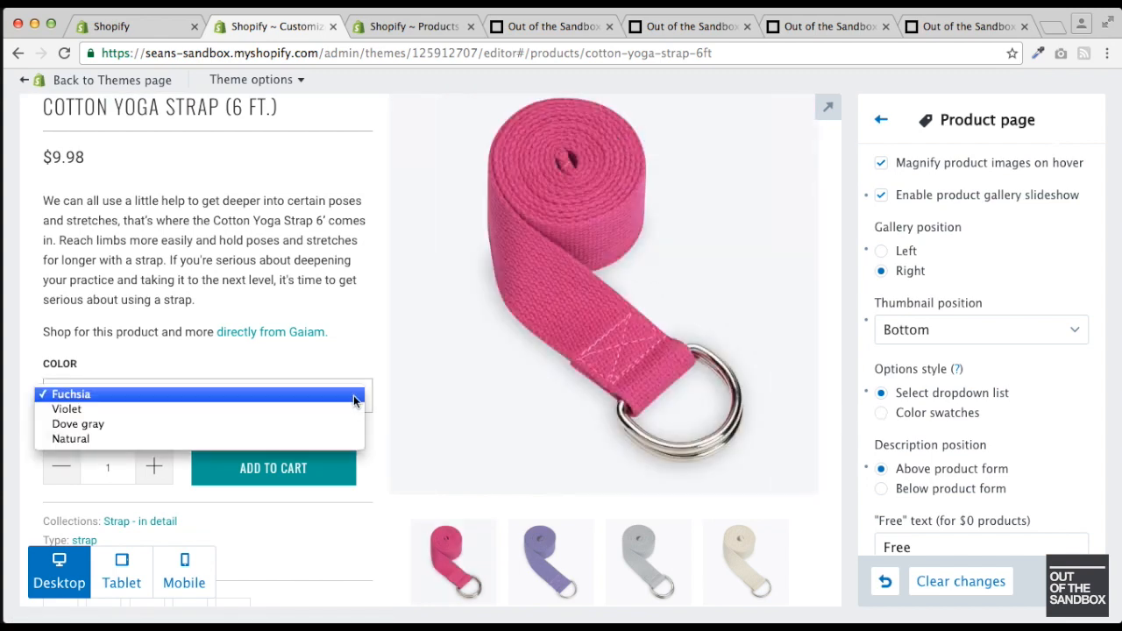
key(Escape)
click(881, 413)
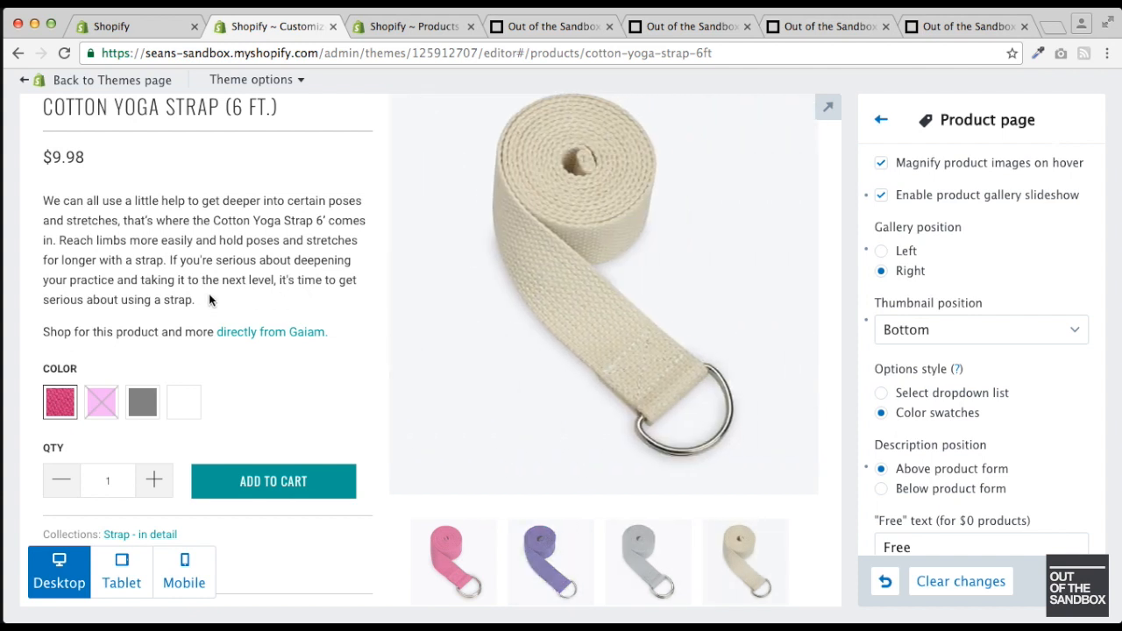
- Switch to the Cotton Yoga Strap's admin product page and examine its images and color variants
click(405, 26)
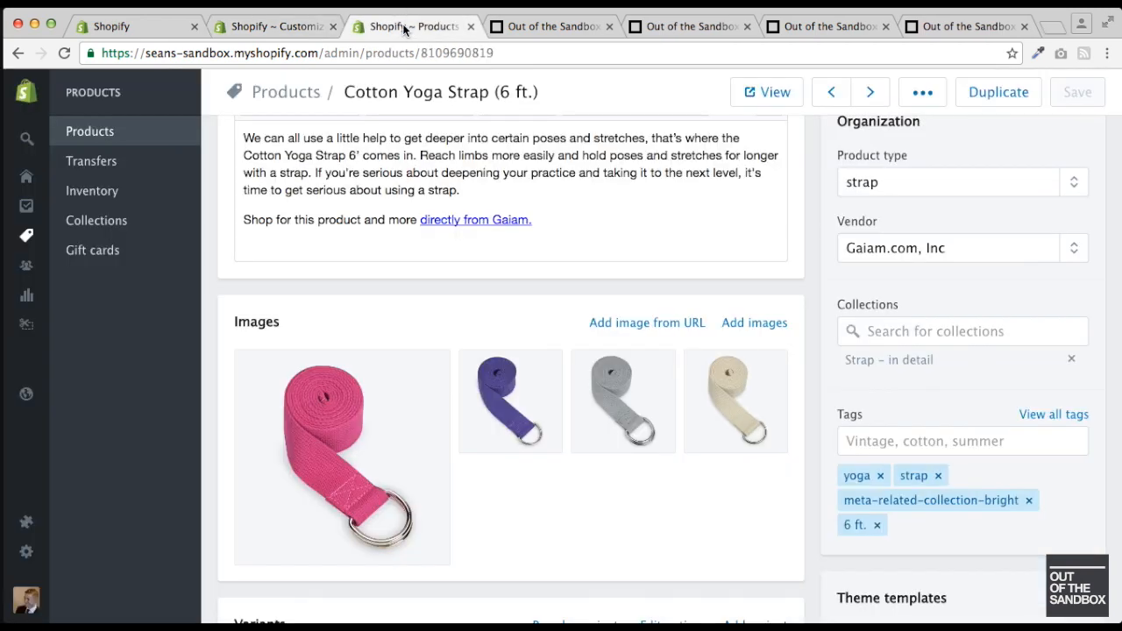
scroll(596, 198, down, 6)
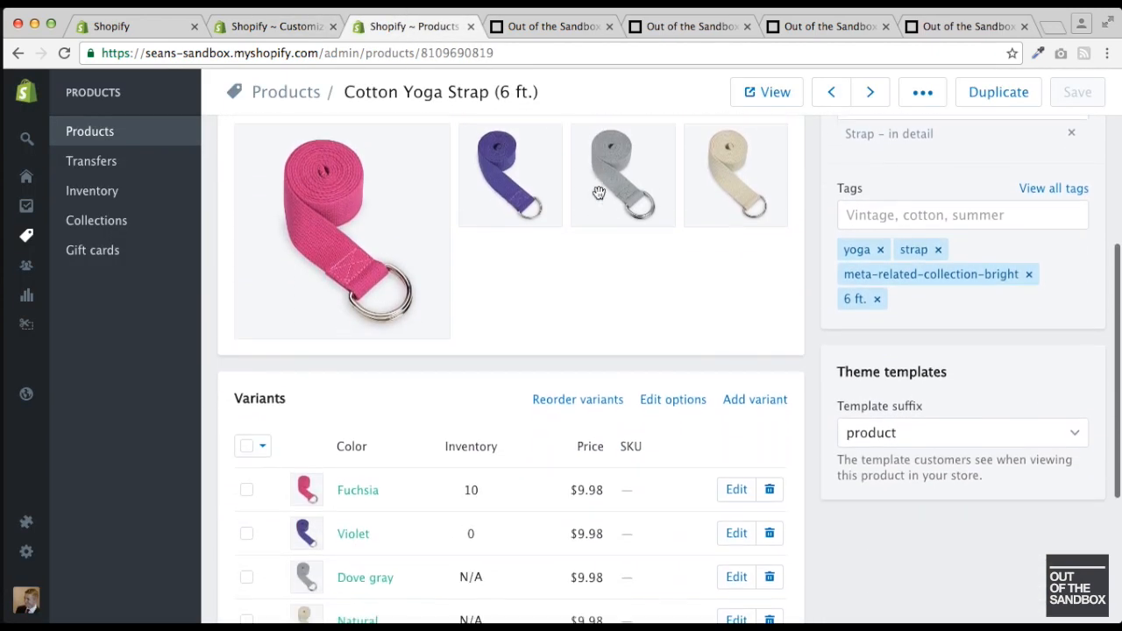
scroll(599, 198, down, 2)
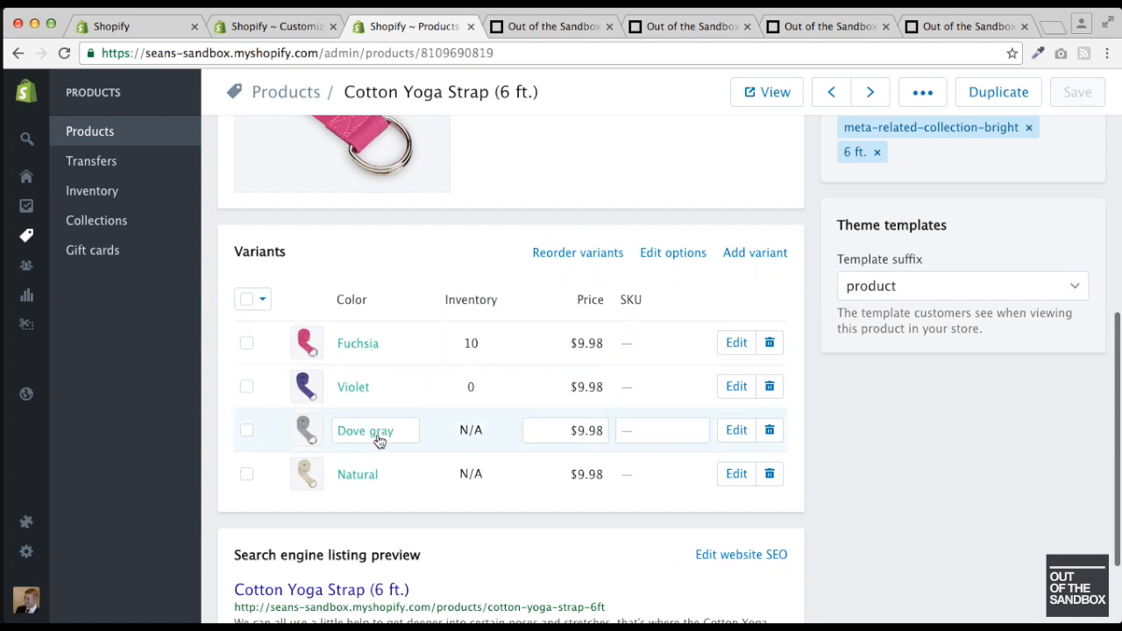
scroll(484, 396, up, 3)
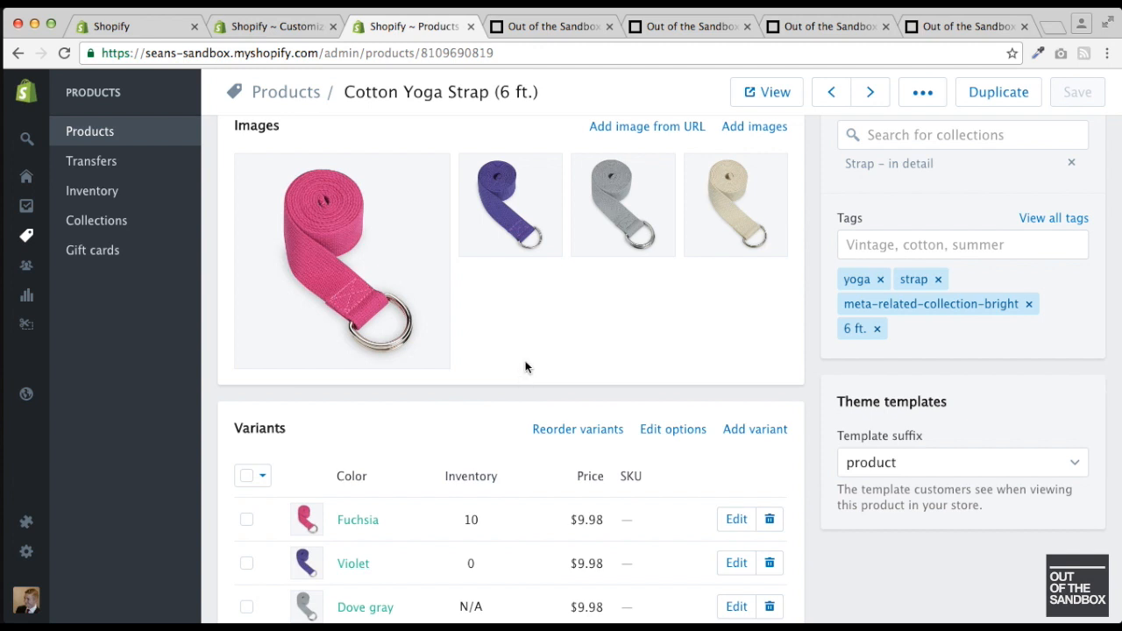
- Return to the theme editor, view the magnified strap image in the preview, and start and cancel a screen region capture
click(280, 27)
mouse_move(591, 295)
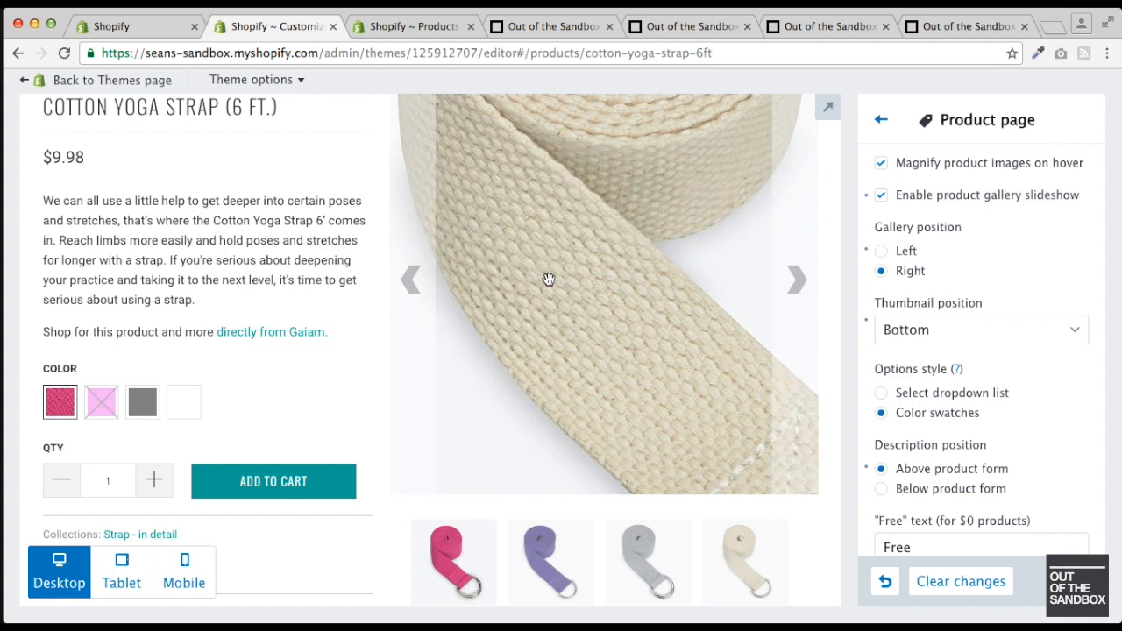
key(super+shift+4)
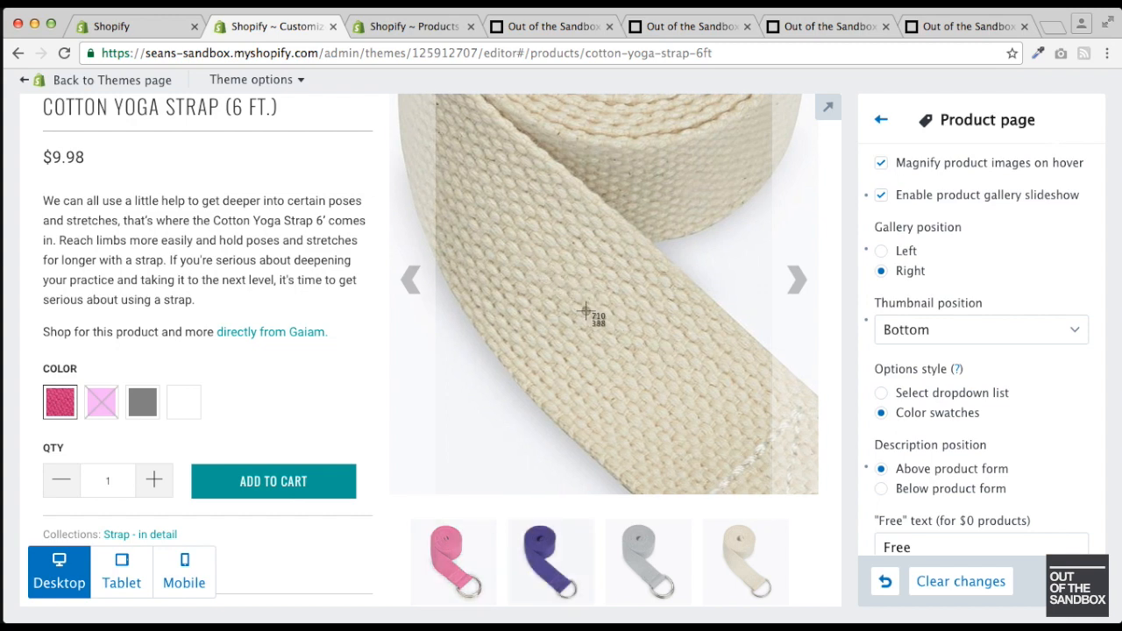
key(Escape)
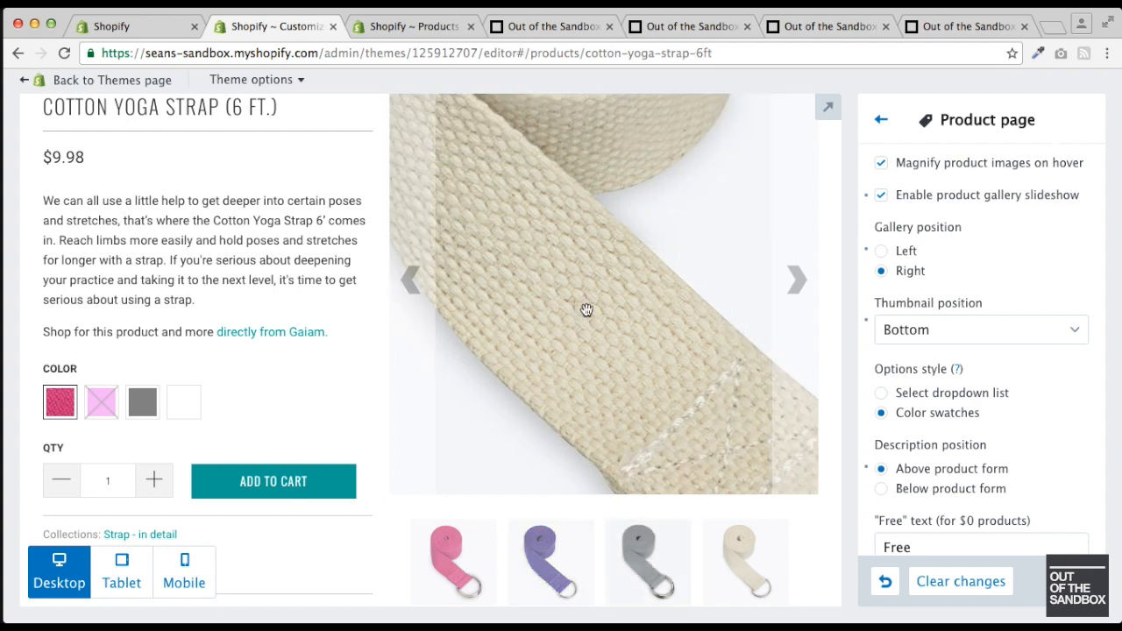
- Go back to the Cotton Yoga Strap's admin product page and view its variants list
click(396, 31)
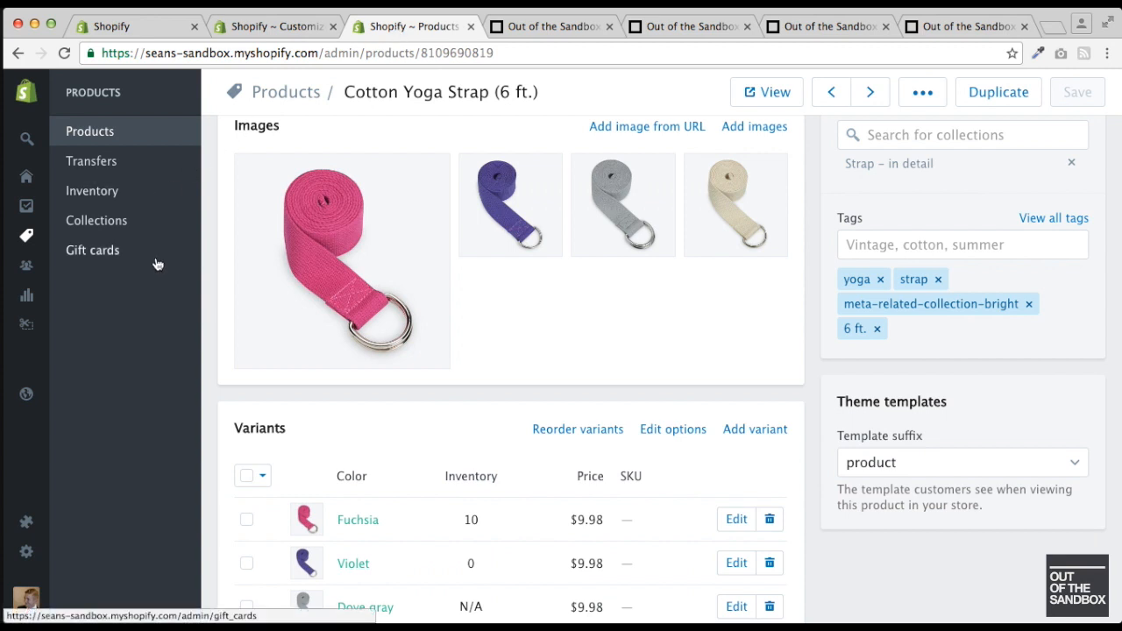
scroll(160, 263, down, 2)
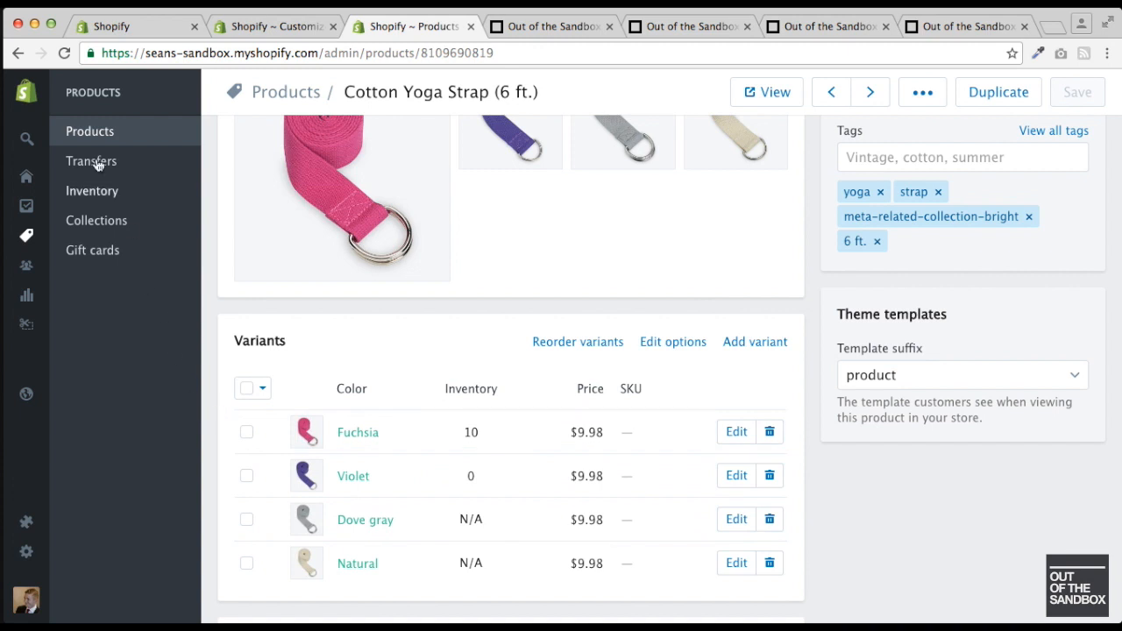
- Open the Turbo-Master theme's HTML/CSS files for editing and expand the Assets folder
click(26, 394)
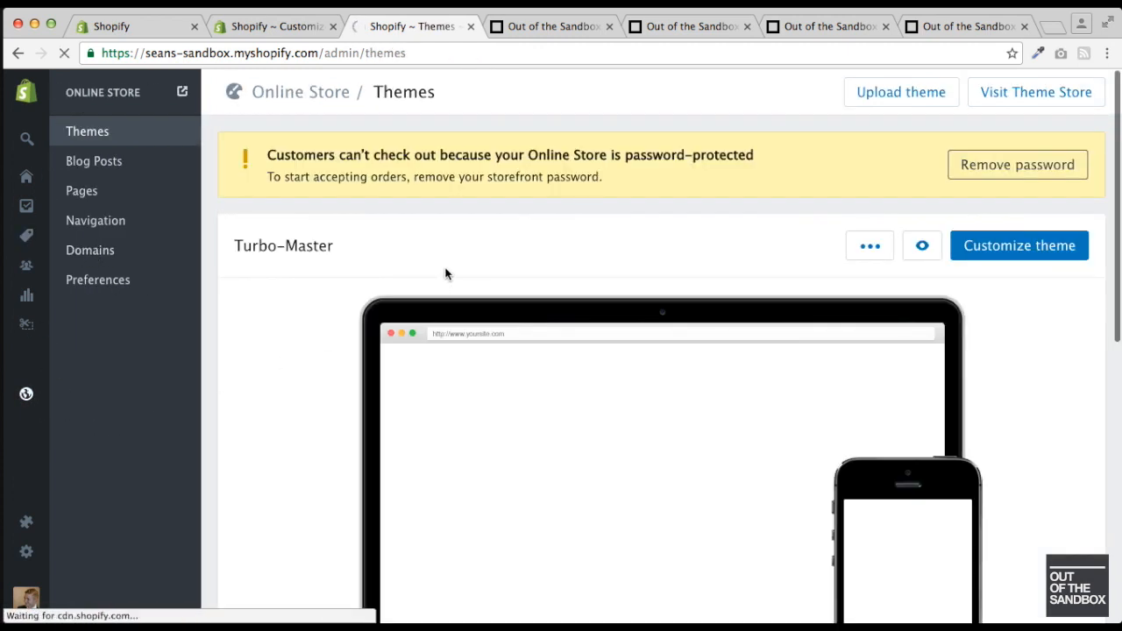
click(876, 258)
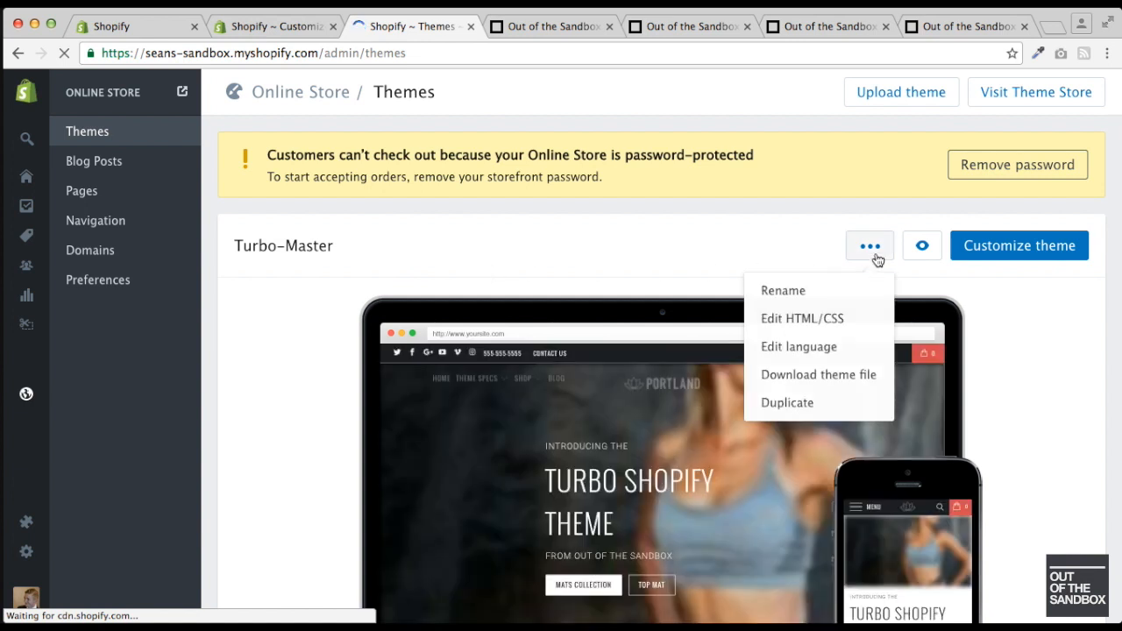
click(835, 321)
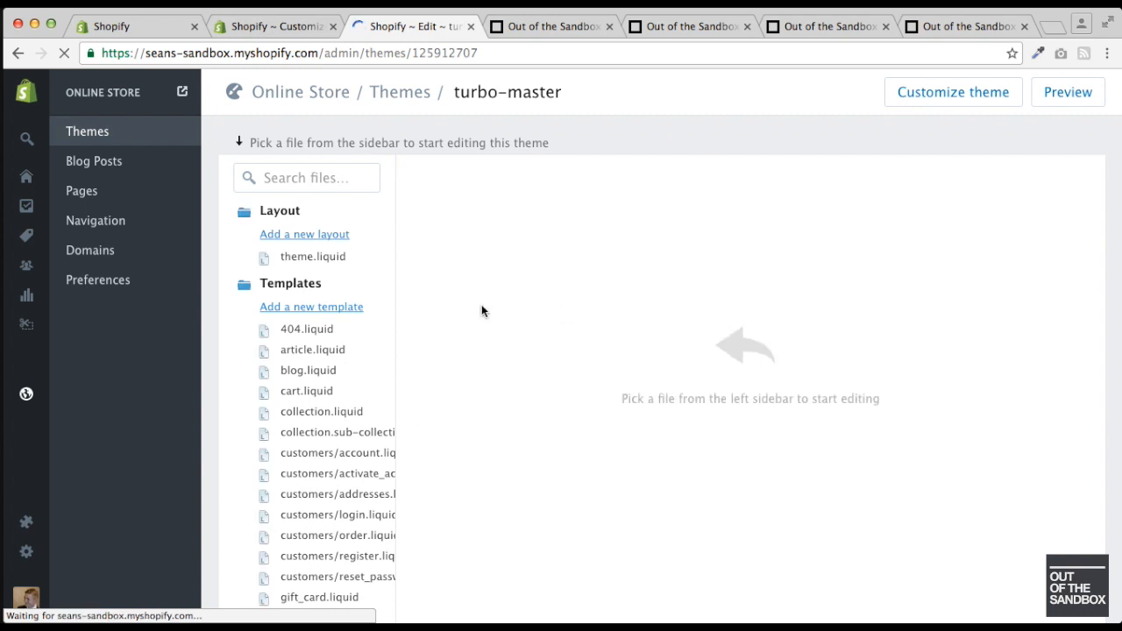
scroll(307, 221, down, 10)
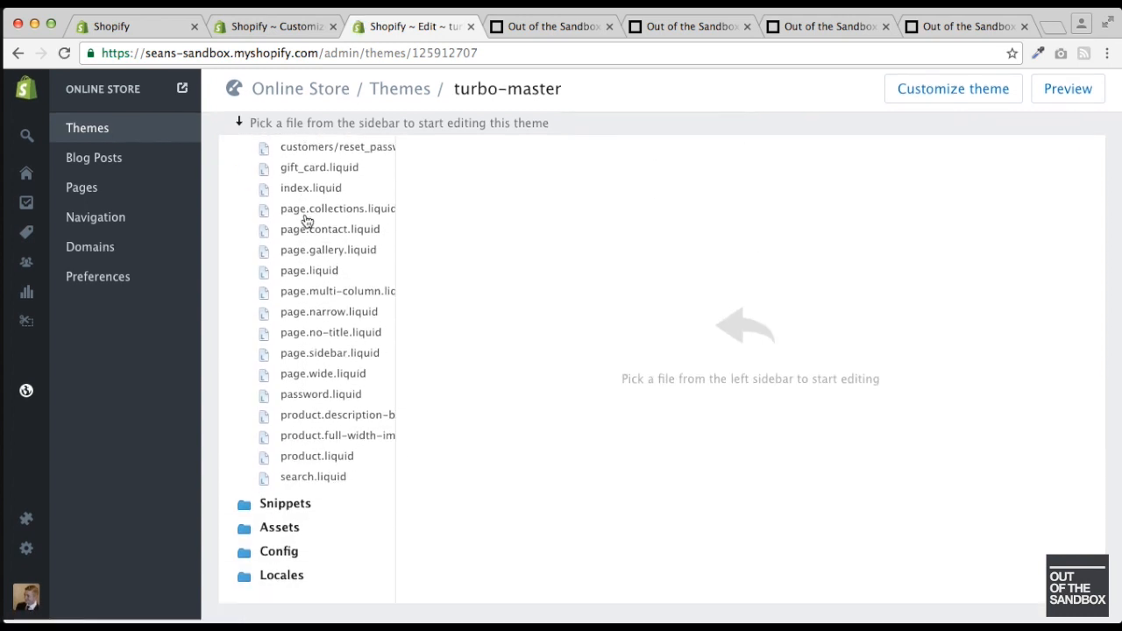
click(306, 532)
scroll(316, 473, down, 4)
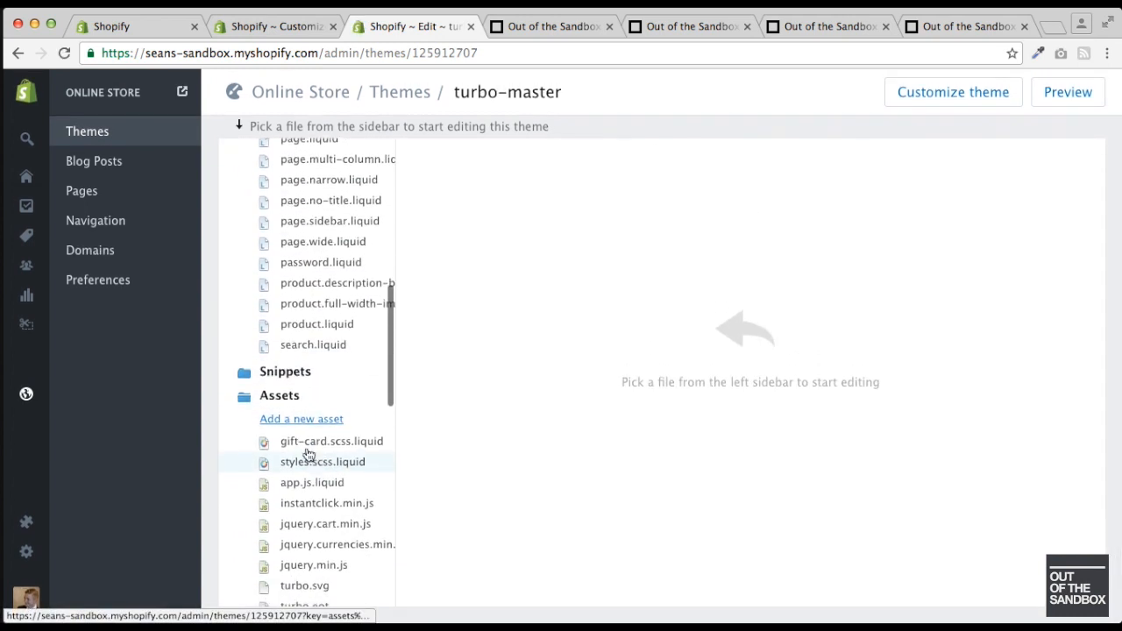
- Add the violet.png swatch image to the theme's assets from the OOTSB - Turbo 1.0 folder
click(294, 402)
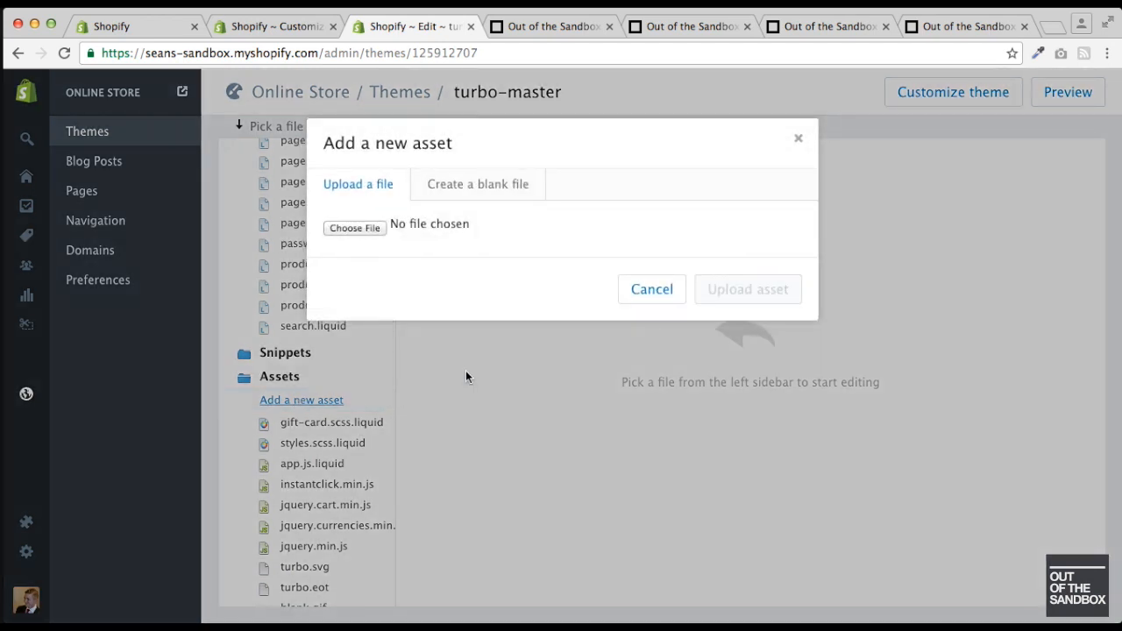
click(355, 228)
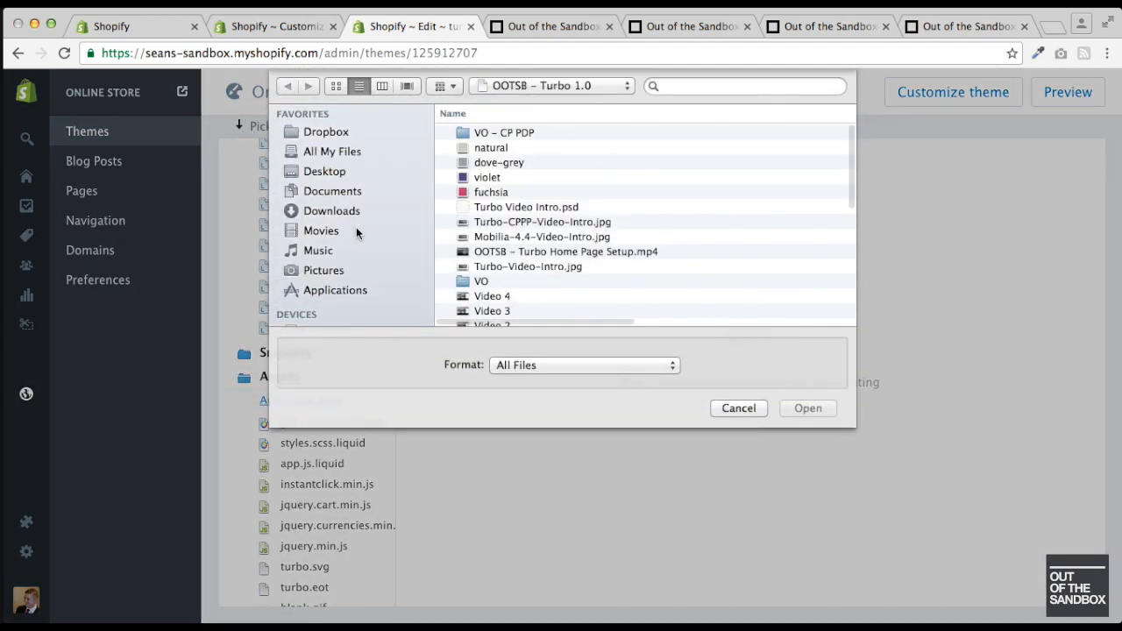
scroll(601, 205, down, 1)
scroll(601, 205, up, 1)
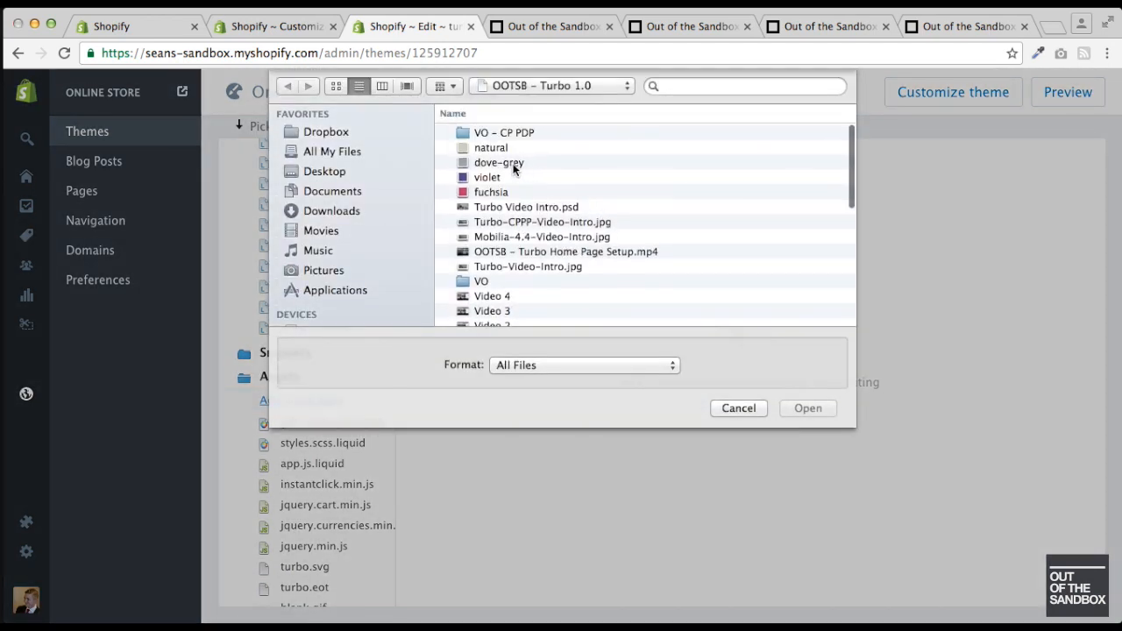
click(488, 147)
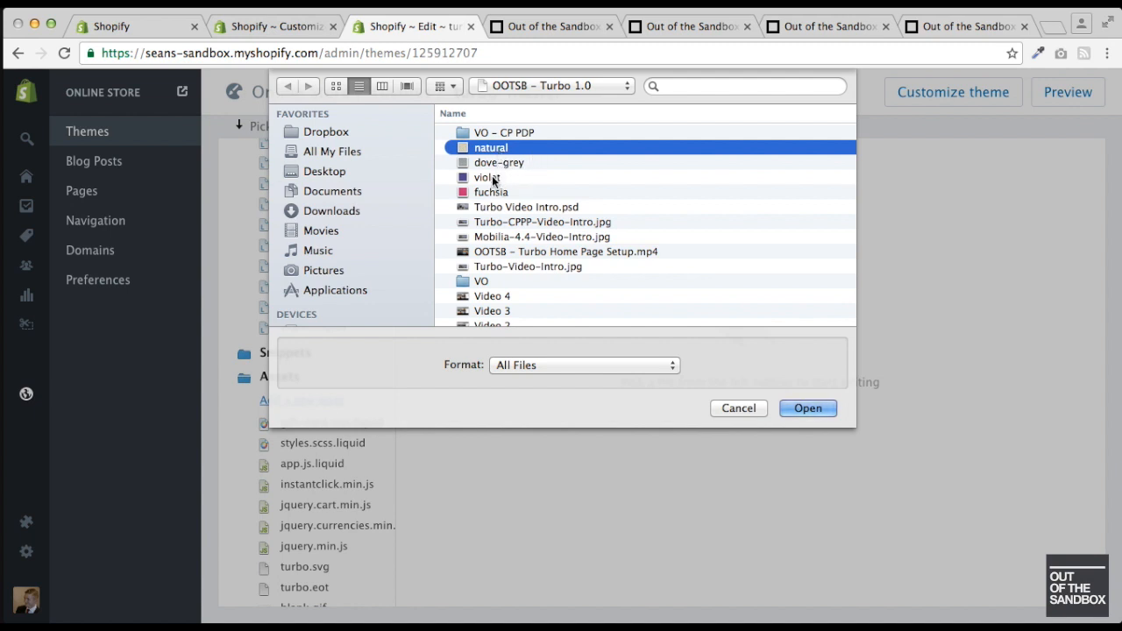
click(492, 177)
click(807, 408)
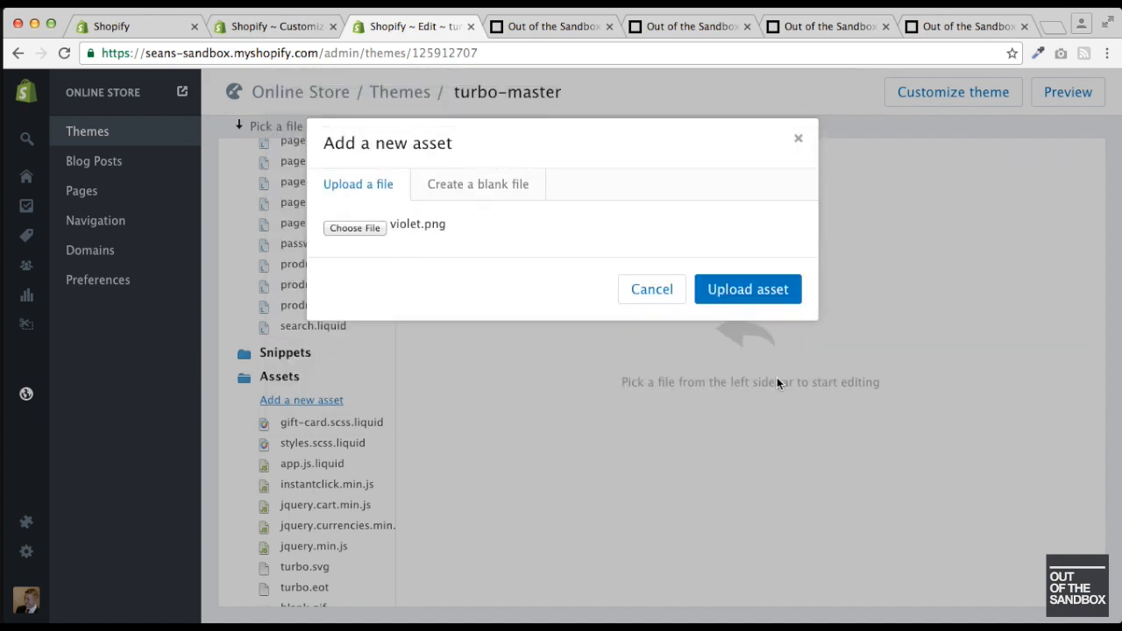
click(754, 291)
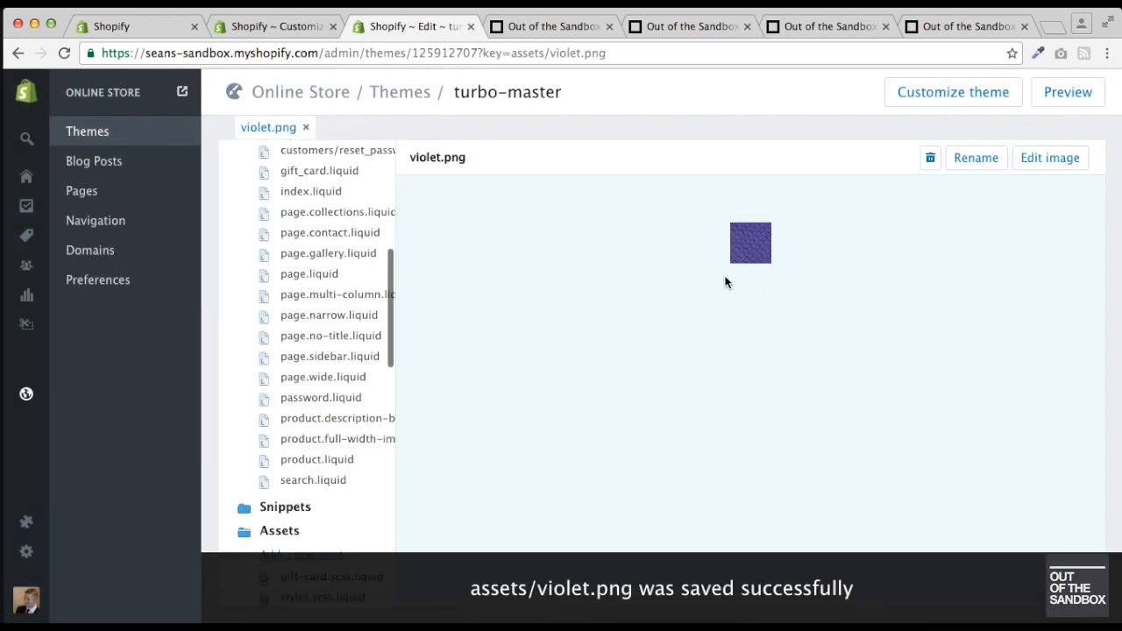
- Upload dove-grey.png from the same folder as another new theme asset
scroll(377, 452, down, 2)
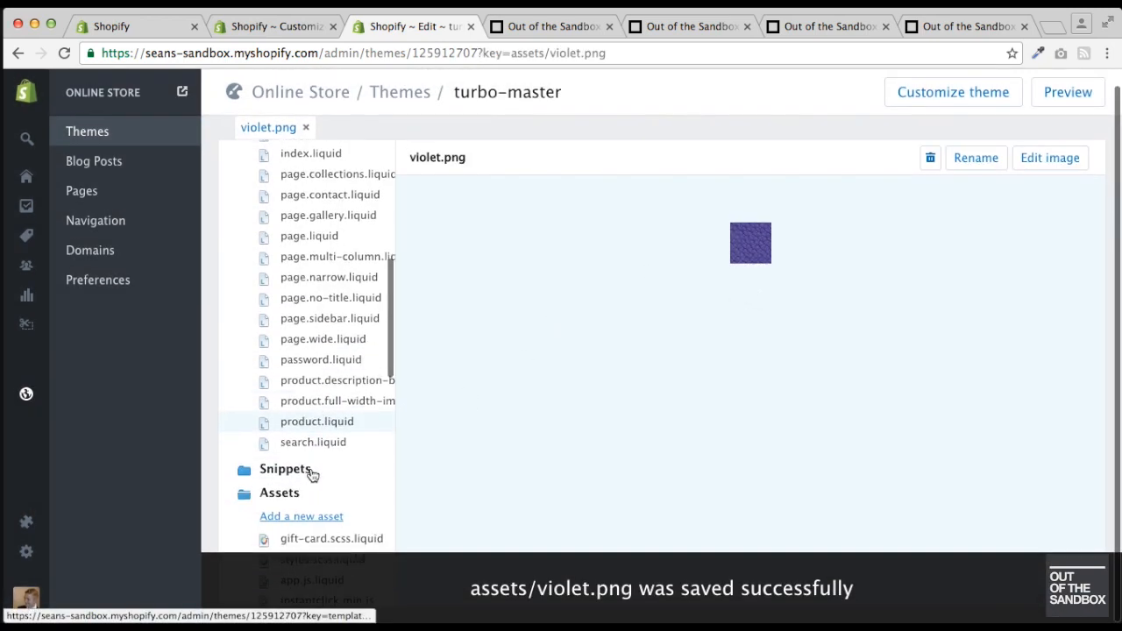
click(302, 507)
click(346, 230)
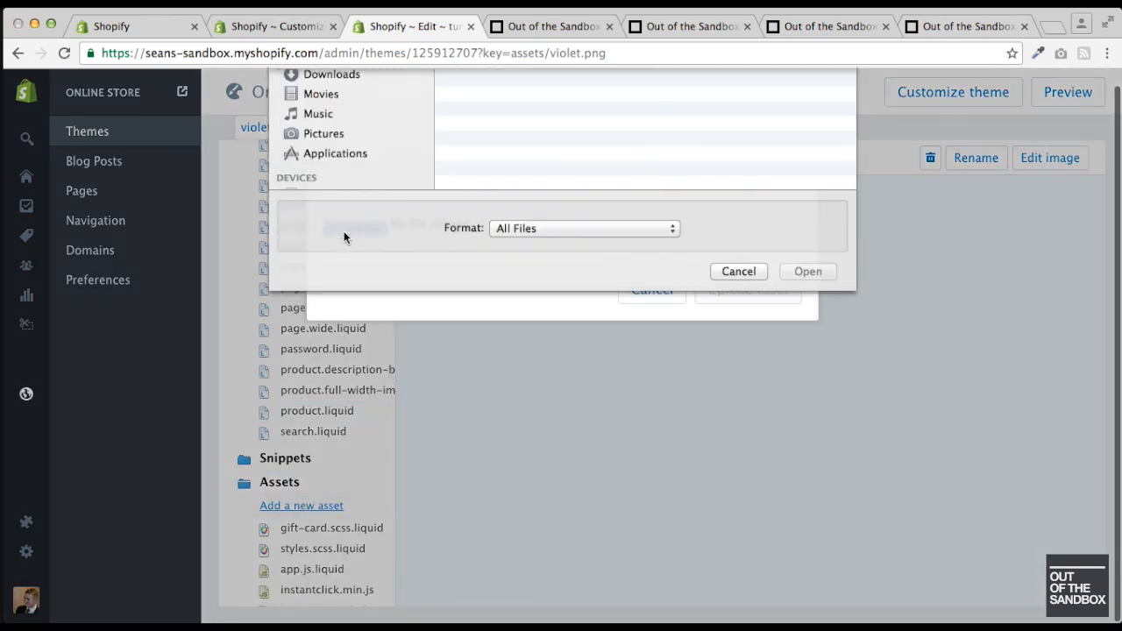
click(504, 163)
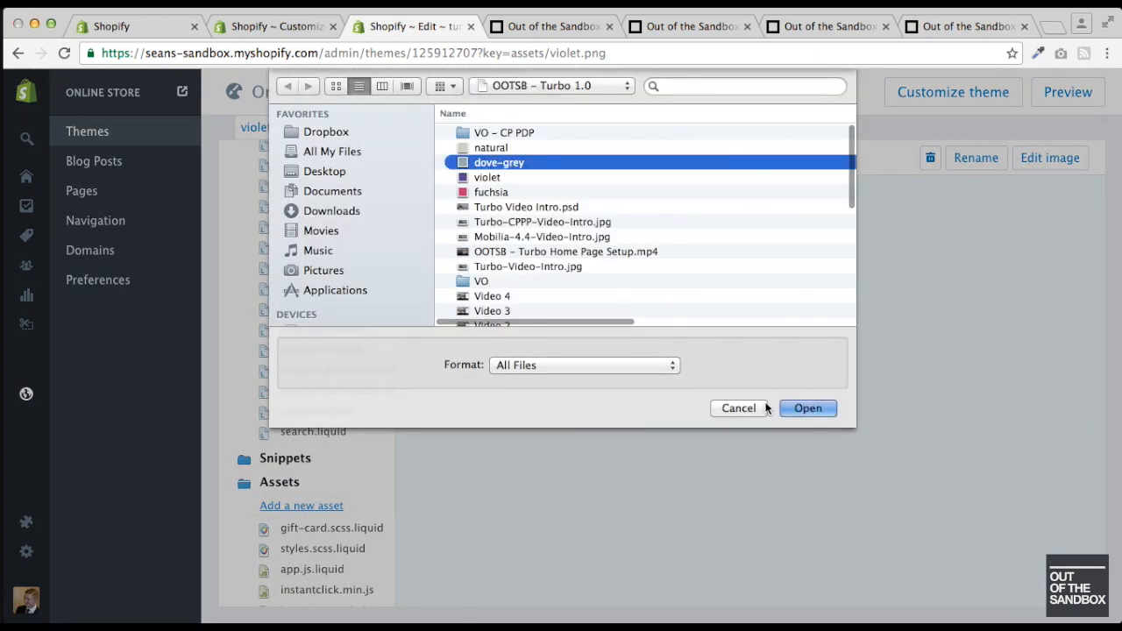
click(810, 408)
click(742, 290)
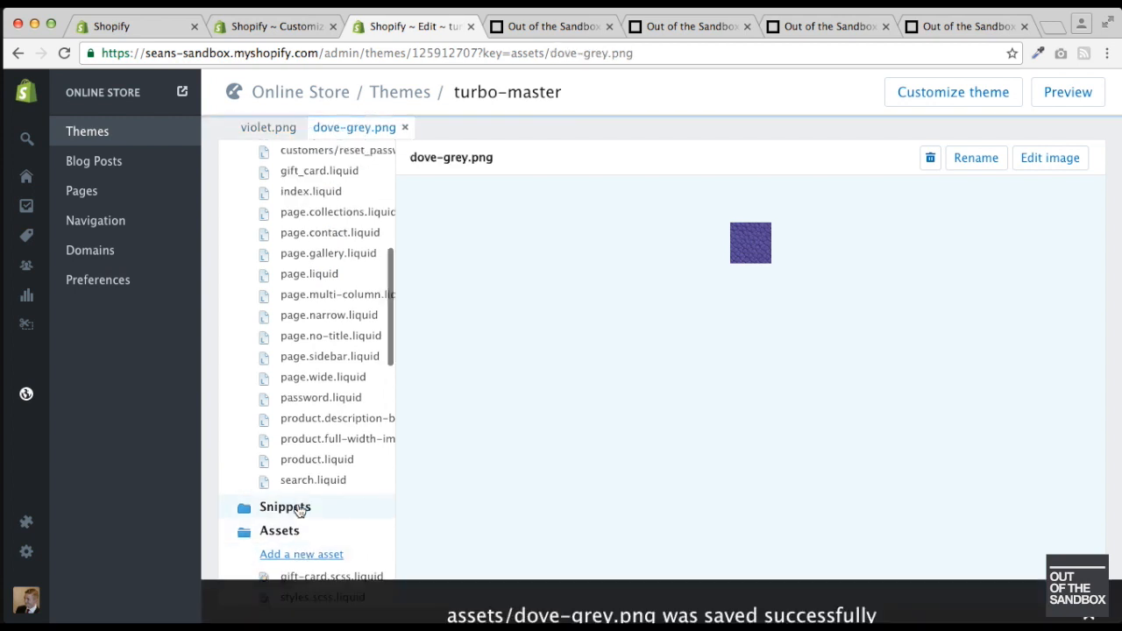
- Upload the natural swatch image, natural.png, to the theme's assets
scroll(290, 526, down, 1)
click(292, 526)
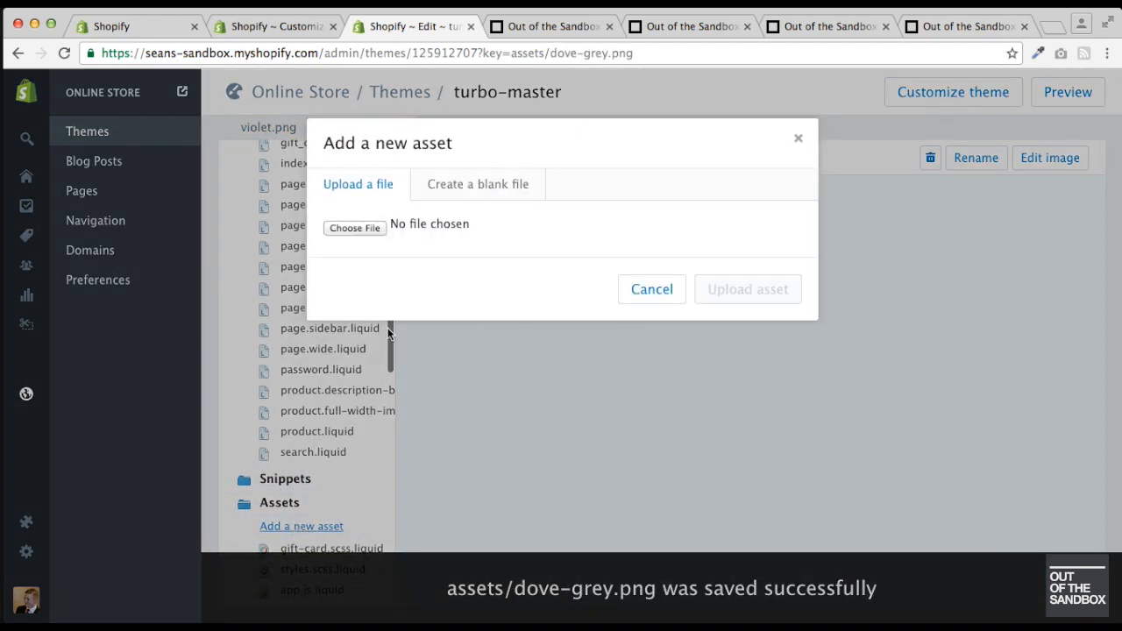
click(355, 230)
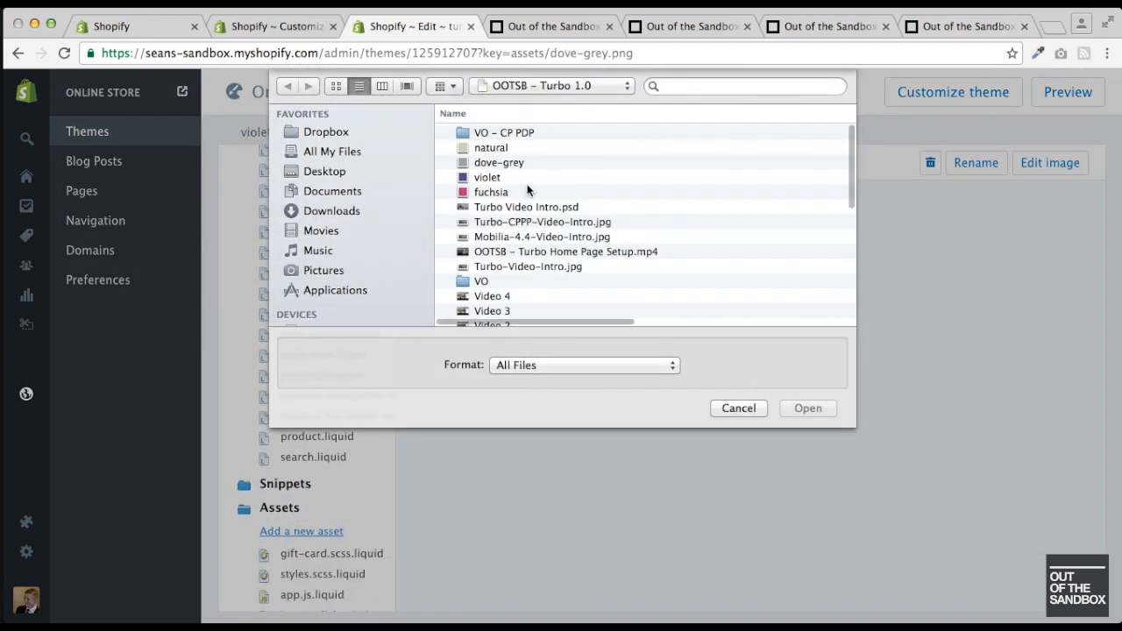
click(493, 148)
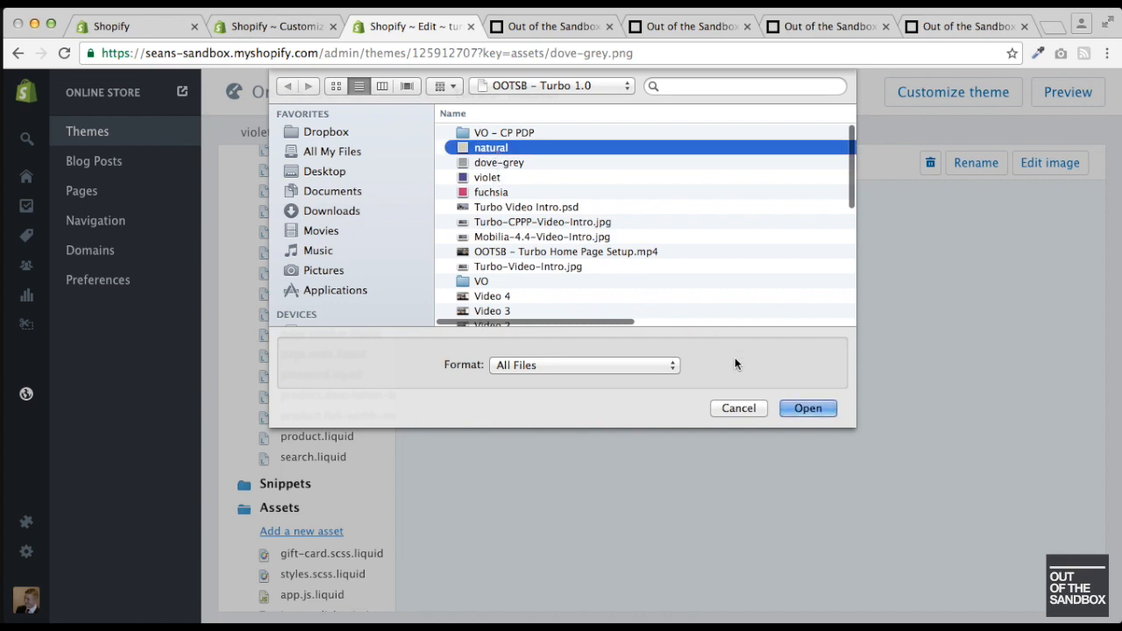
click(808, 408)
click(749, 289)
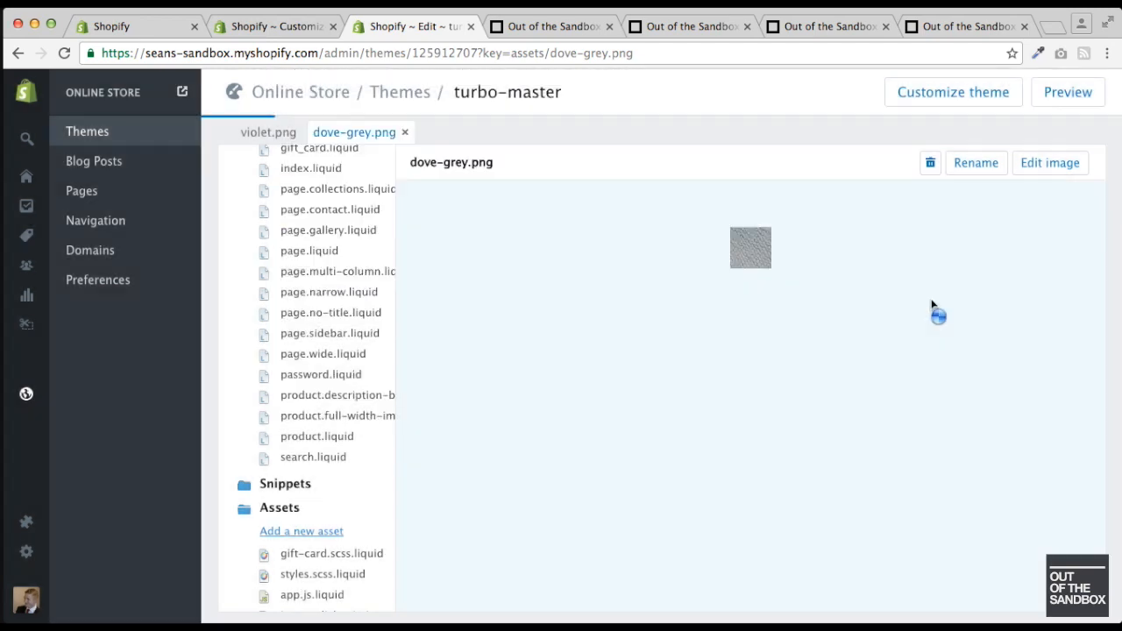
- Check the Cotton Yoga Strap's color swatches in the theme editor preview, comparing them with the uploaded assets
click(254, 19)
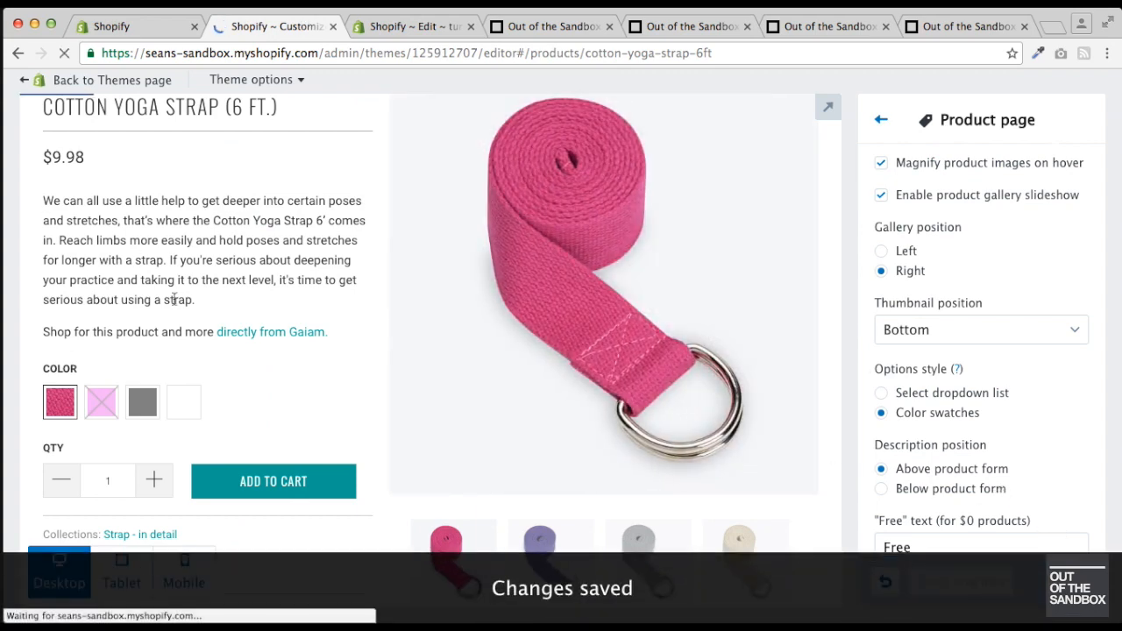
scroll(205, 237, down, 2)
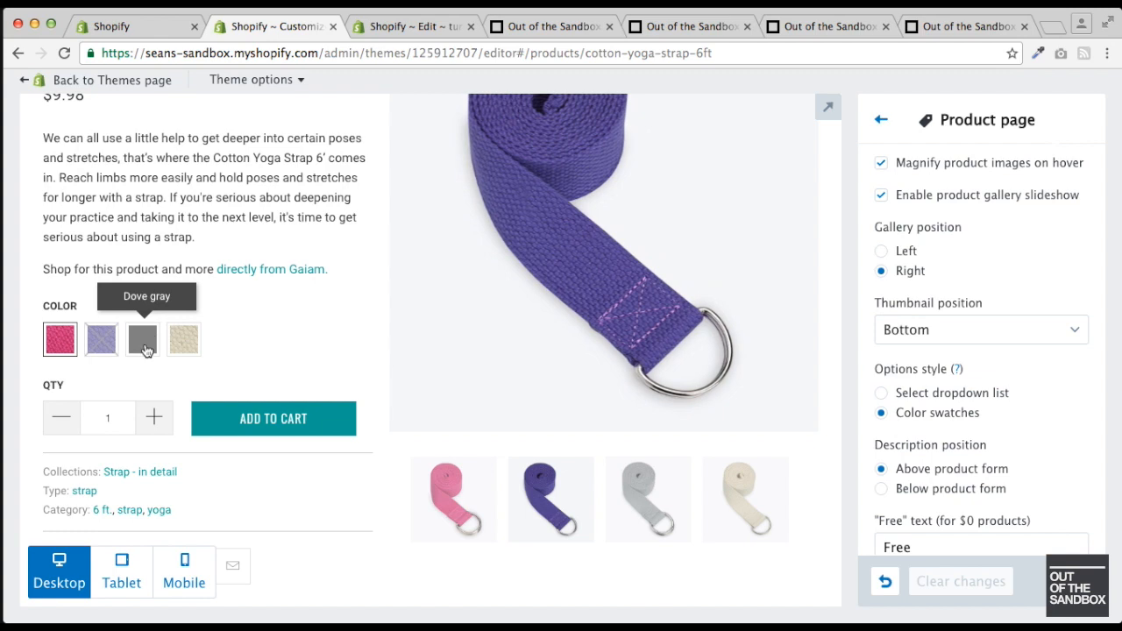
click(136, 30)
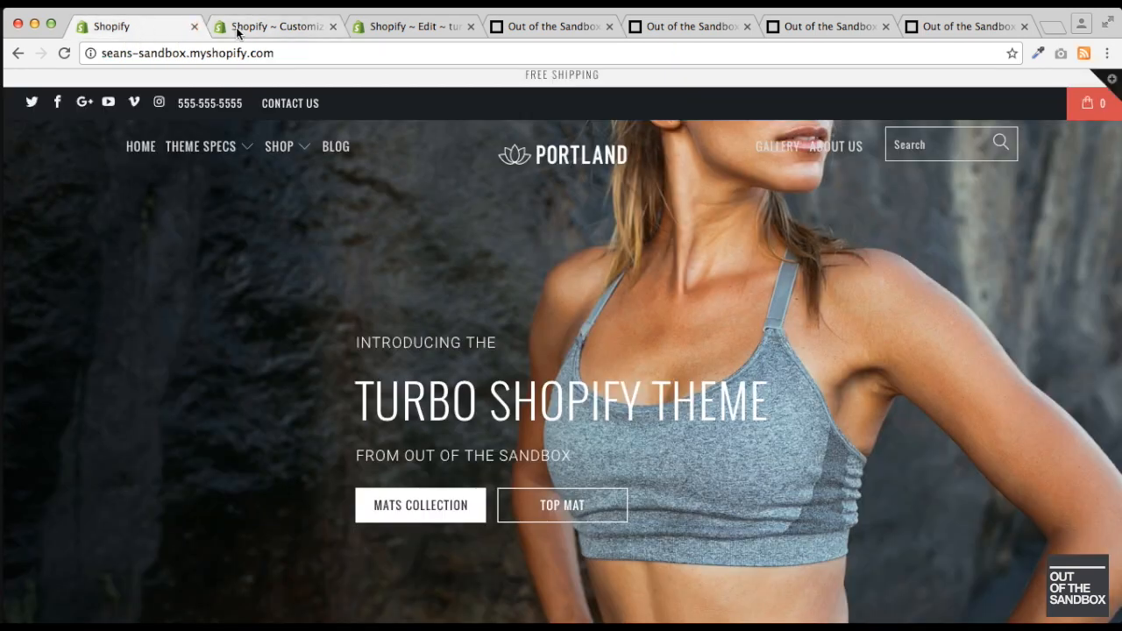
click(254, 28)
click(399, 26)
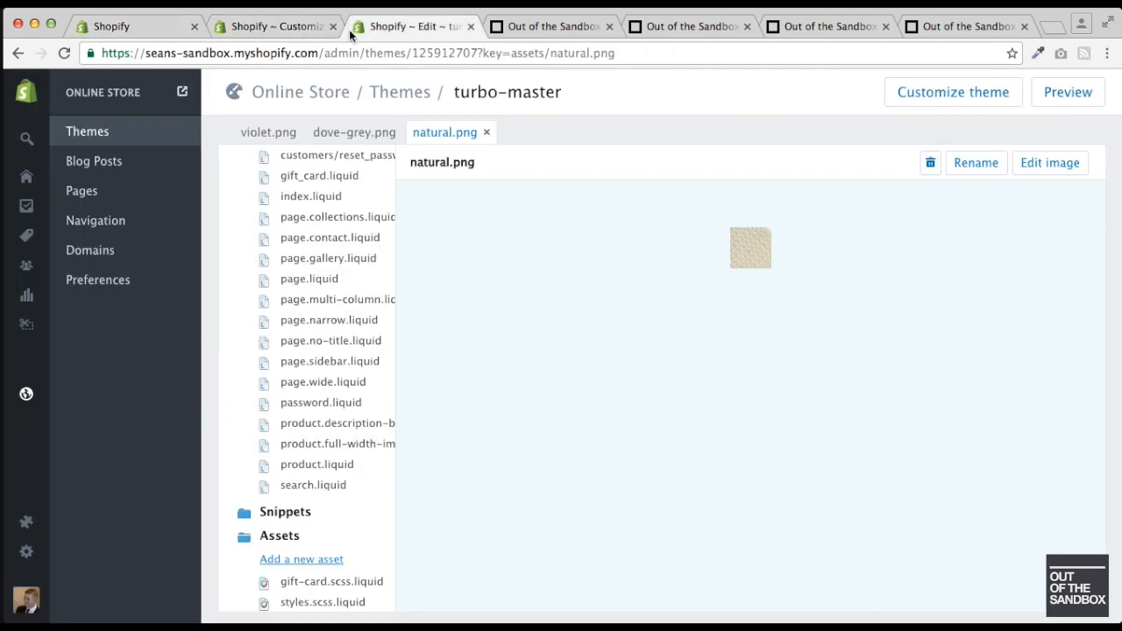
click(291, 29)
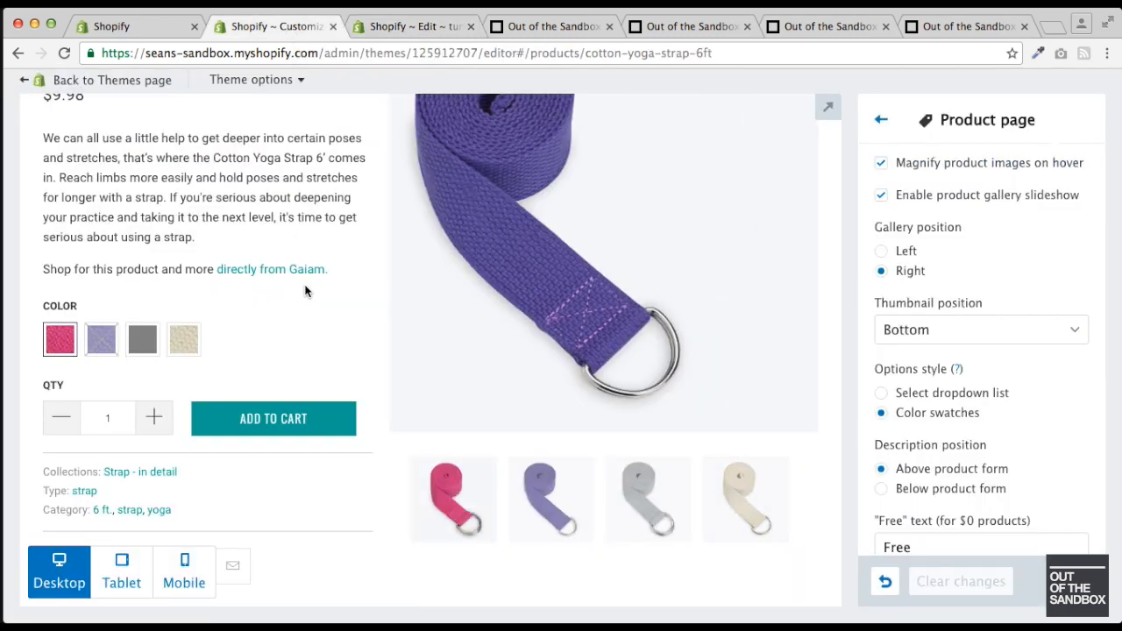
- Open the Shorts product, The Now Short, in the theme editor's storefront preview
scroll(305, 291, up, 1)
scroll(305, 291, up, 5)
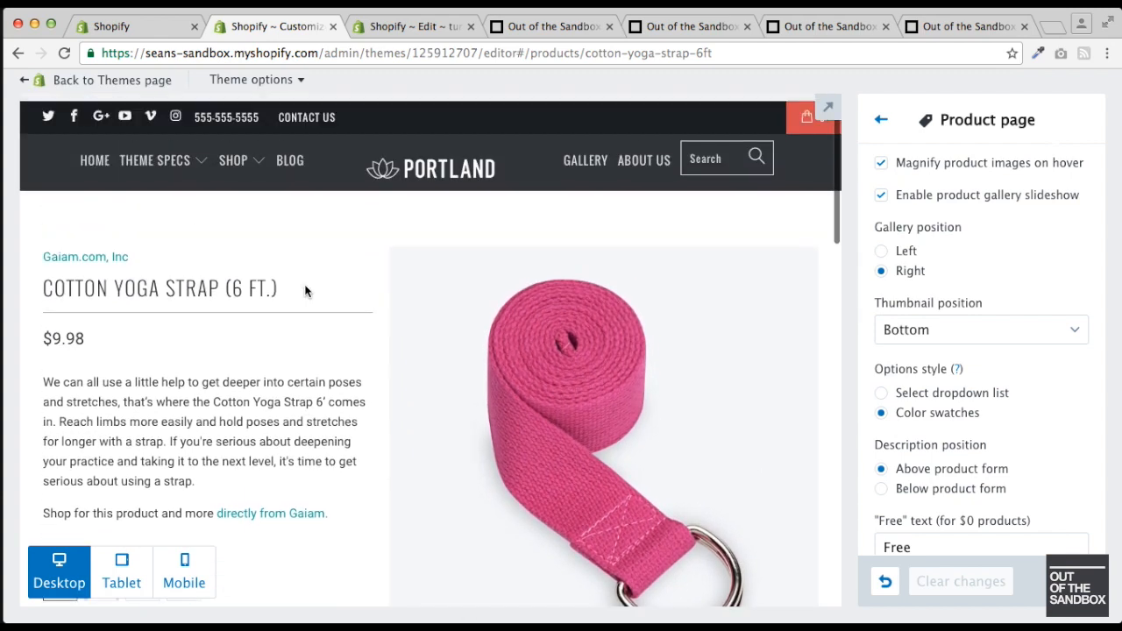
mouse_move(233, 176)
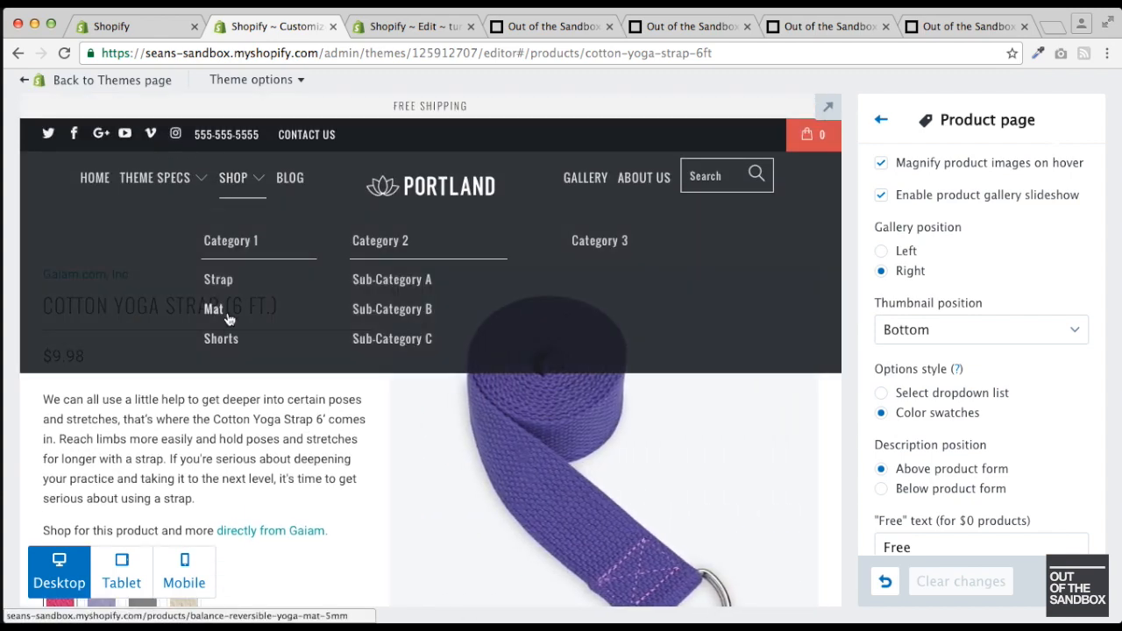
click(222, 340)
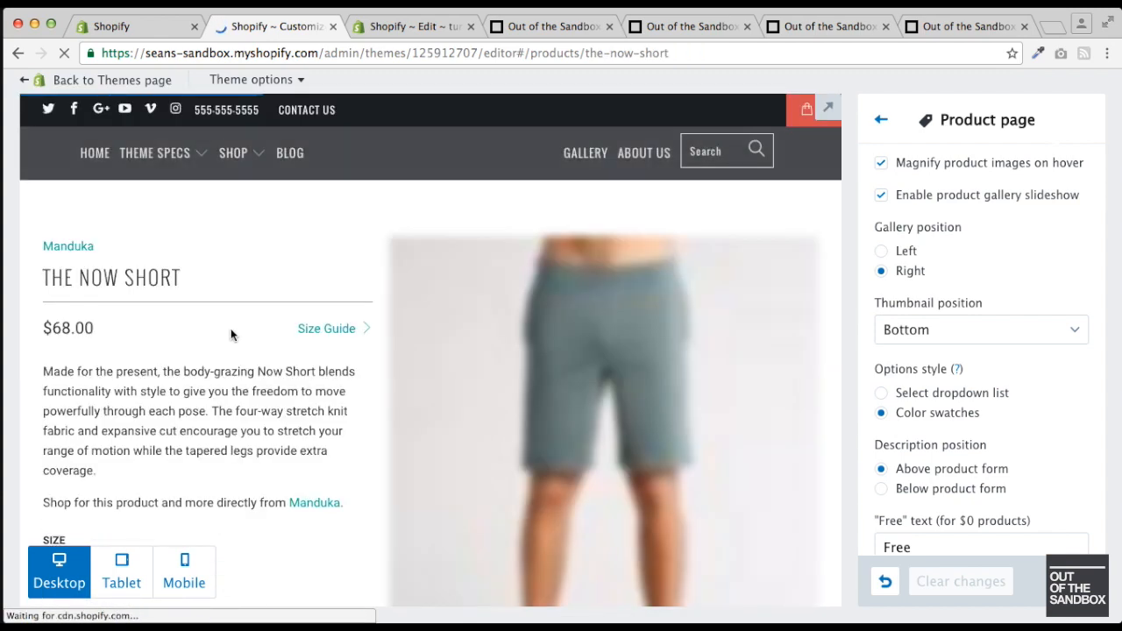
scroll(240, 300, down, 1)
scroll(237, 295, down, 1)
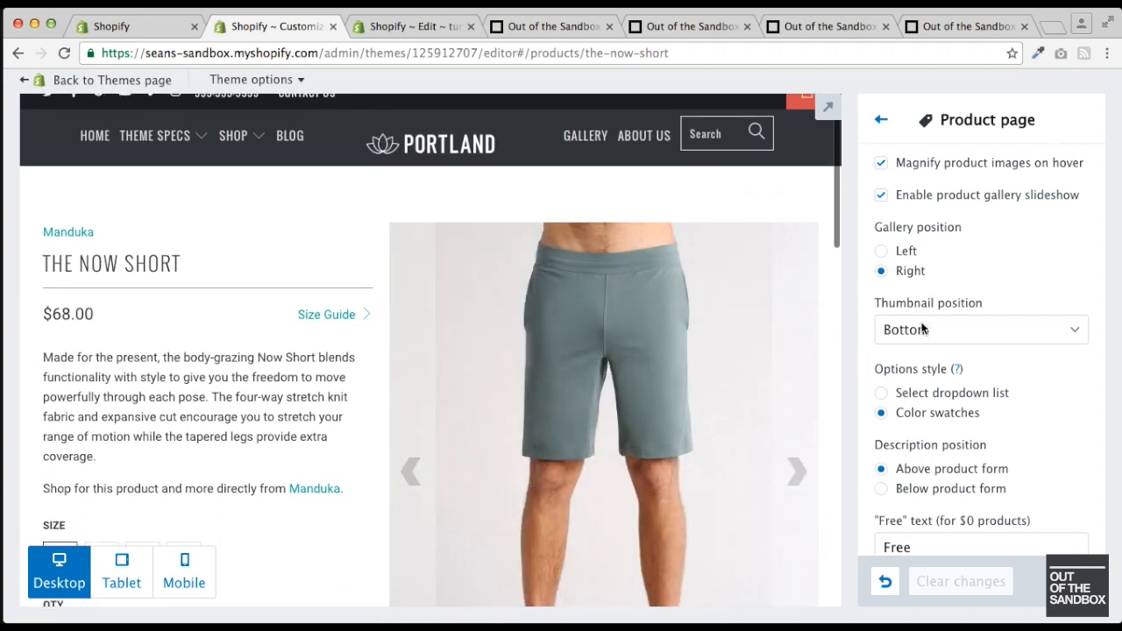
- Locate the Size chart setting, then view and close The Now Short's Size Guide in the preview
scroll(912, 324, down, 3)
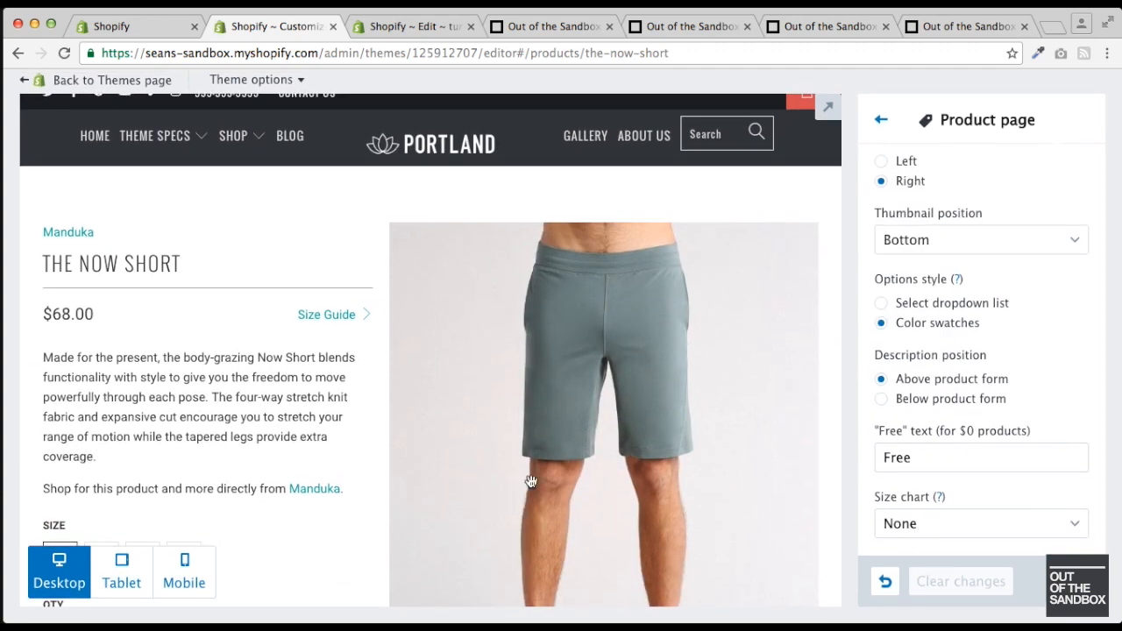
click(347, 315)
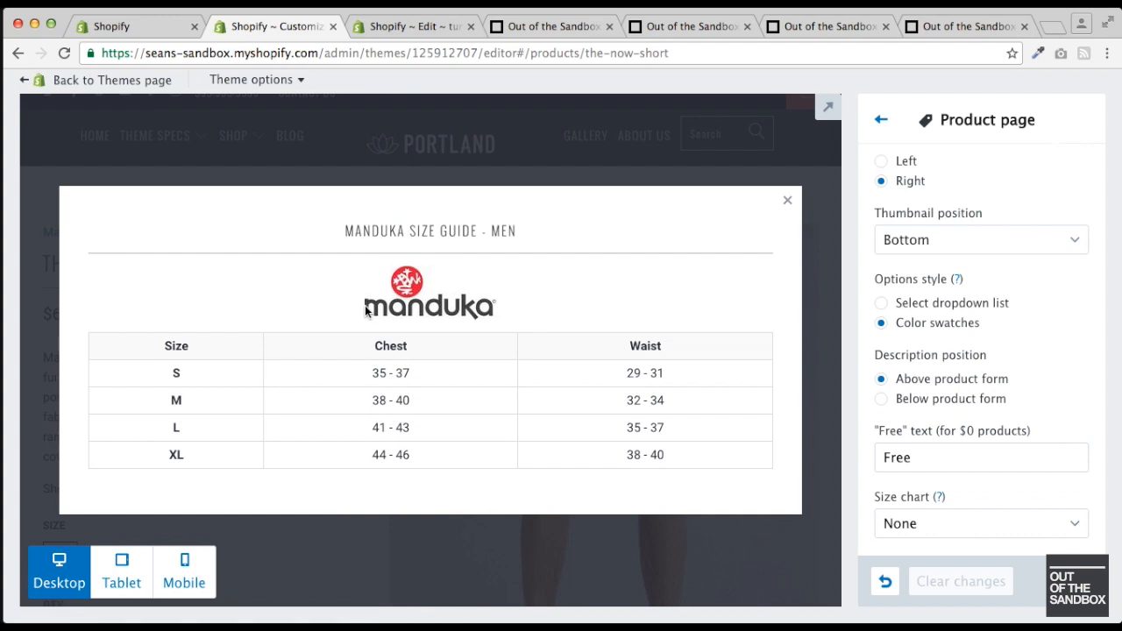
click(788, 201)
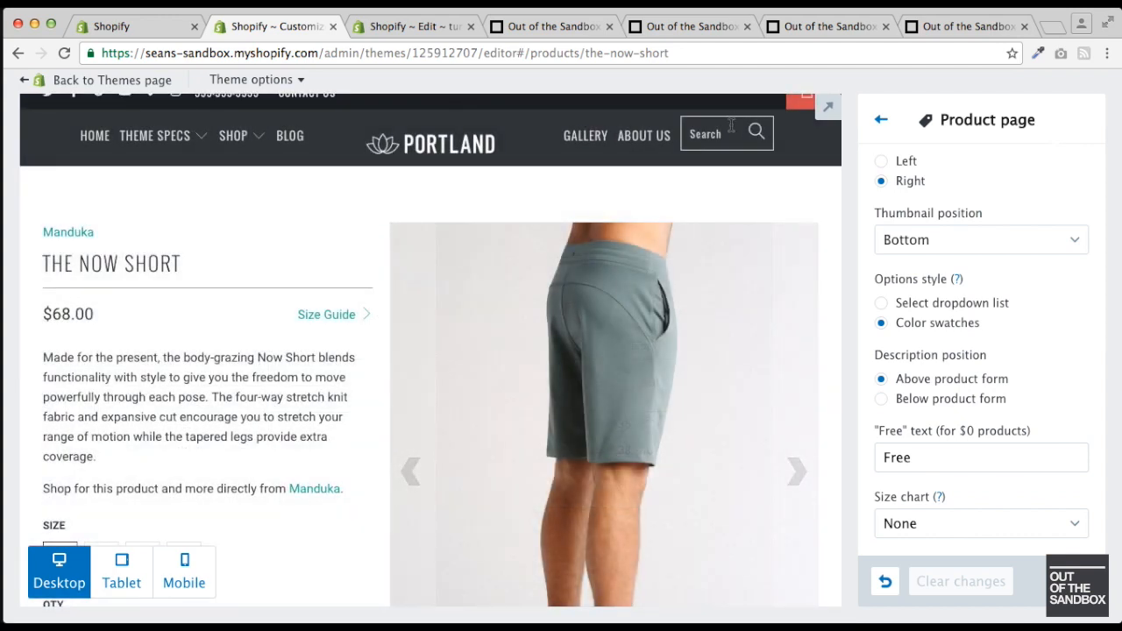
- Open the Manduka Size Guide – Men page in the admin and examine its size table and search engine listing URL
click(405, 29)
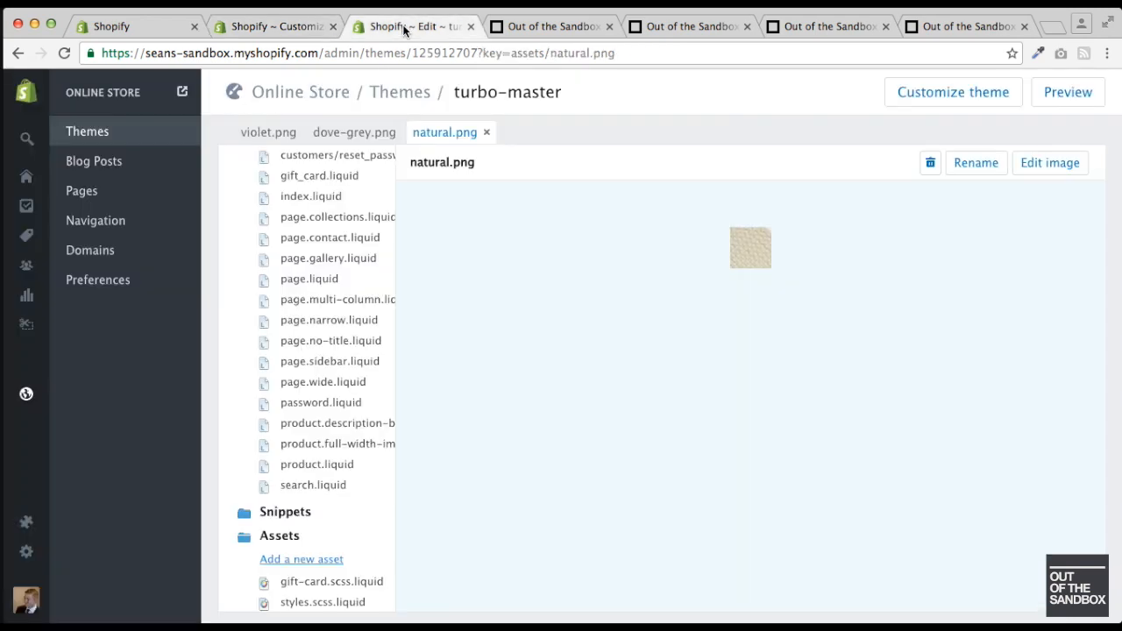
click(89, 192)
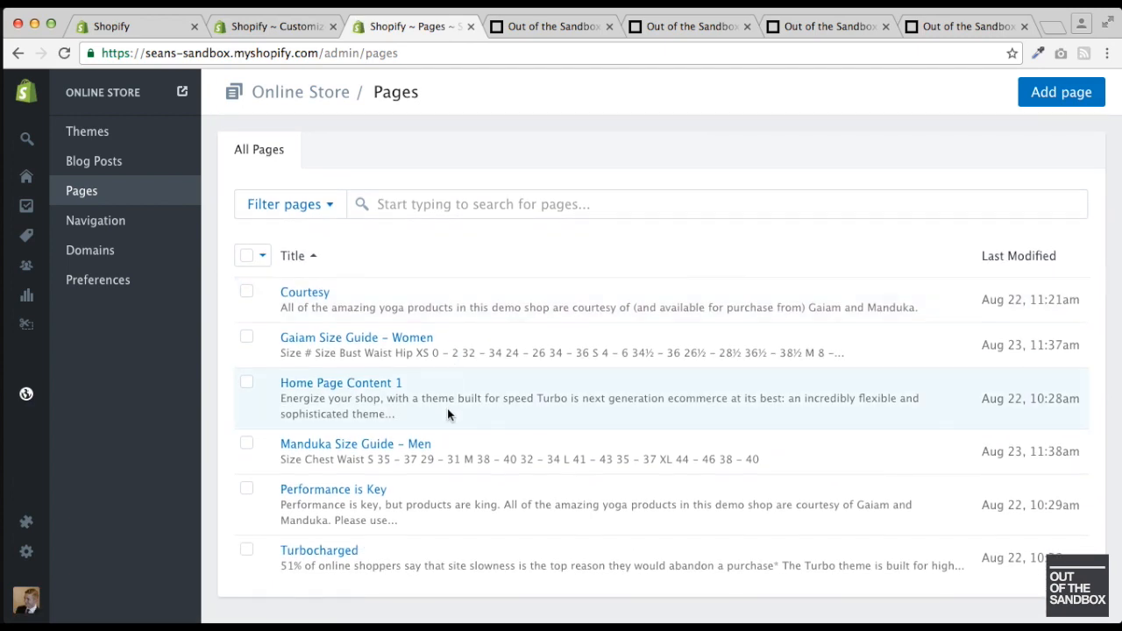
click(366, 447)
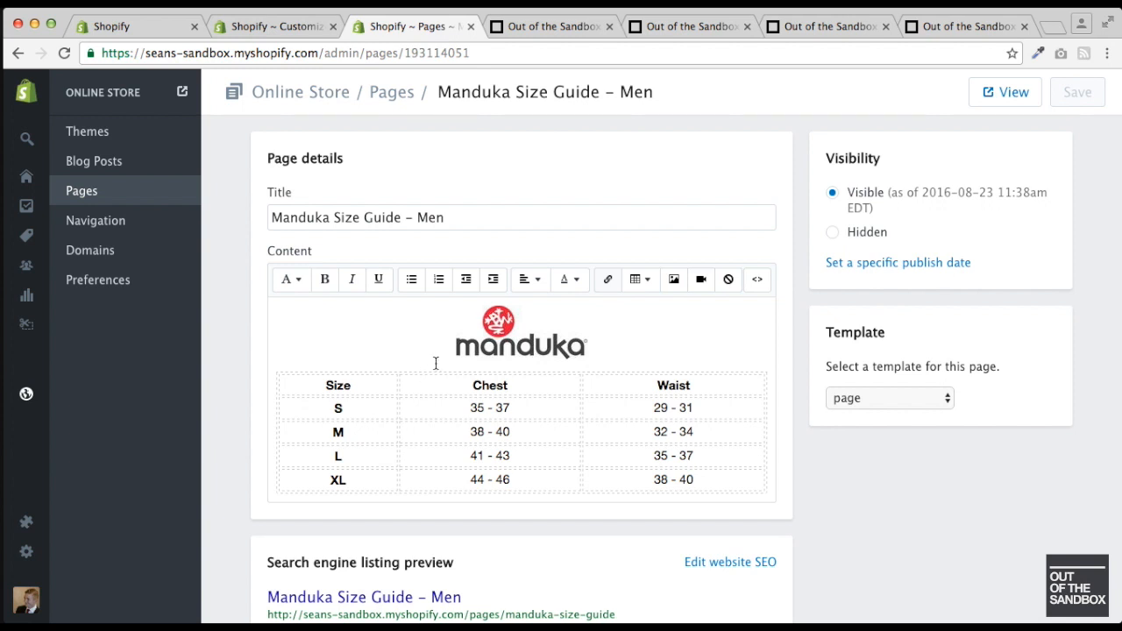
scroll(439, 365, down, 3)
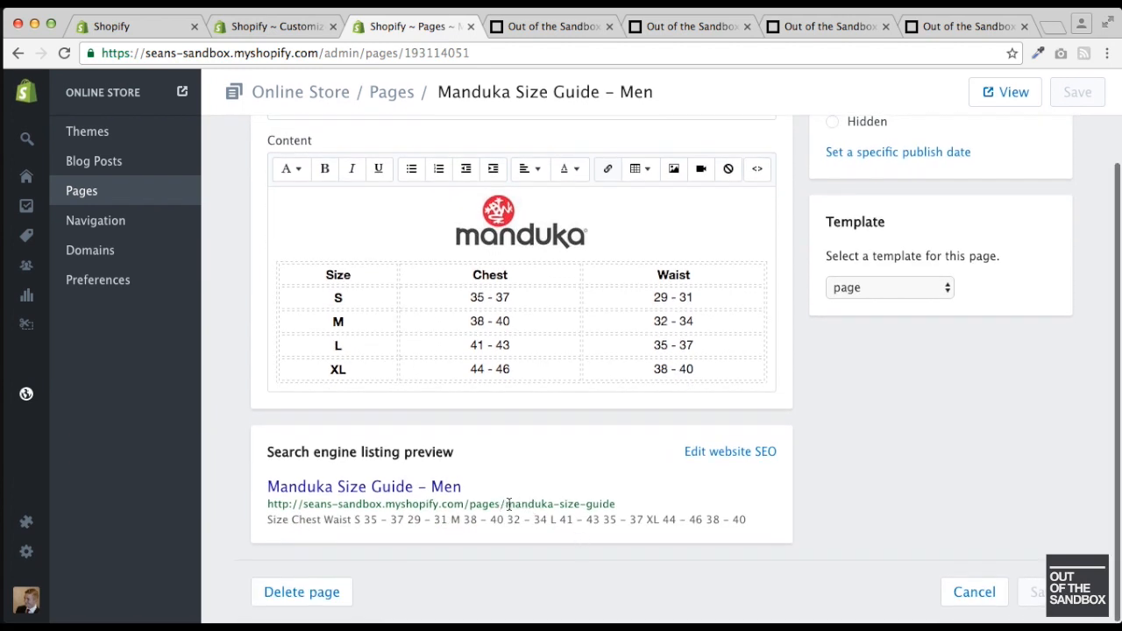
- Highlight the manduka-size-guide handle in the page's listing URL and find the matching size-chart tag on the Intentional Short product
drag(505, 503, 598, 506)
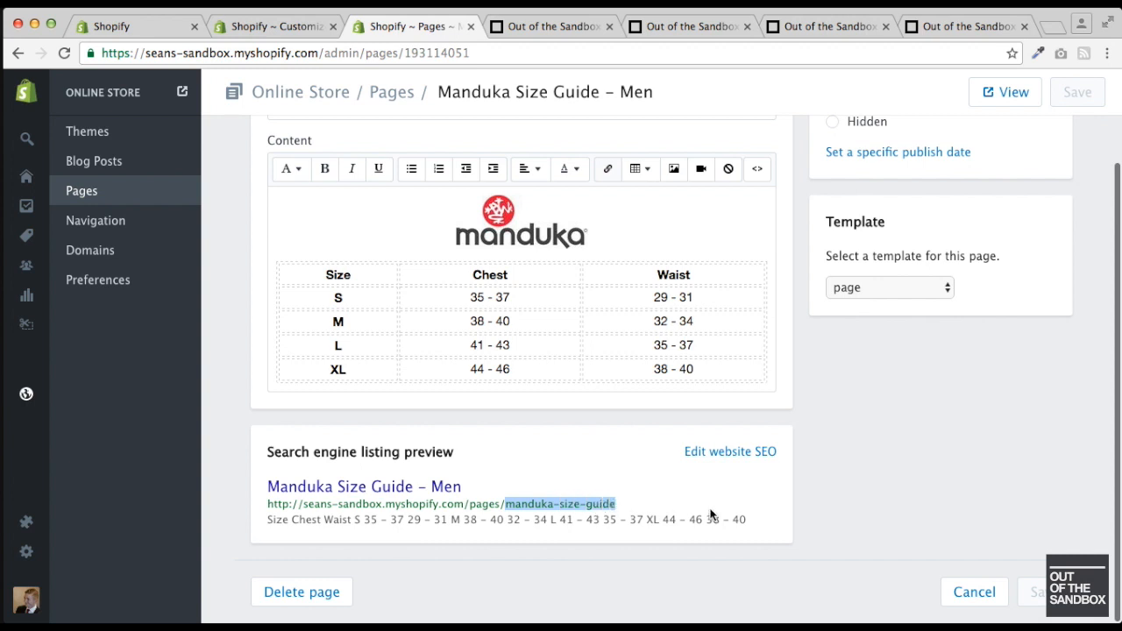
click(886, 441)
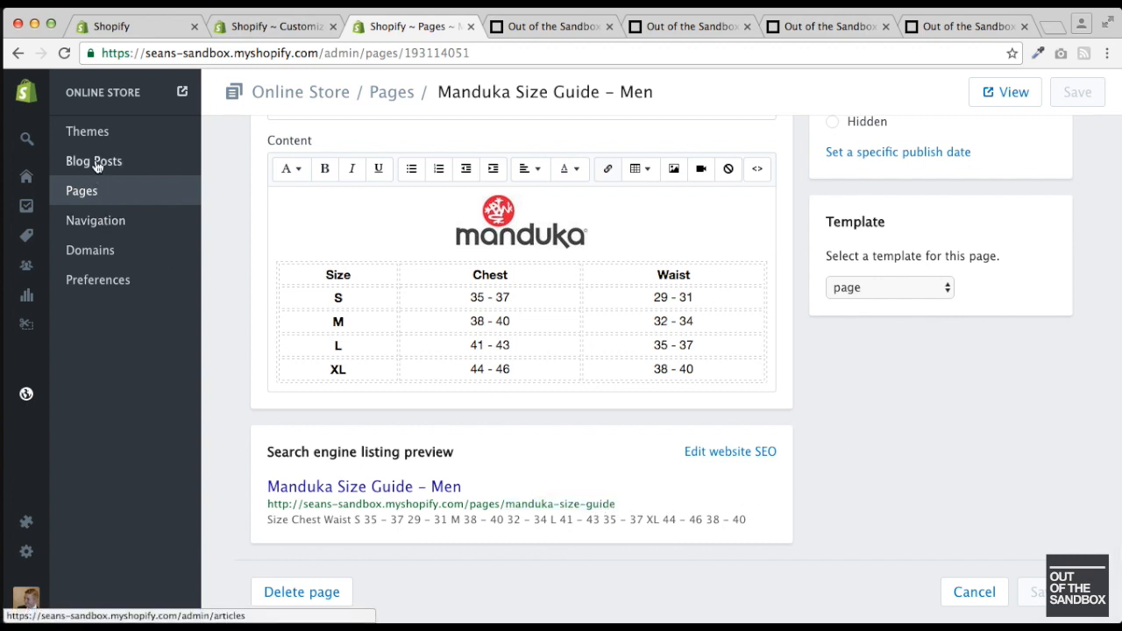
click(28, 238)
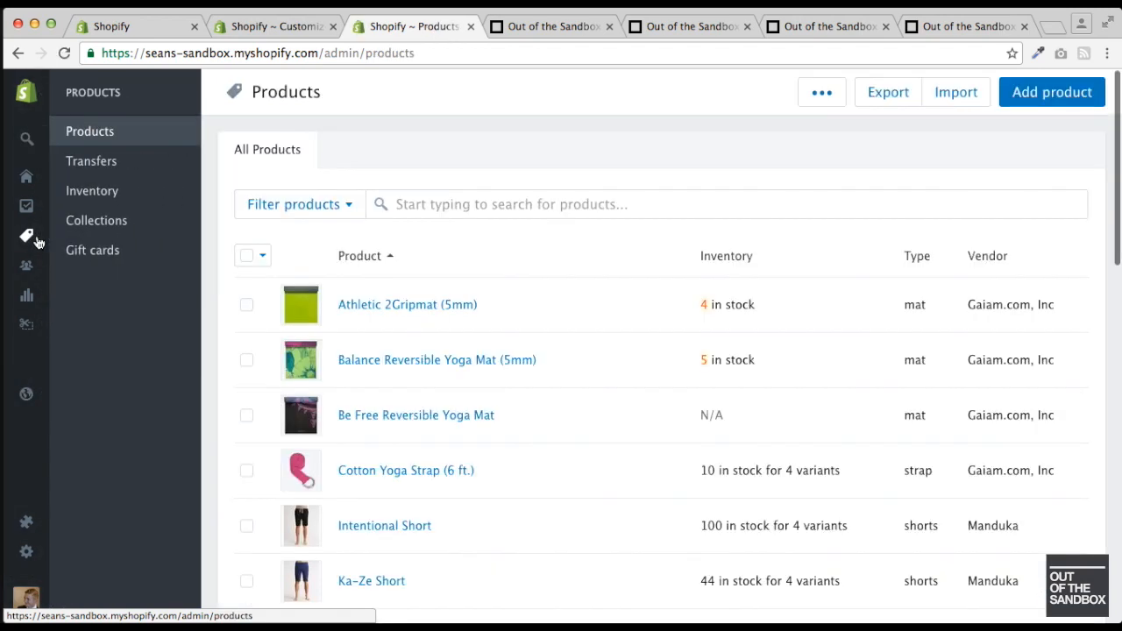
scroll(544, 370, down, 3)
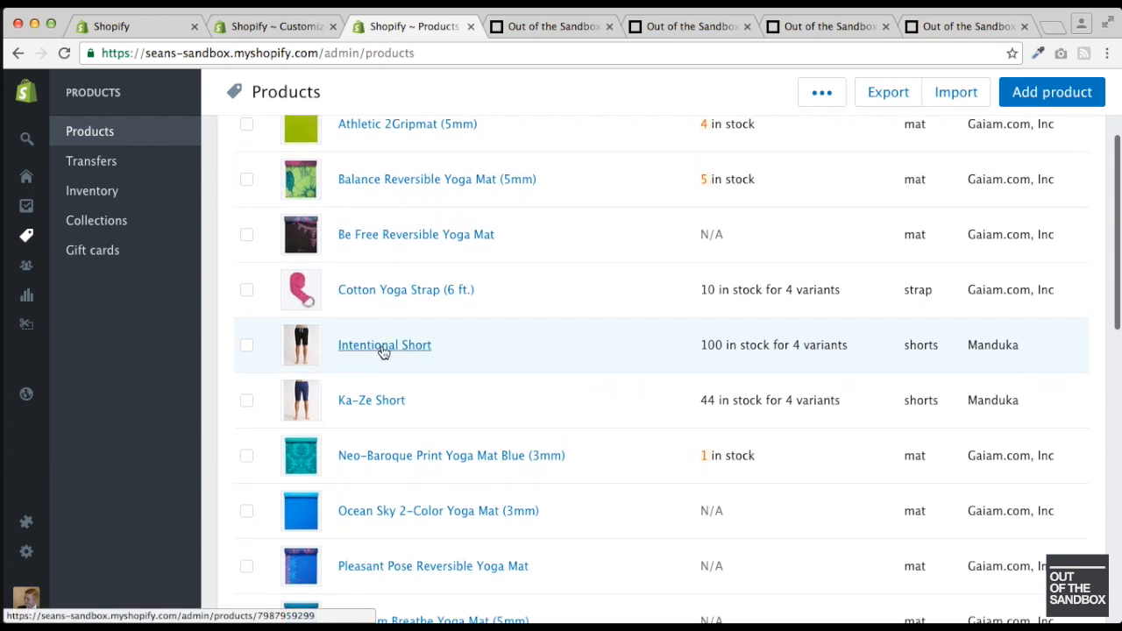
click(386, 347)
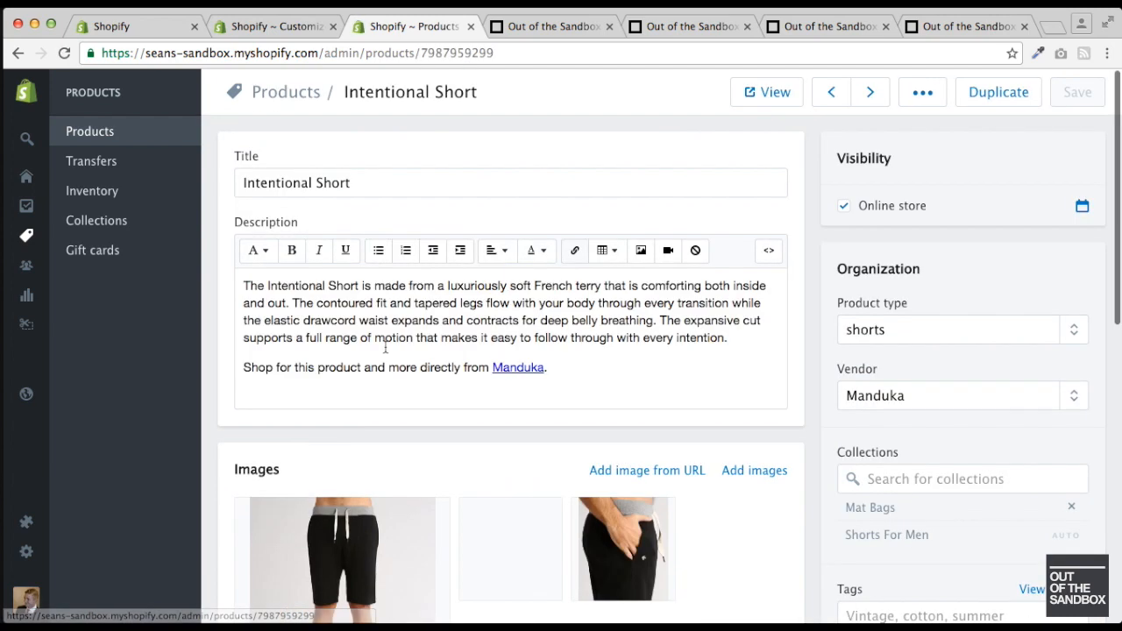
scroll(812, 168, down, 3)
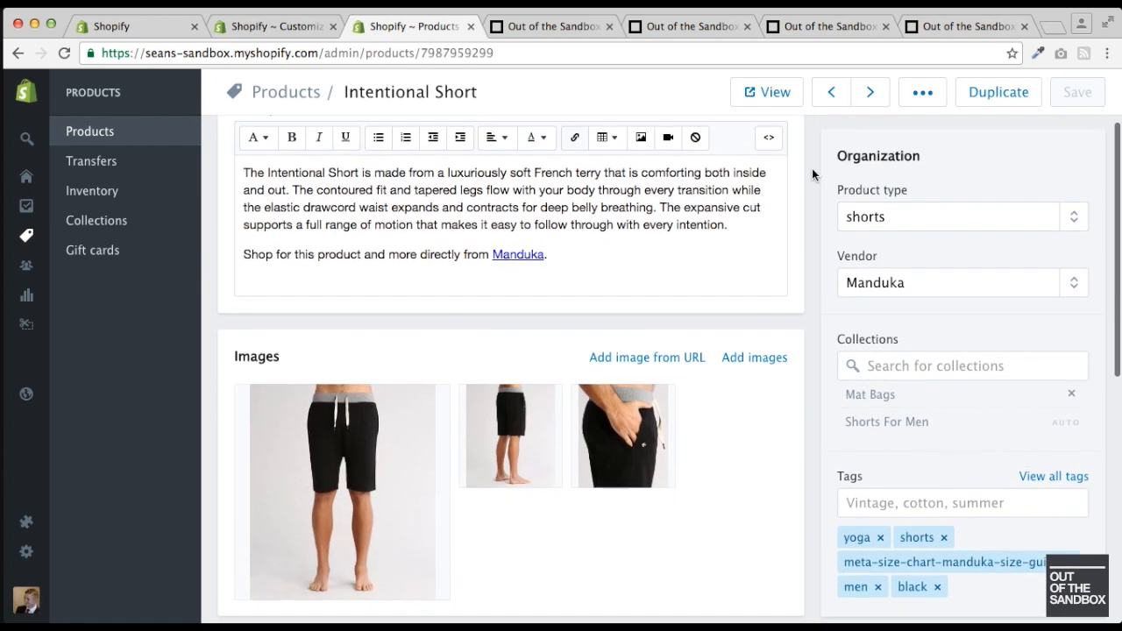
scroll(820, 315, down, 1)
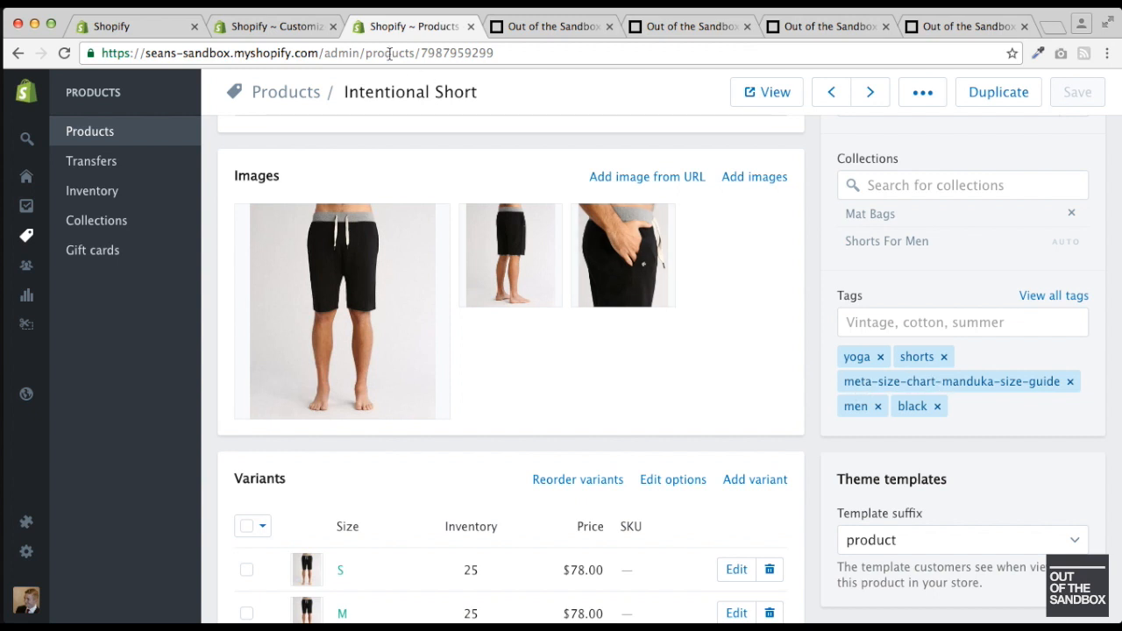
- Return to the theme editor and look over The Now Short's product page in the preview
click(272, 26)
scroll(308, 254, down, 1)
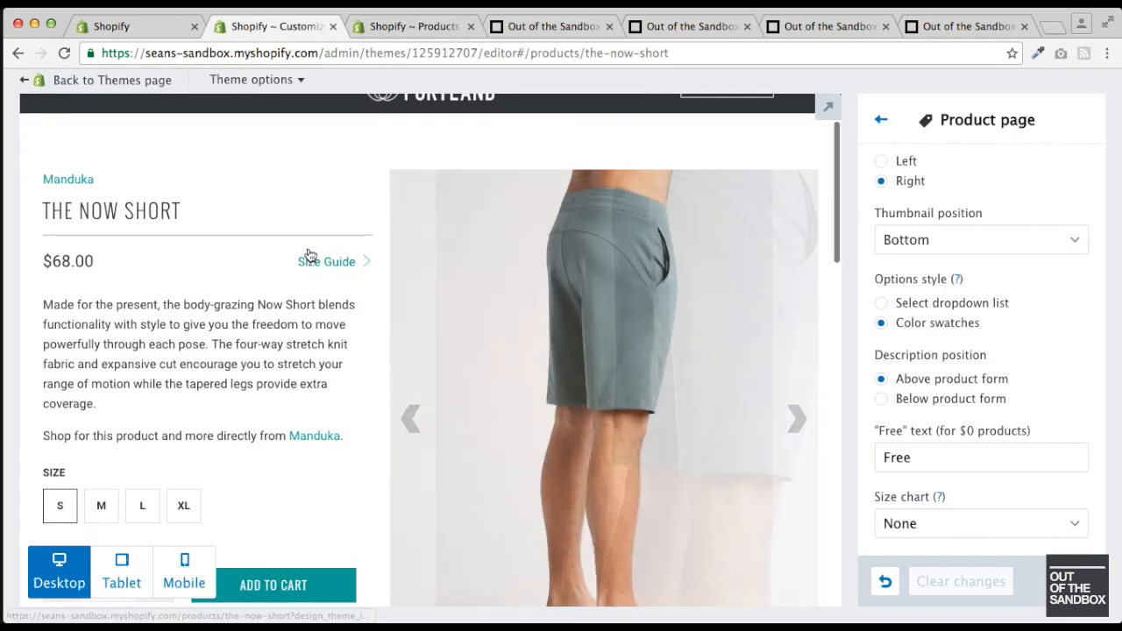
scroll(298, 270, down, 2)
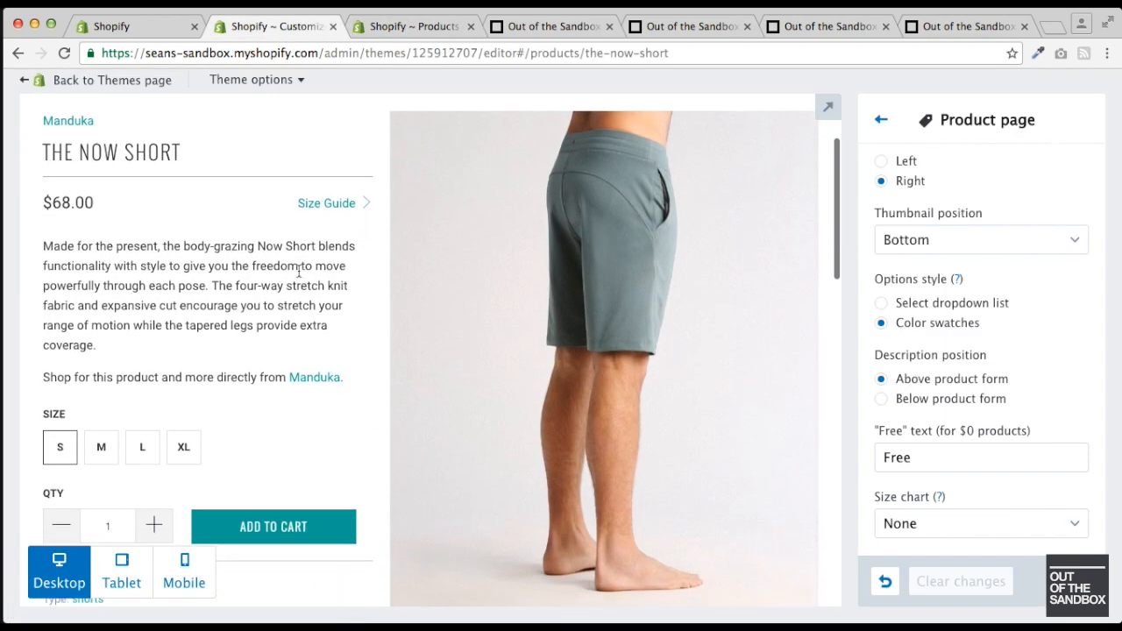
scroll(298, 269, down, 1)
scroll(300, 270, down, 1)
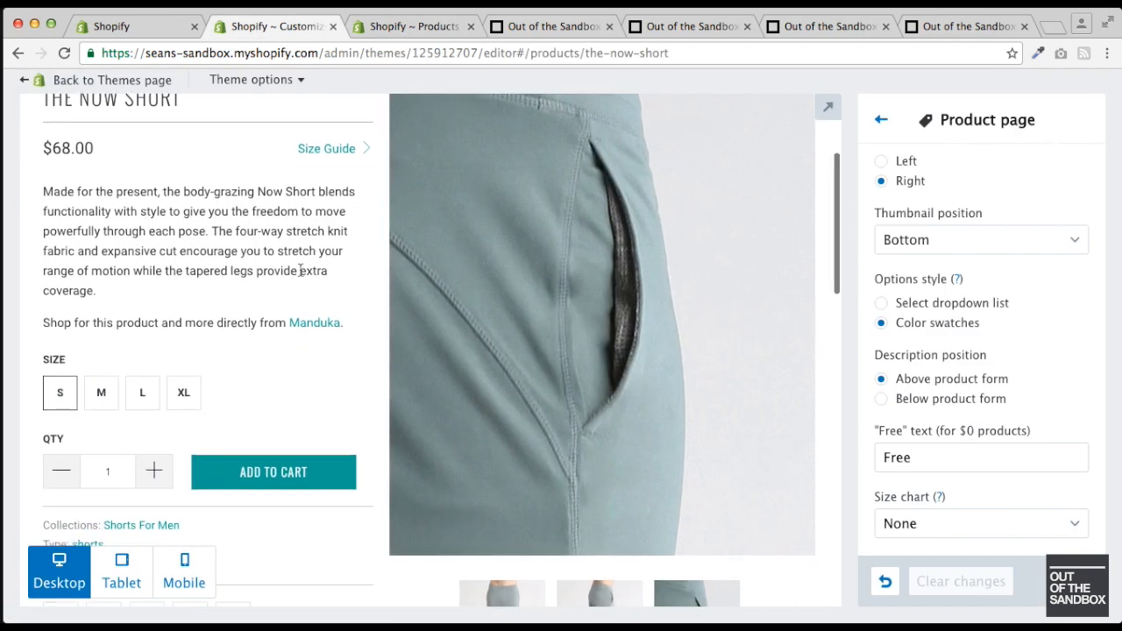
scroll(300, 270, down, 3)
scroll(299, 272, up, 6)
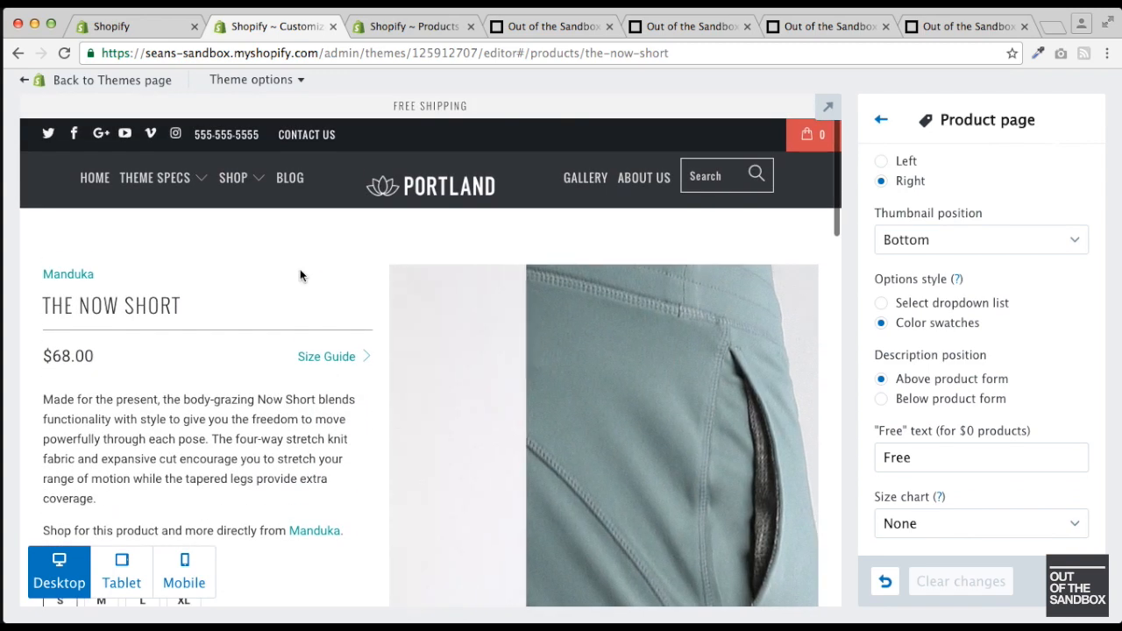
- Open the shop's Mat product, Balance Reversible Yoga Mat (5mm), in the preview and locate its description tabs
mouse_move(236, 182)
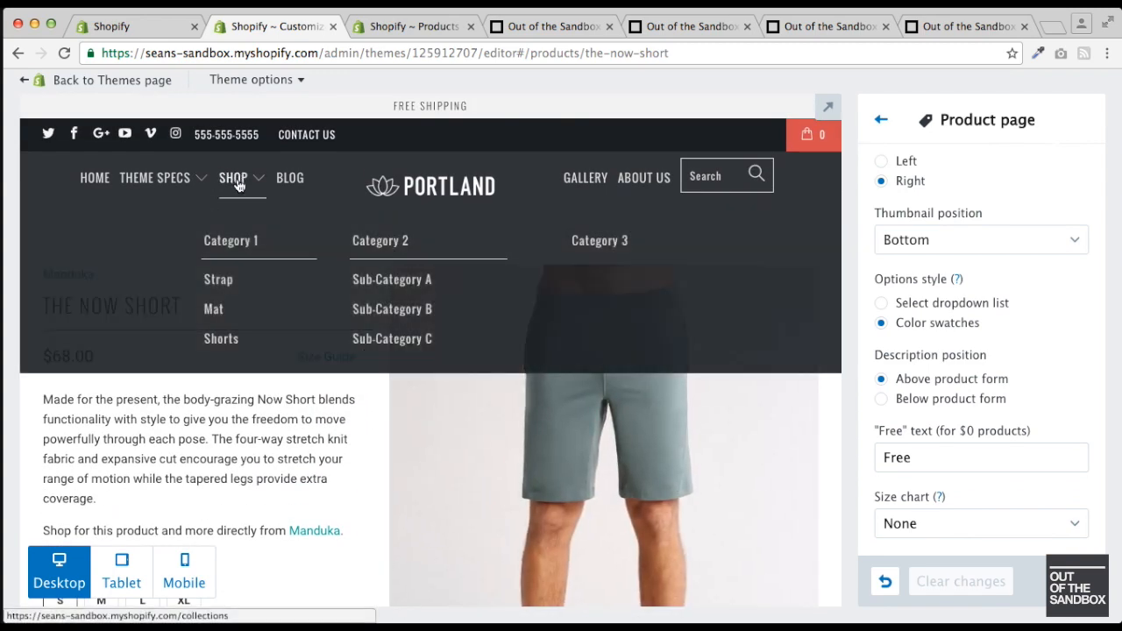
click(224, 314)
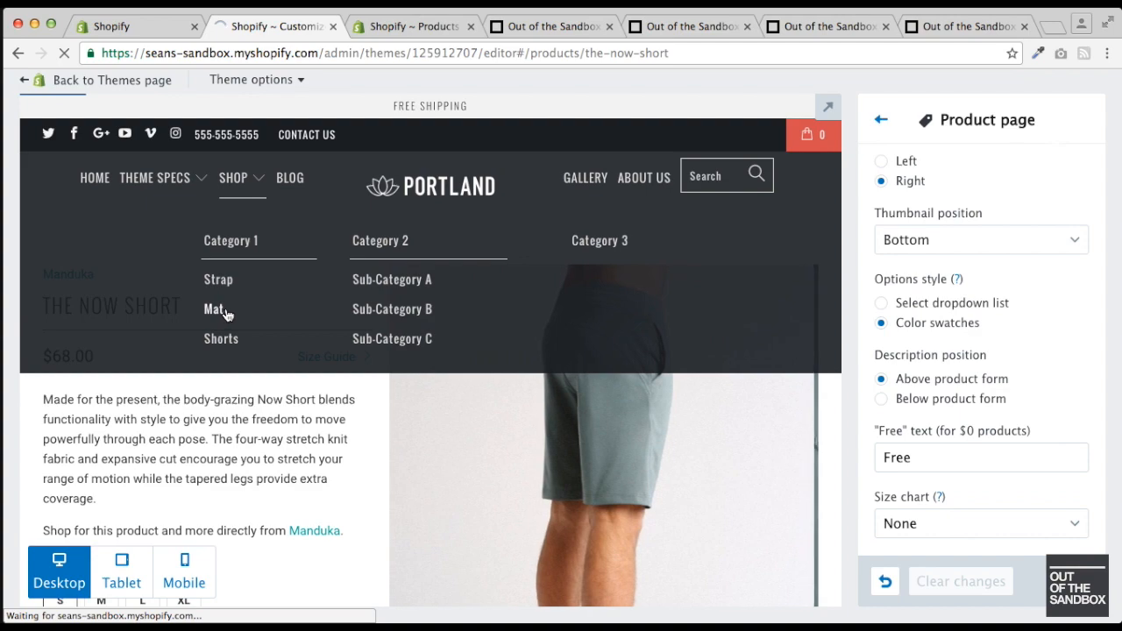
scroll(255, 284, down, 2)
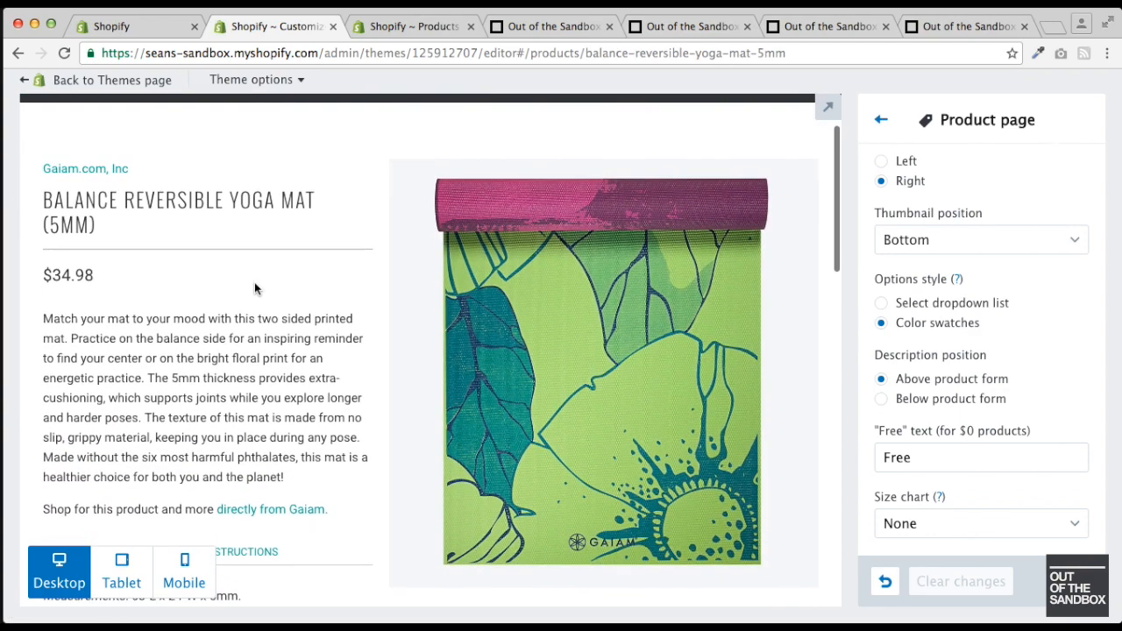
scroll(255, 287, down, 4)
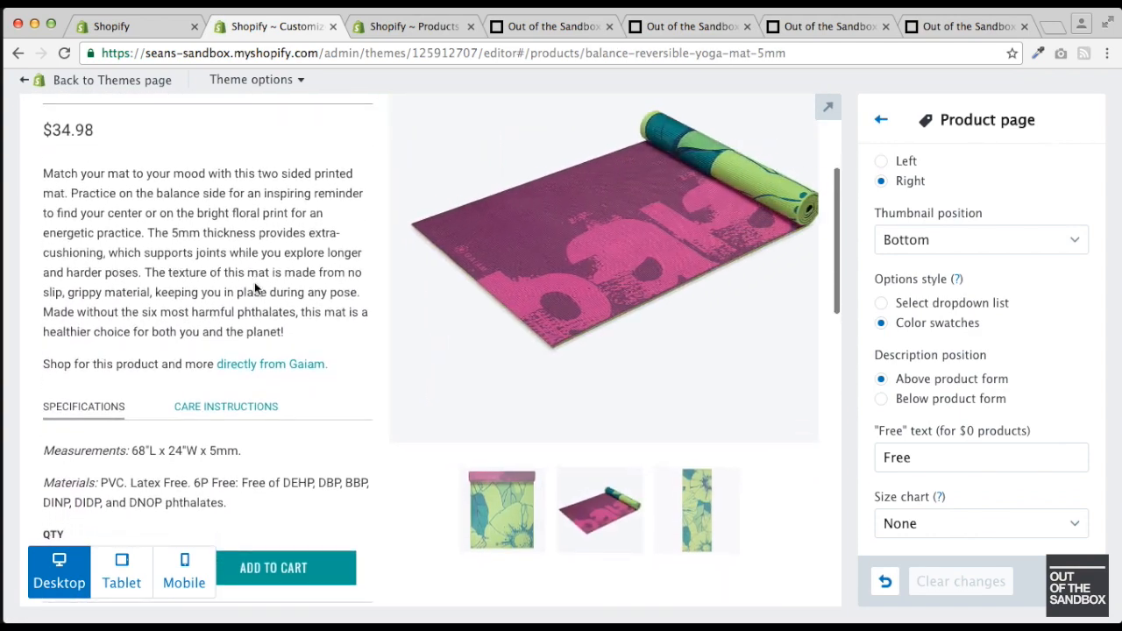
scroll(251, 289, down, 1)
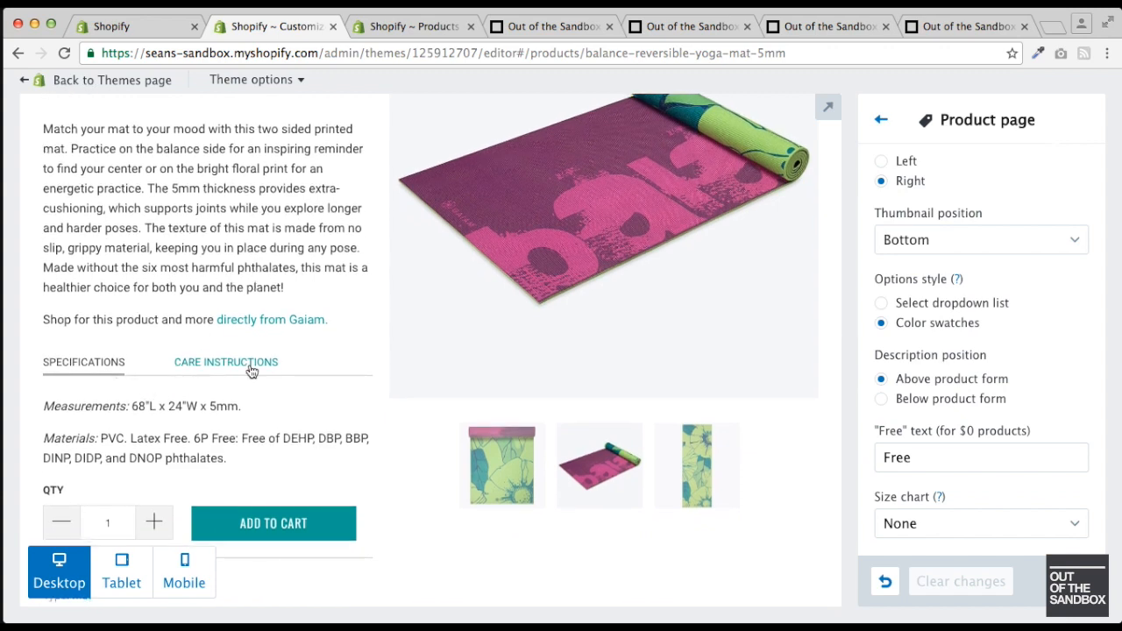
- Alternate between the mat's Care Instructions and Specifications content in the preview, ending on Specifications
click(258, 366)
click(107, 365)
click(219, 367)
click(93, 366)
click(192, 366)
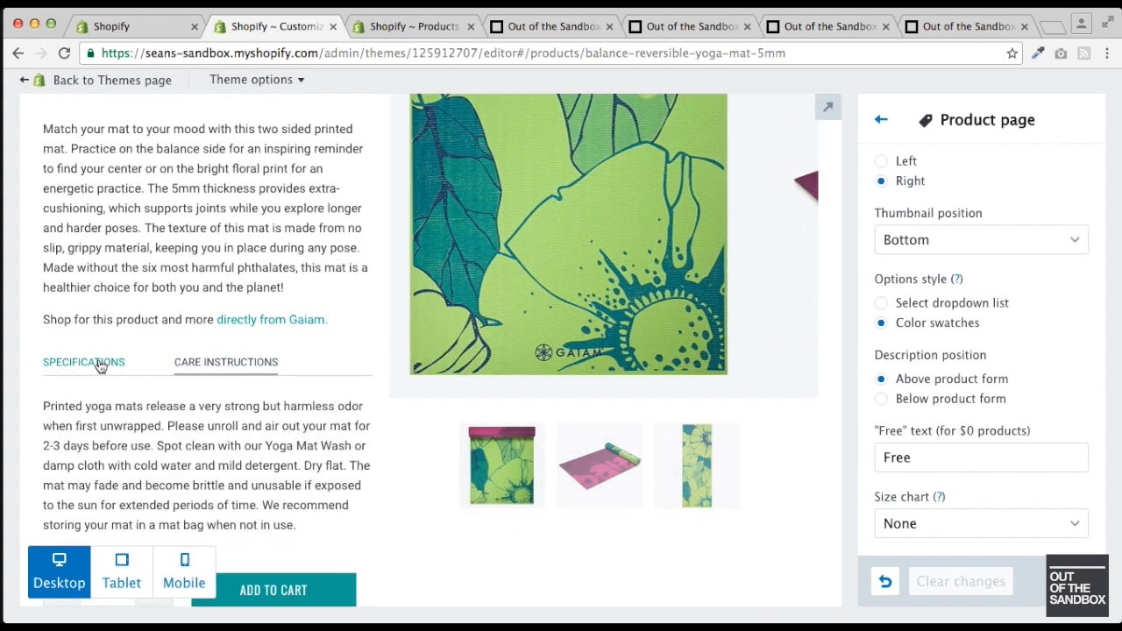
click(100, 366)
- Review the Adding Tabs support article with its sample code and open the linked live Tabs Editor
click(540, 28)
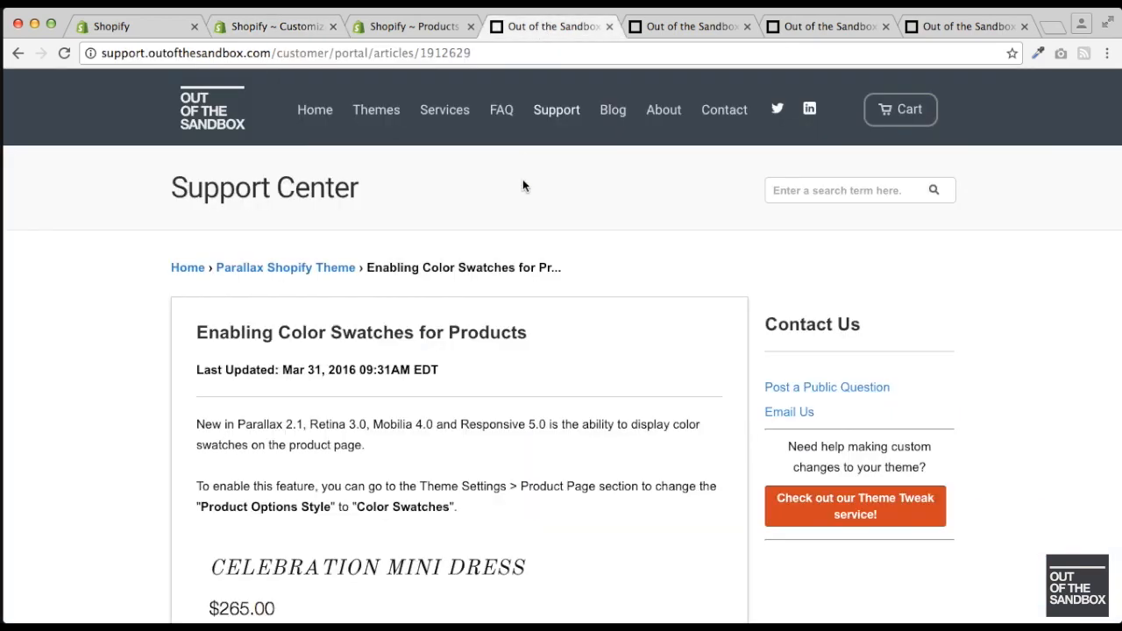
click(689, 27)
scroll(697, 228, down, 1)
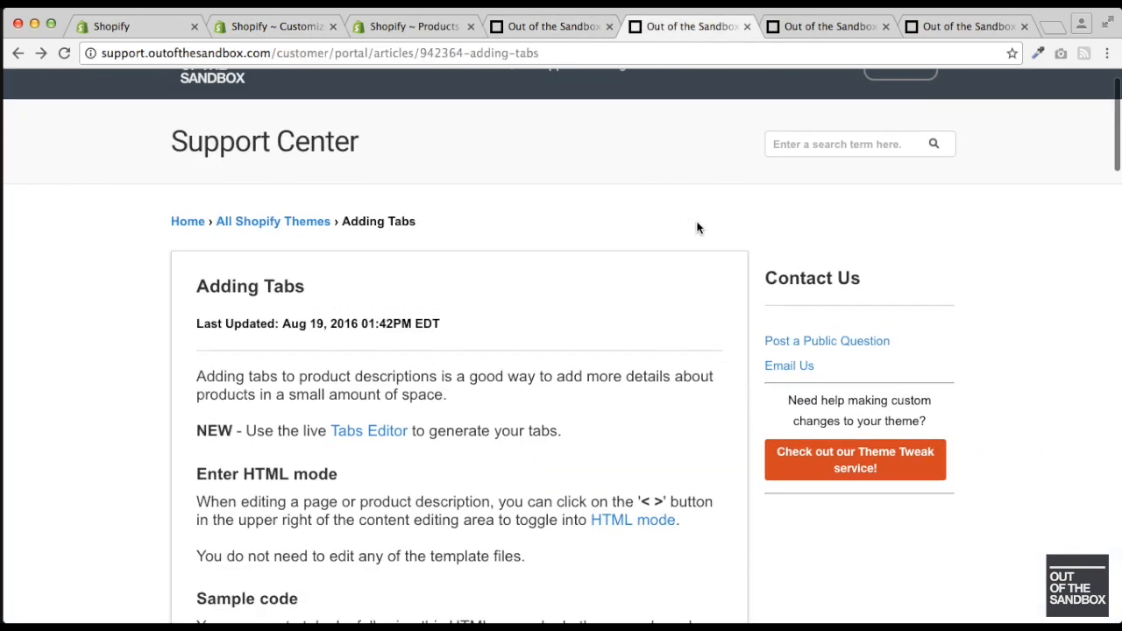
scroll(696, 228, down, 7)
scroll(696, 228, down, 2)
scroll(696, 228, up, 3)
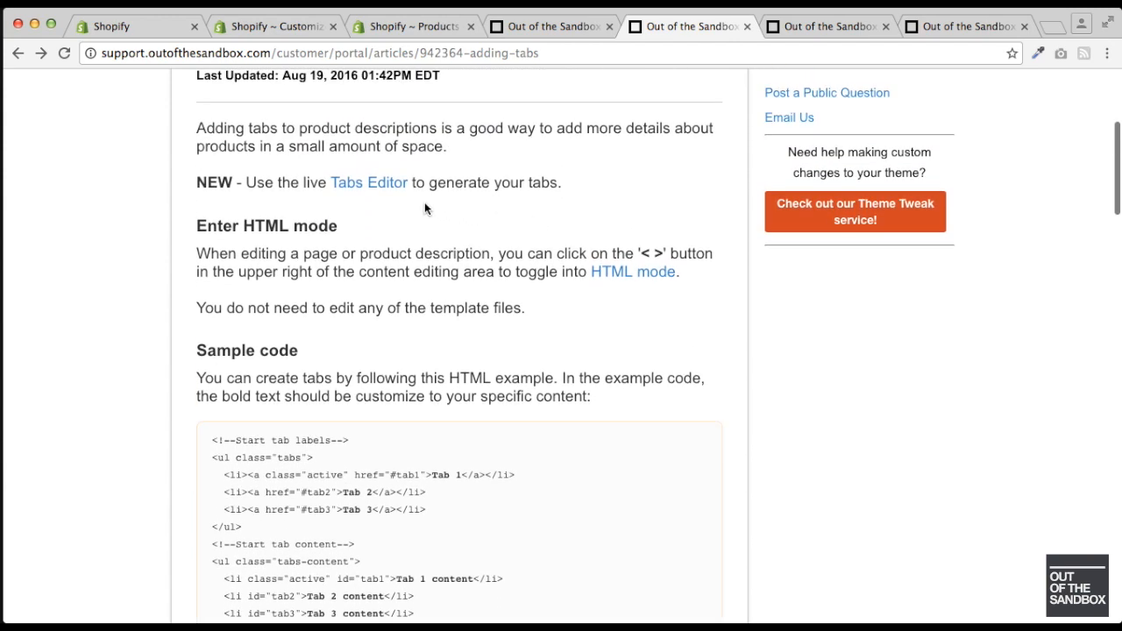
click(357, 186)
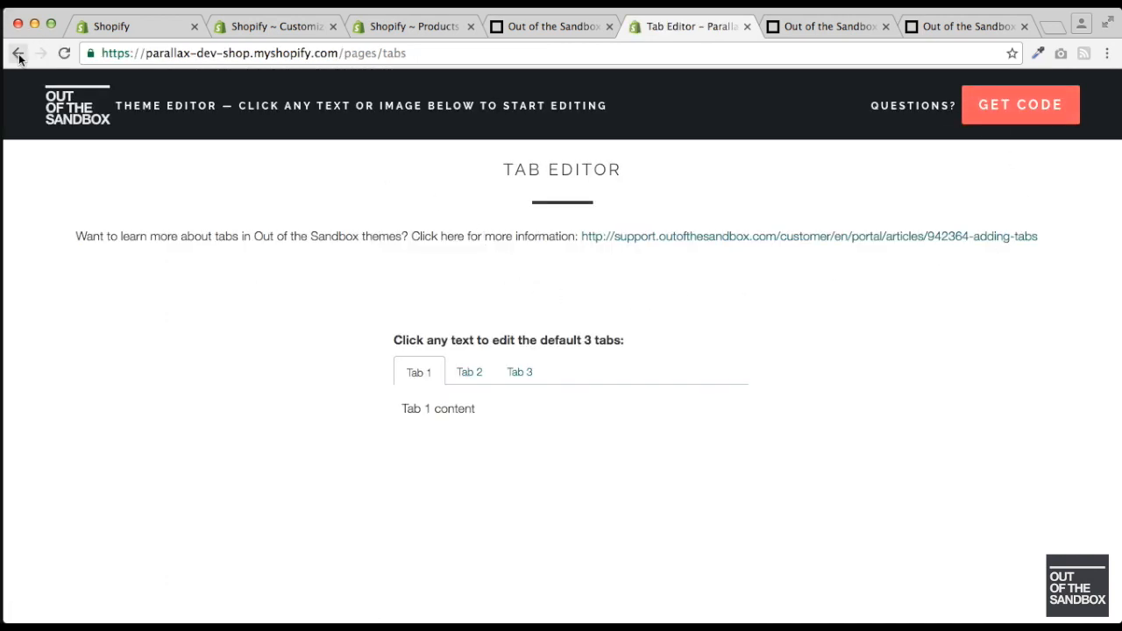
- Open the Balance Reversible Yoga Mat (5mm) product in the Shopify admin and look over its description
click(390, 26)
scroll(444, 275, up, 2)
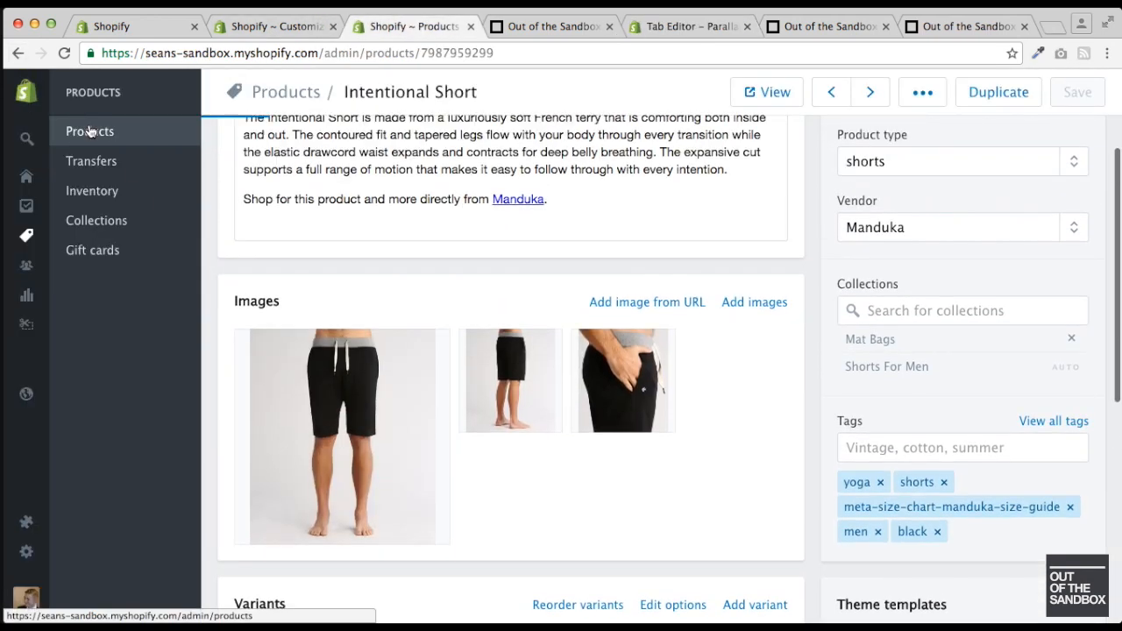
click(90, 131)
click(431, 363)
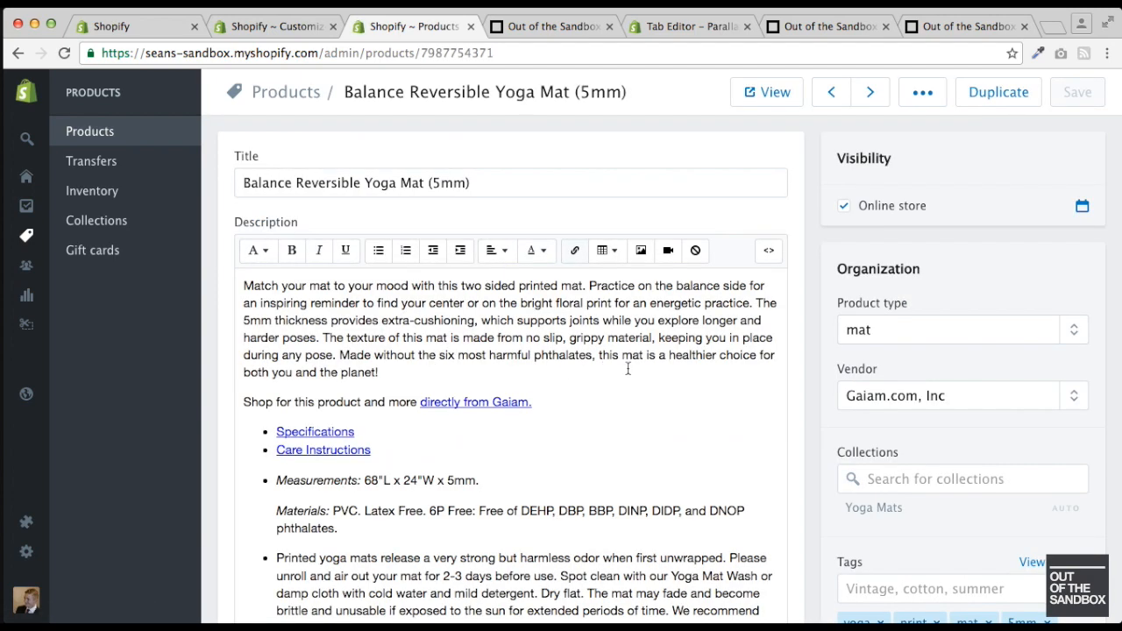
scroll(634, 369, down, 2)
scroll(636, 367, up, 2)
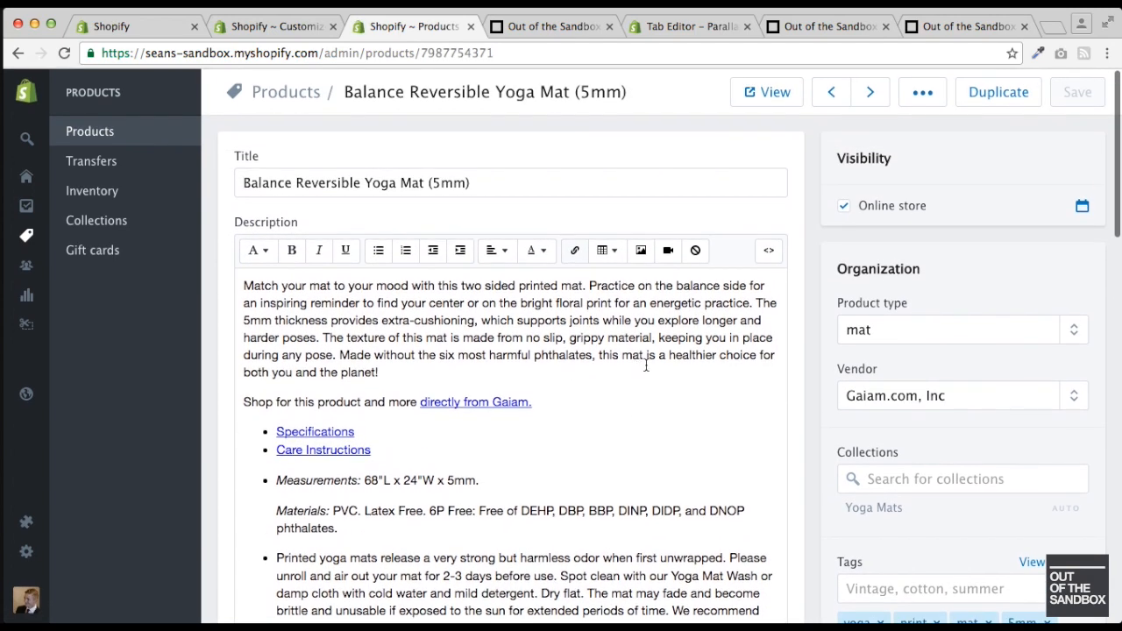
- Examine the tabs markup in the mat description's HTML source, highlighting that block, and return to the formatted view
click(768, 251)
scroll(592, 381, down, 1)
scroll(592, 381, down, 5)
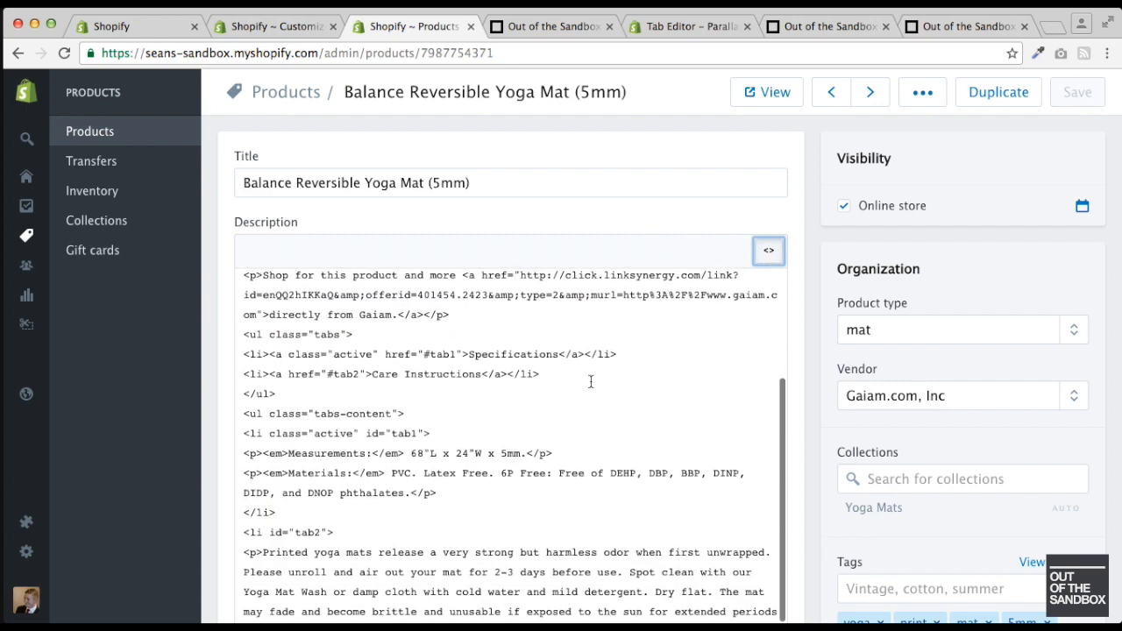
drag(239, 314, 495, 618)
drag(596, 618, 693, 613)
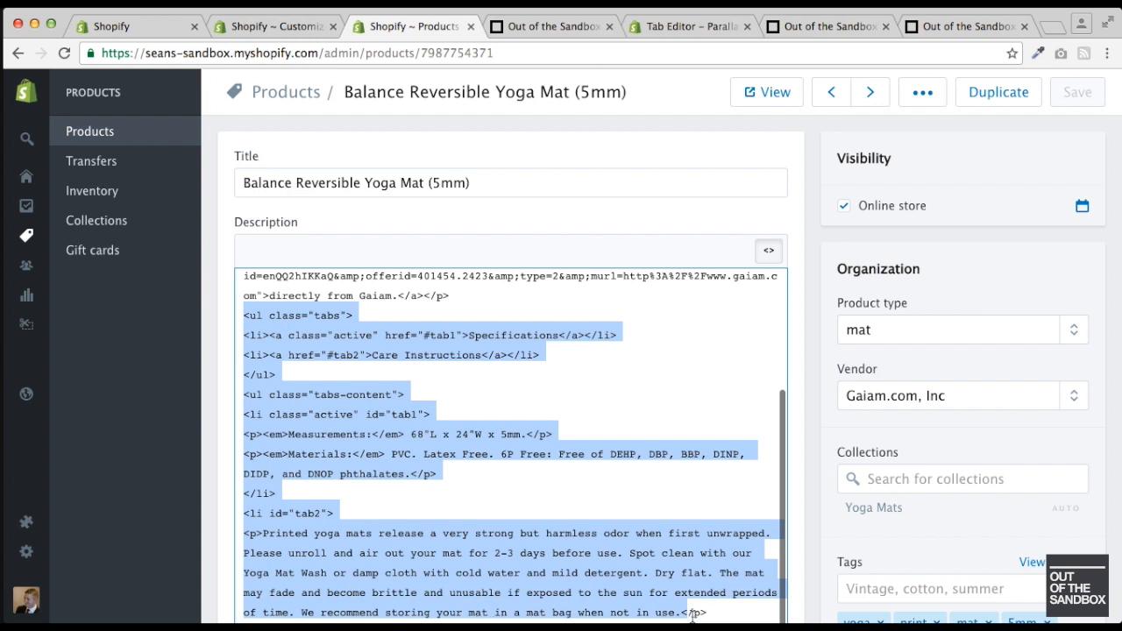
click(499, 493)
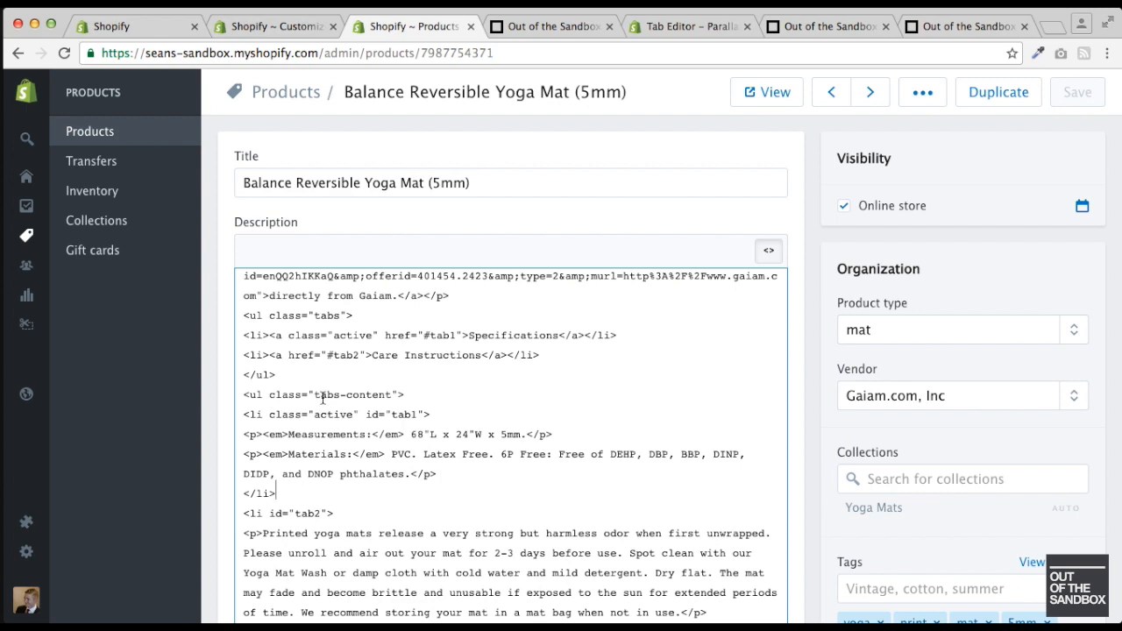
scroll(321, 379, down, 2)
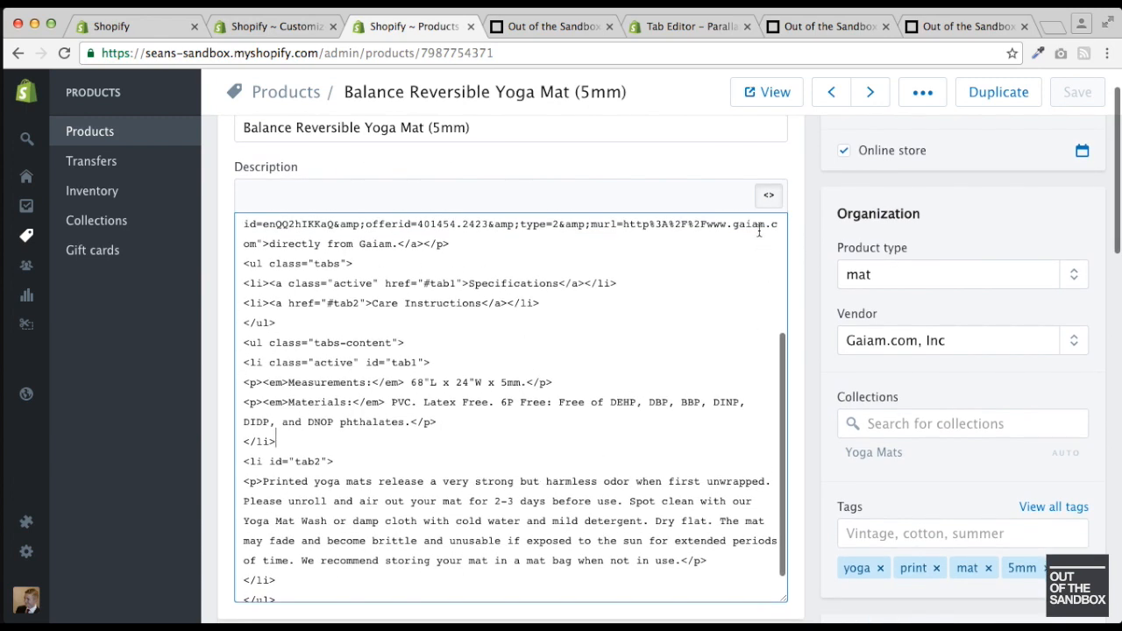
click(769, 197)
scroll(656, 361, up, 2)
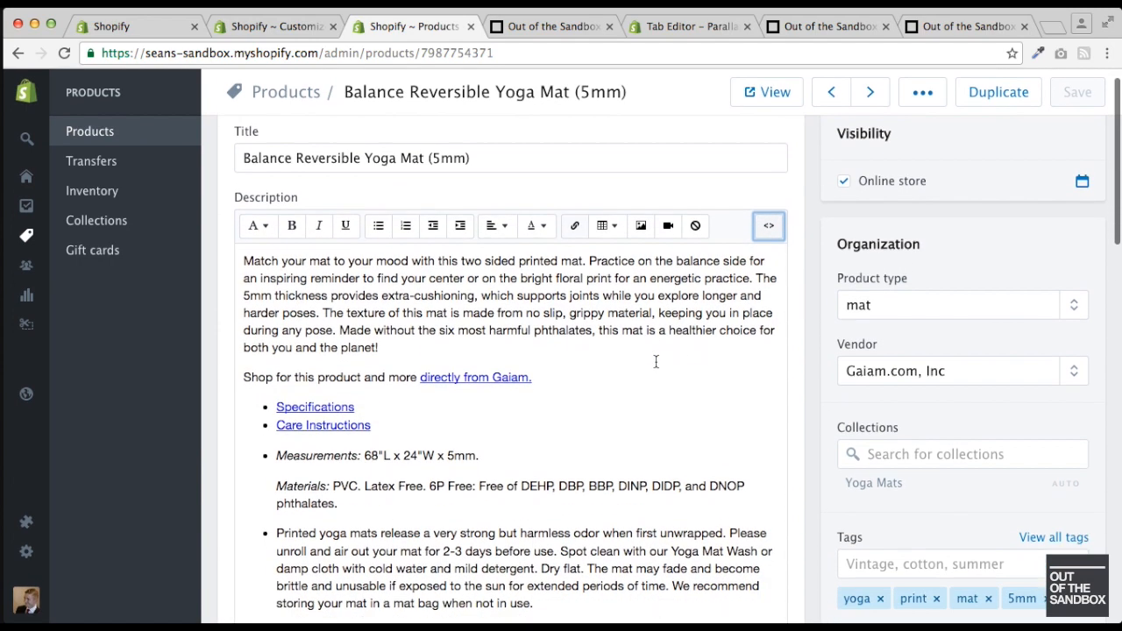
scroll(655, 361, down, 1)
- Recheck the mat's Specifications and Care Instructions tabs in the theme editor preview, ending on Care Instructions
click(272, 26)
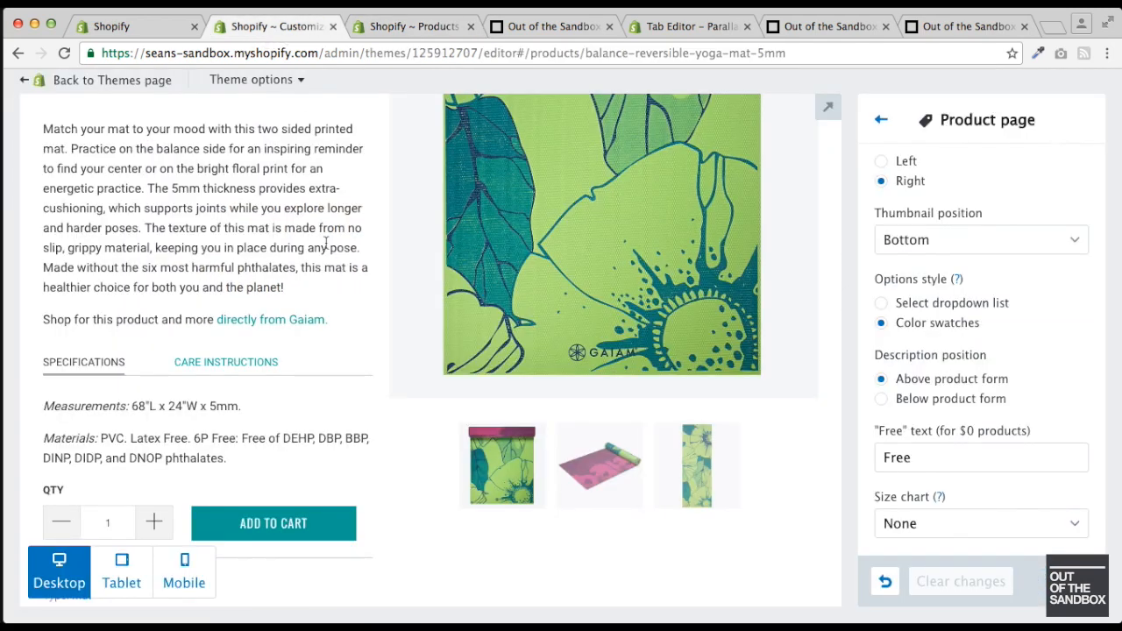
scroll(250, 324, down, 1)
click(244, 328)
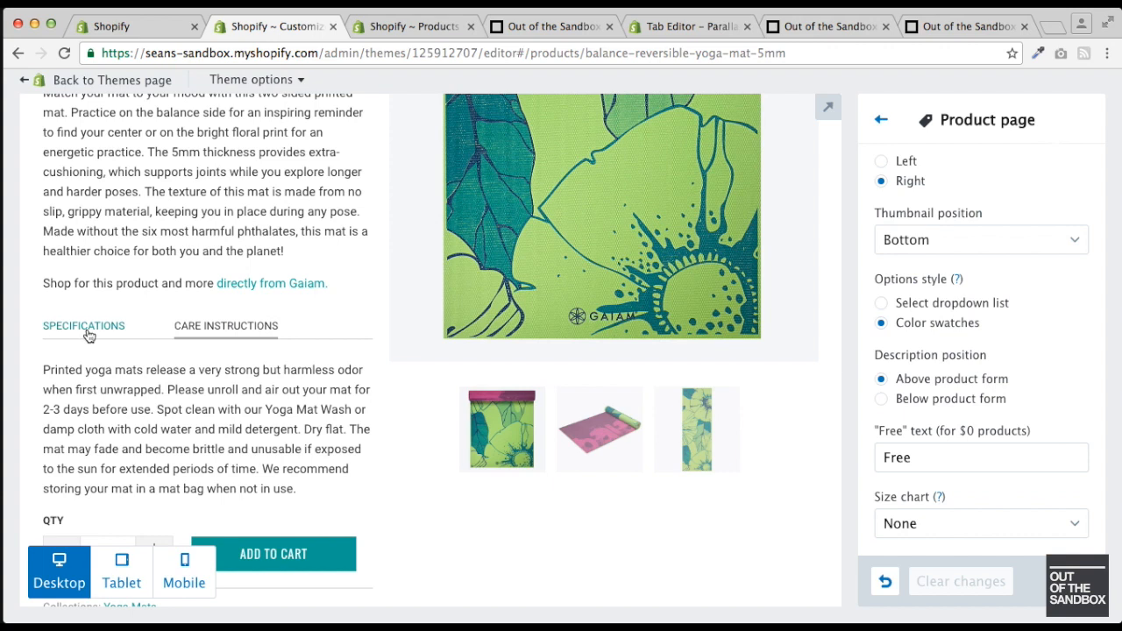
click(85, 331)
click(230, 328)
click(72, 328)
click(219, 329)
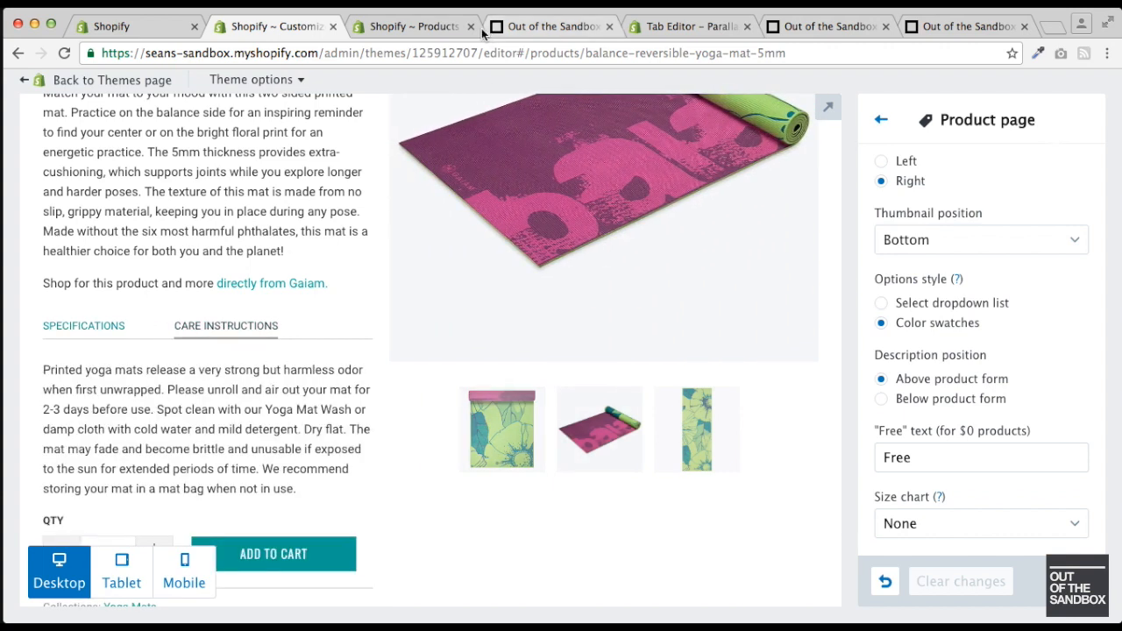
- In the mat description's HTML, insert a <!-- split --> line between the "directly from Gaiam." paragraph and the tabs list
click(416, 32)
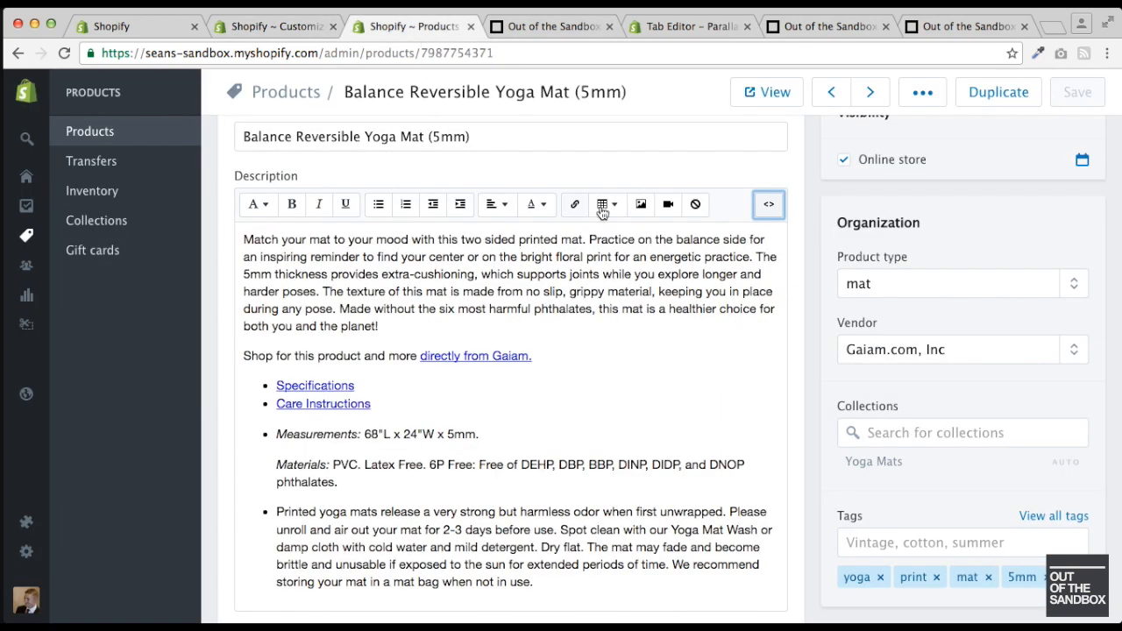
click(774, 212)
scroll(594, 318, down, 1)
scroll(427, 336, up, 2)
click(496, 272)
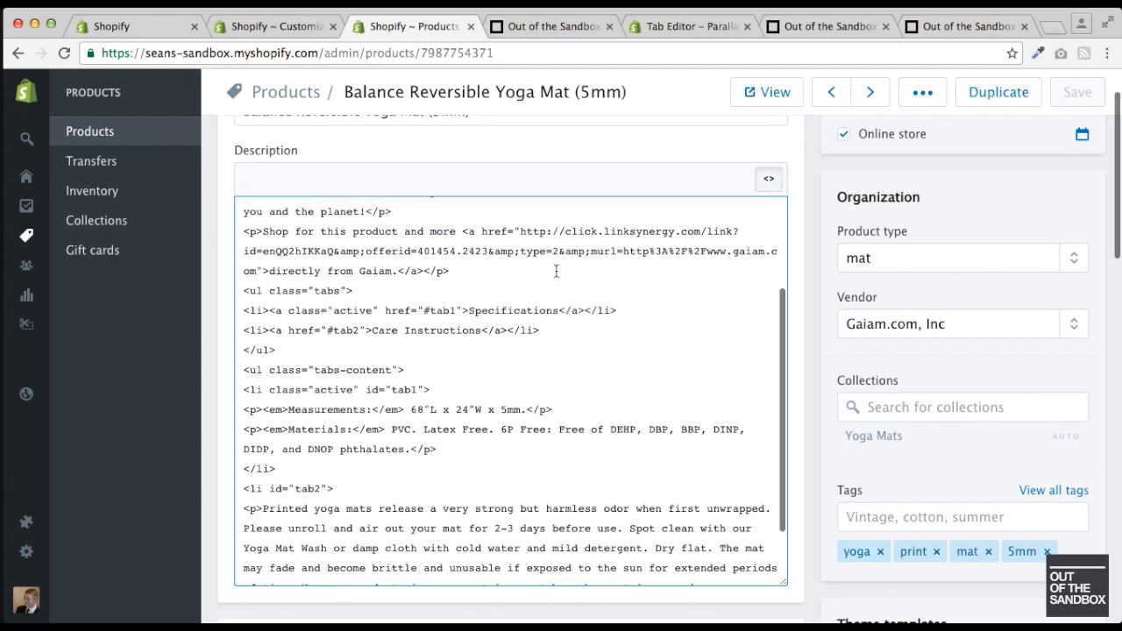
key(Return)
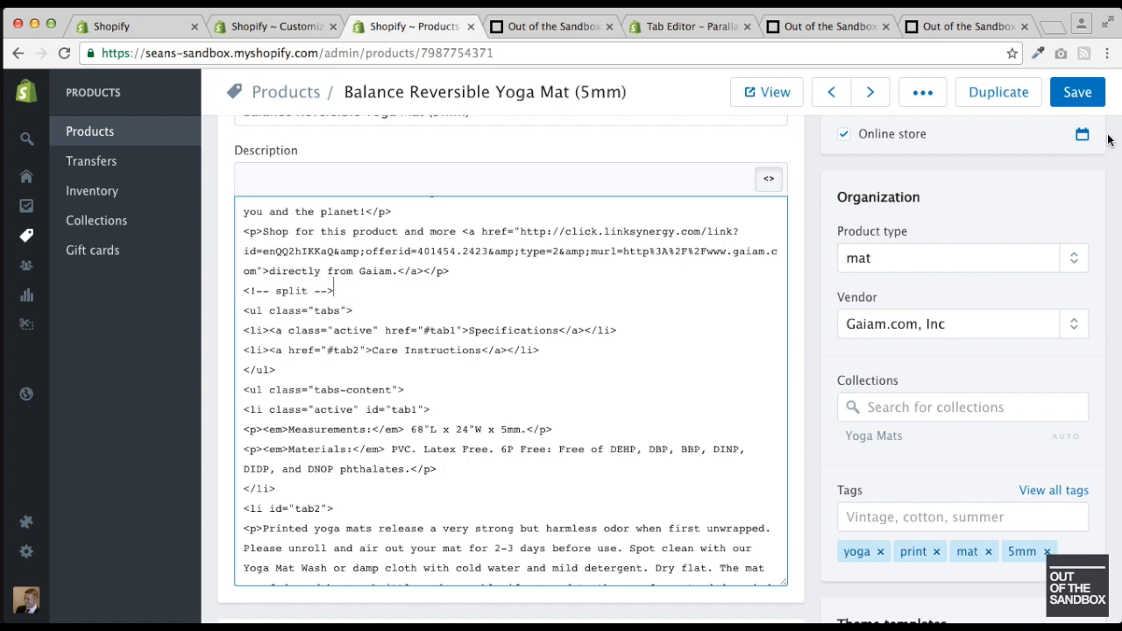
- Save the yoga mat product and reload its page in the theme editor preview
click(1077, 92)
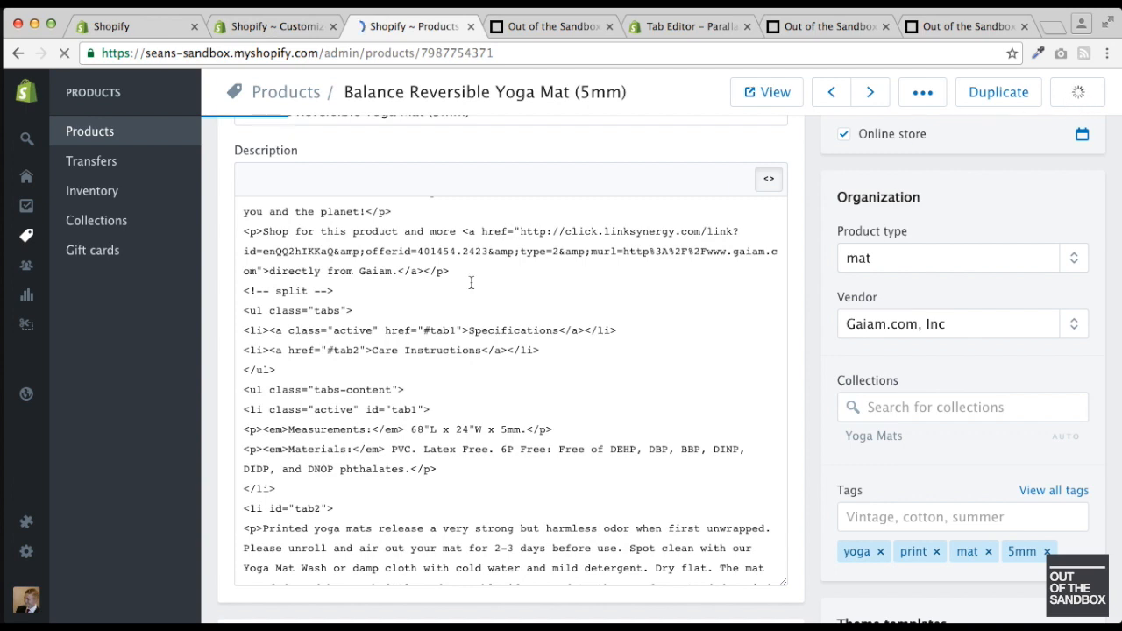
click(309, 33)
click(64, 54)
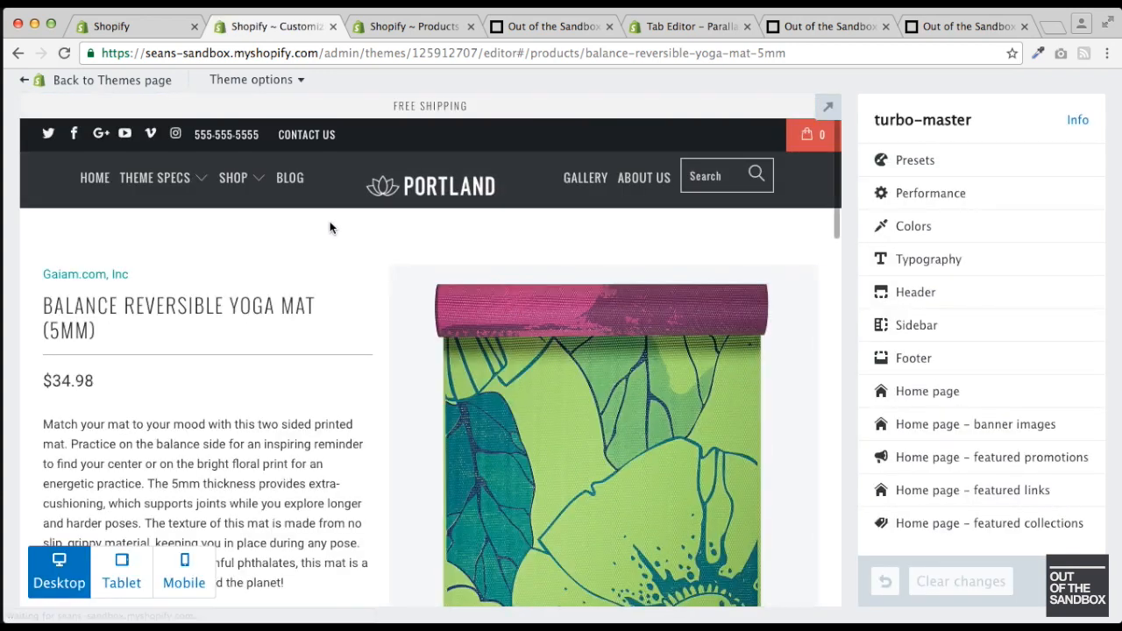
- Examine the split description on the mat's page, switching between the Specifications and Care Instructions tabs below the share icons
scroll(329, 228, down, 5)
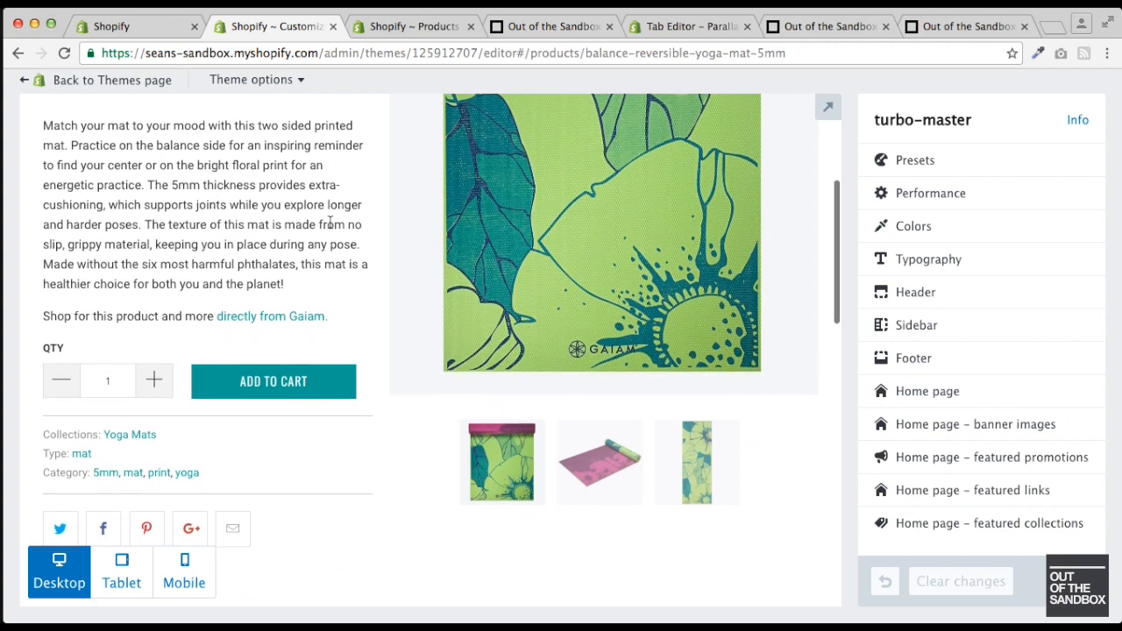
scroll(329, 228, down, 2)
scroll(330, 226, down, 4)
click(230, 284)
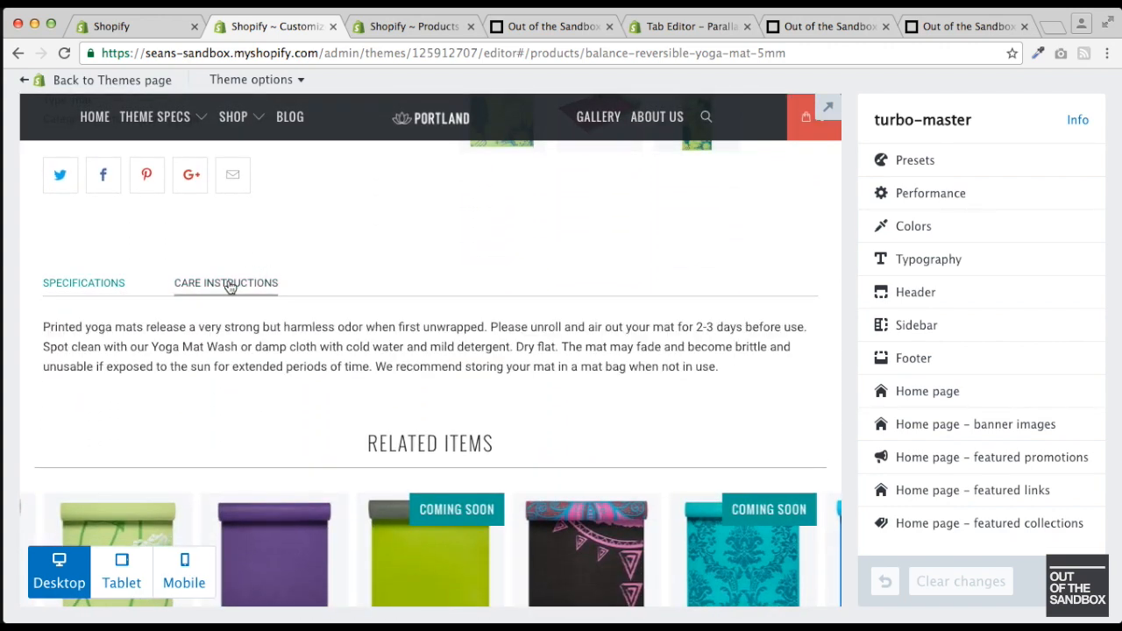
click(88, 283)
click(202, 283)
scroll(131, 281, down, 1)
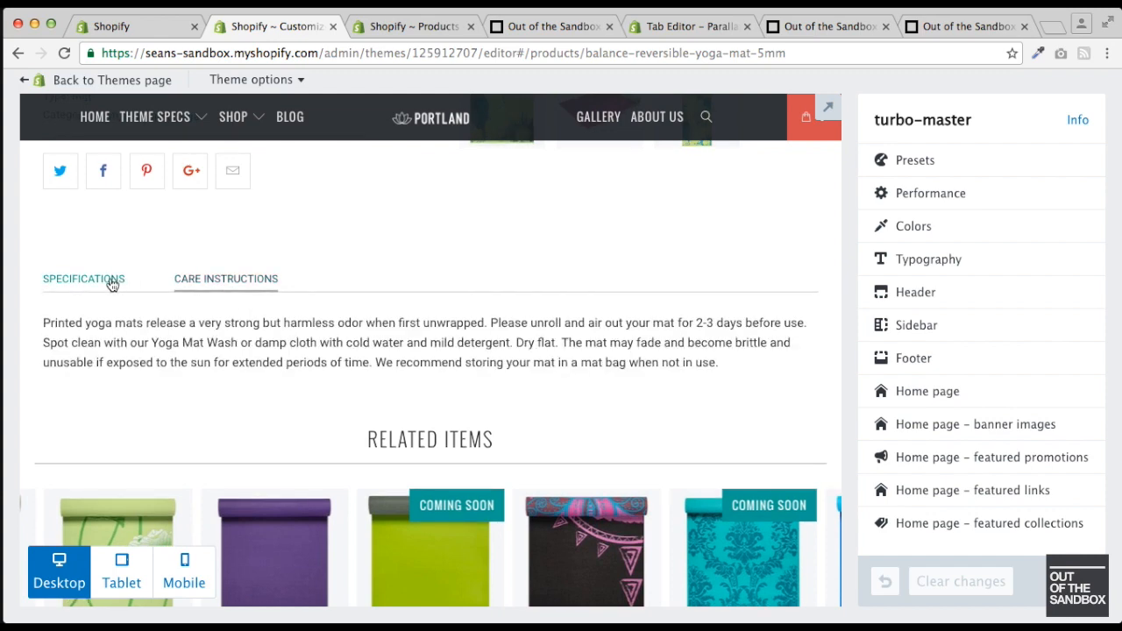
scroll(381, 280, up, 5)
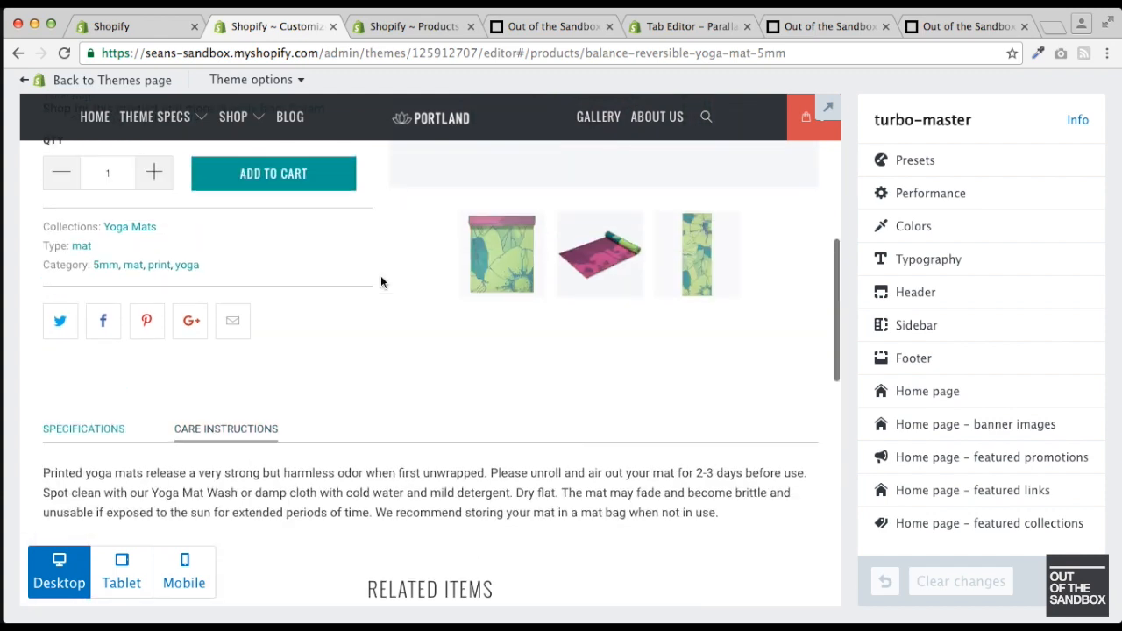
scroll(380, 280, down, 1)
scroll(380, 281, down, 4)
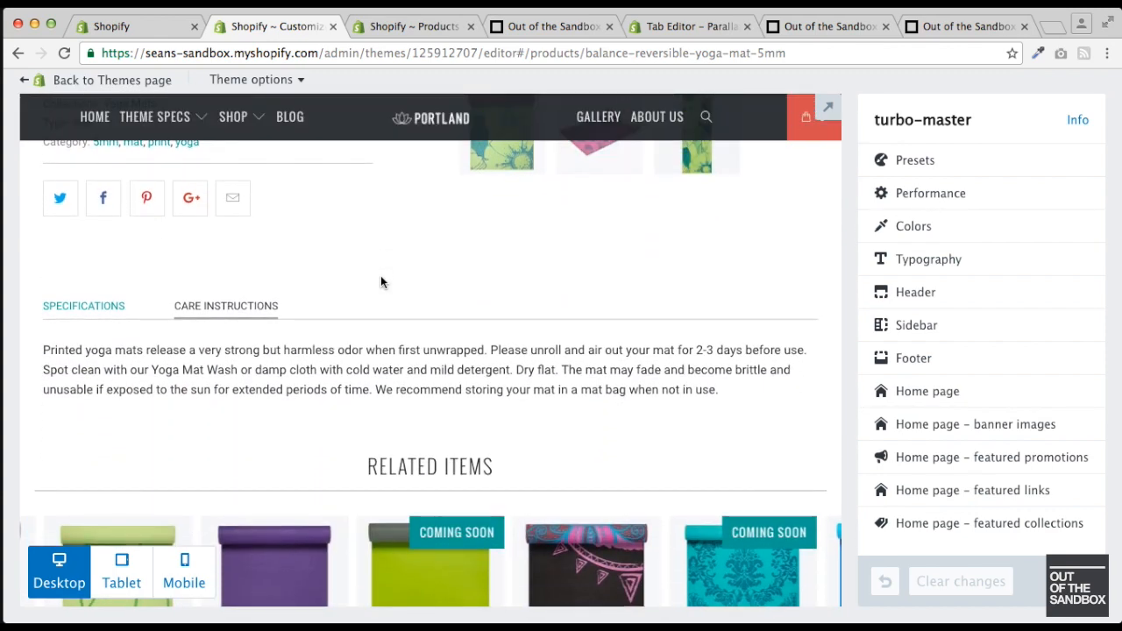
scroll(381, 281, up, 6)
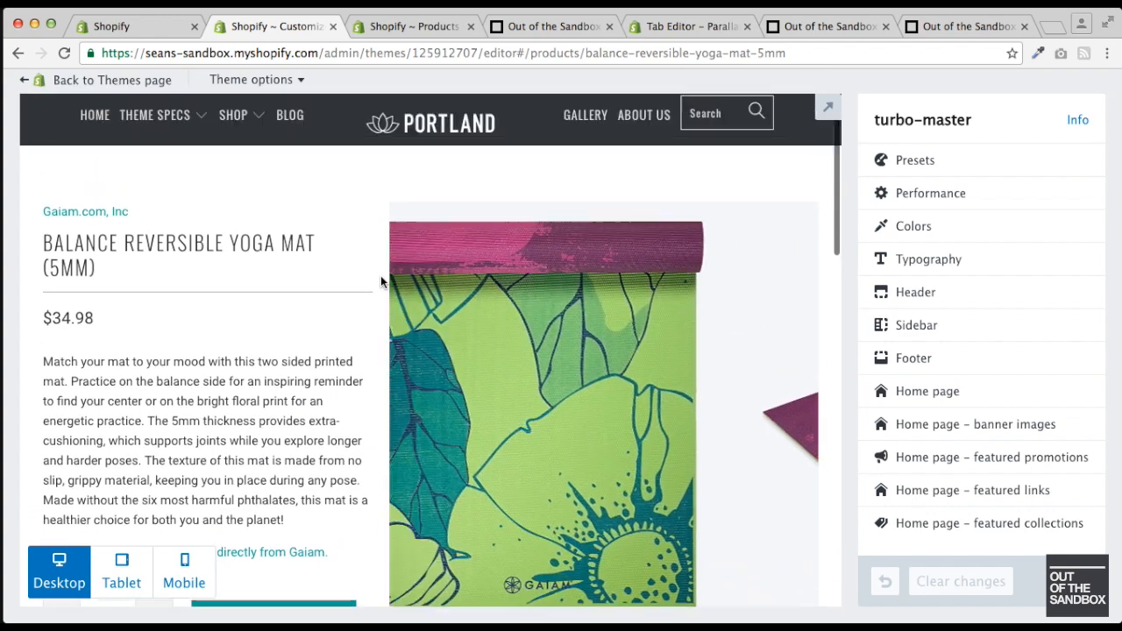
scroll(380, 275, up, 1)
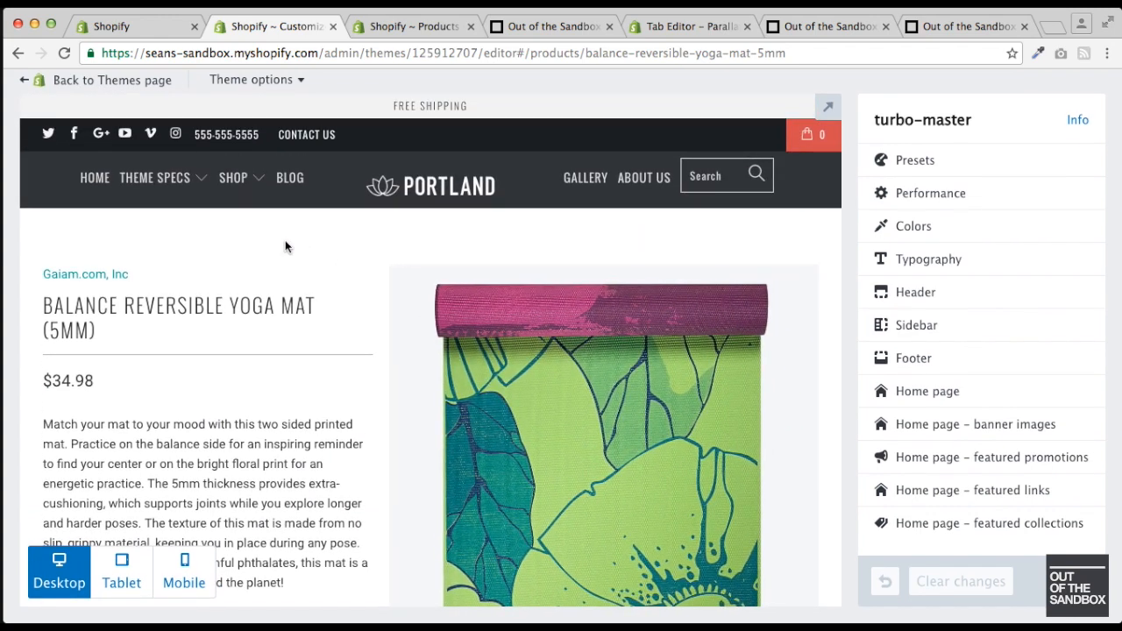
- Go through the store's home page to the Yoga Mats collection in the preview, and open the theme's Collection page settings
click(430, 187)
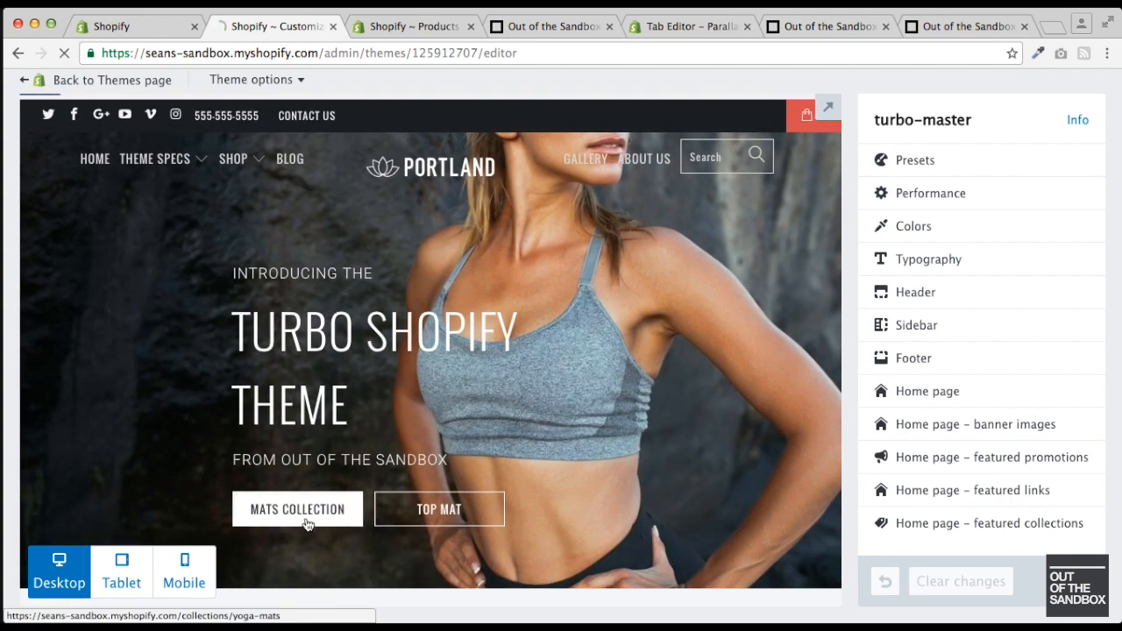
click(306, 523)
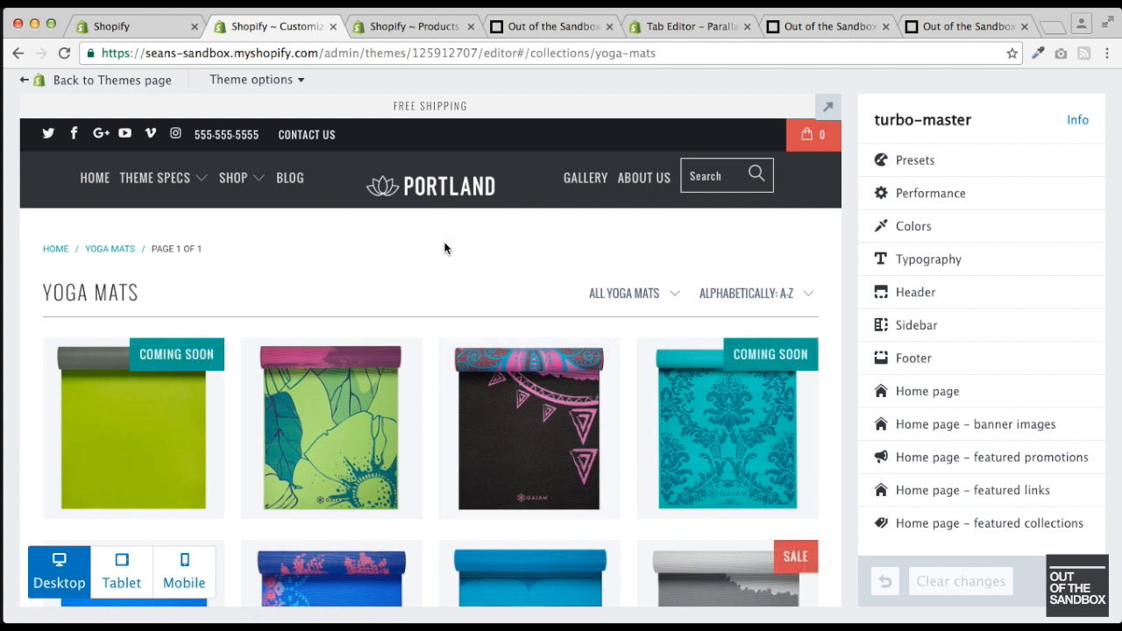
scroll(974, 198, down, 5)
scroll(973, 200, down, 6)
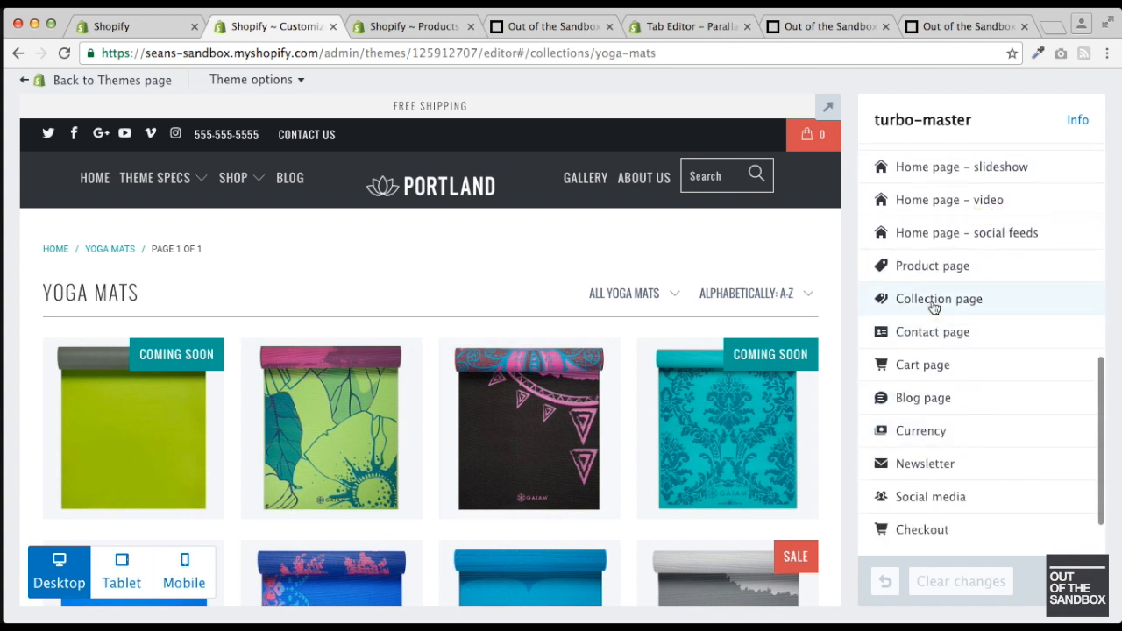
click(934, 304)
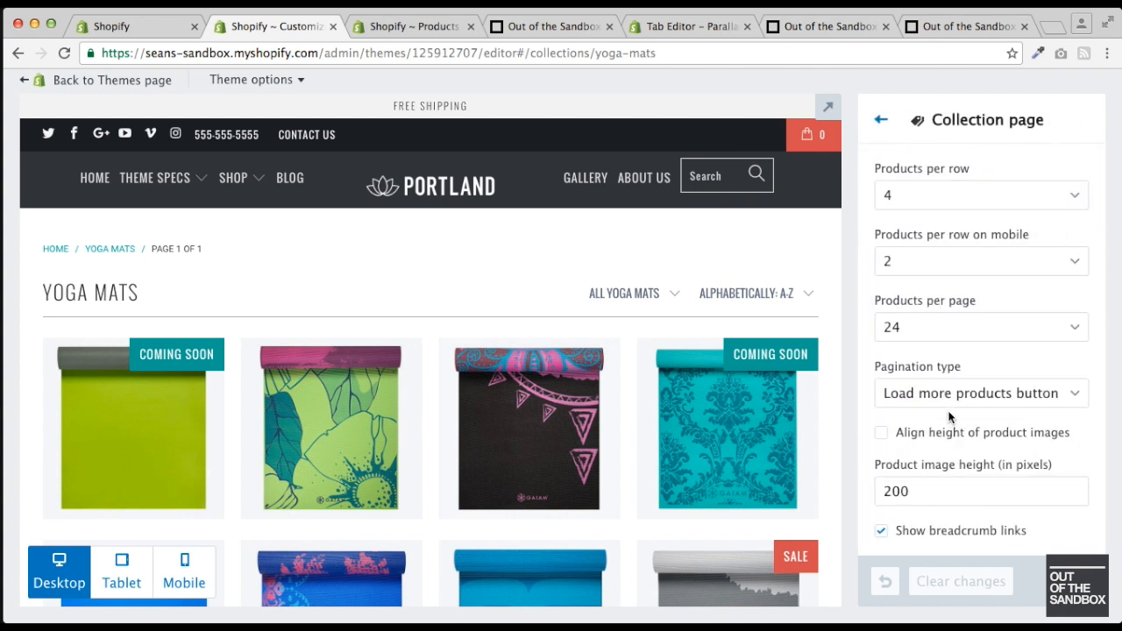
- Set the collection page's Products per row to 3 and check the grid in the preview
click(920, 197)
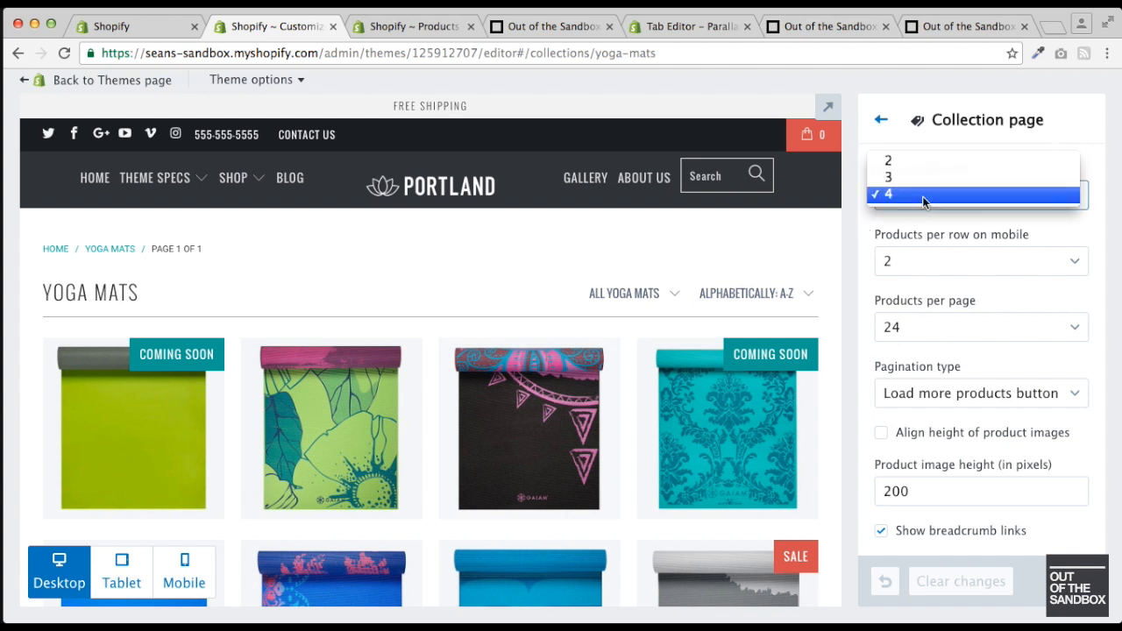
click(916, 179)
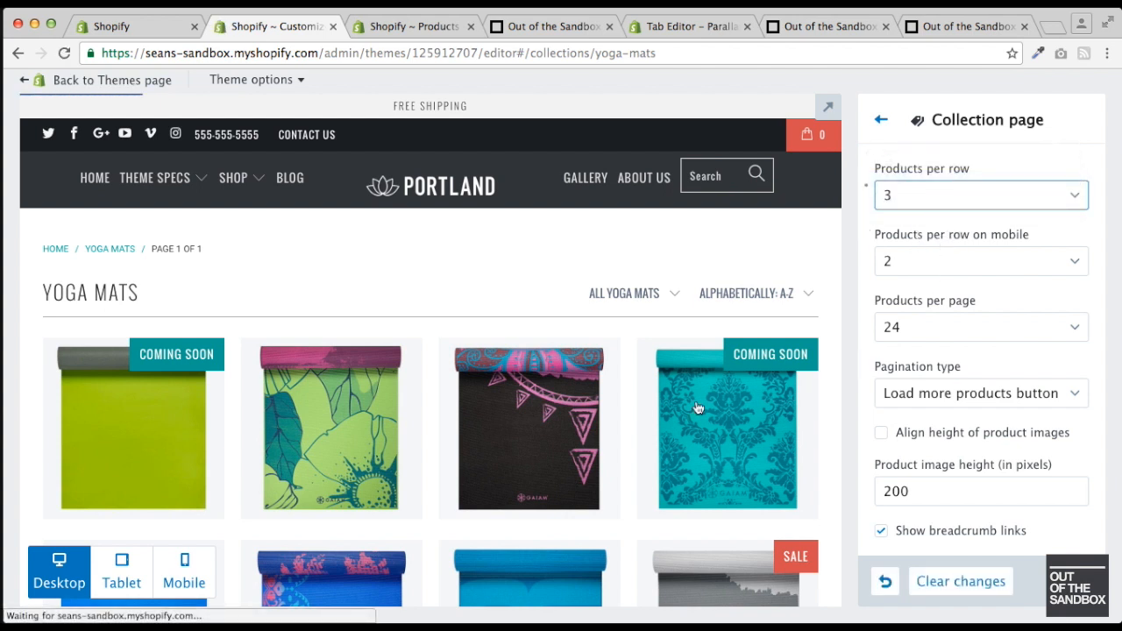
scroll(628, 298, down, 2)
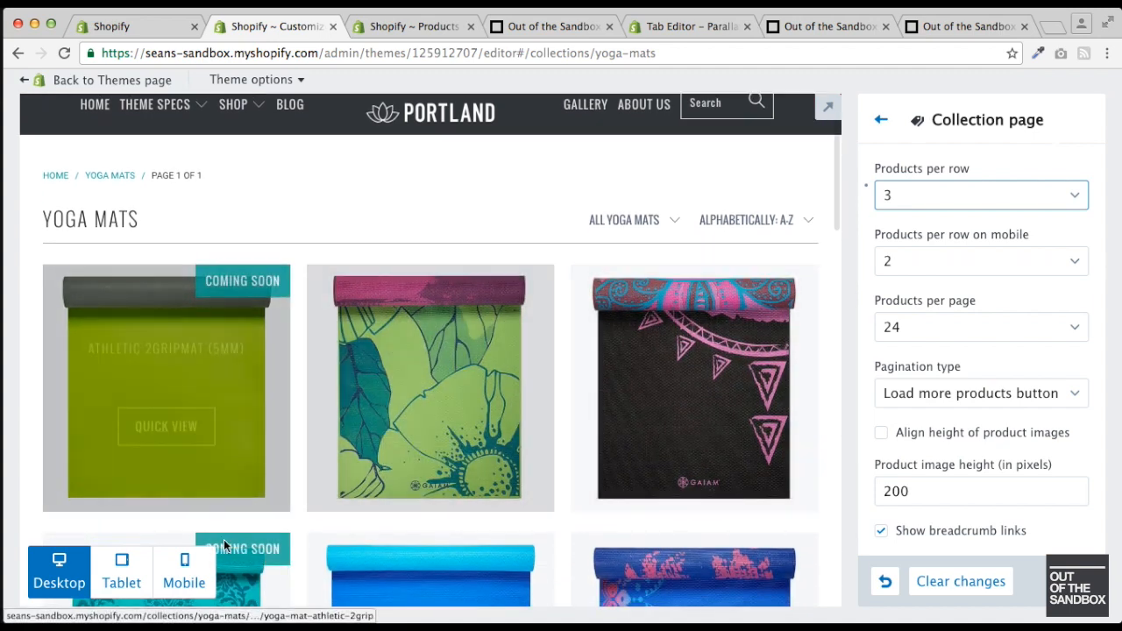
- Set Products per row on mobile to 1 while in the mobile preview, and return to the desktop preview
click(184, 578)
click(964, 261)
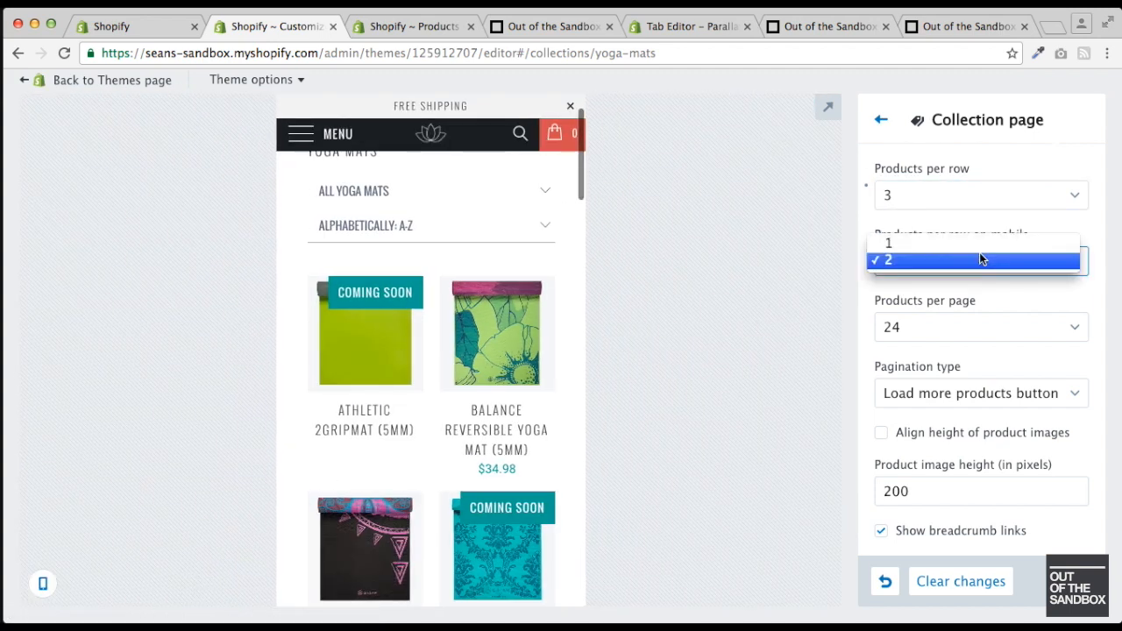
click(925, 245)
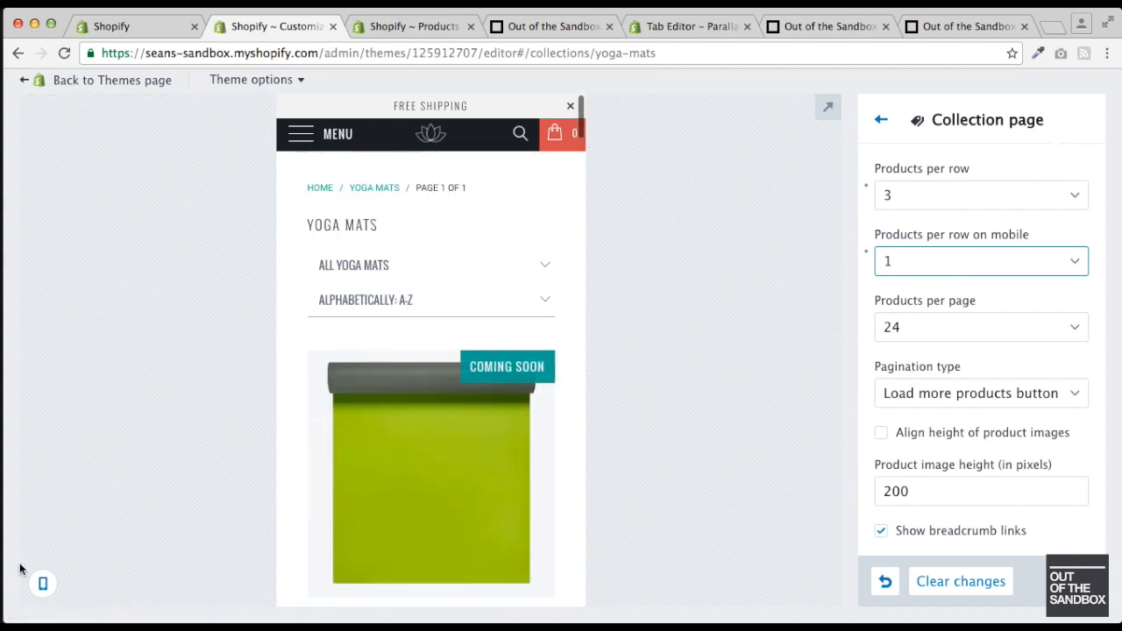
click(53, 581)
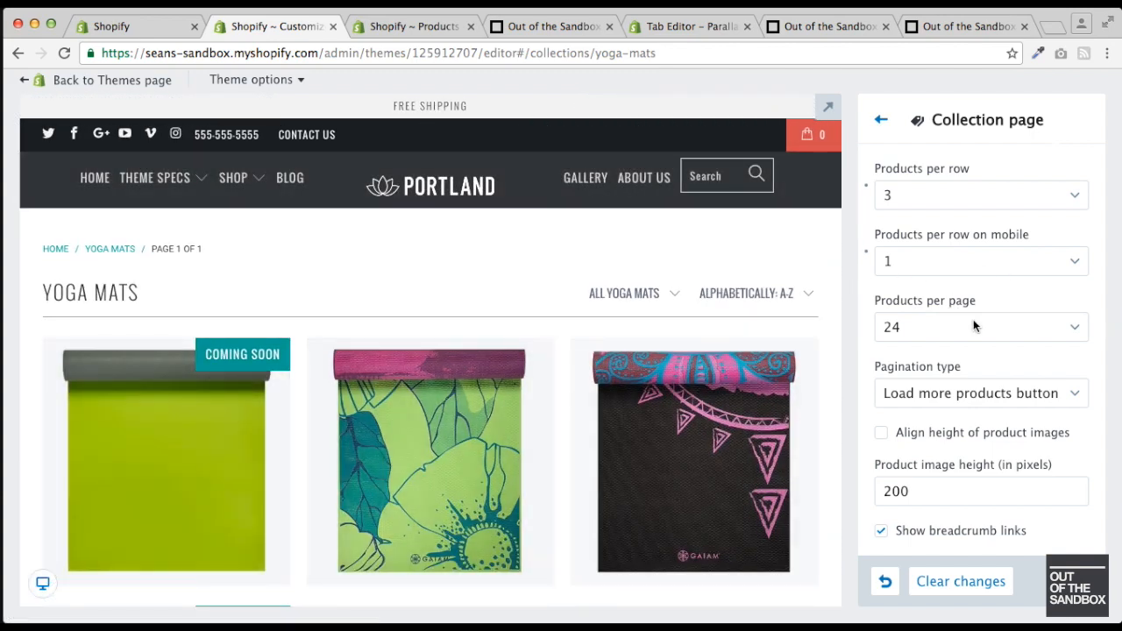
- Review the collection grid, the Products per page setting and the available Pagination type options
scroll(935, 326, down, 3)
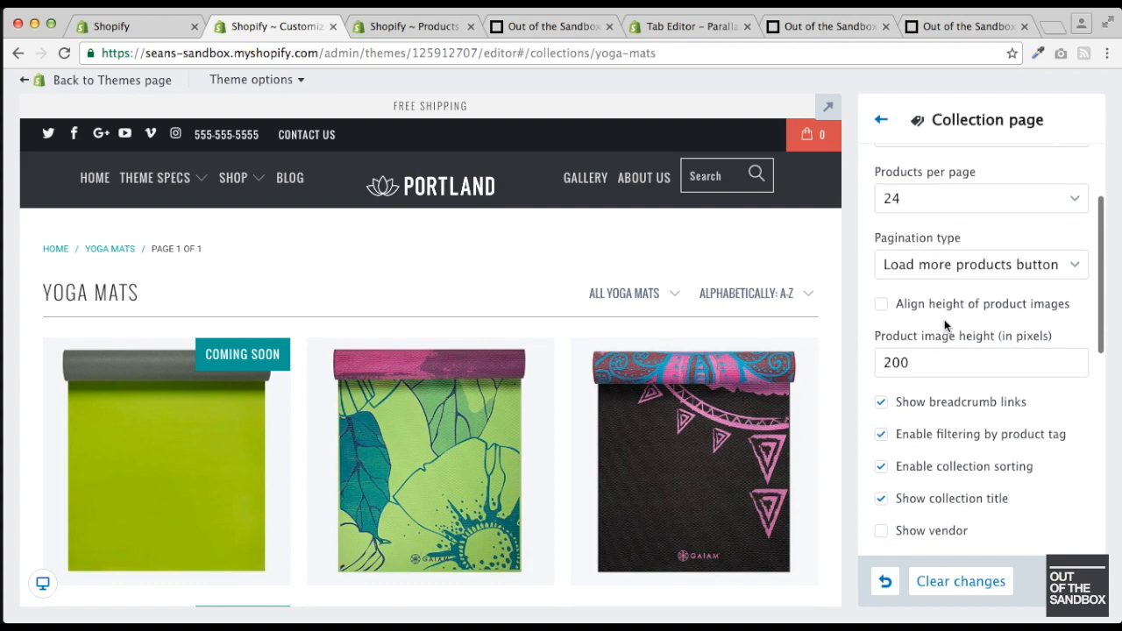
scroll(692, 295, down, 1)
scroll(686, 298, down, 15)
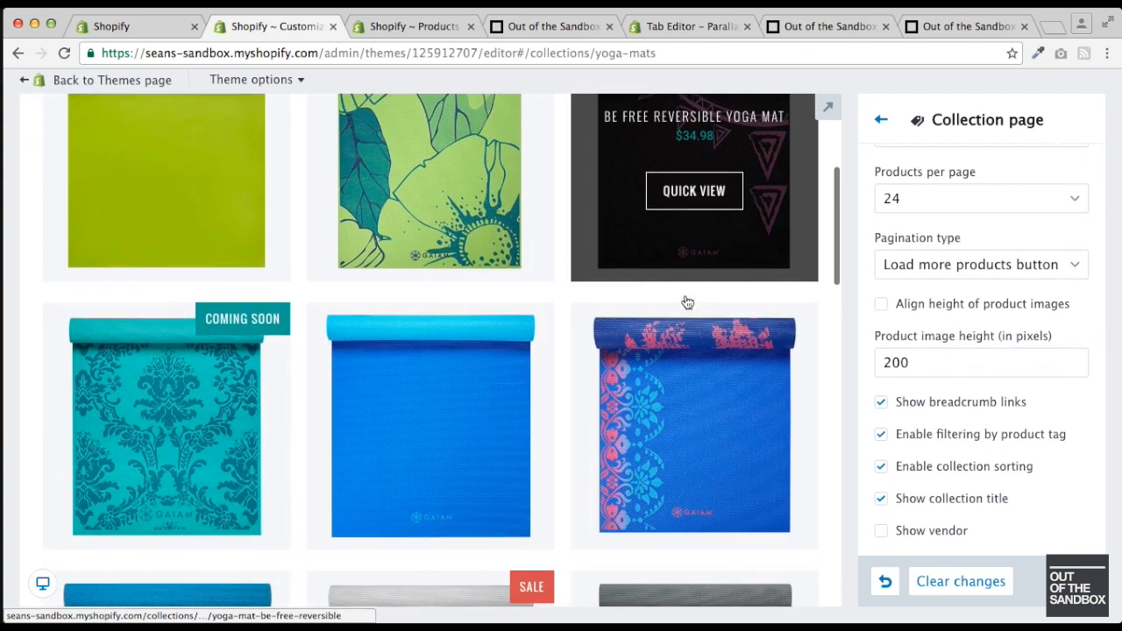
scroll(686, 302, up, 15)
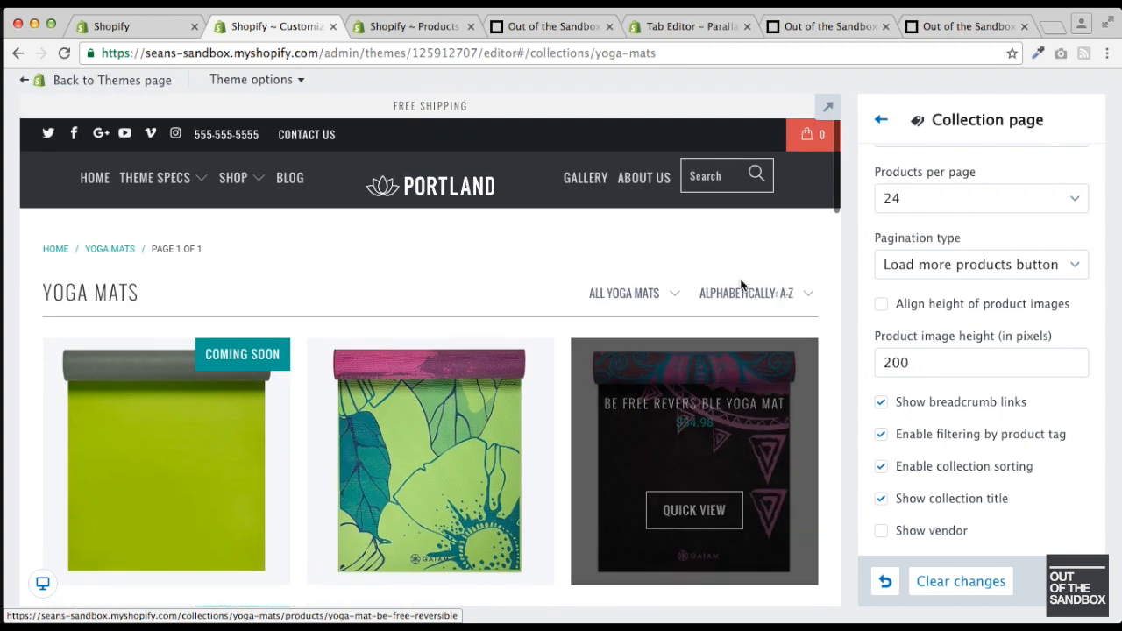
scroll(899, 202, up, 3)
scroll(896, 342, down, 2)
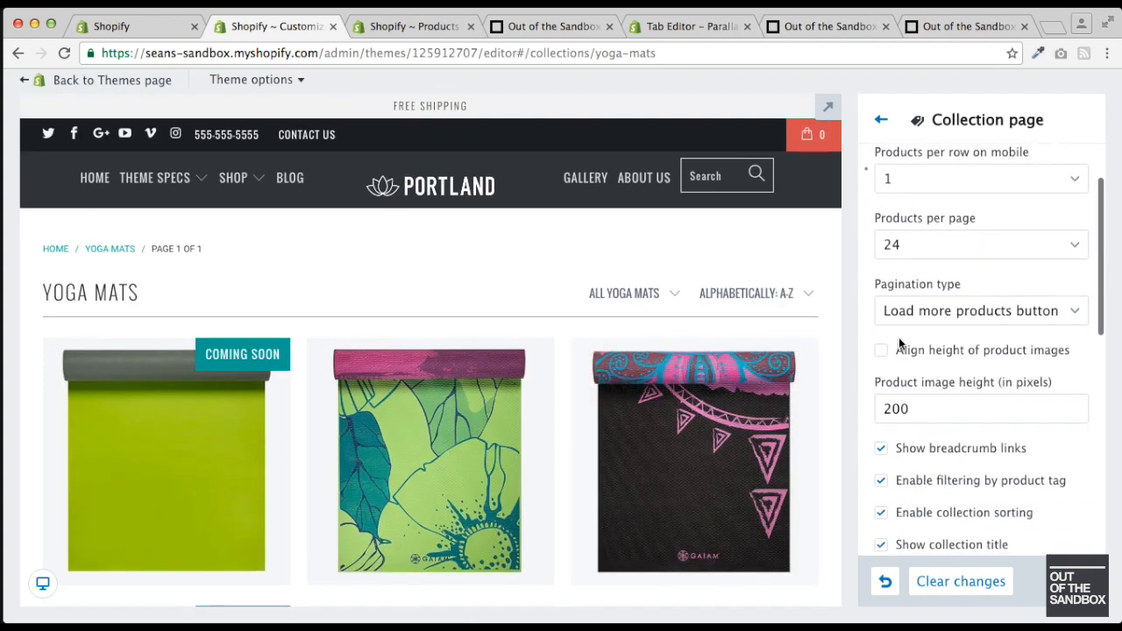
click(970, 317)
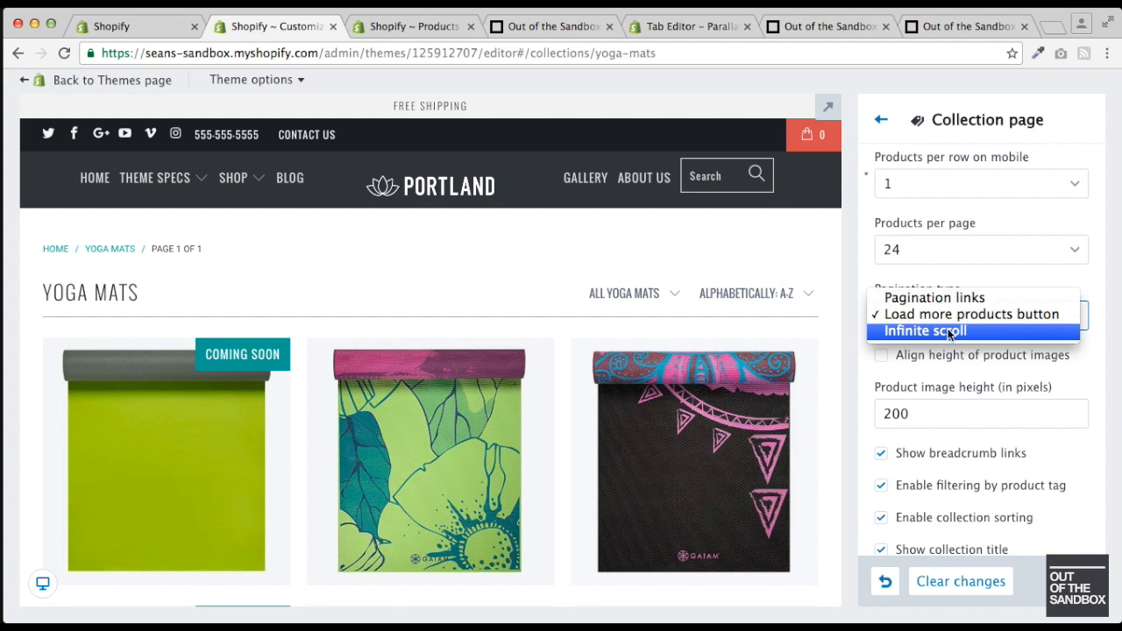
click(949, 331)
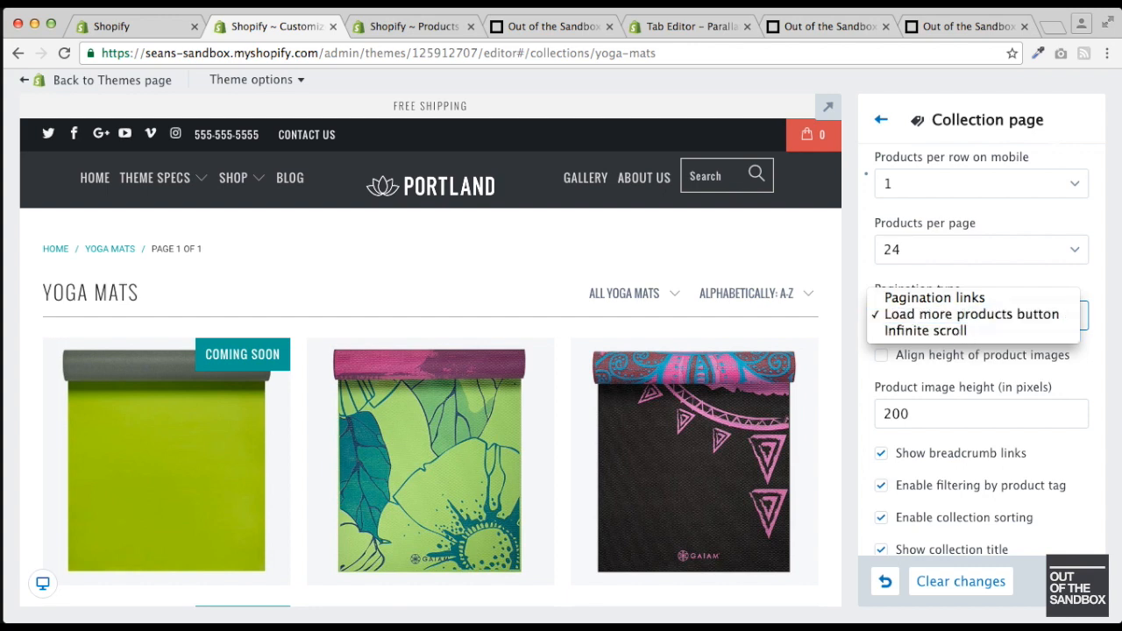
click(1095, 287)
- Look over the collection page's image height, breadcrumb, tag filtering, sorting, title and quick view options alongside the Yoga Mats preview
scroll(1086, 282, down, 1)
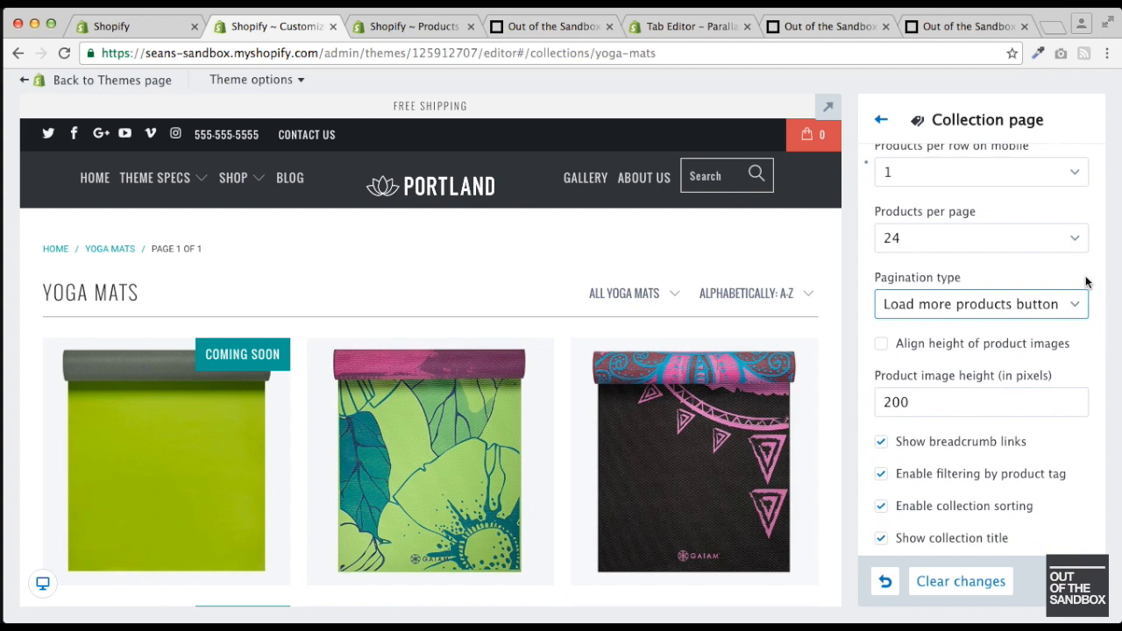
scroll(1086, 282, down, 4)
scroll(1041, 281, down, 2)
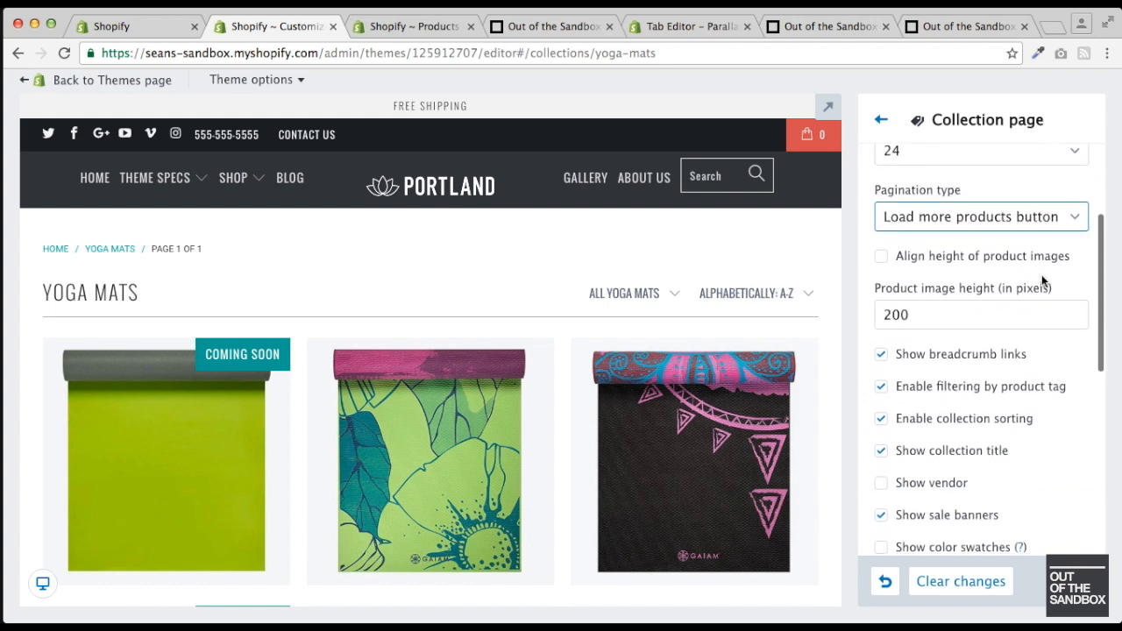
scroll(811, 241, down, 1)
scroll(811, 241, down, 6)
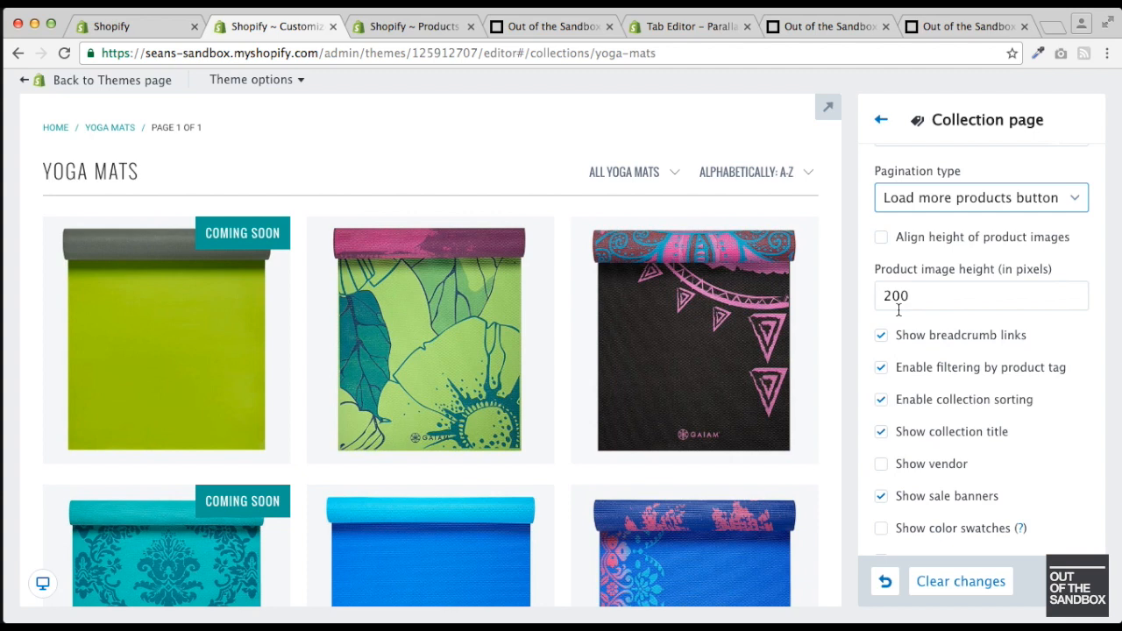
scroll(963, 294, down, 1)
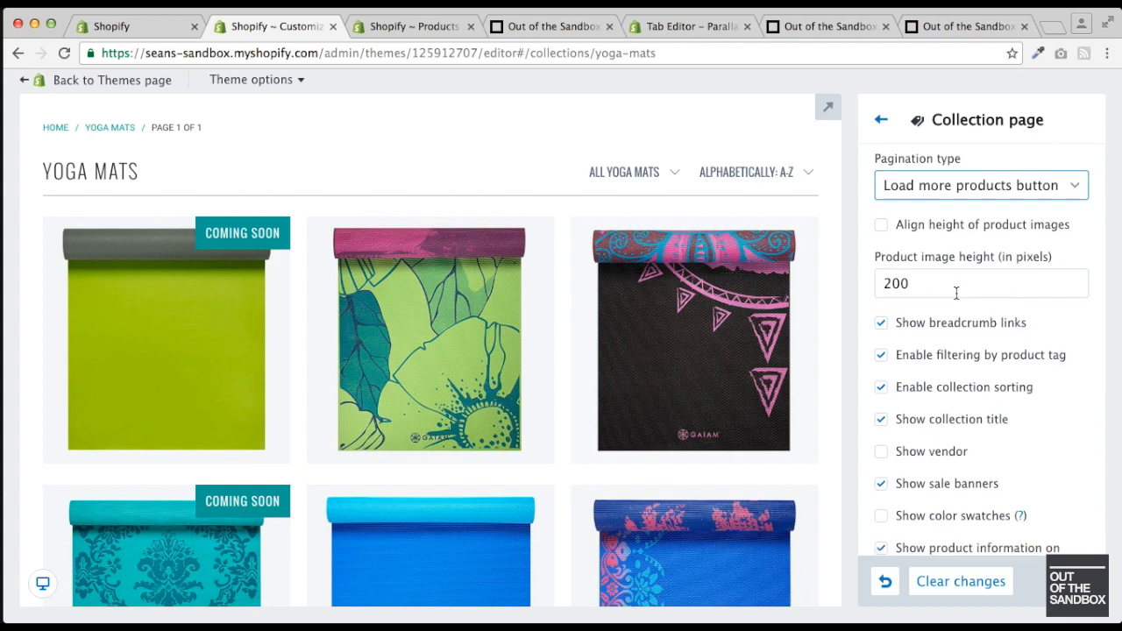
scroll(942, 276, down, 5)
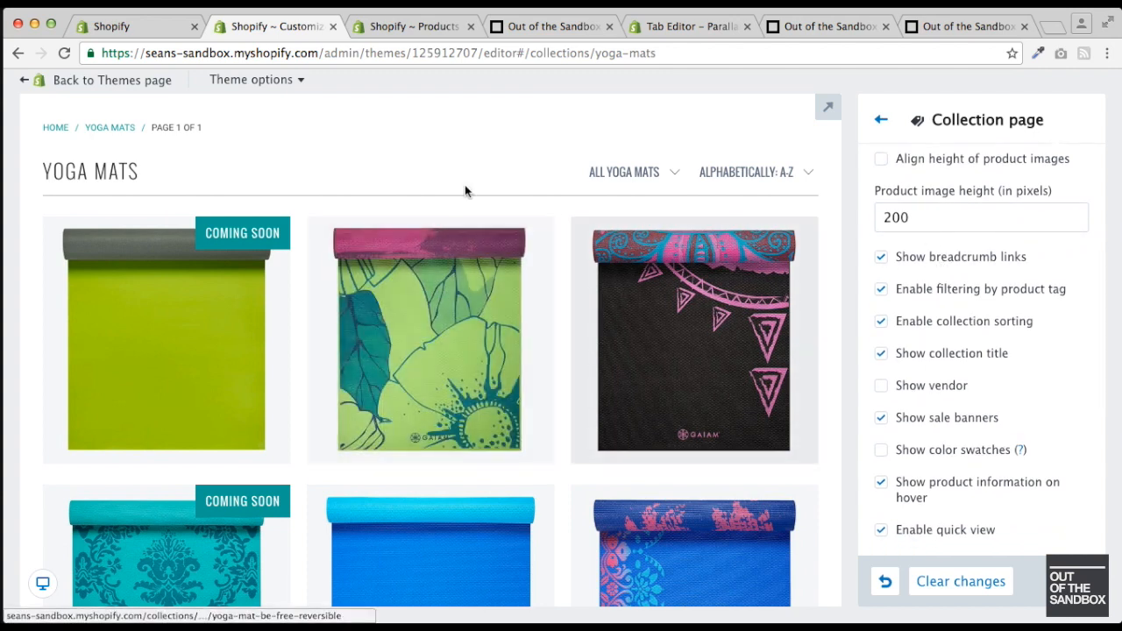
scroll(369, 150, up, 3)
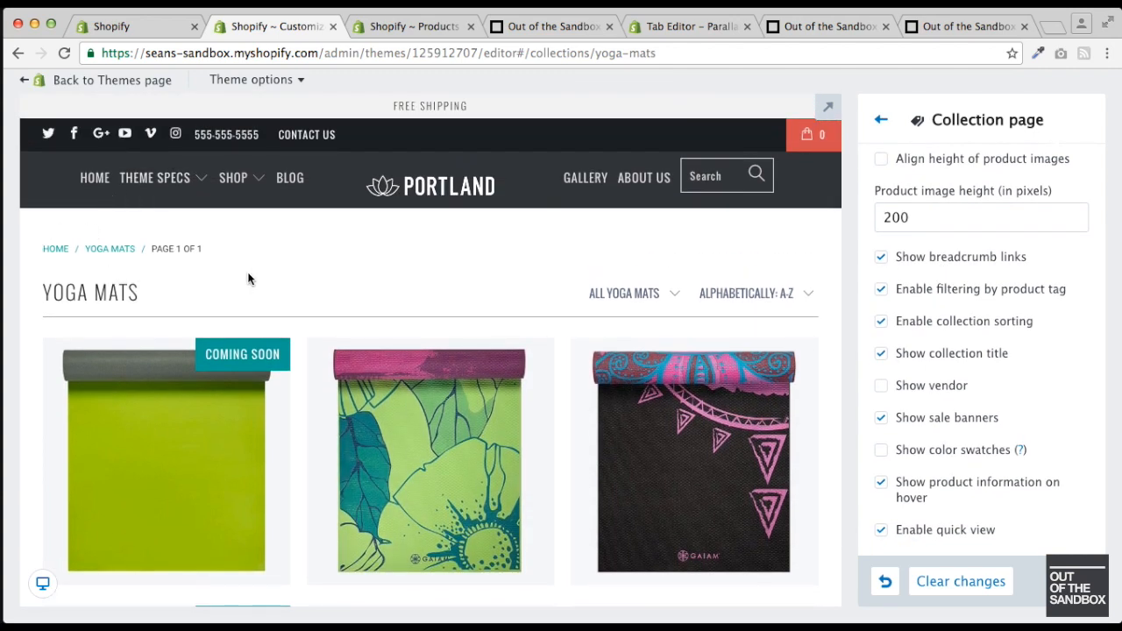
scroll(911, 263, down, 2)
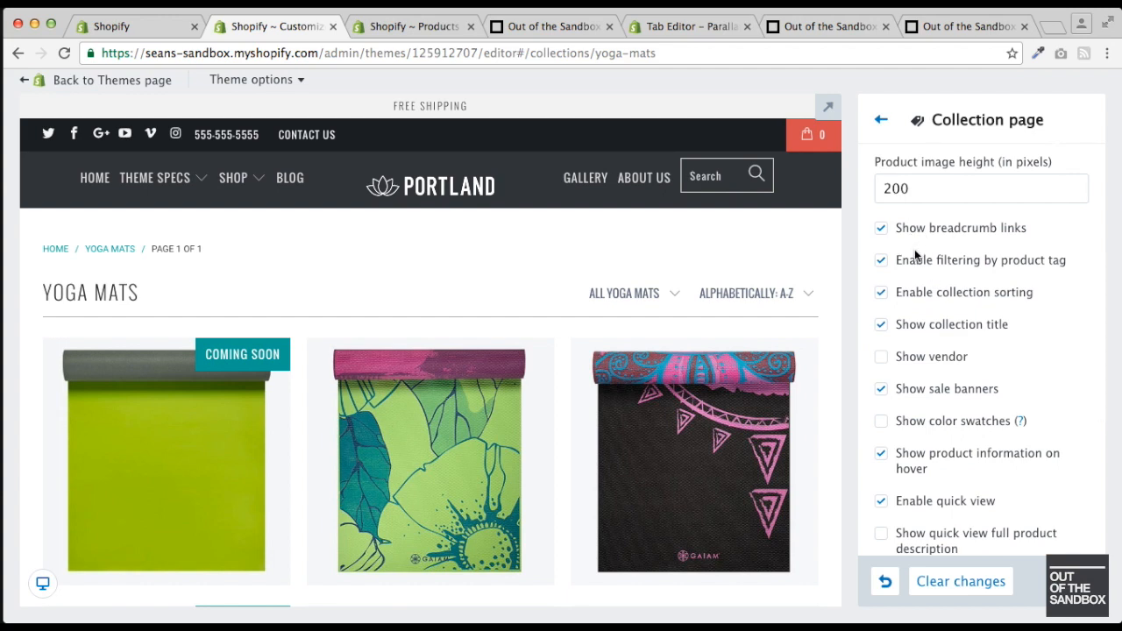
- Filter the Yoga Mats collection in the preview by the BLACK tag
click(649, 294)
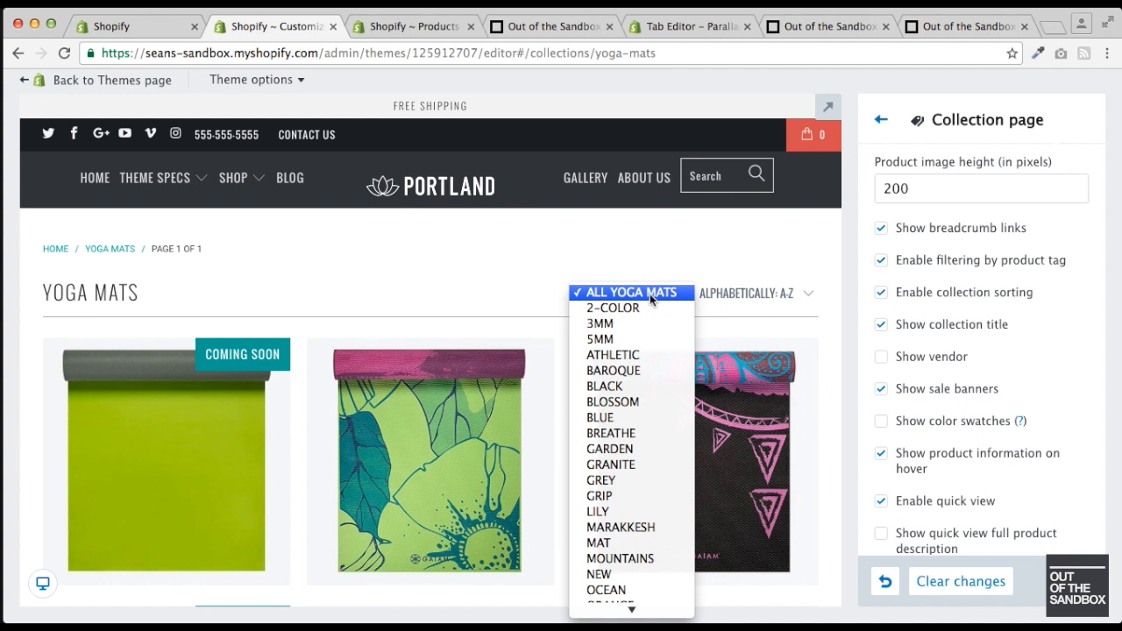
scroll(644, 369, down, 3)
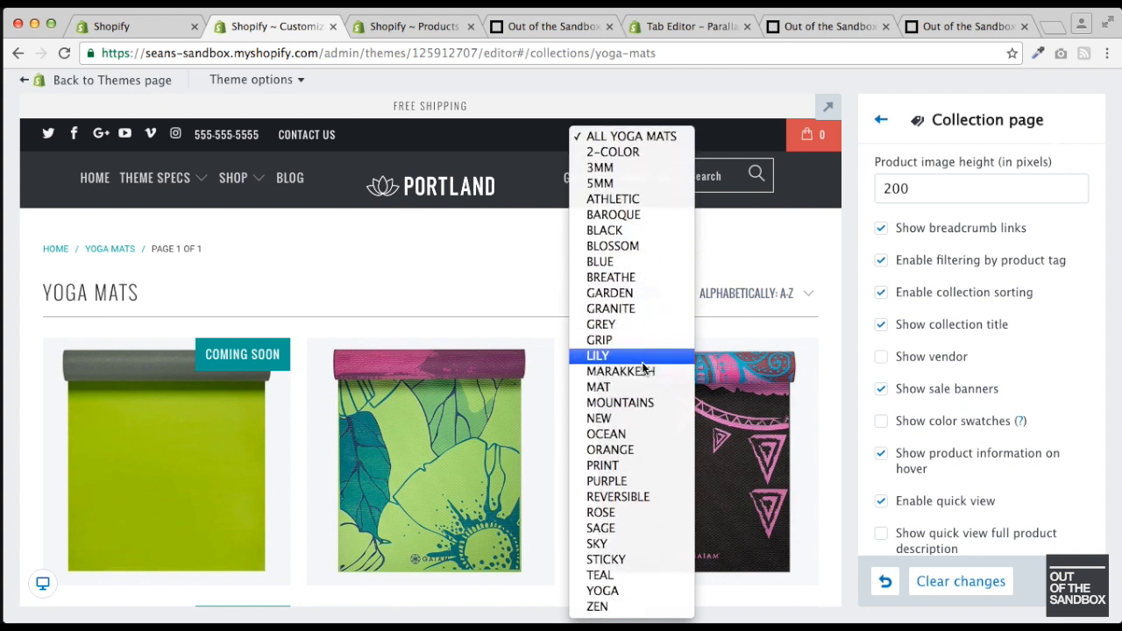
click(626, 230)
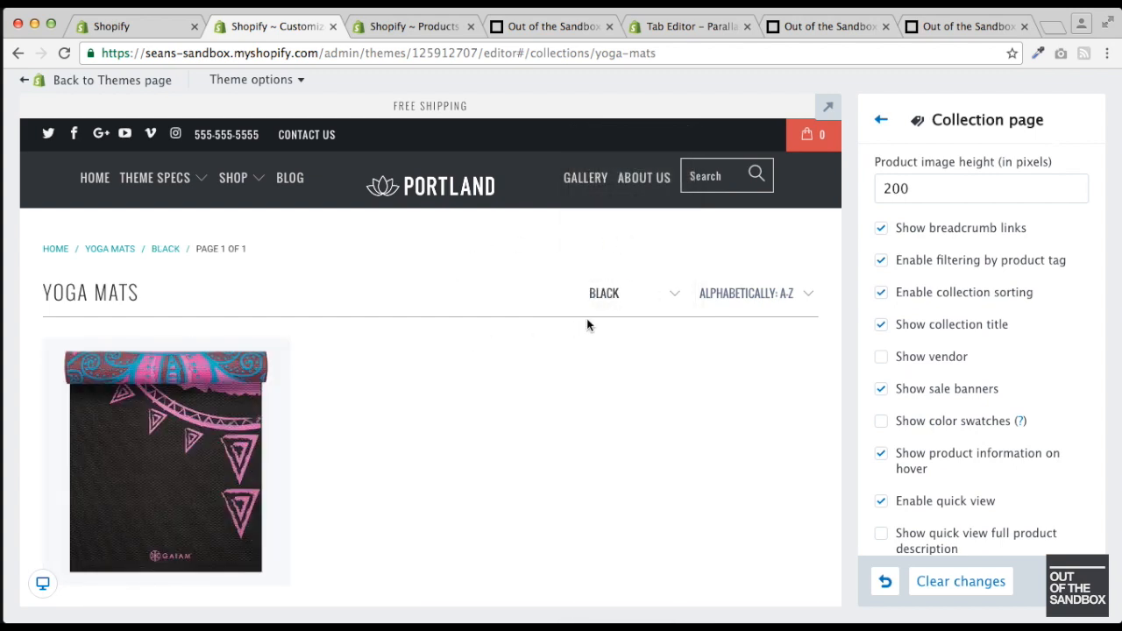
- Filter the Yoga Mats collection in the preview by the BLUE tag, and view the available sorting options
click(613, 296)
click(623, 320)
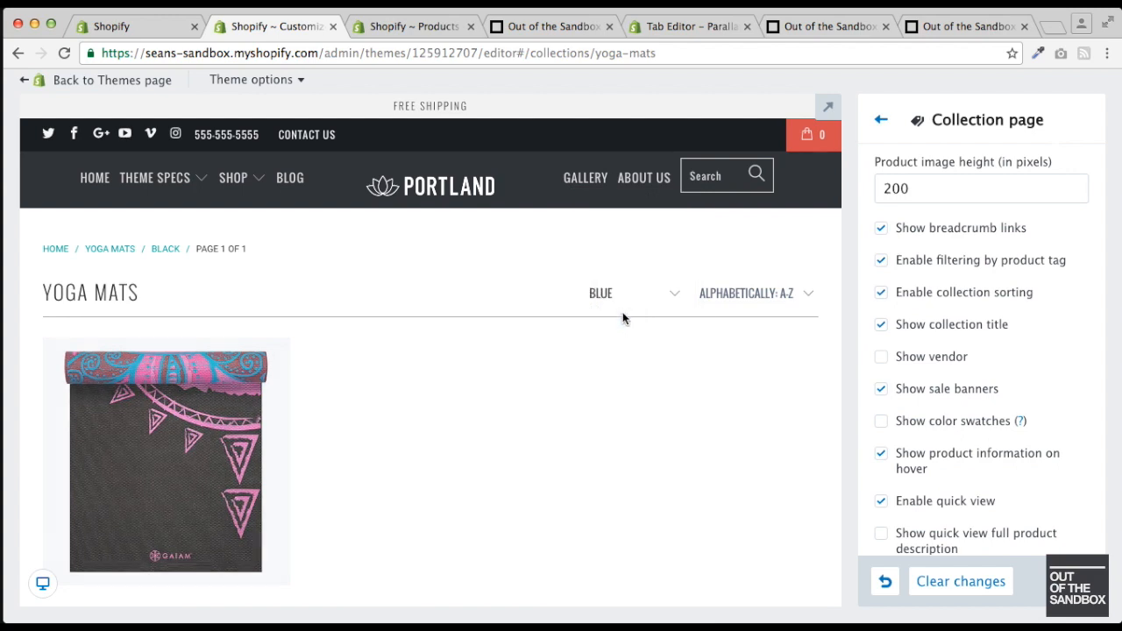
click(739, 298)
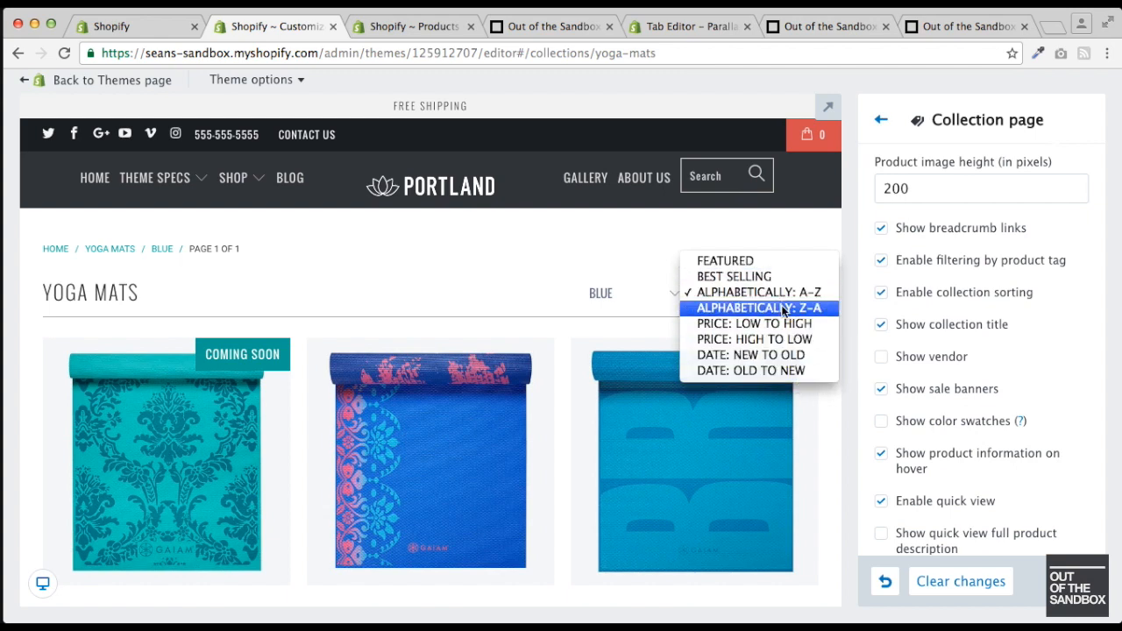
click(446, 252)
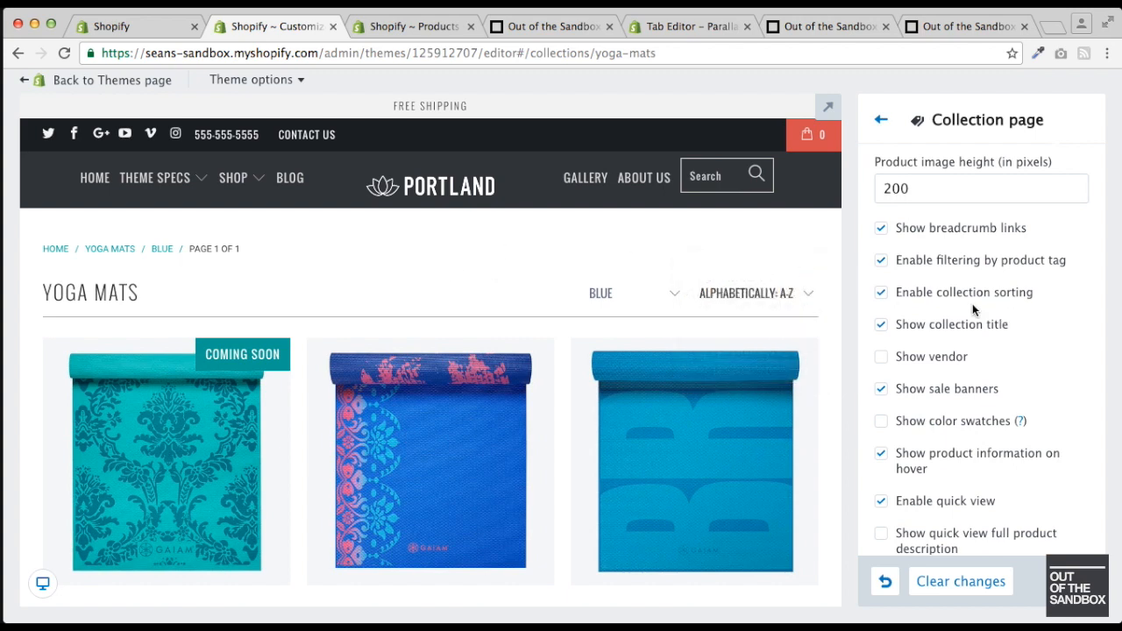
- Hide the collection title, enable Show vendor, and check the vendor name on the Yoga Mats product thumbnails
scroll(950, 301, down, 1)
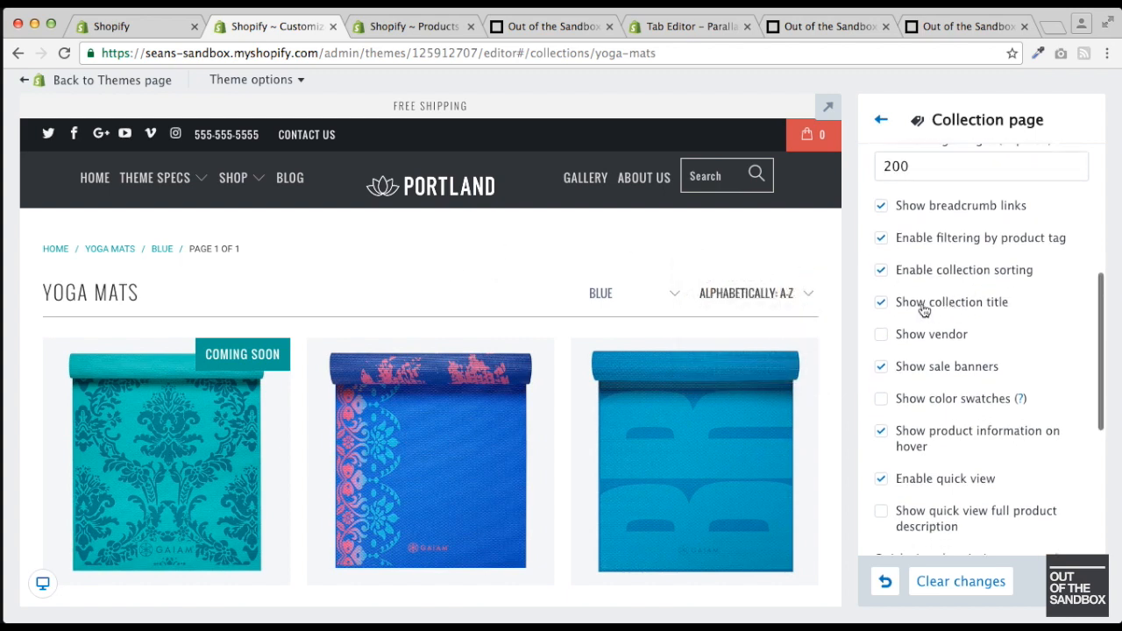
click(932, 309)
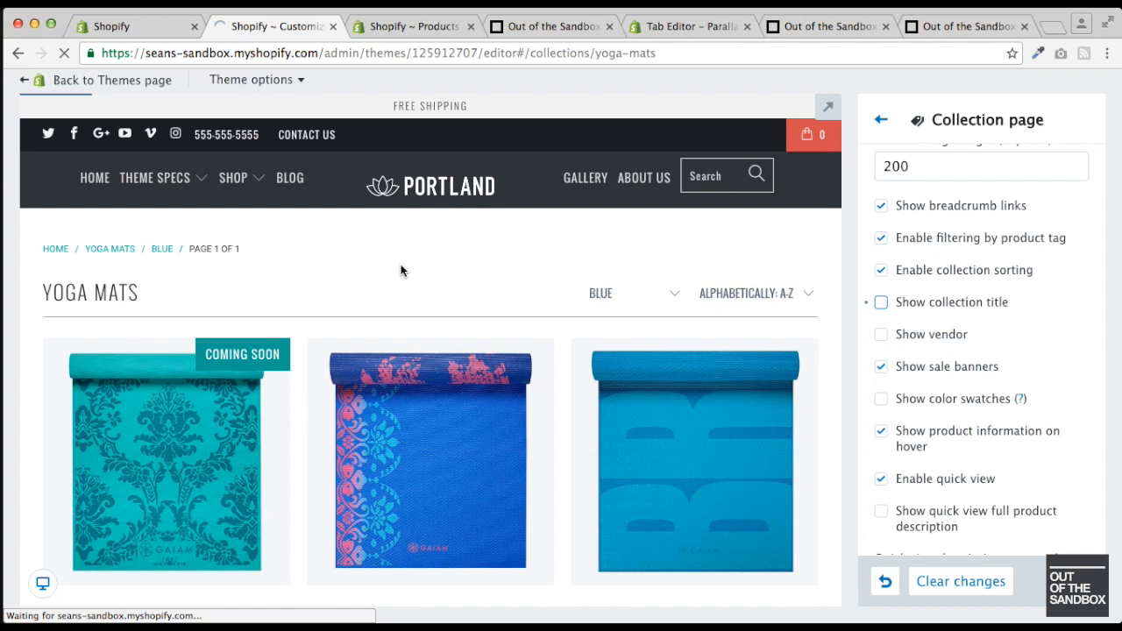
click(907, 336)
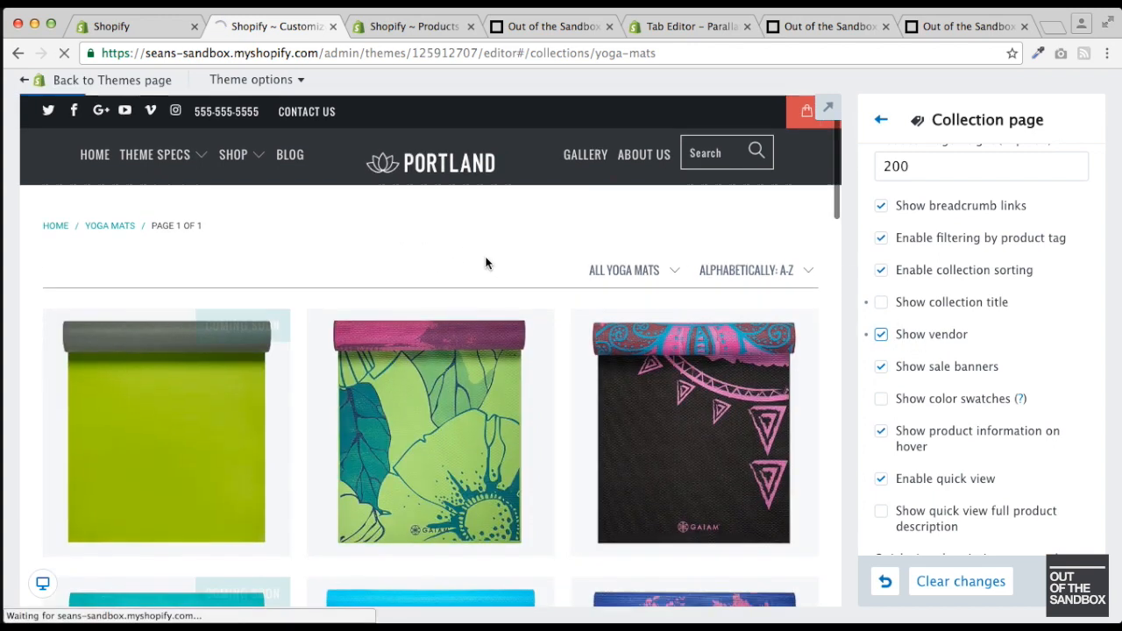
scroll(488, 263, down, 1)
scroll(548, 204, down, 1)
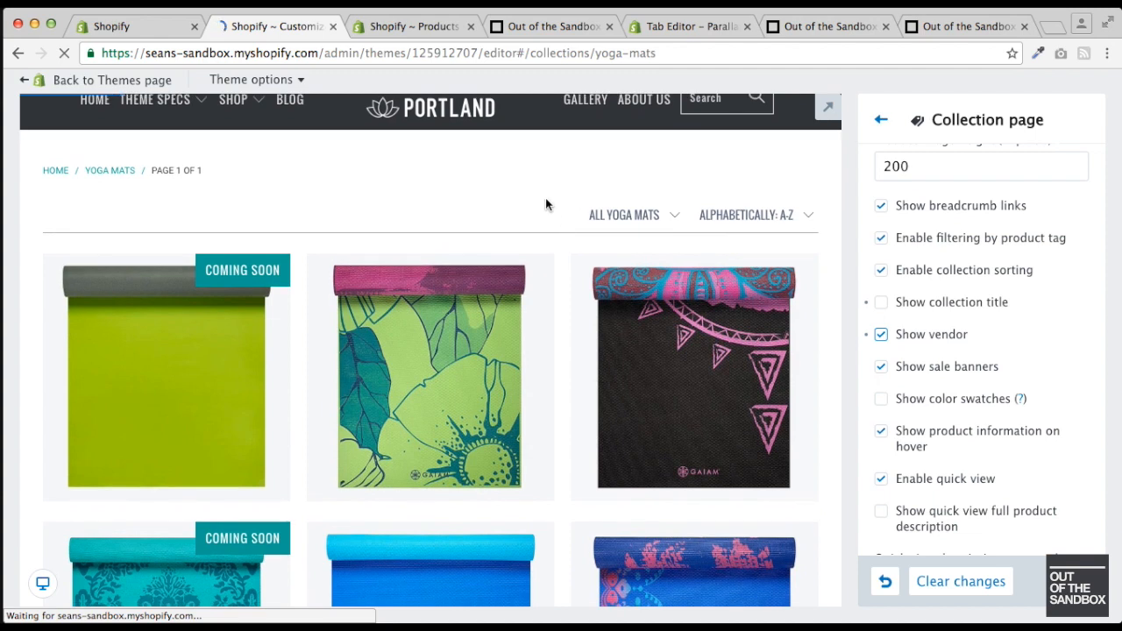
mouse_move(494, 341)
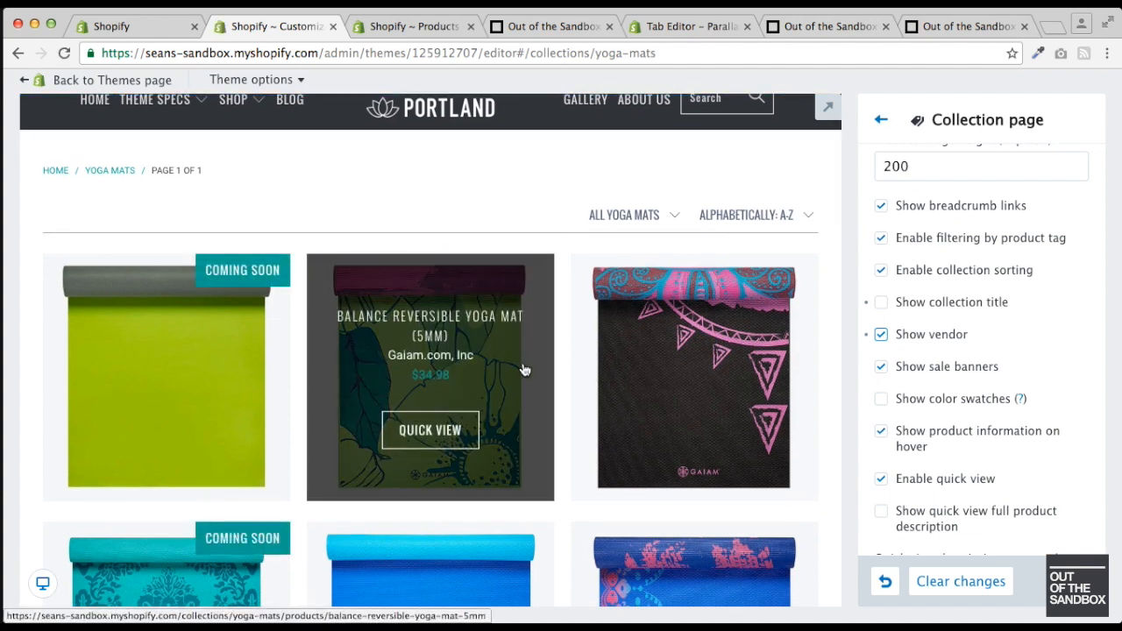
mouse_move(690, 366)
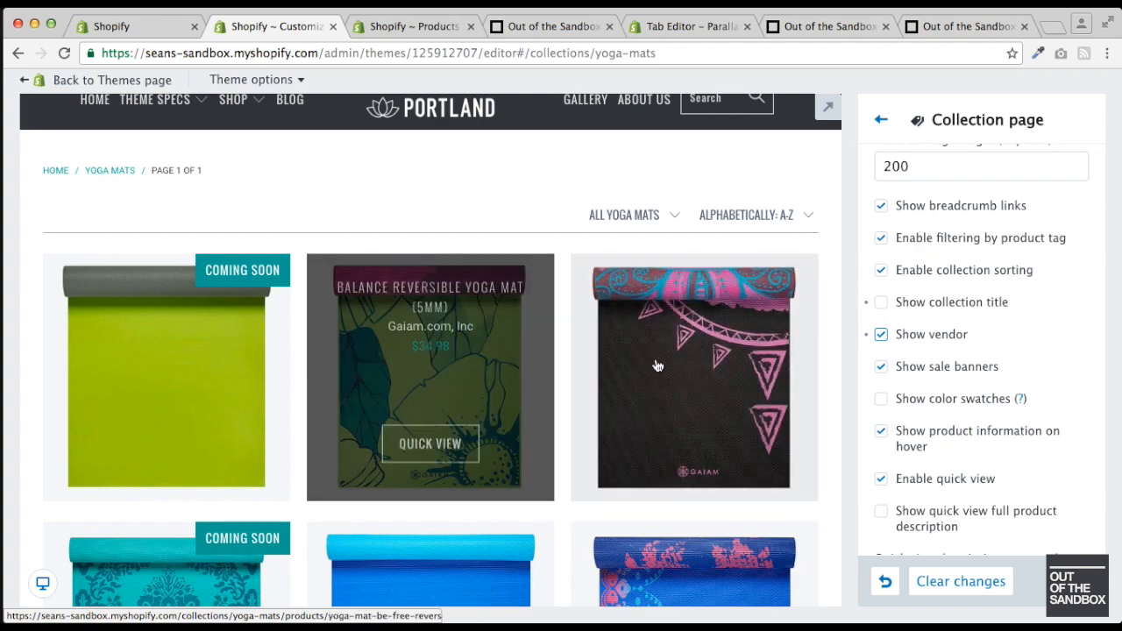
mouse_move(506, 369)
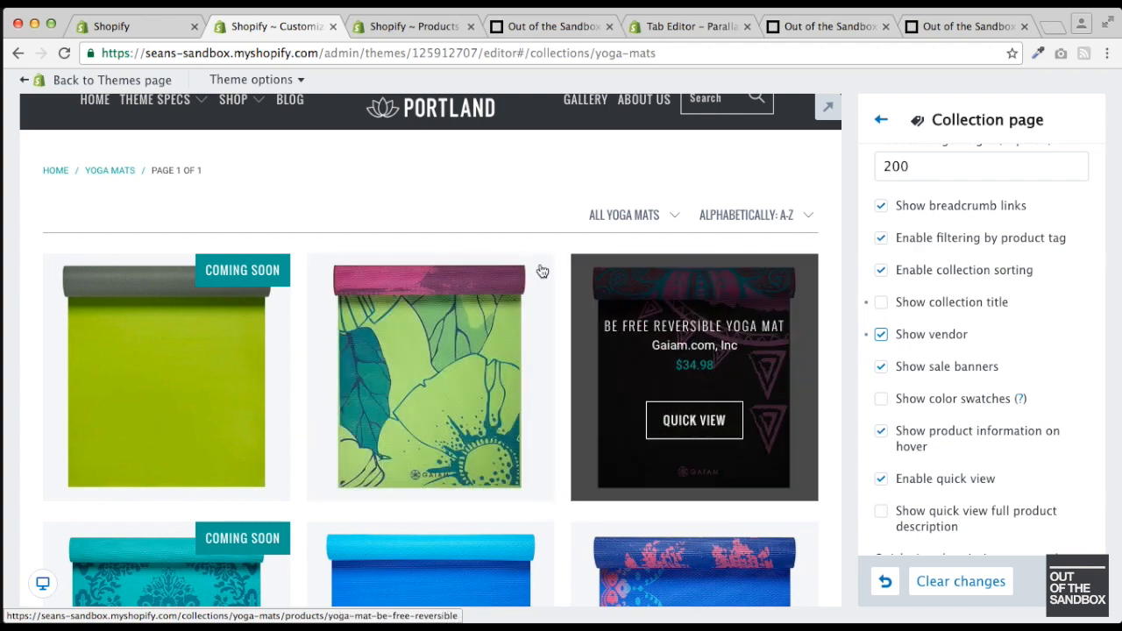
- Examine the sale banner in the Yoga Mats preview and the pricing fields of the Balance Reversible Yoga Mat (5mm) product
scroll(466, 212, down, 1)
scroll(924, 364, down, 1)
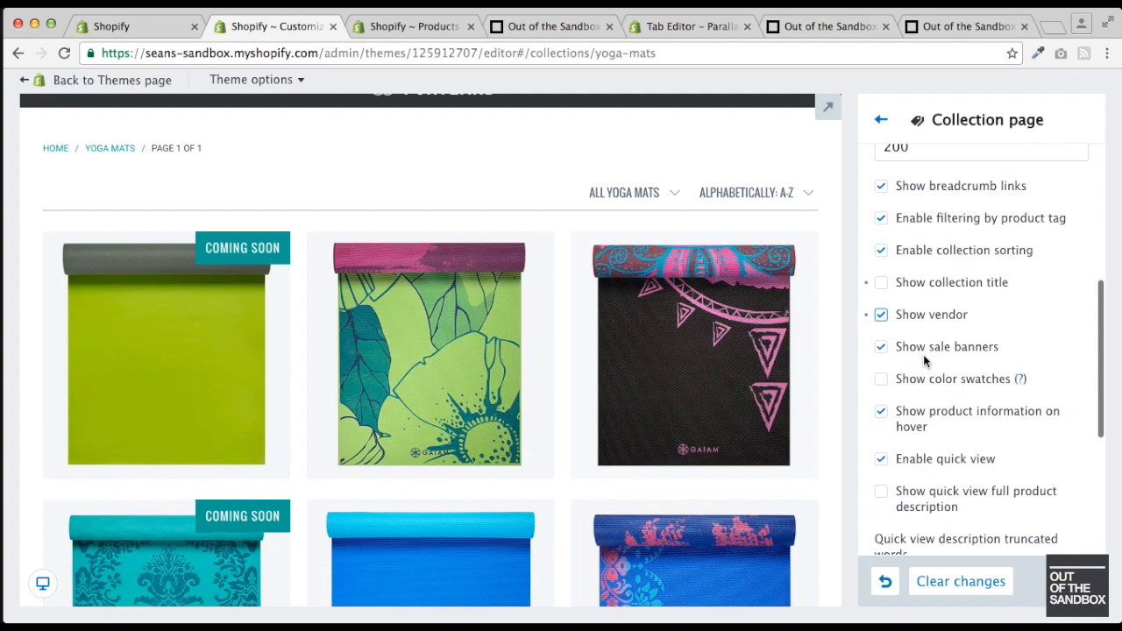
scroll(551, 350, down, 3)
scroll(552, 351, down, 6)
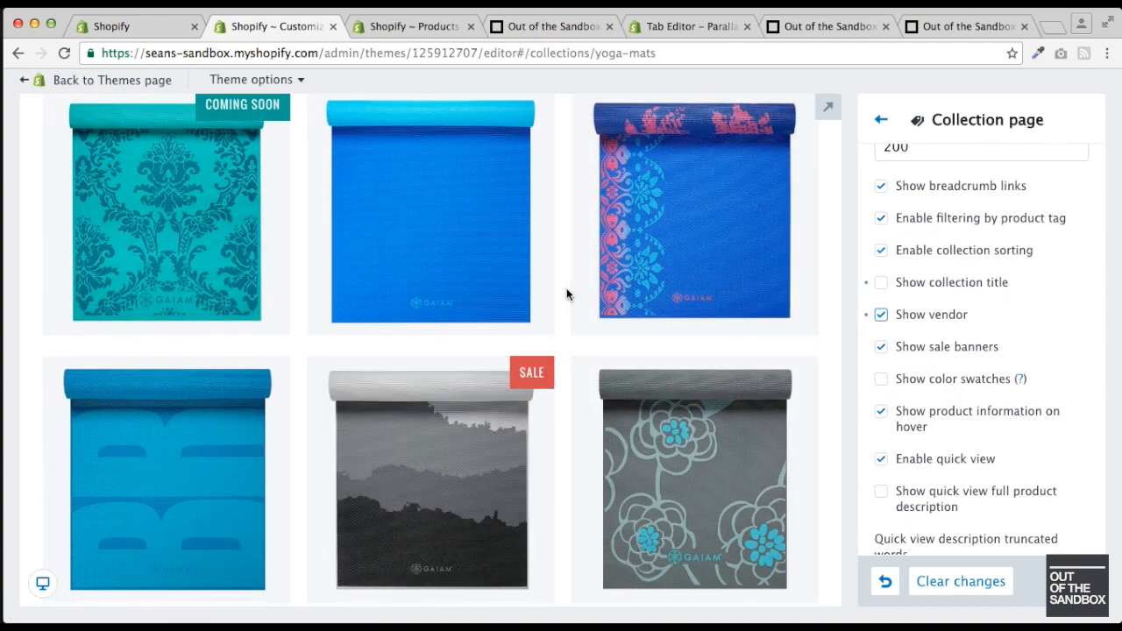
click(423, 29)
scroll(556, 313, down, 10)
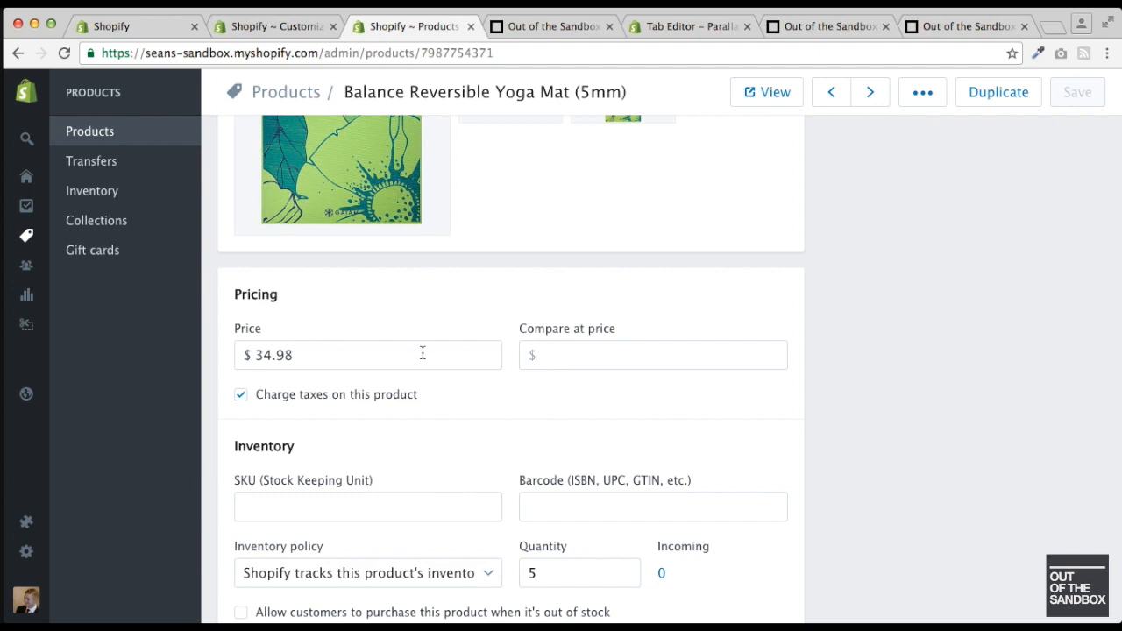
click(266, 27)
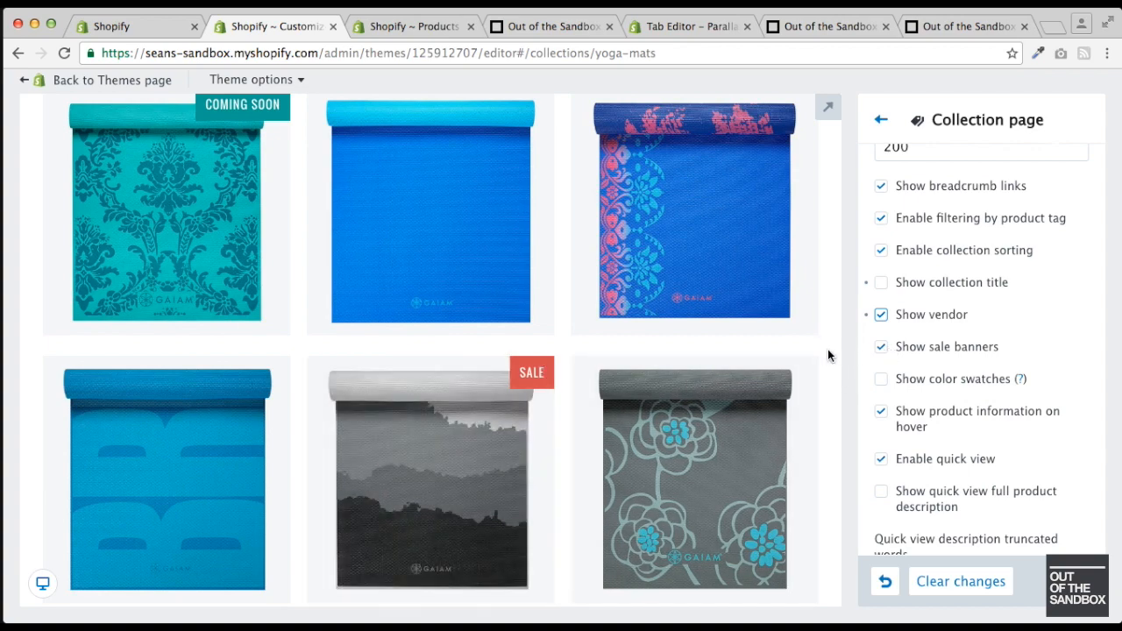
- Examine the Coming Soon and New banners in the preview and the matching collections in the store's collection list
scroll(826, 352, up, 3)
scroll(827, 355, up, 1)
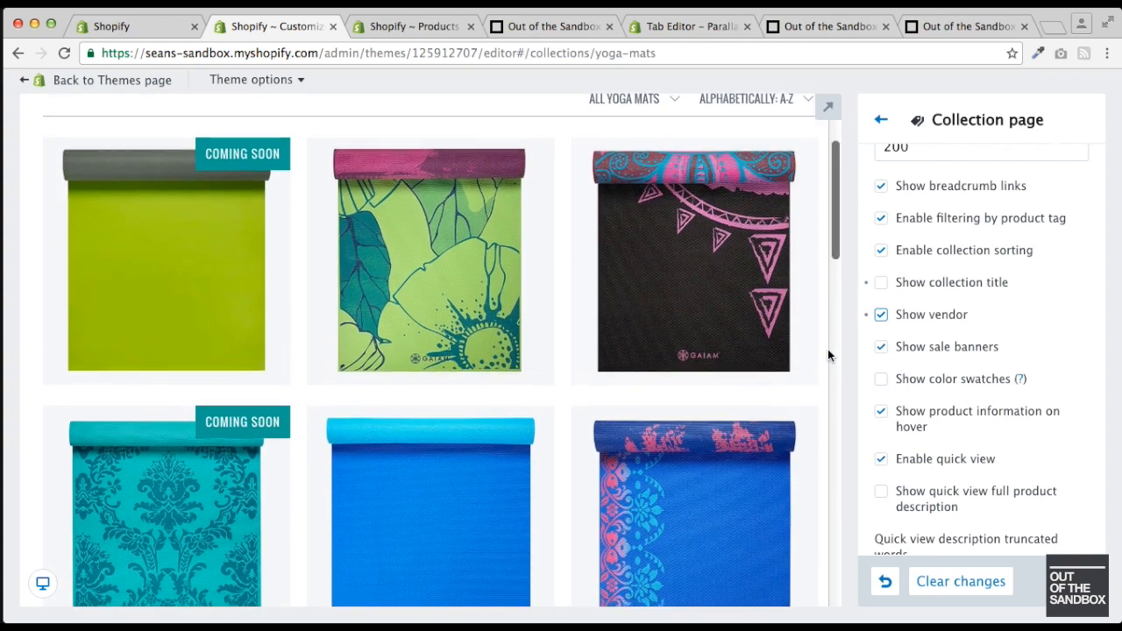
scroll(828, 349, down, 5)
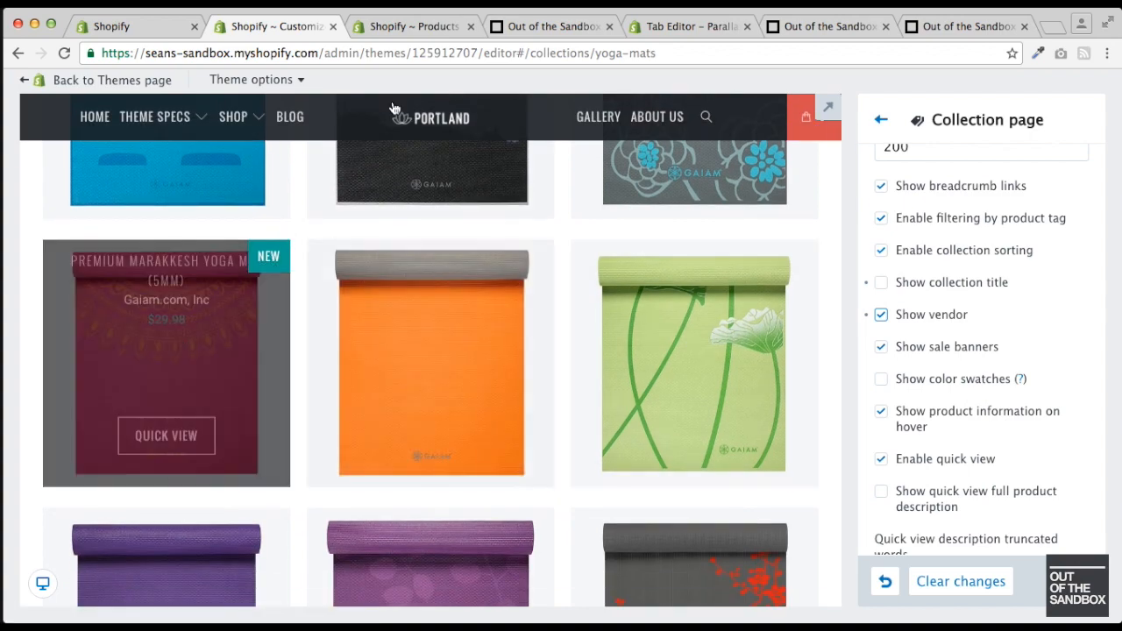
click(424, 34)
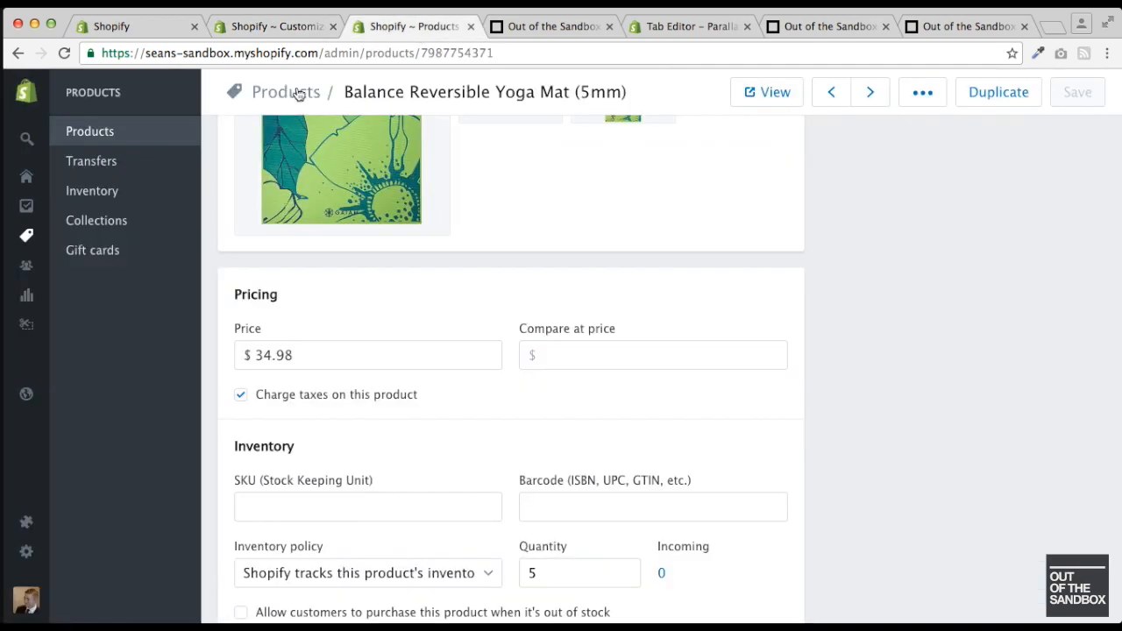
click(101, 222)
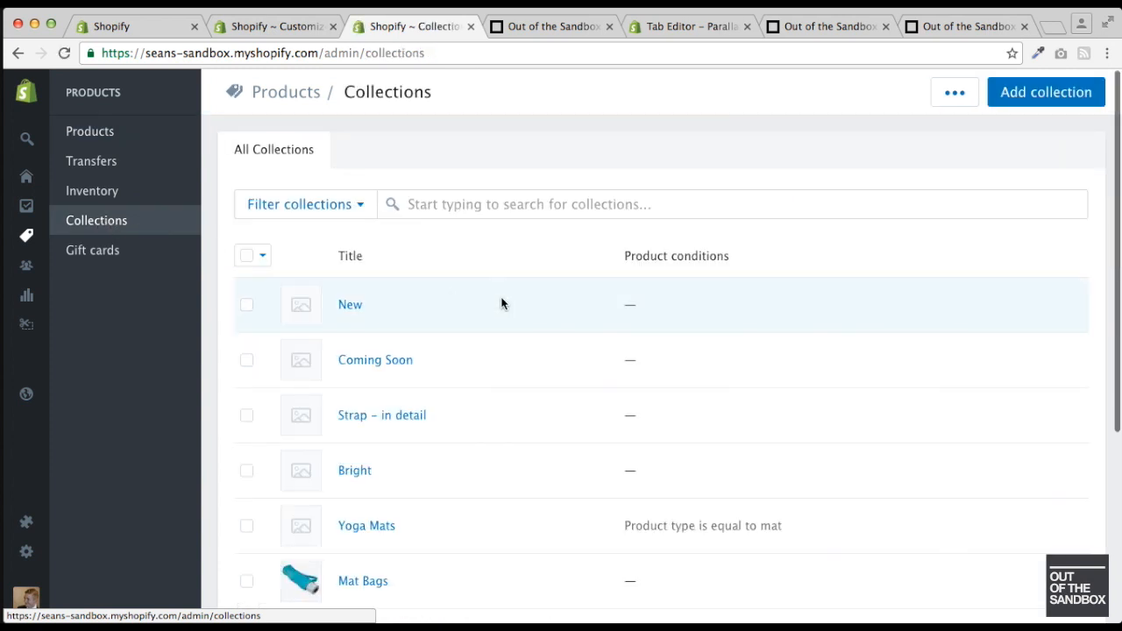
scroll(501, 305, down, 2)
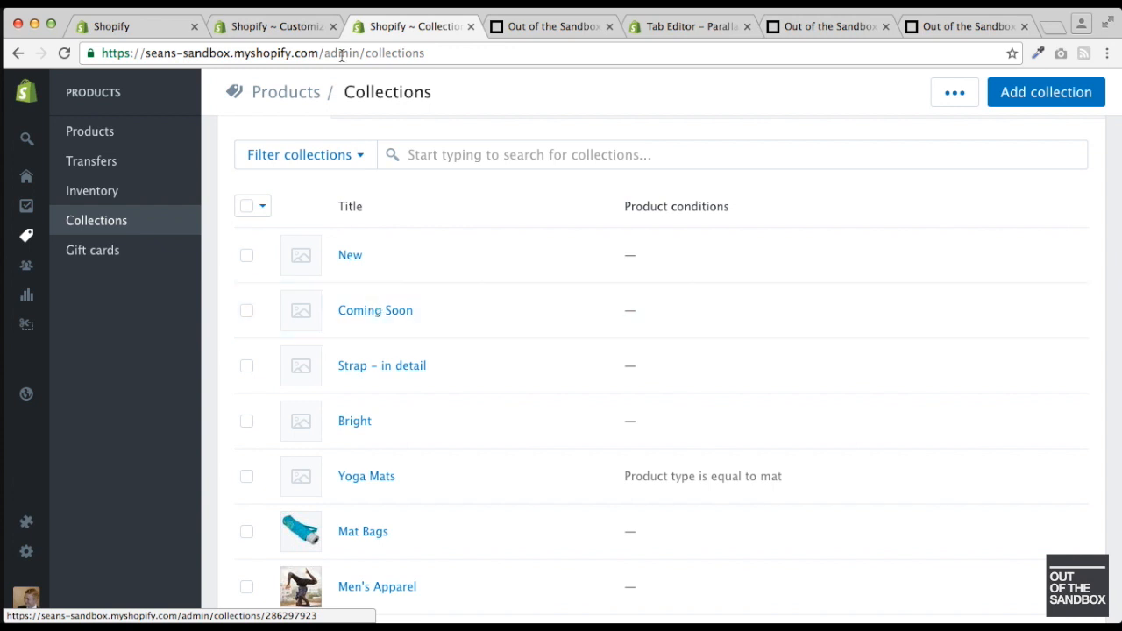
click(289, 32)
- Turn off Show product information on hover, check the product details below the thumbnails, and turn the option back on
scroll(961, 299, down, 2)
scroll(961, 294, down, 1)
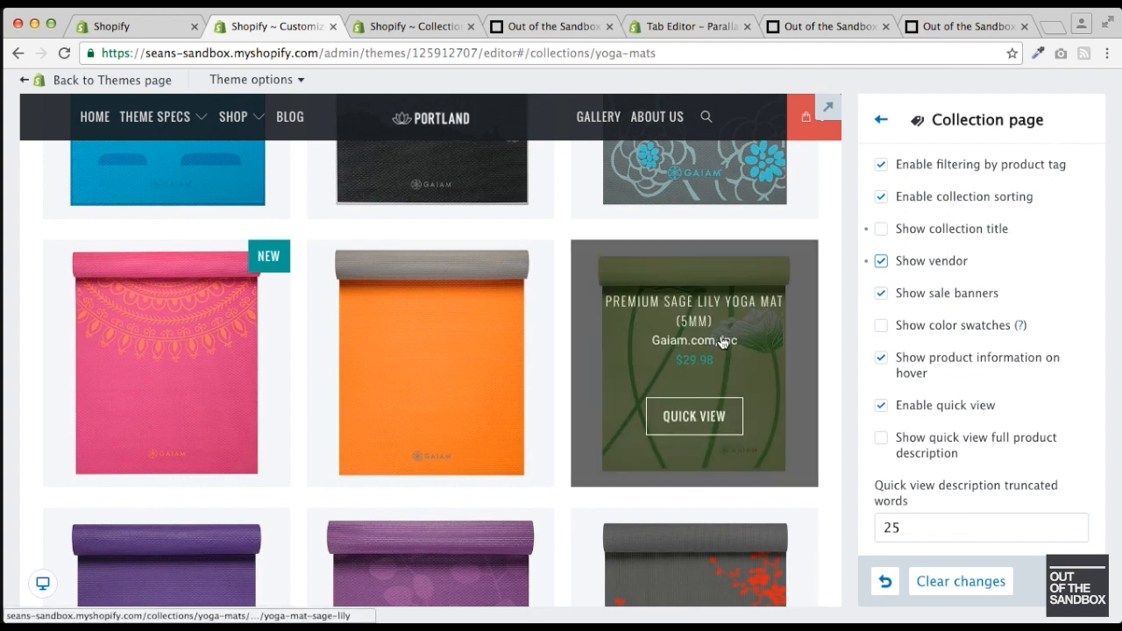
scroll(980, 268, down, 2)
scroll(979, 272, down, 2)
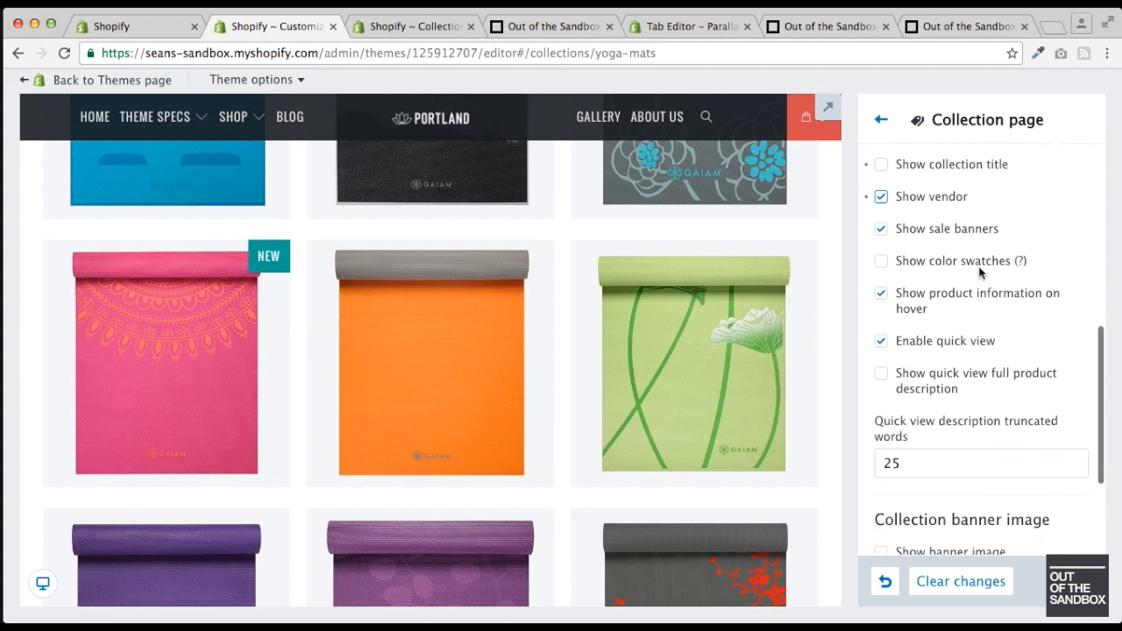
click(916, 288)
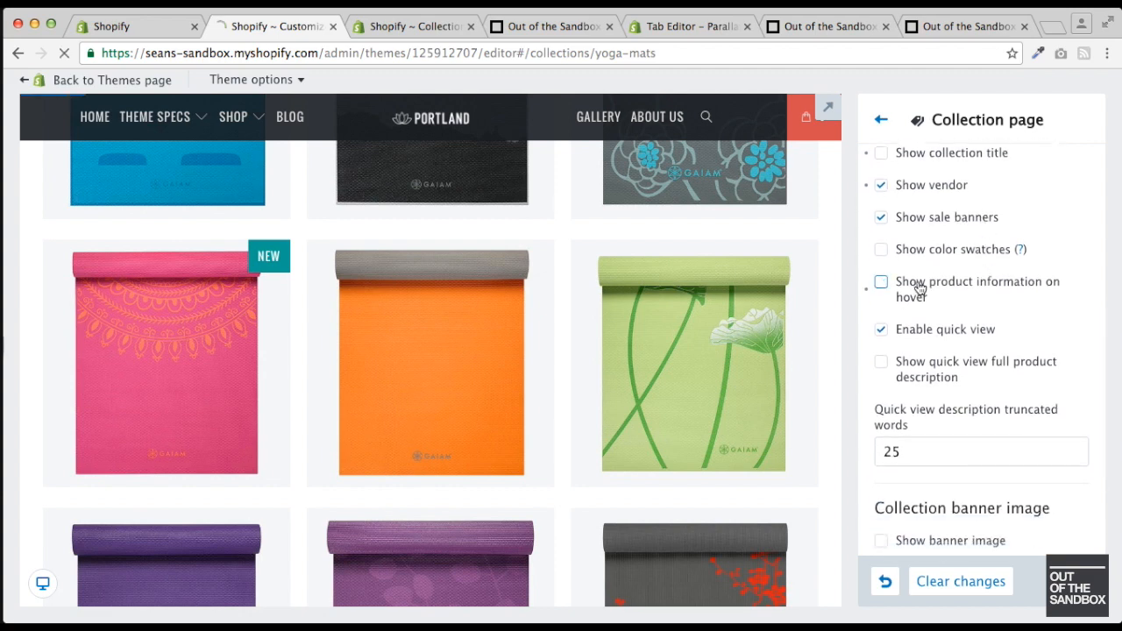
mouse_move(703, 322)
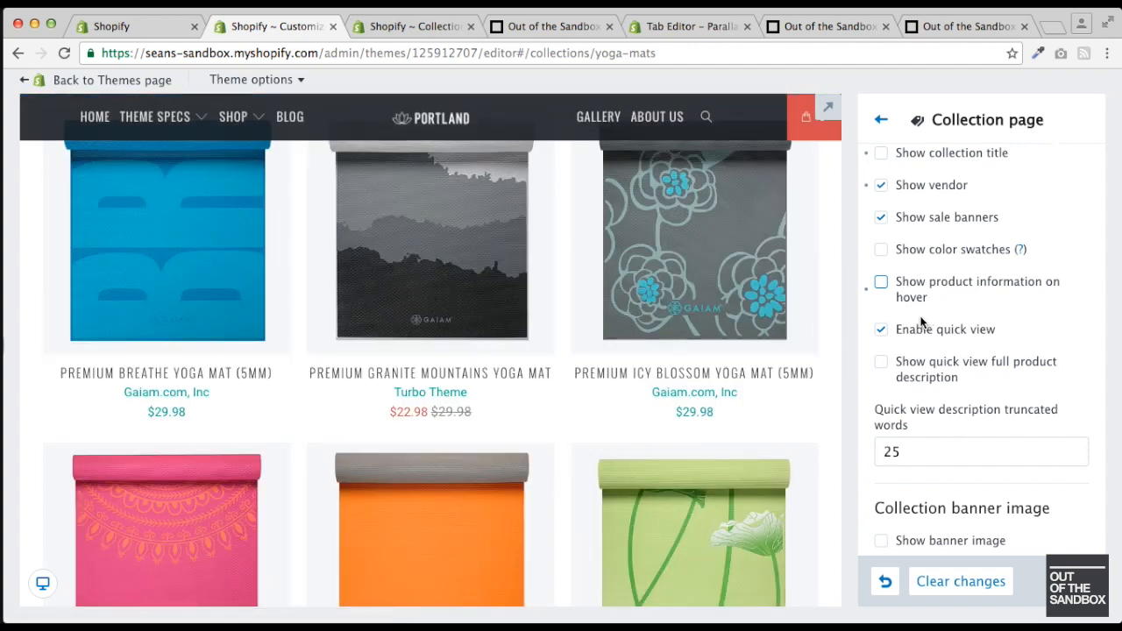
mouse_move(686, 414)
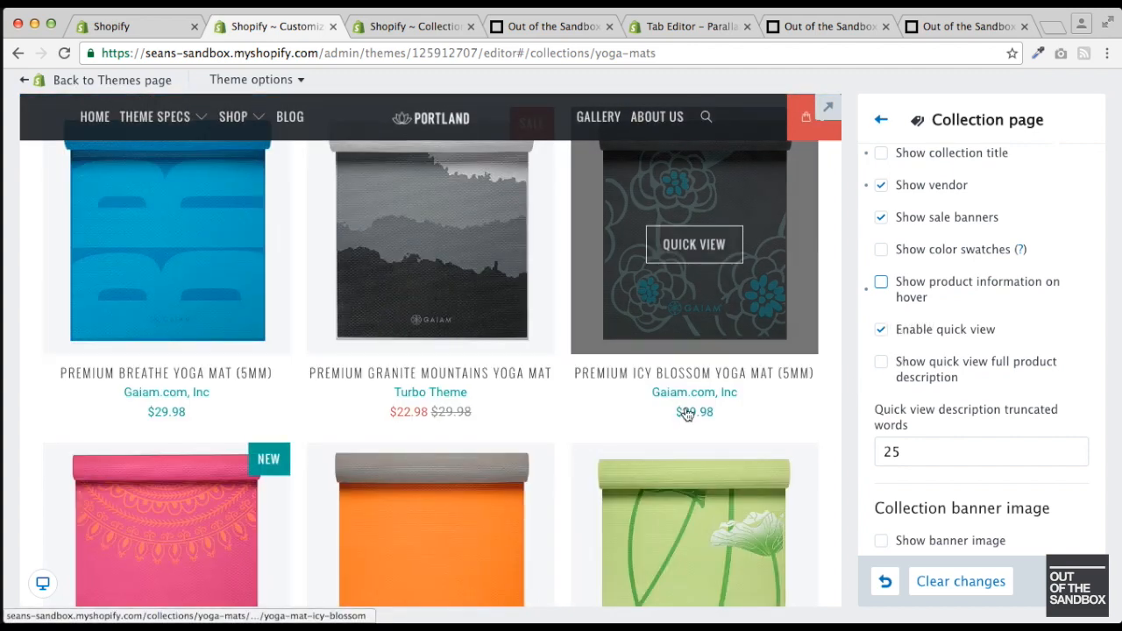
click(881, 282)
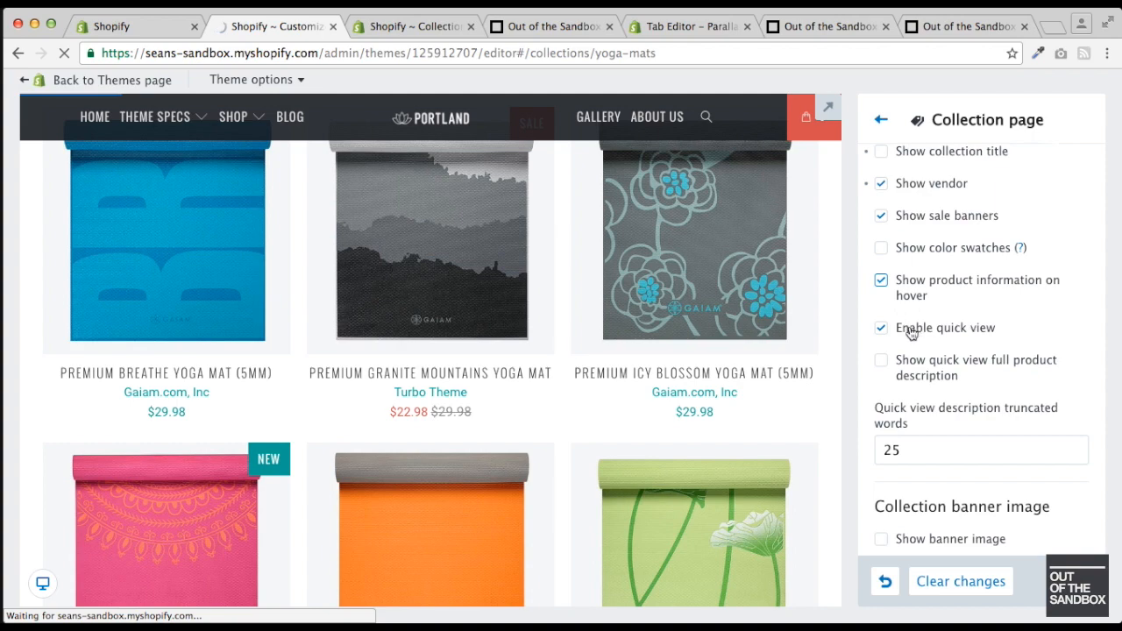
- View the Premium Sage Lily Yoga Mat product page in the preview, and return to the Yoga Mats collection through the home page
click(675, 314)
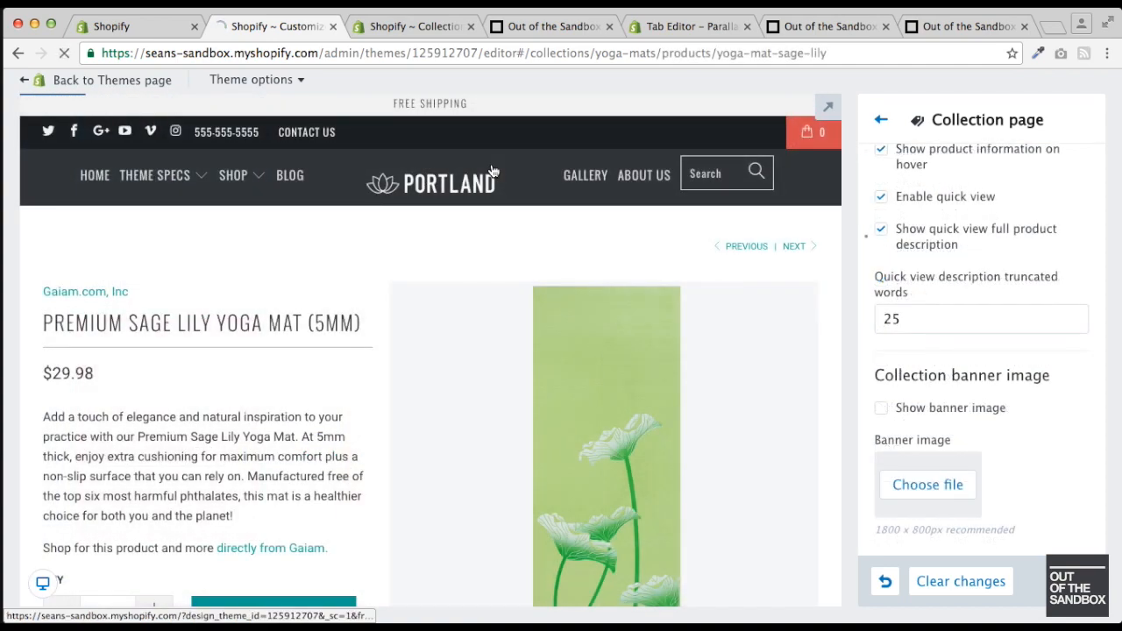
click(493, 170)
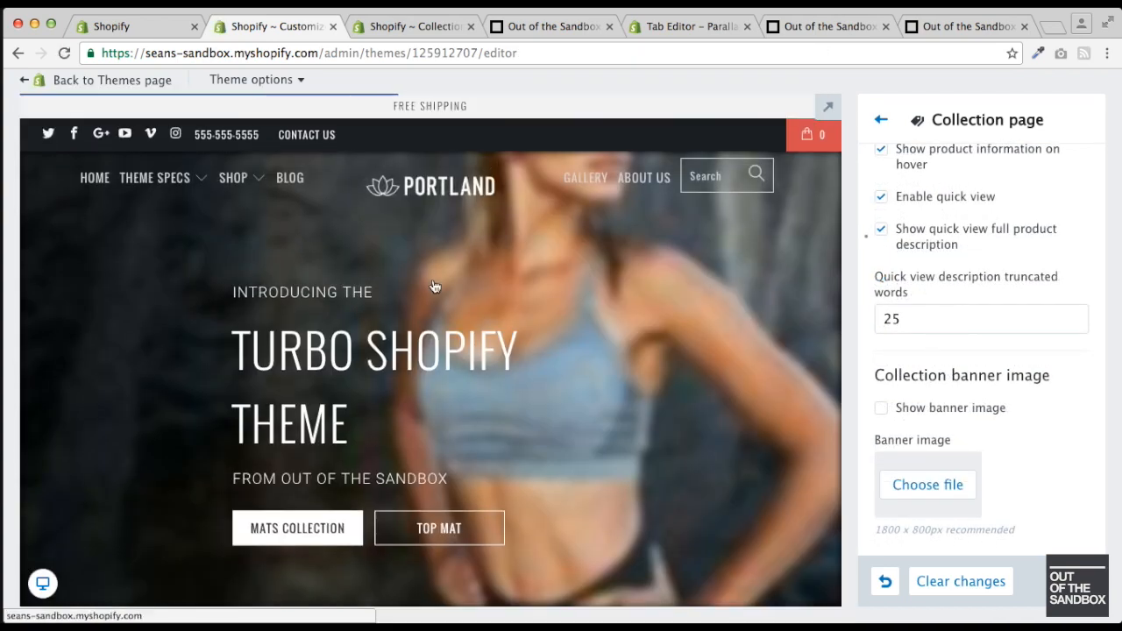
scroll(436, 288, down, 1)
click(277, 435)
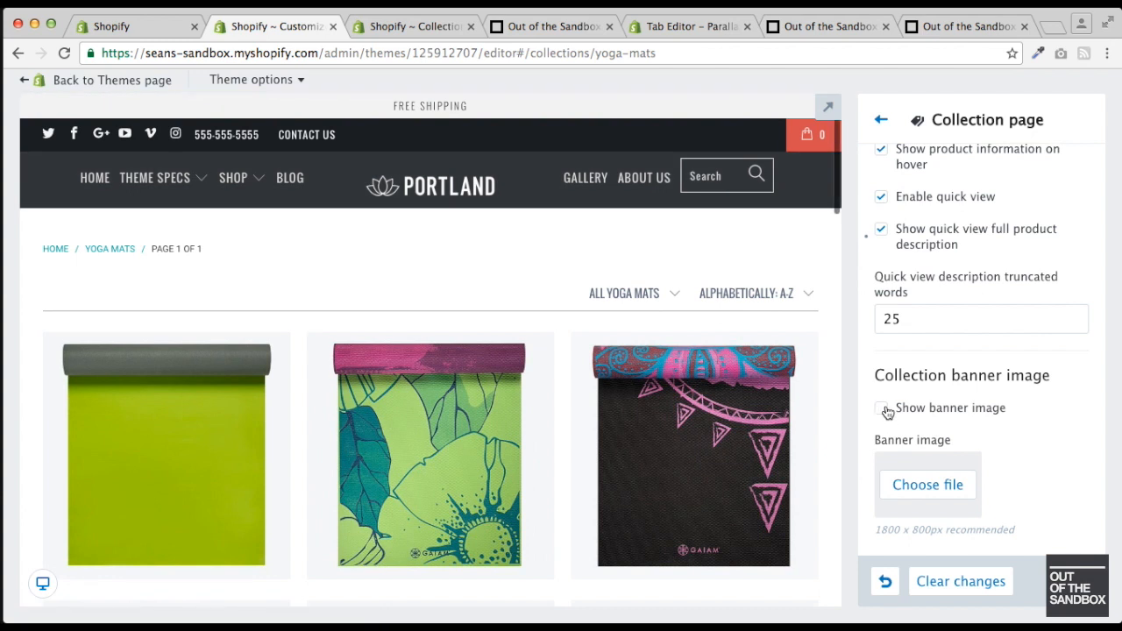
- Enable Show banner image for the collection page and upload banner_3.jpg as the banner image
click(882, 412)
scroll(1012, 361, down, 1)
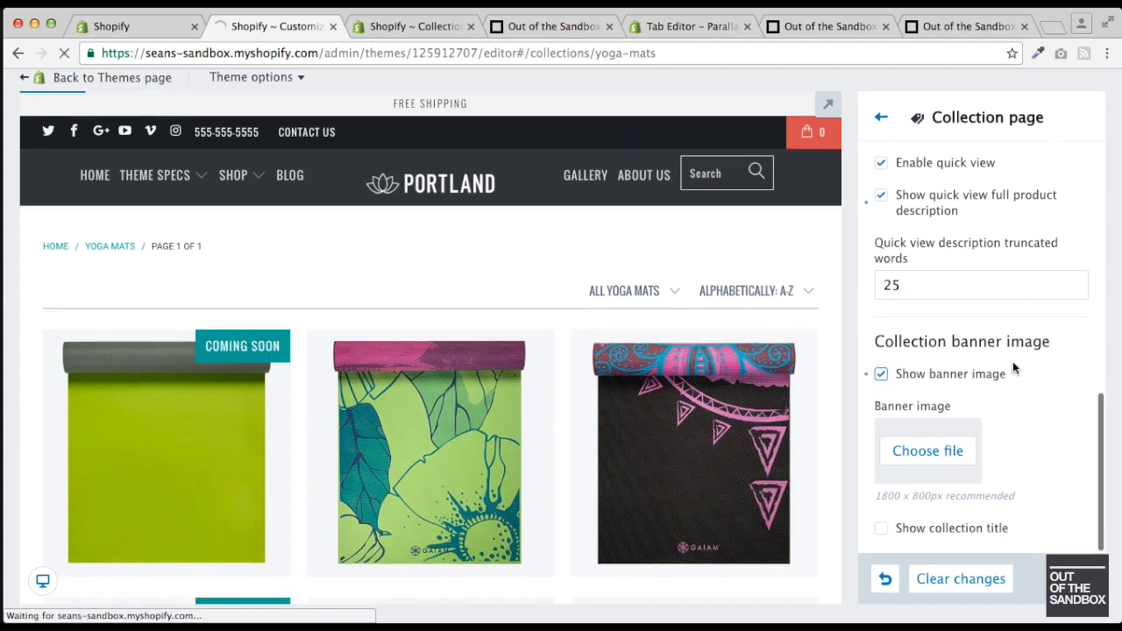
click(914, 456)
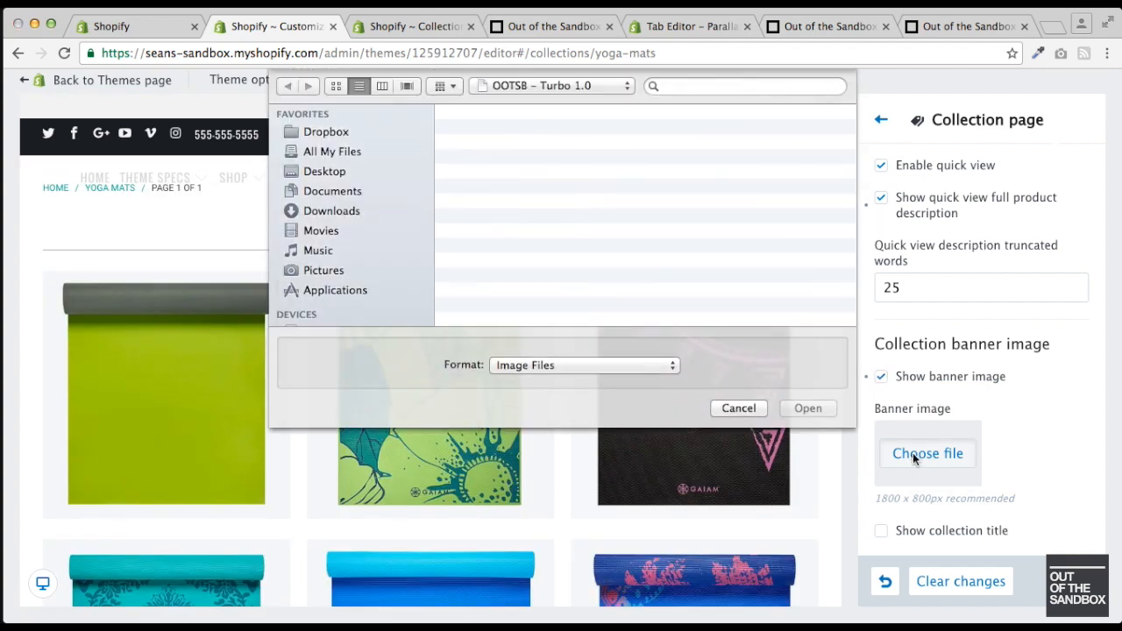
click(334, 88)
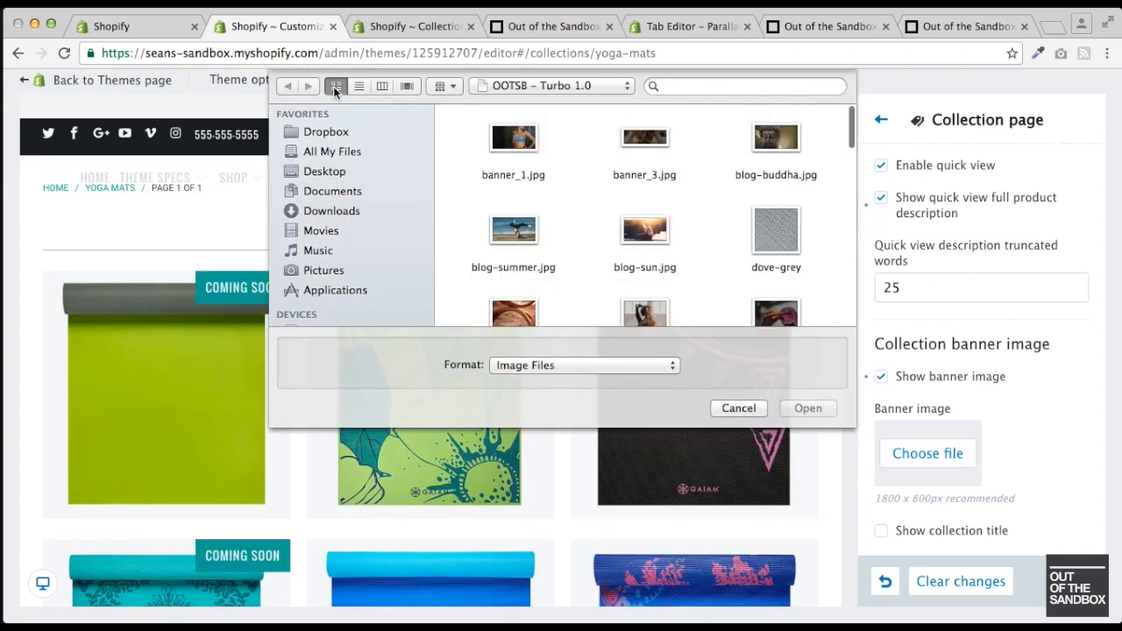
scroll(547, 187, down, 2)
scroll(569, 176, up, 2)
click(632, 145)
click(807, 408)
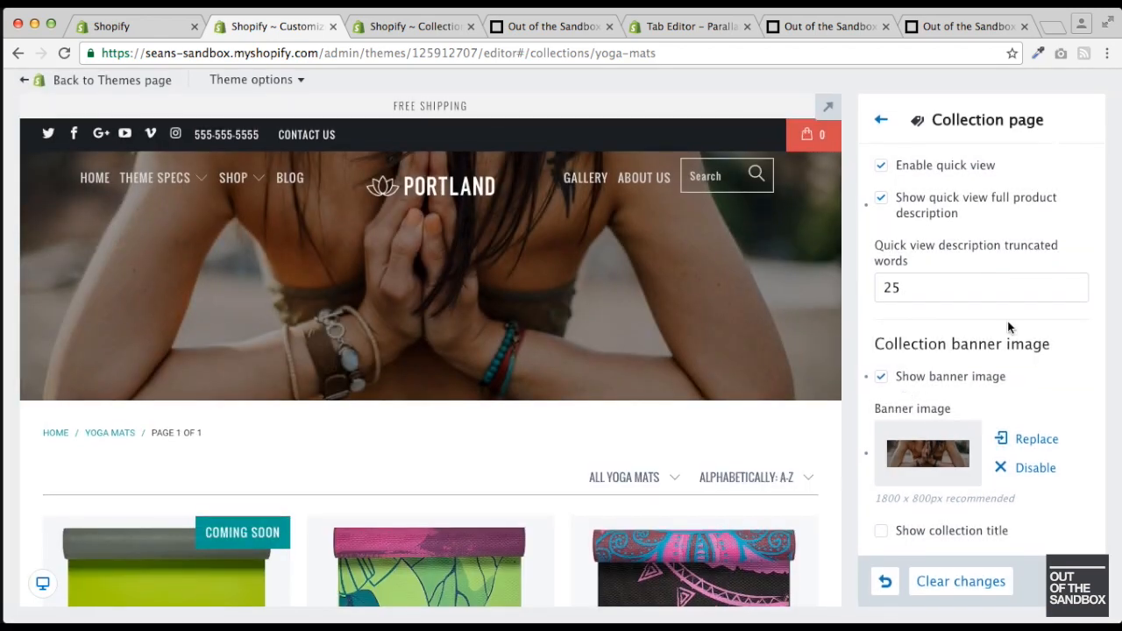
- Show the collection title on the collection banner image, and look back over the collection page settings
click(881, 531)
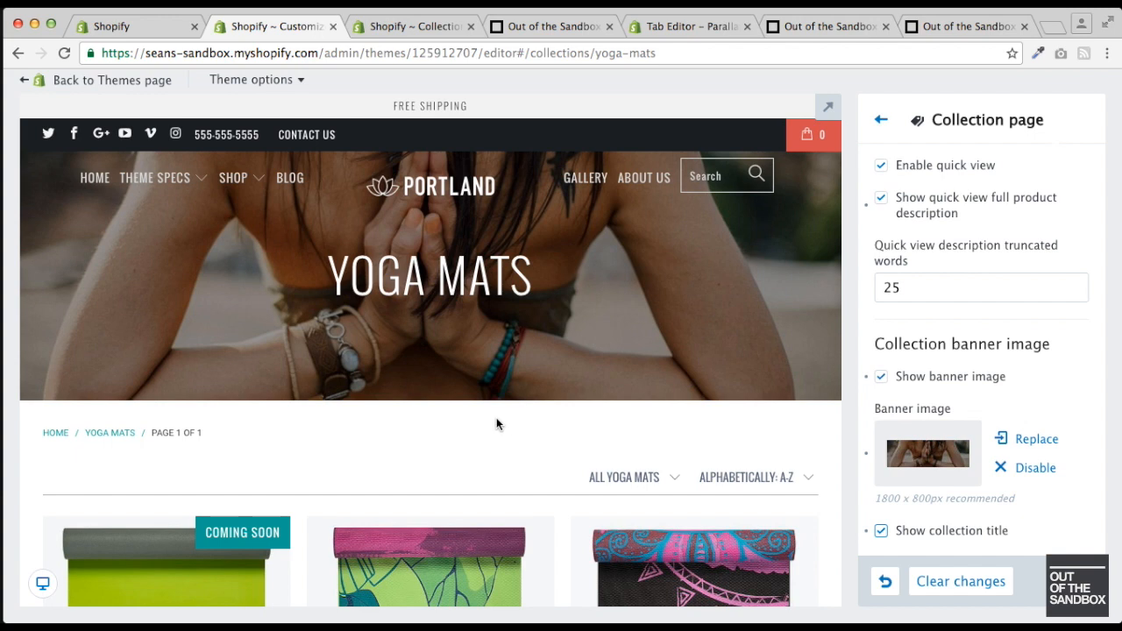
scroll(911, 348, up, 5)
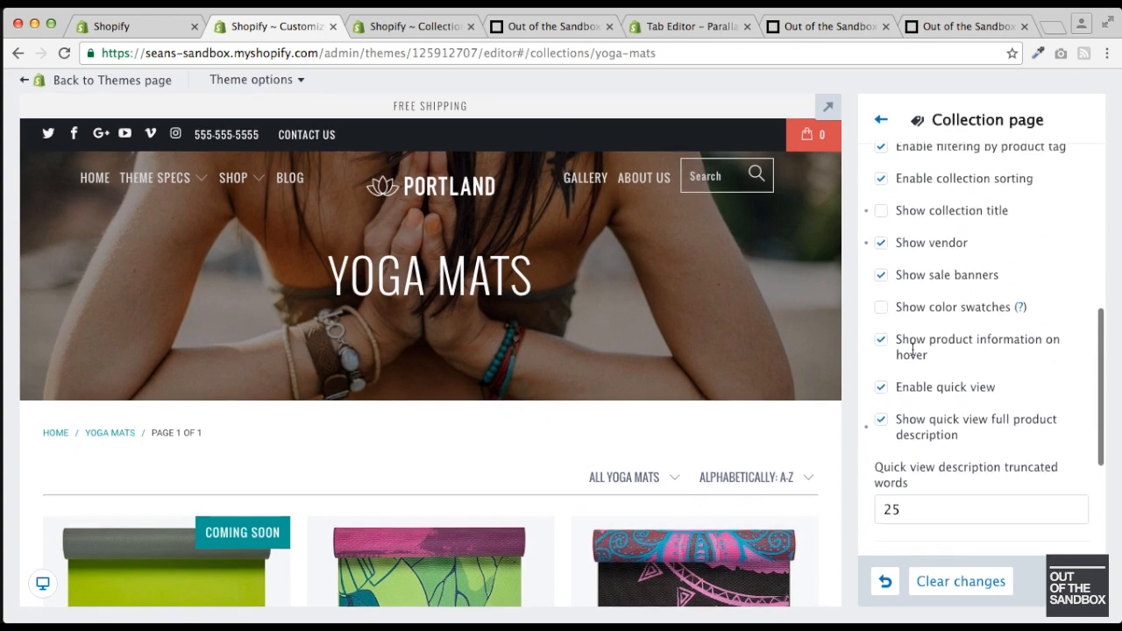
scroll(911, 348, up, 6)
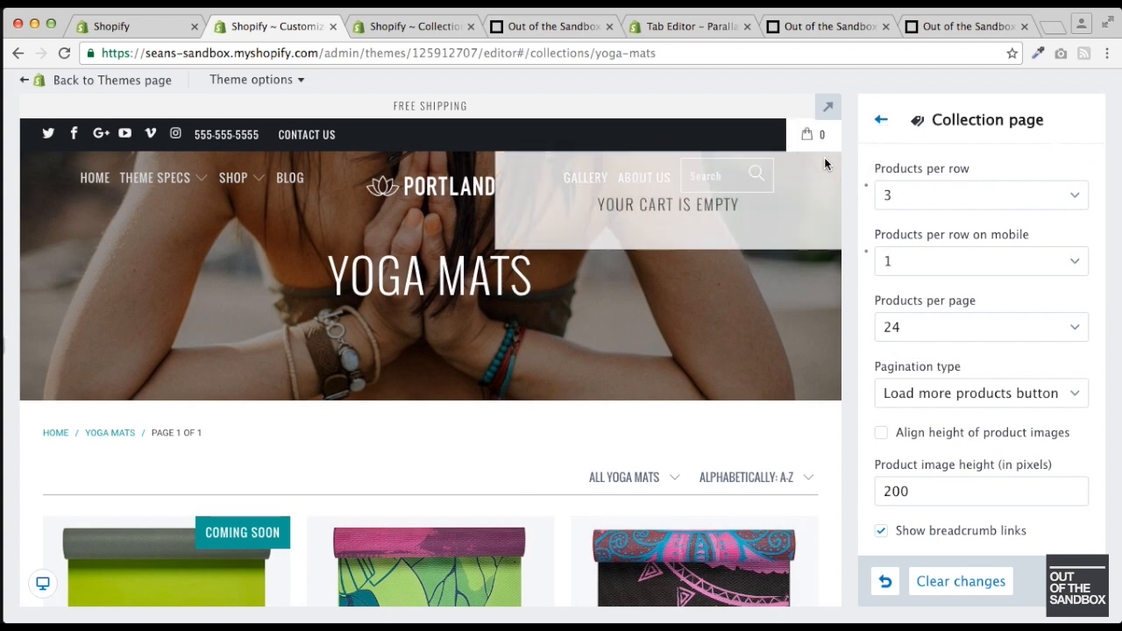
- Switch to the Out of the Sandbox support article on enabling color swatches and read through its standard and custom color instructions
click(550, 29)
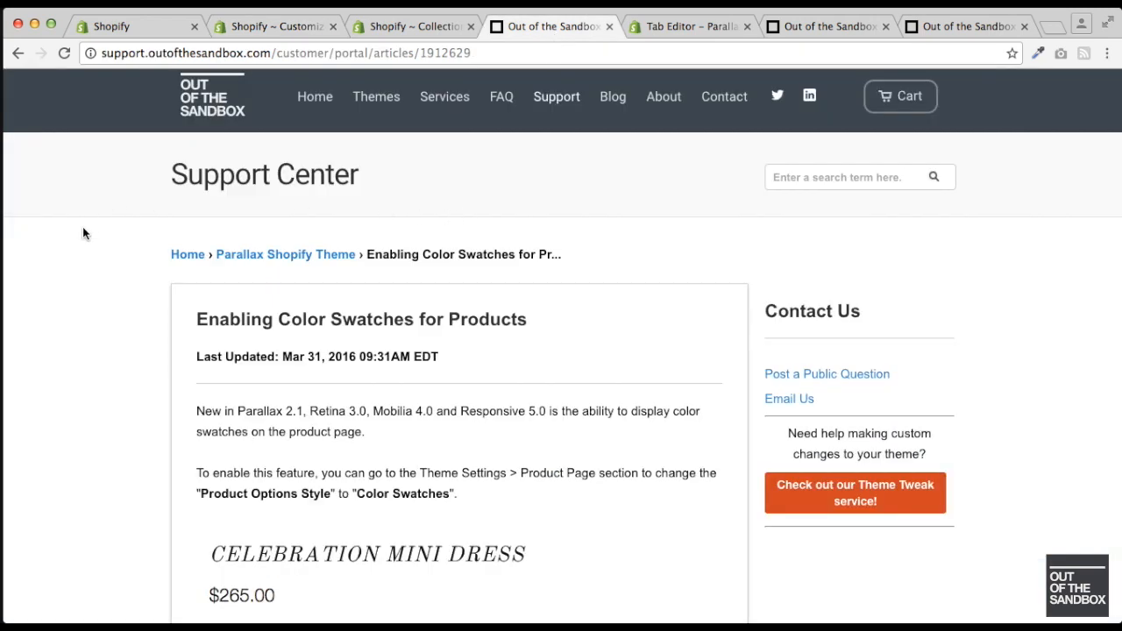
scroll(85, 229, down, 6)
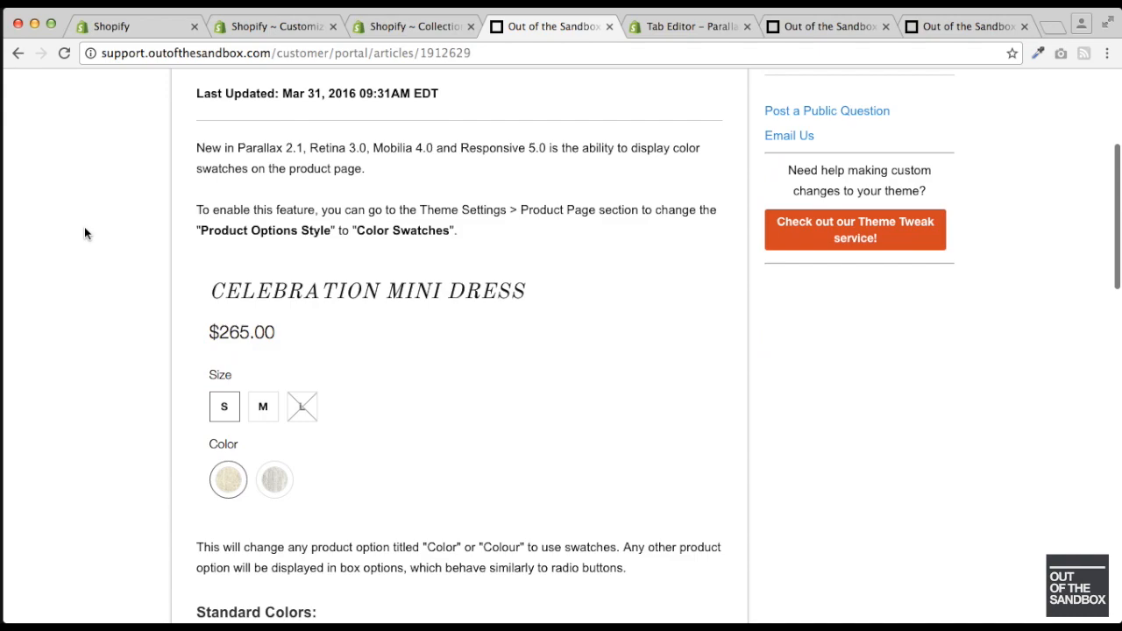
scroll(85, 231, up, 5)
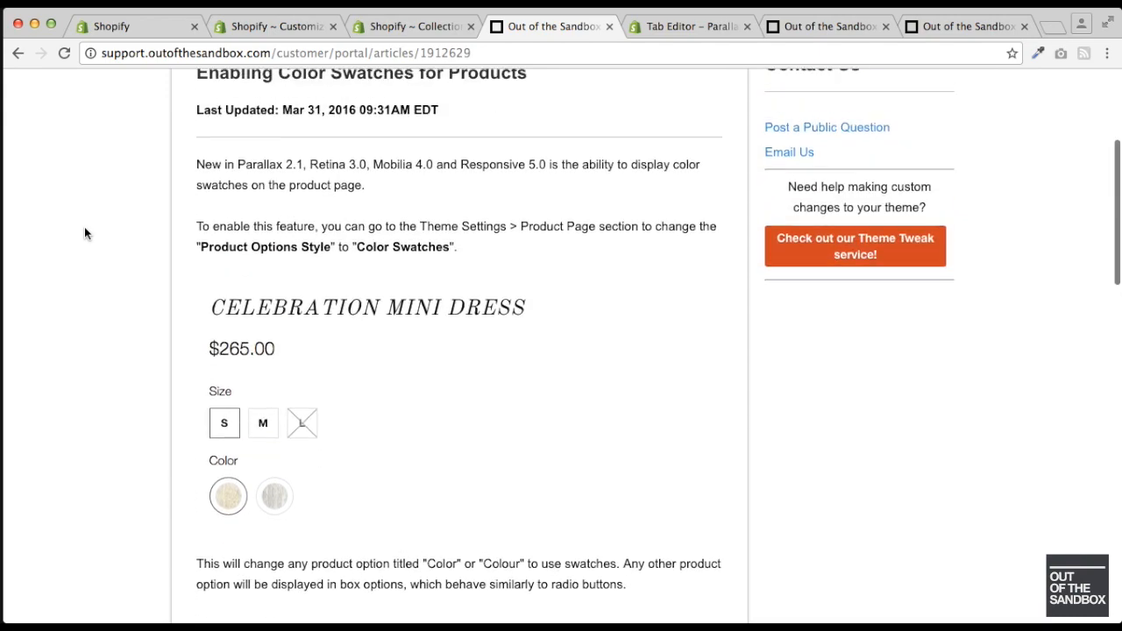
scroll(85, 231, down, 5)
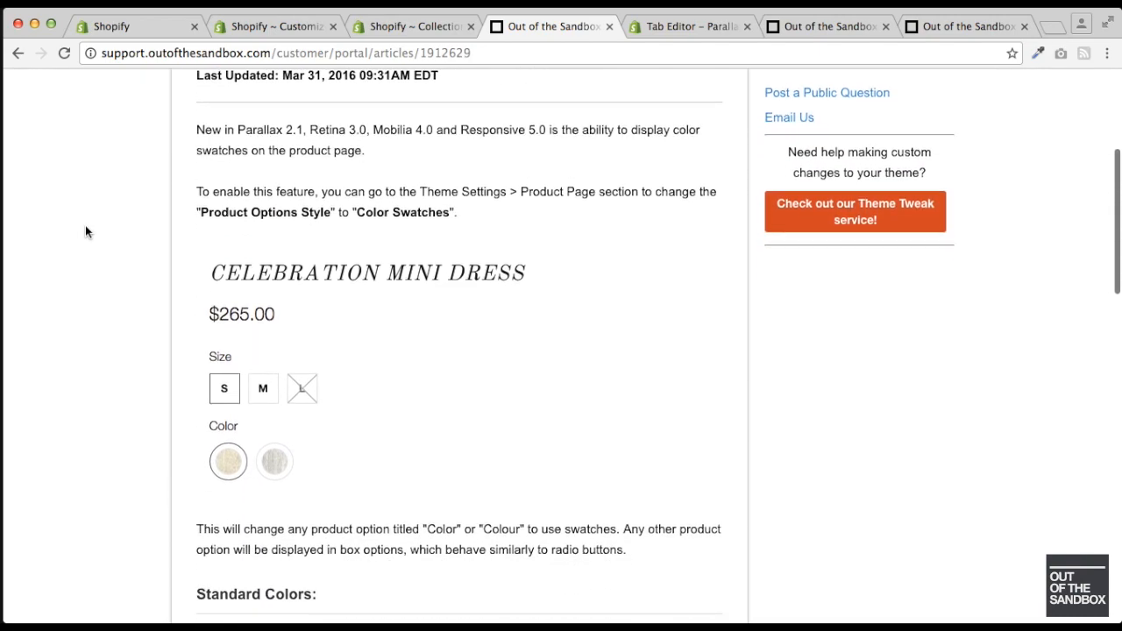
scroll(85, 231, down, 5)
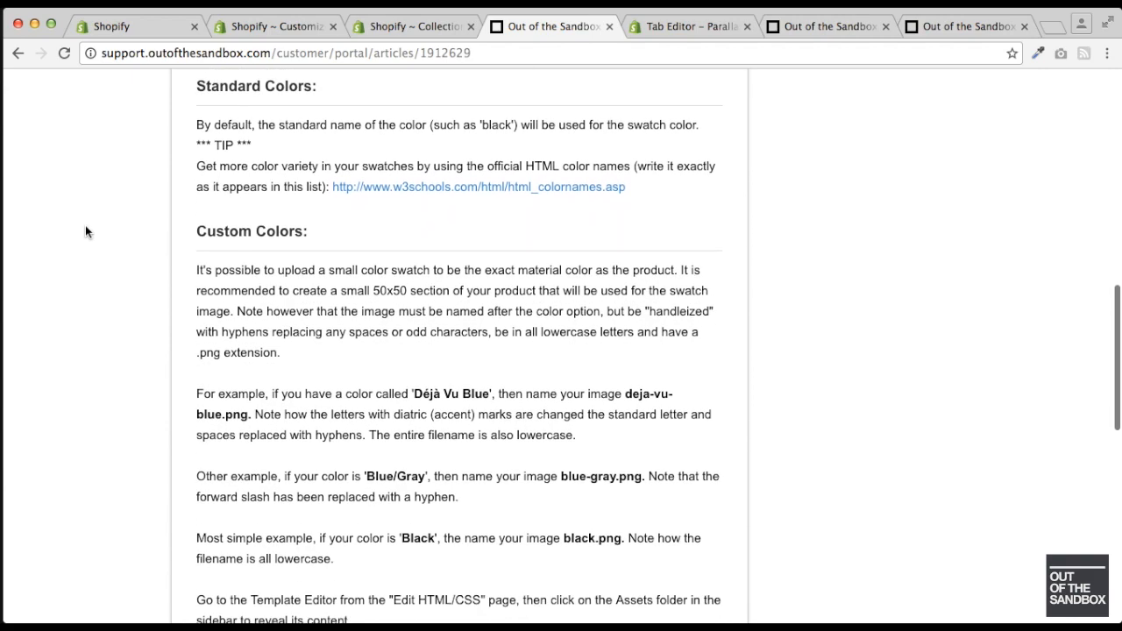
scroll(85, 231, down, 3)
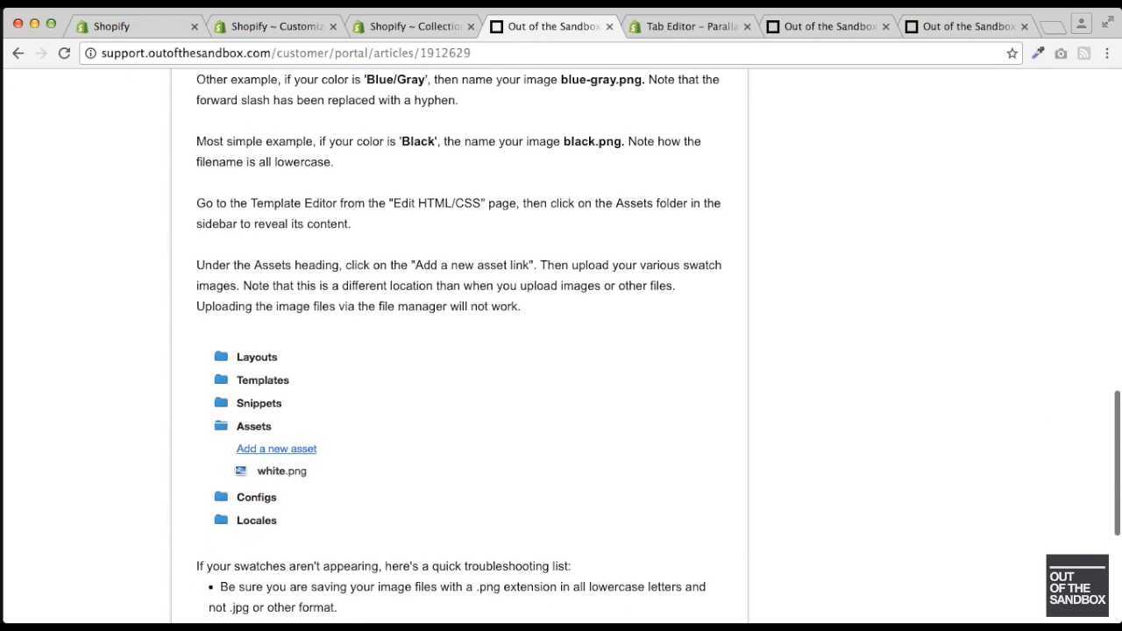
- Look at the Tab Editor page, and read the support article on moving part of the product description under the featured image
click(674, 25)
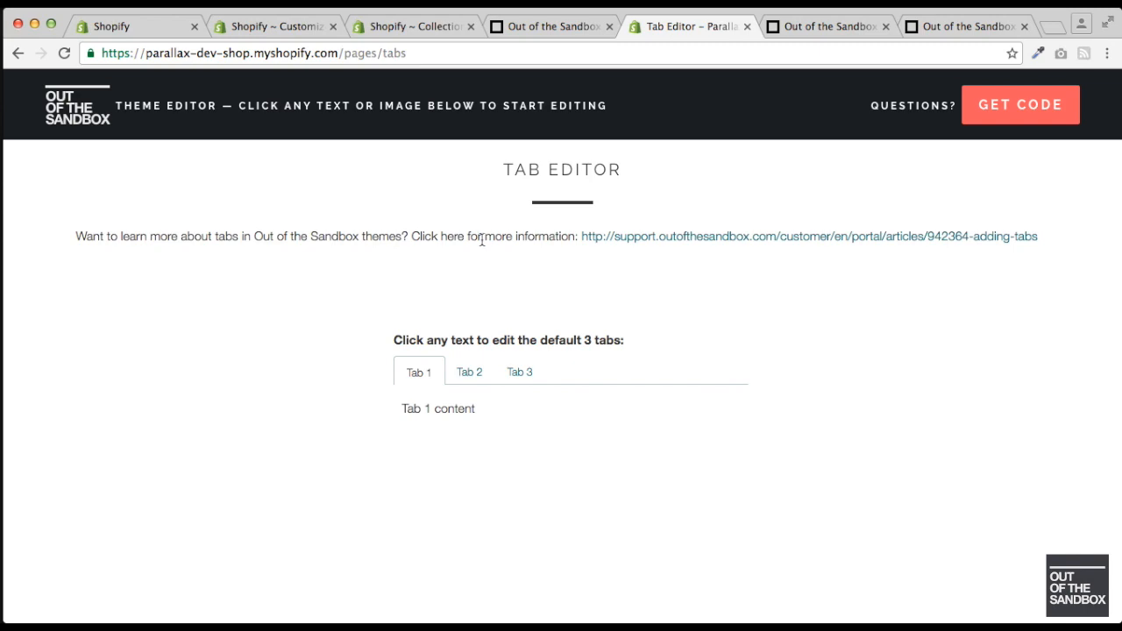
click(833, 27)
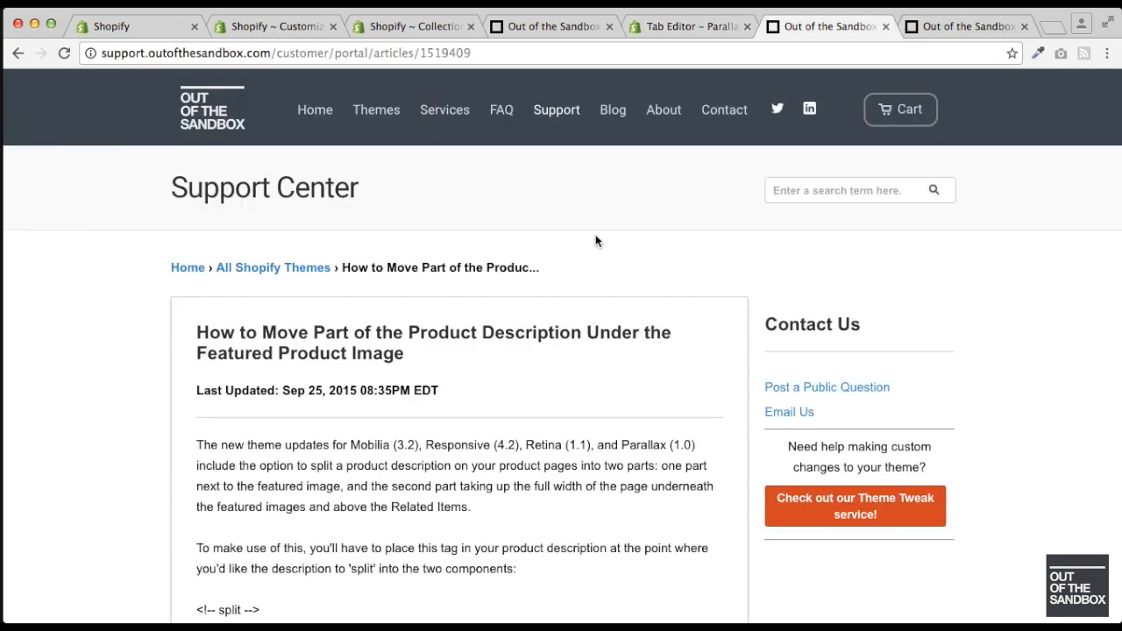
scroll(595, 236, down, 5)
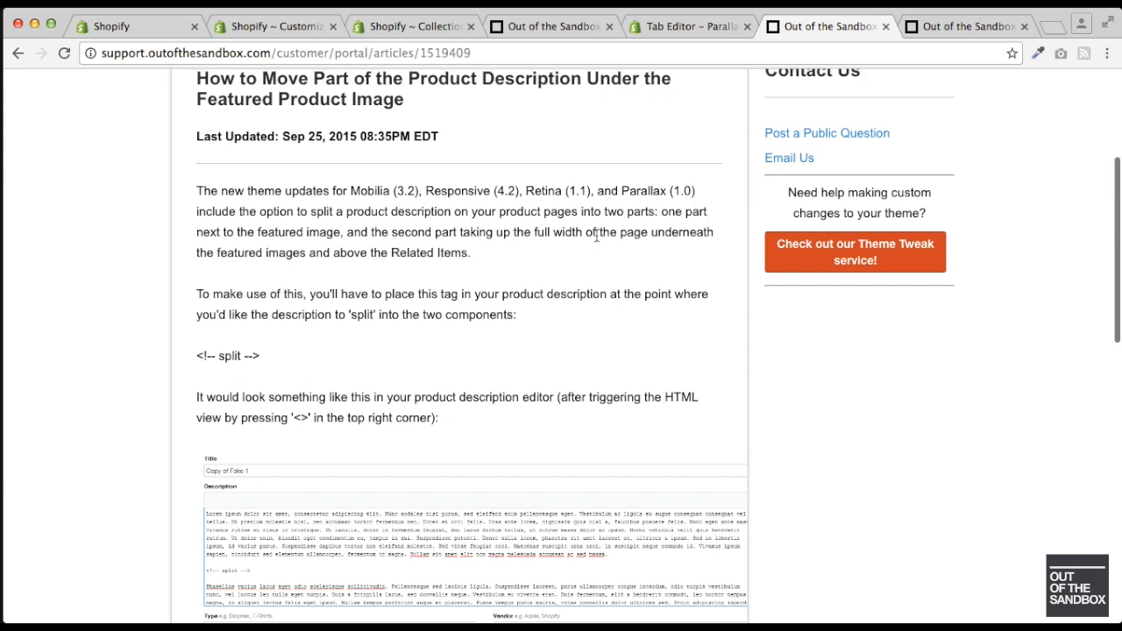
scroll(595, 235, down, 13)
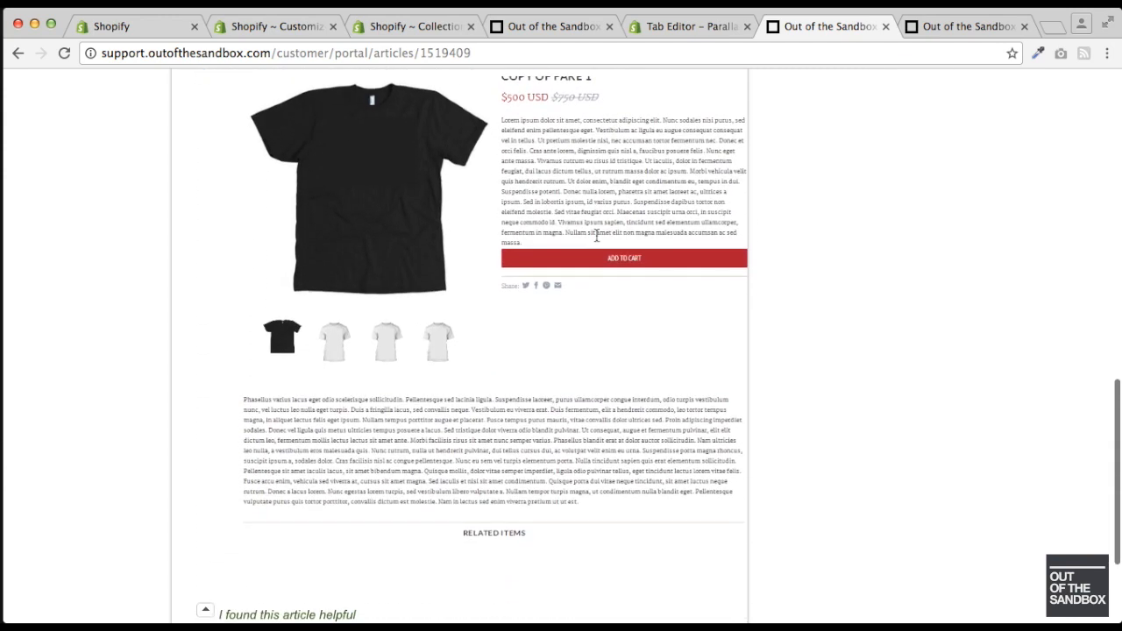
scroll(595, 235, down, 1)
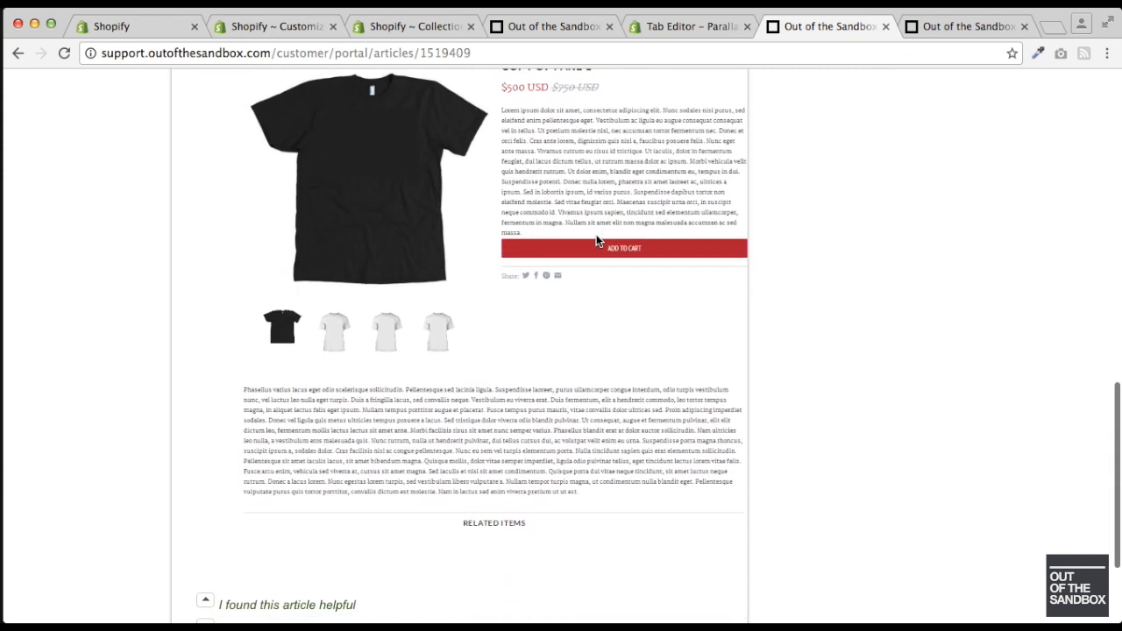
- Read the Related Products support article, covering the instructions for using a specific collection through a product tag
click(953, 26)
scroll(587, 374, down, 4)
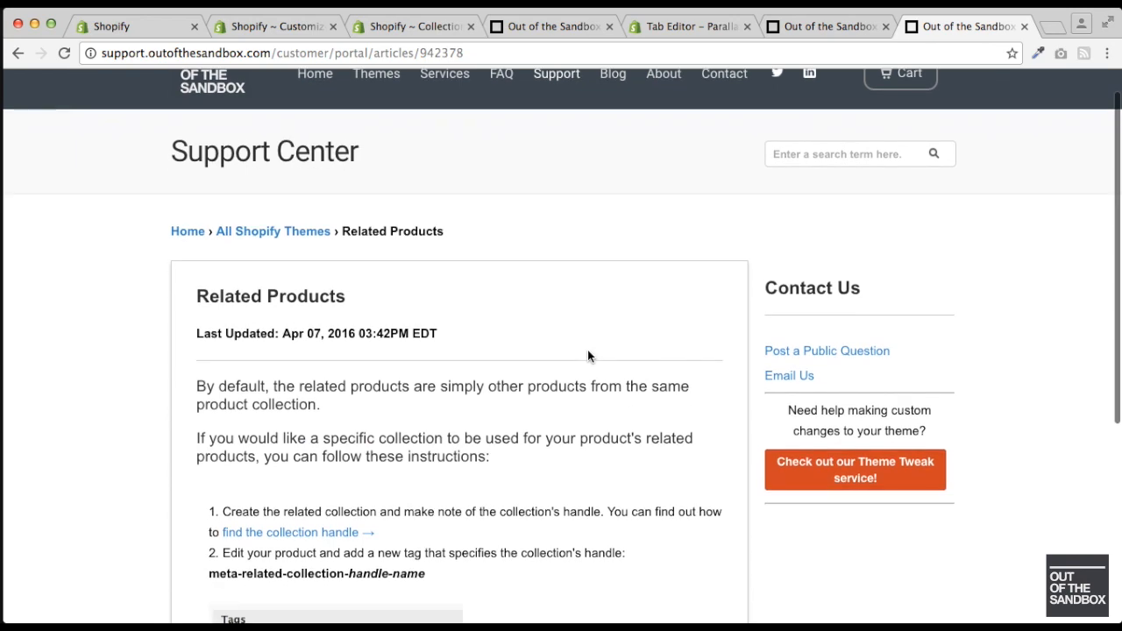
scroll(587, 350, down, 1)
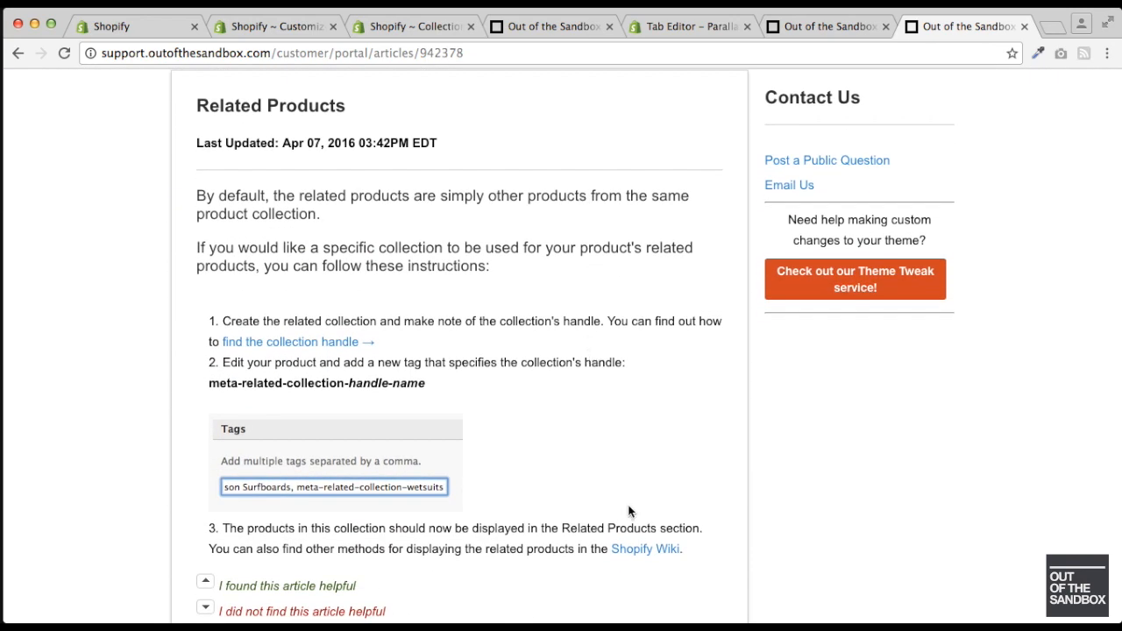
scroll(553, 443, down, 1)
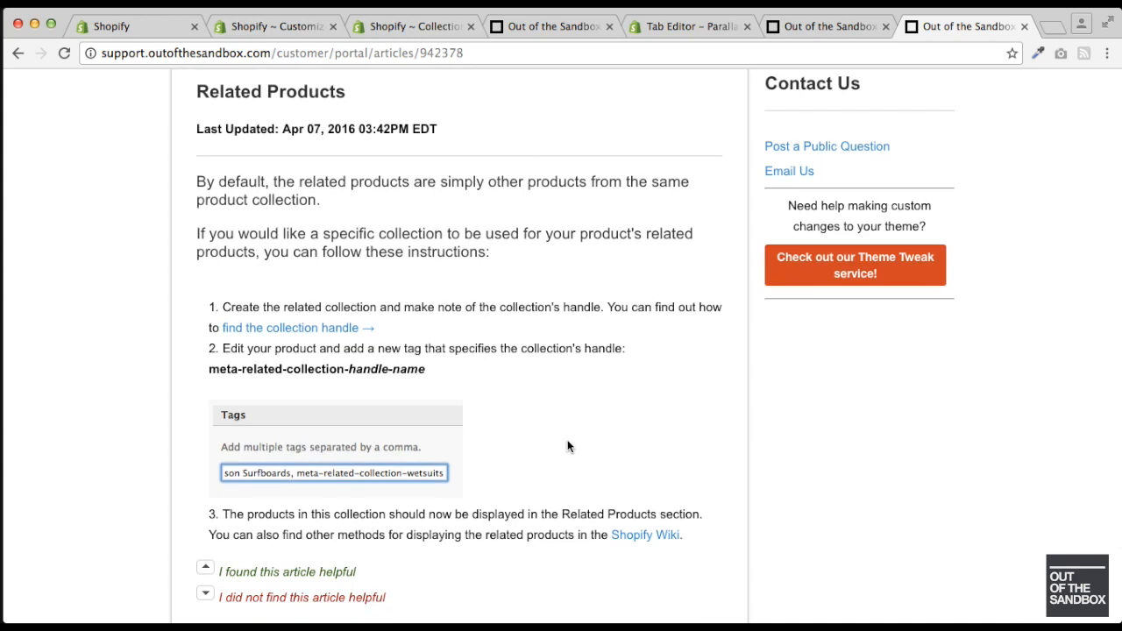
scroll(567, 447, down, 1)
scroll(568, 446, up, 5)
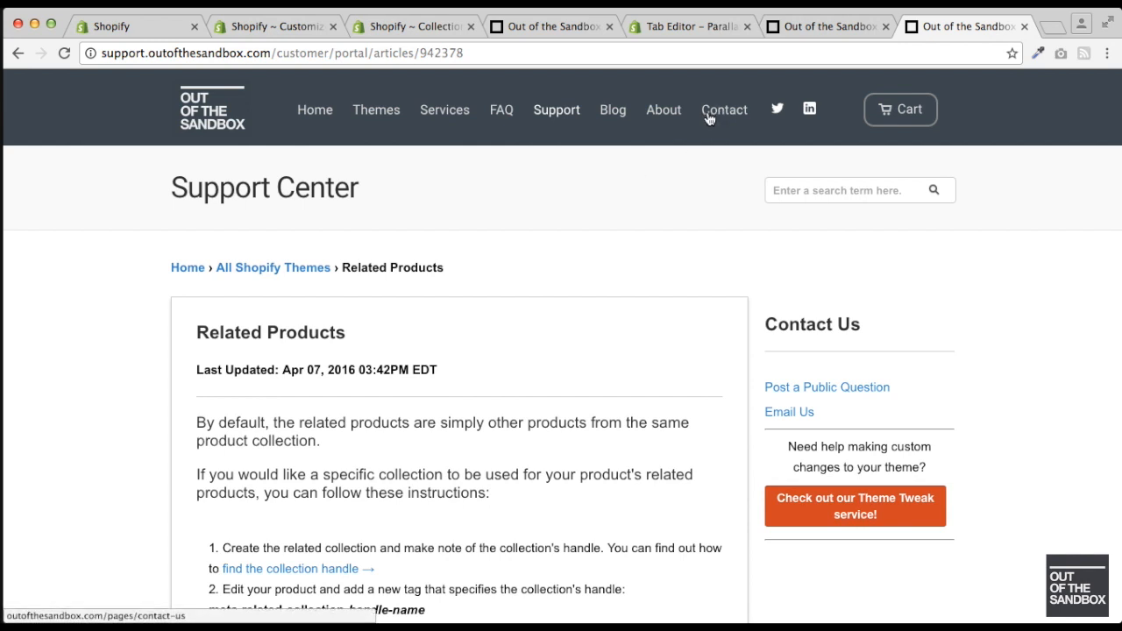
- Go to the Support Center home page and open the Email Us contact form to view its fields
click(560, 130)
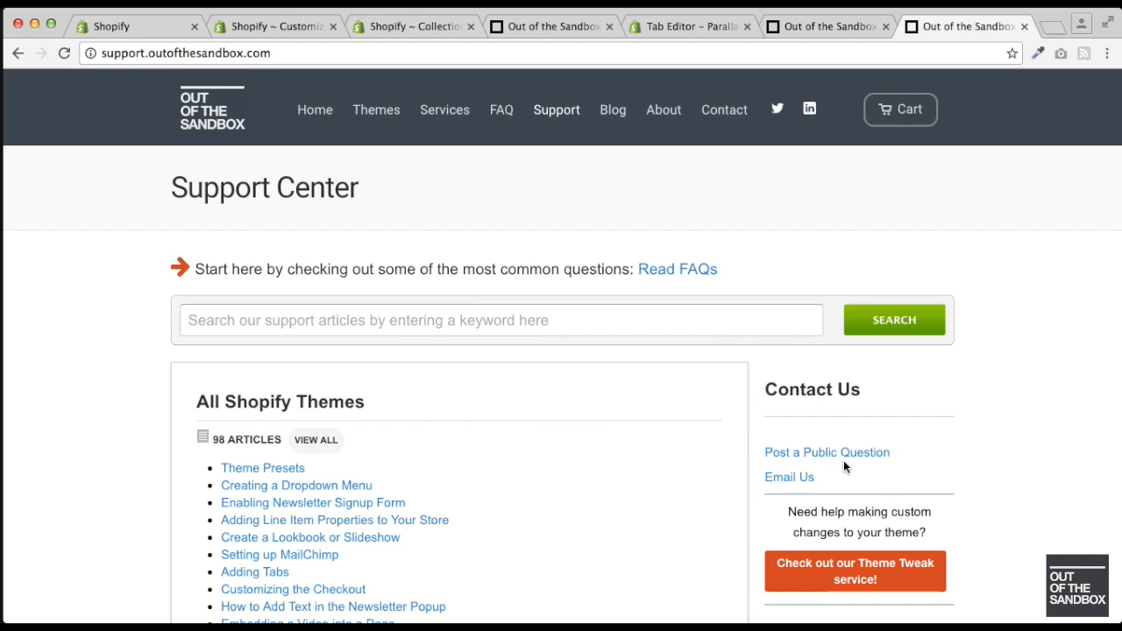
scroll(844, 464, down, 1)
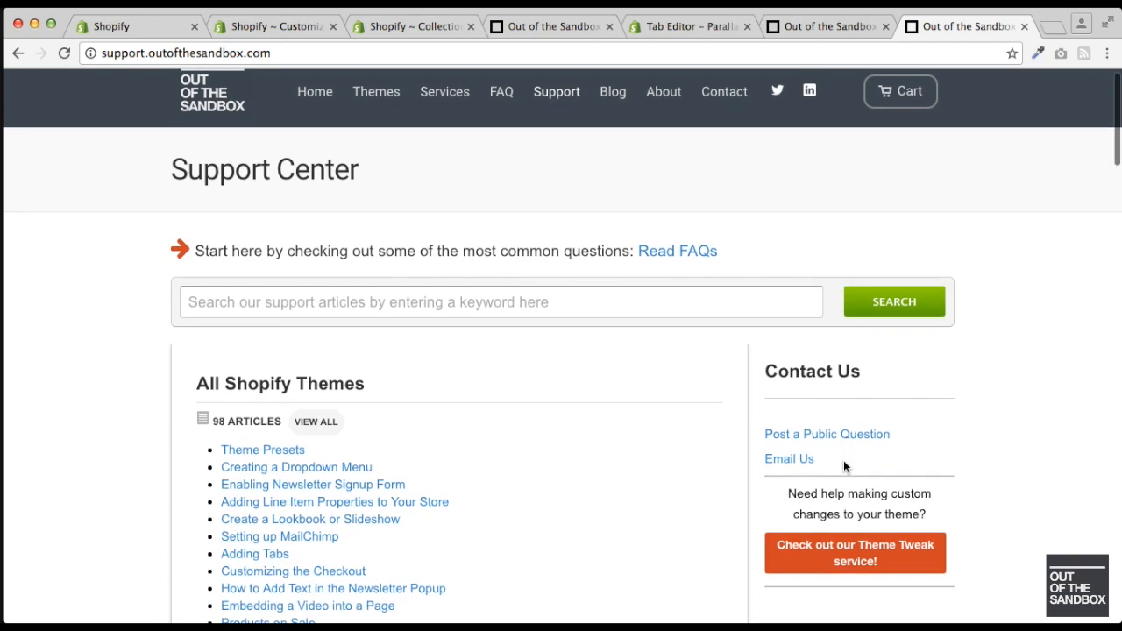
click(780, 460)
scroll(546, 308, down, 3)
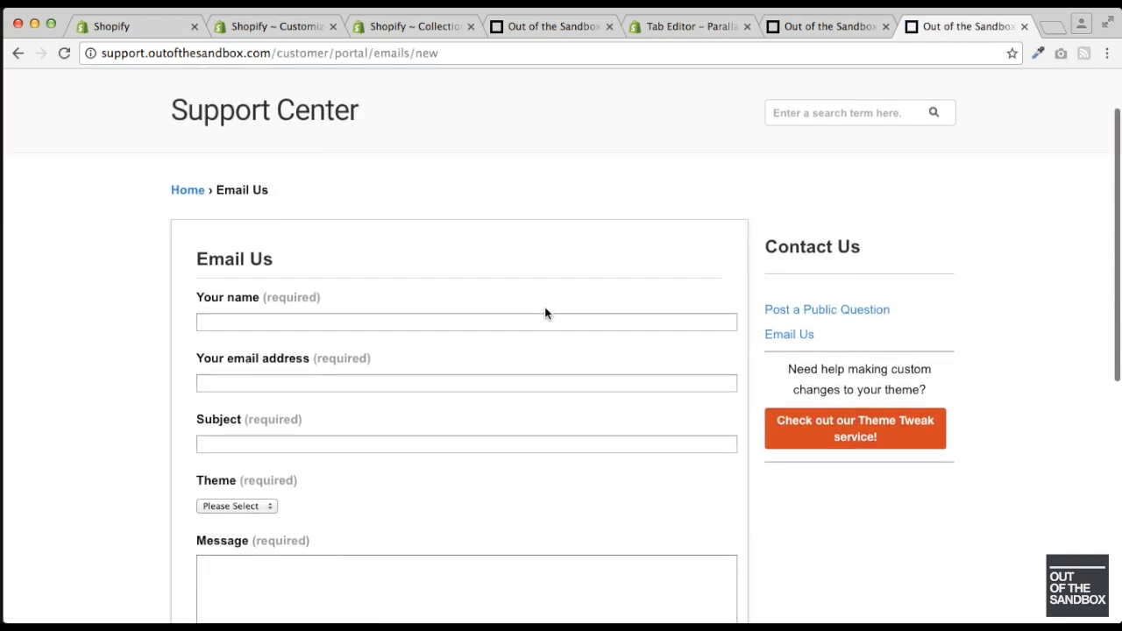